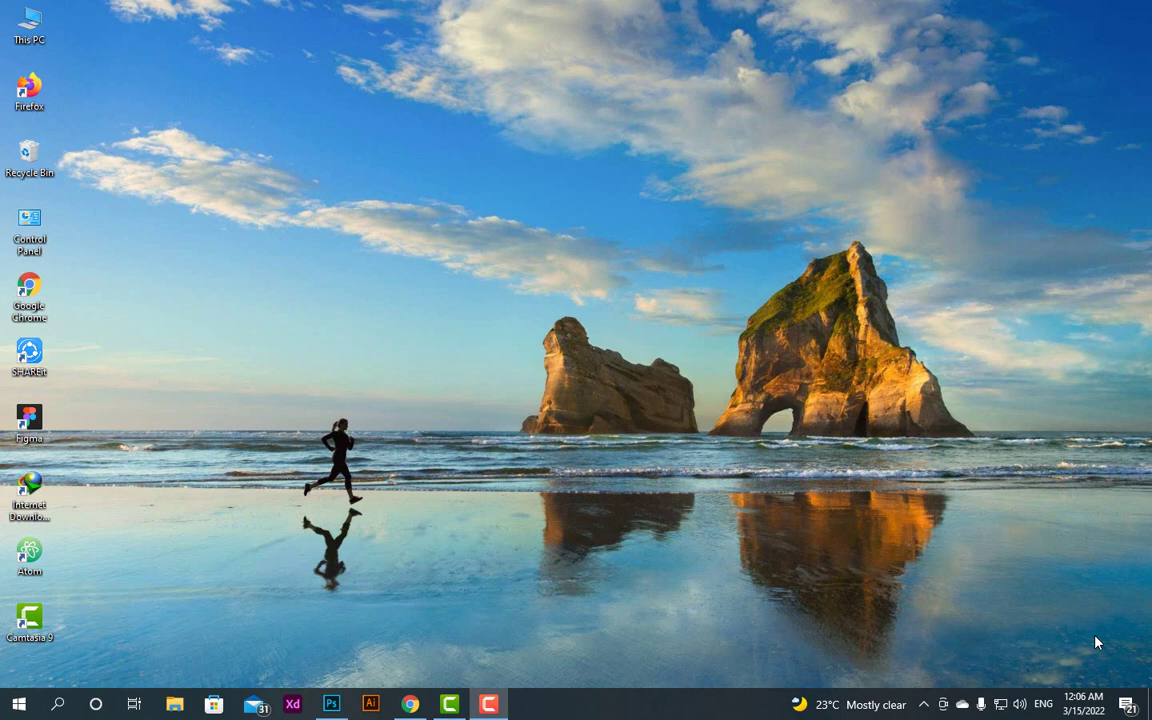
Switch to Photoshop and create a 1080 × 1080 px document at 300 ppi with RGB colour and a white background.
click(331, 704)
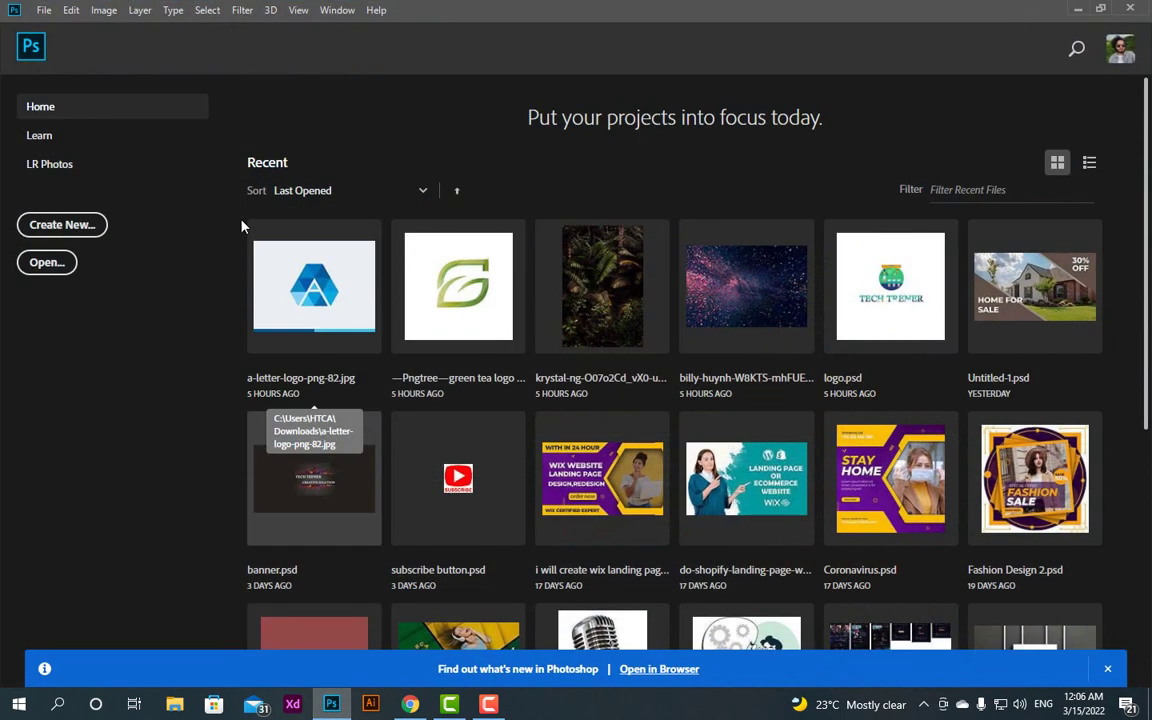
click(44, 226)
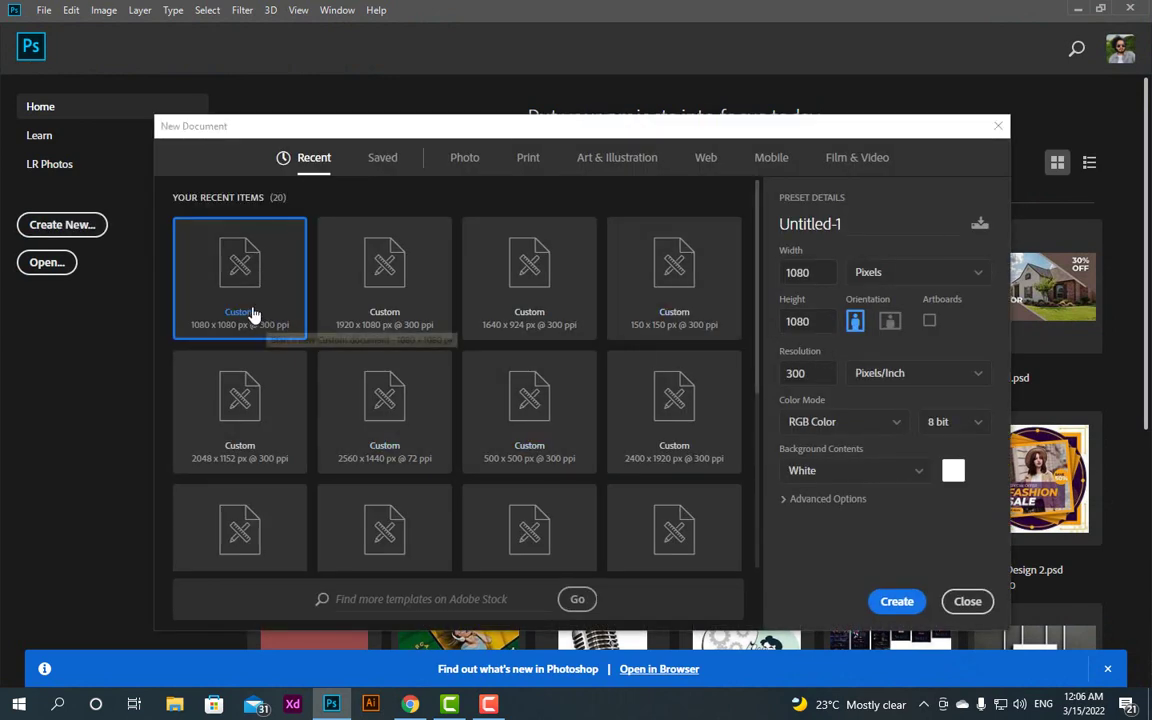
click(899, 600)
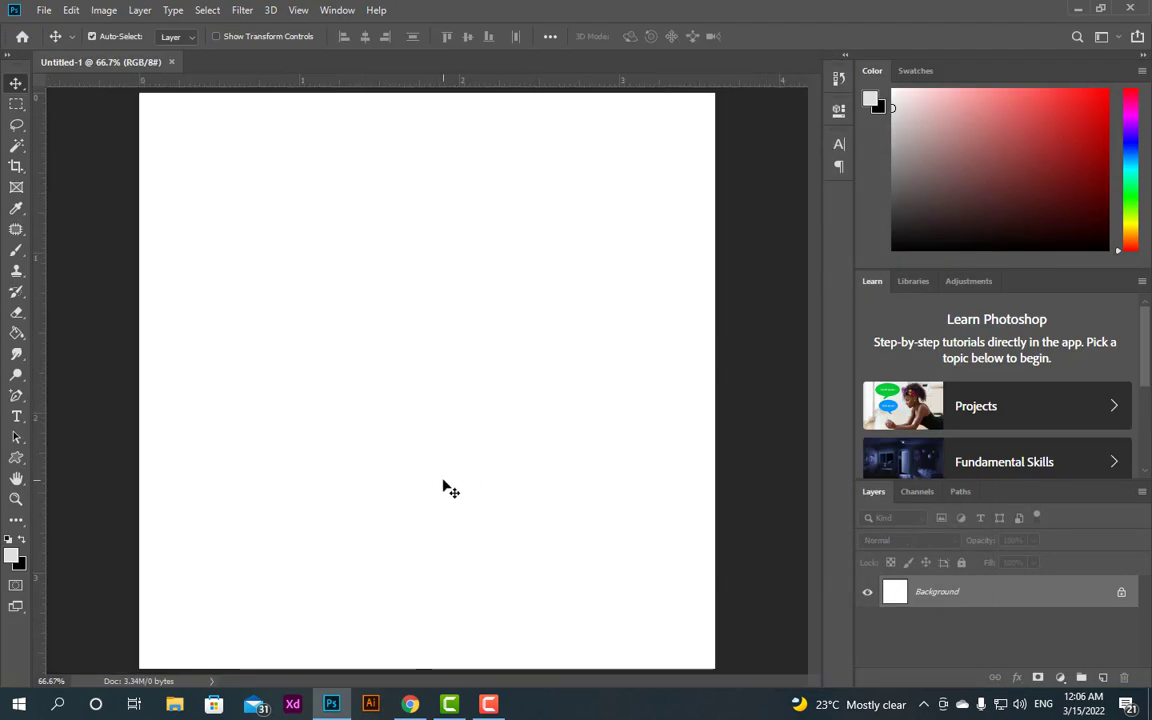
key(ctrl+minus)
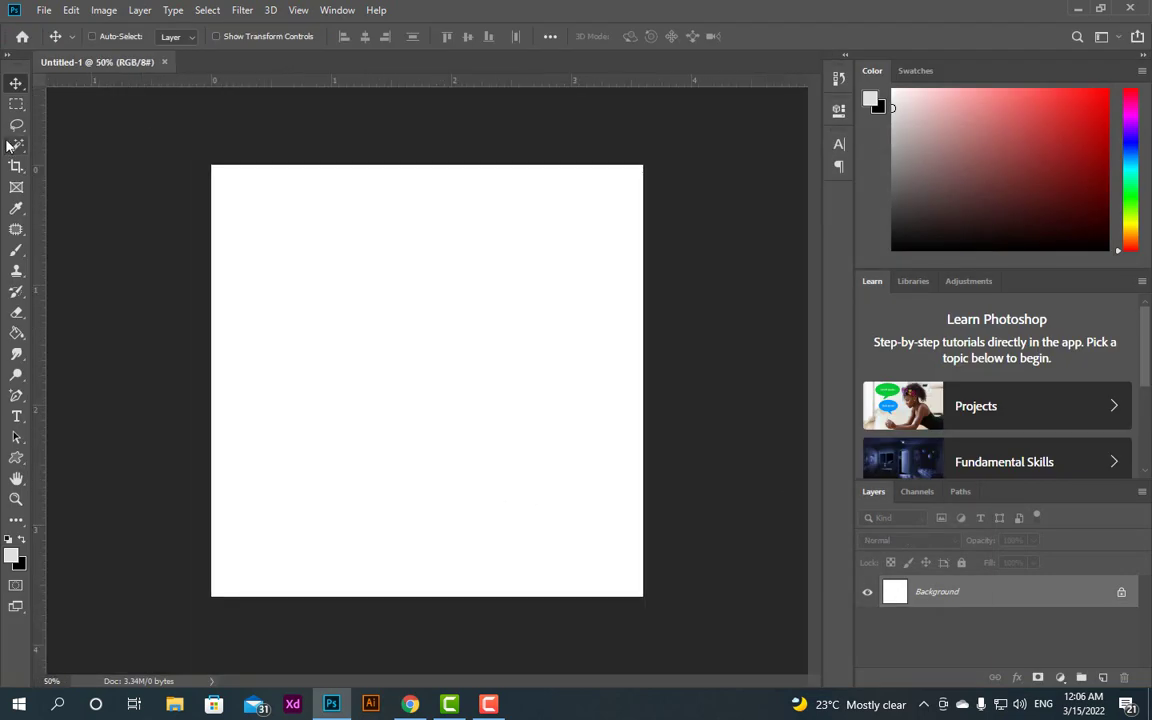
Place the house photo from Downloads with 9gGvNWBeOq4-unsplash (2) in its file name as an embedded image.
click(44, 11)
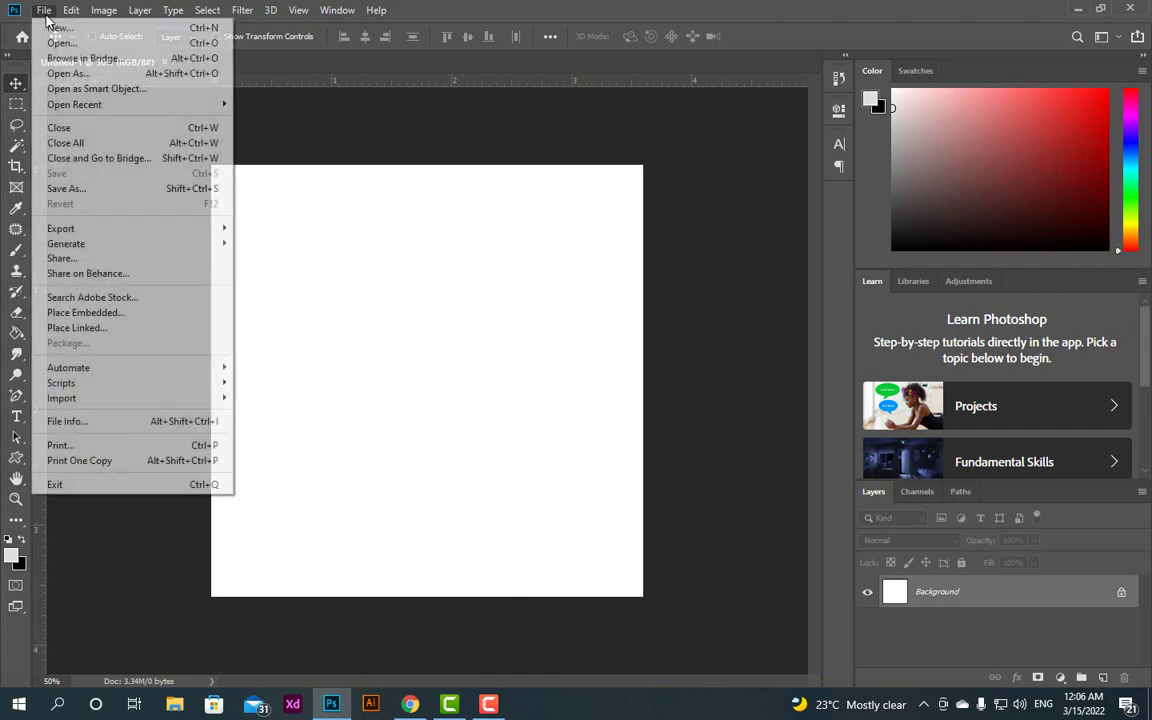
click(112, 313)
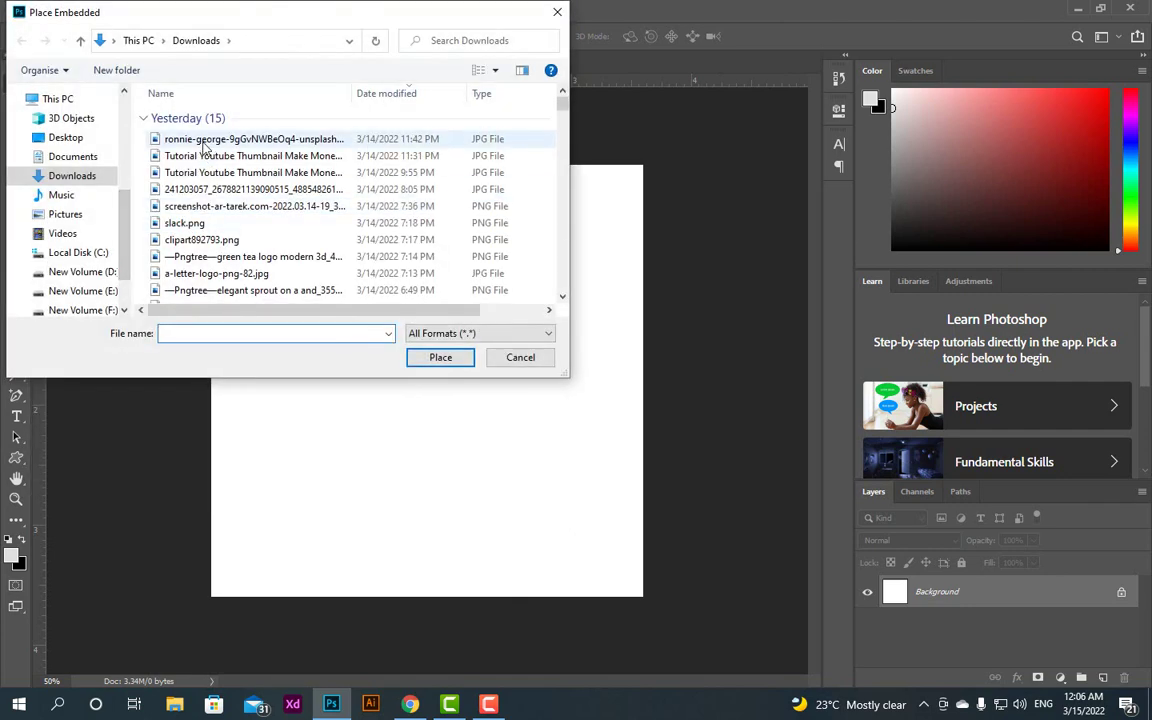
click(185, 139)
click(436, 357)
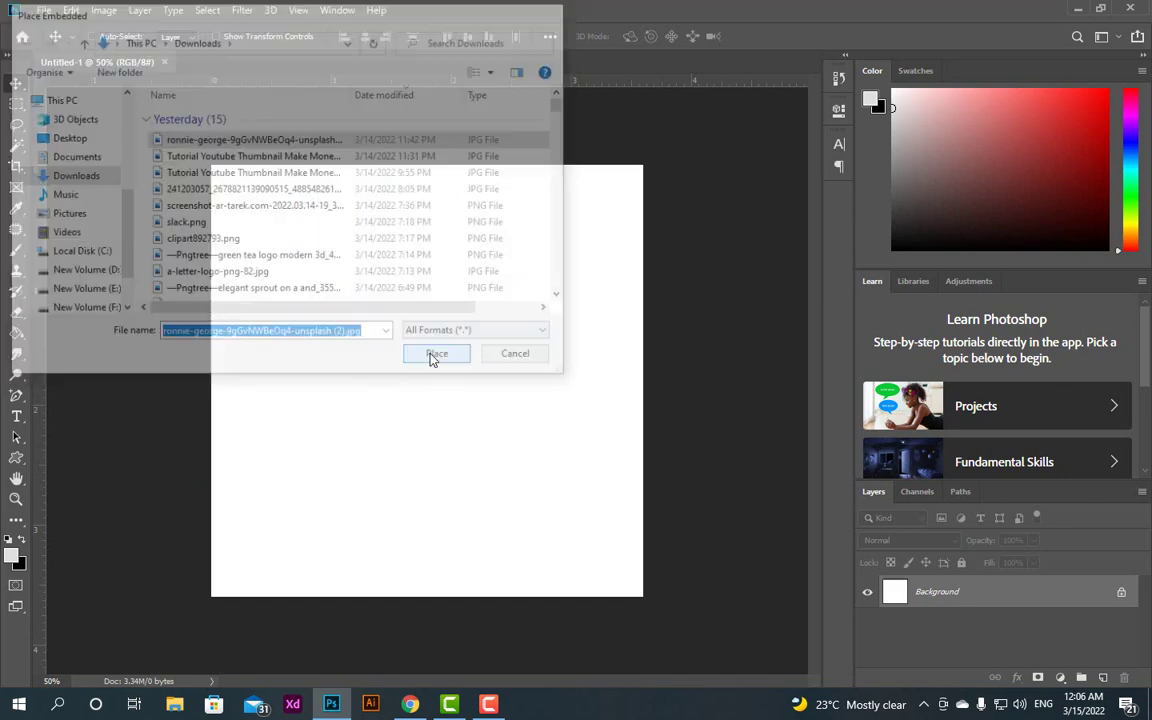
drag(430, 360, 455, 313)
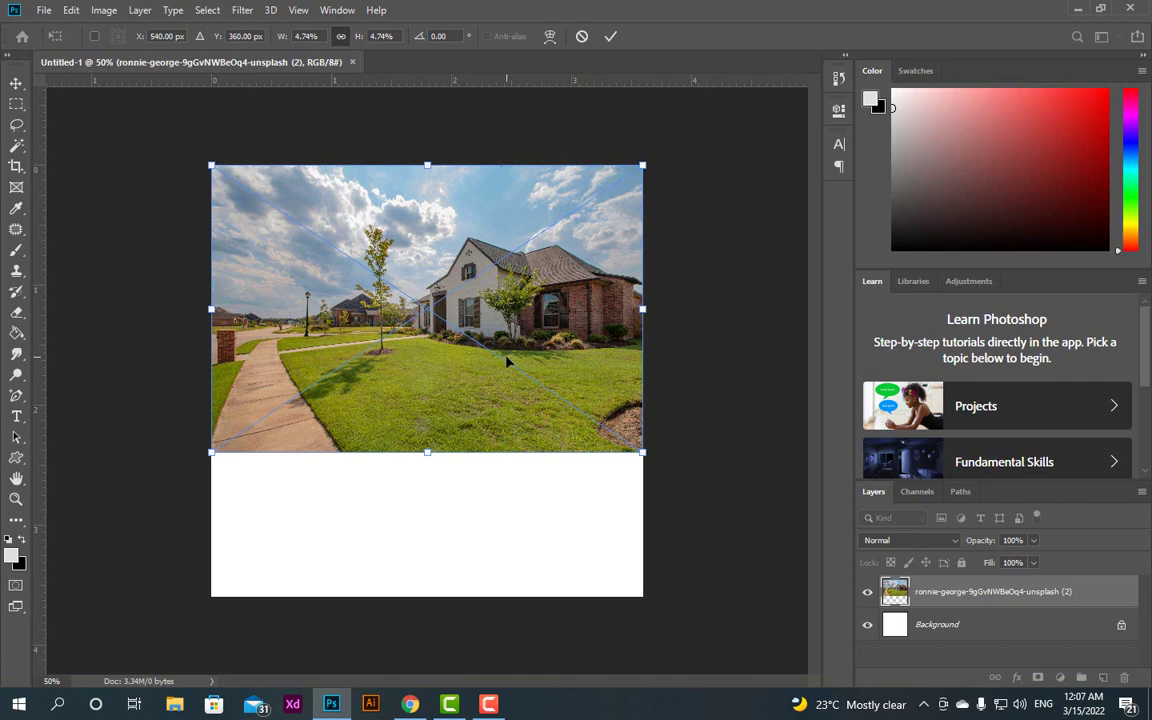
Try flipping the placed house photo horizontally, and flip it back.
right_click(491, 338)
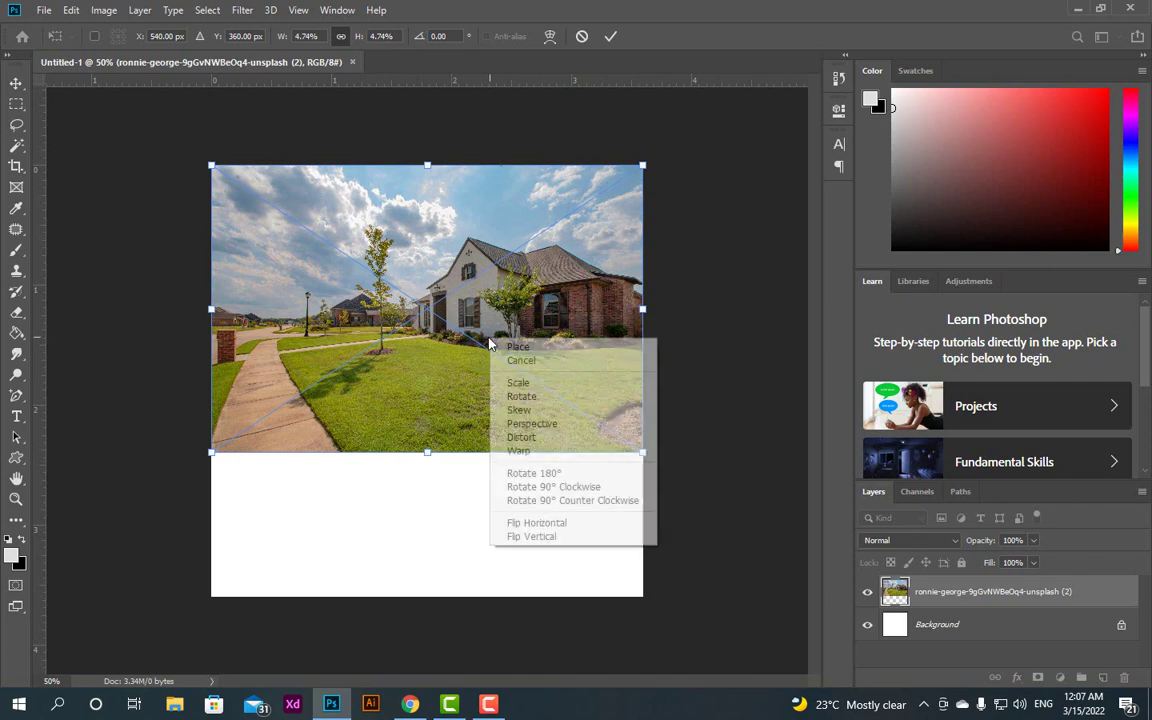
click(550, 524)
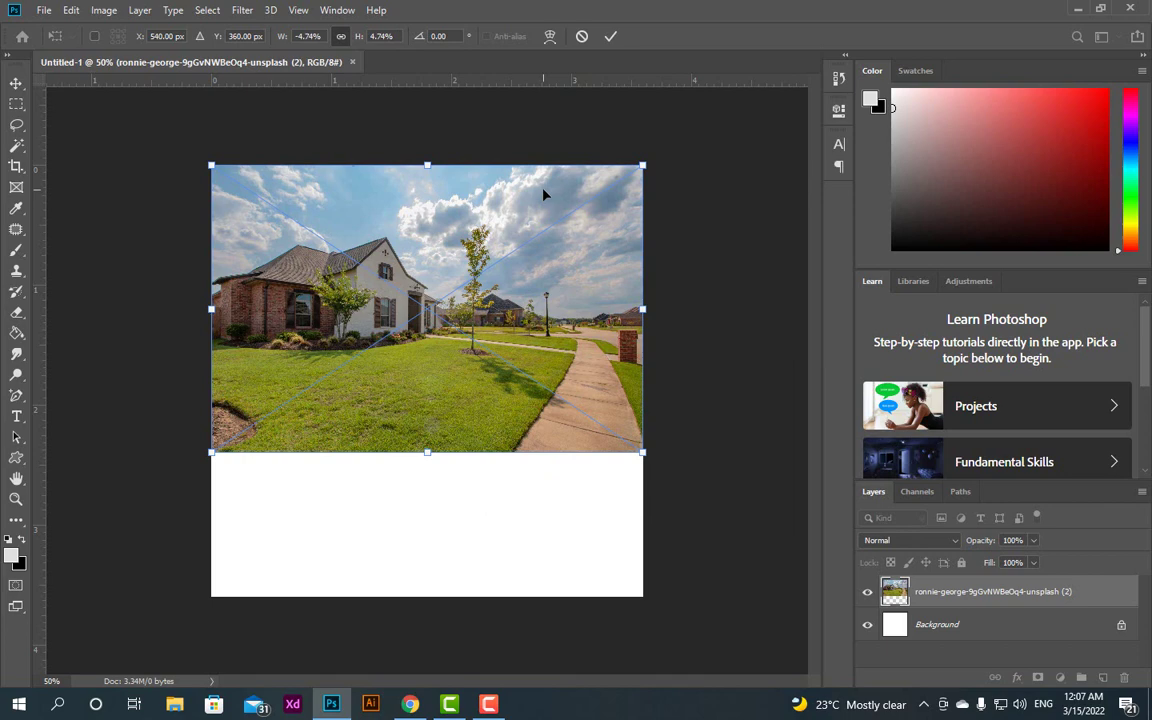
right_click(502, 241)
click(538, 428)
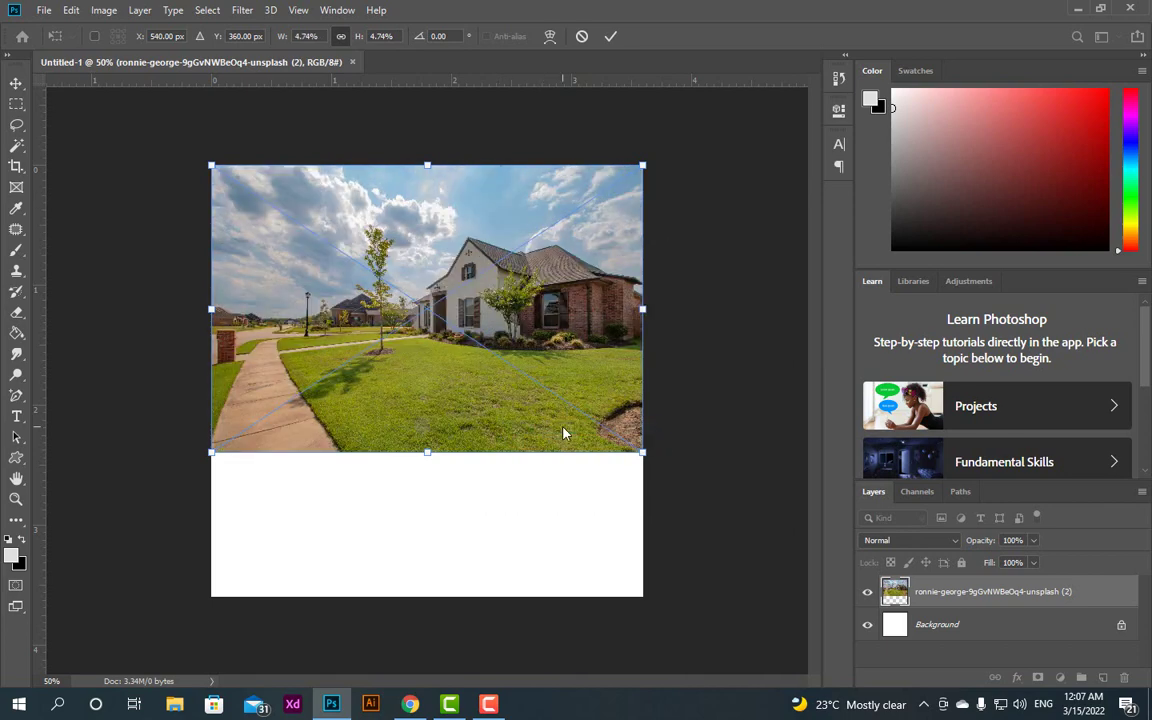
Commit the placed photo and draw a light grey custom-shape triangle about 644 × 556 px in the lower-left part of the canvas on a new layer.
click(609, 38)
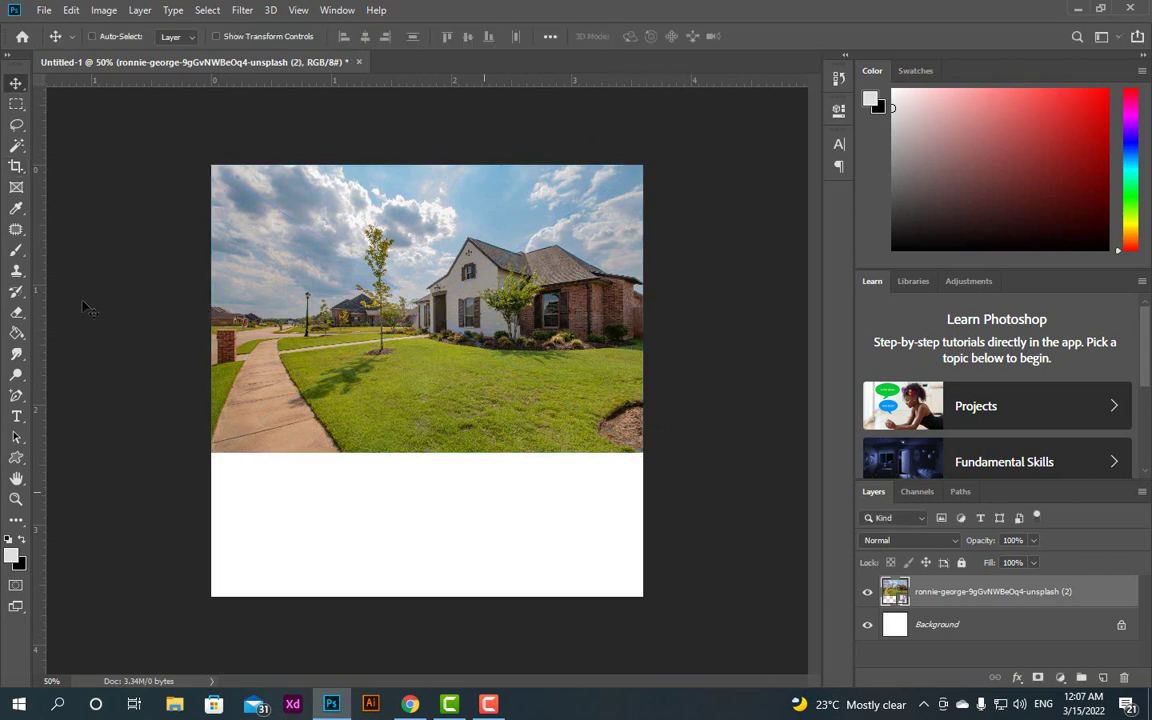
key(ctrl+shift+alt+n)
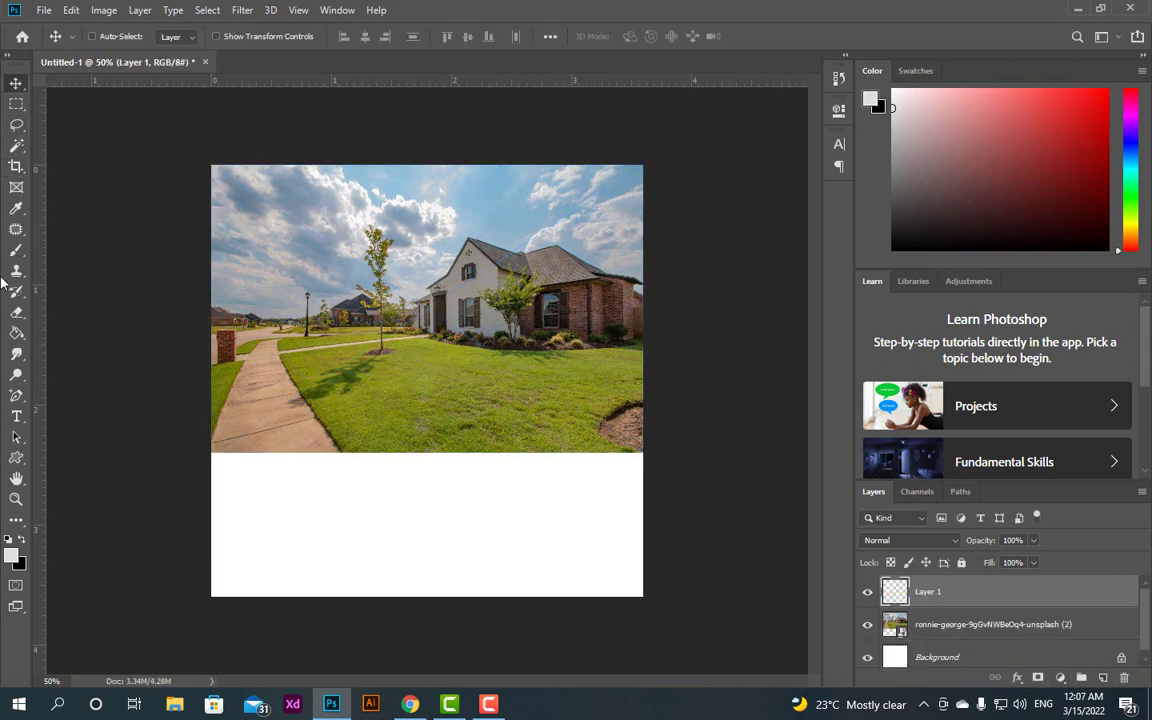
click(17, 462)
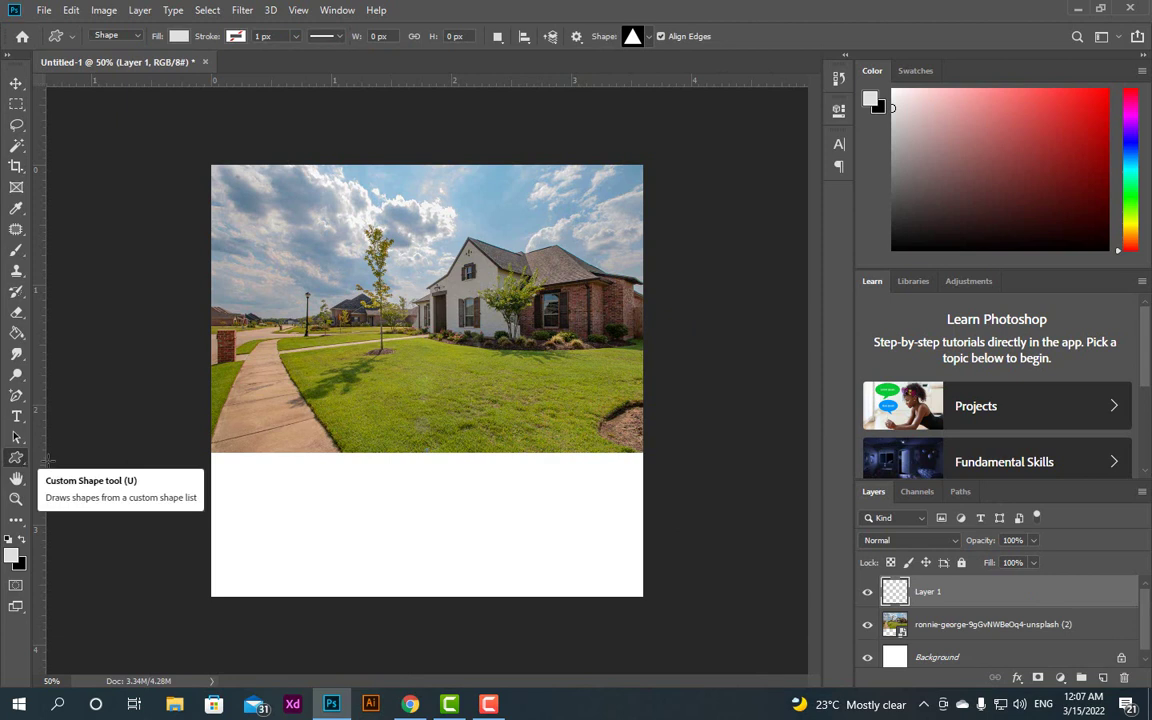
right_click(17, 462)
click(87, 536)
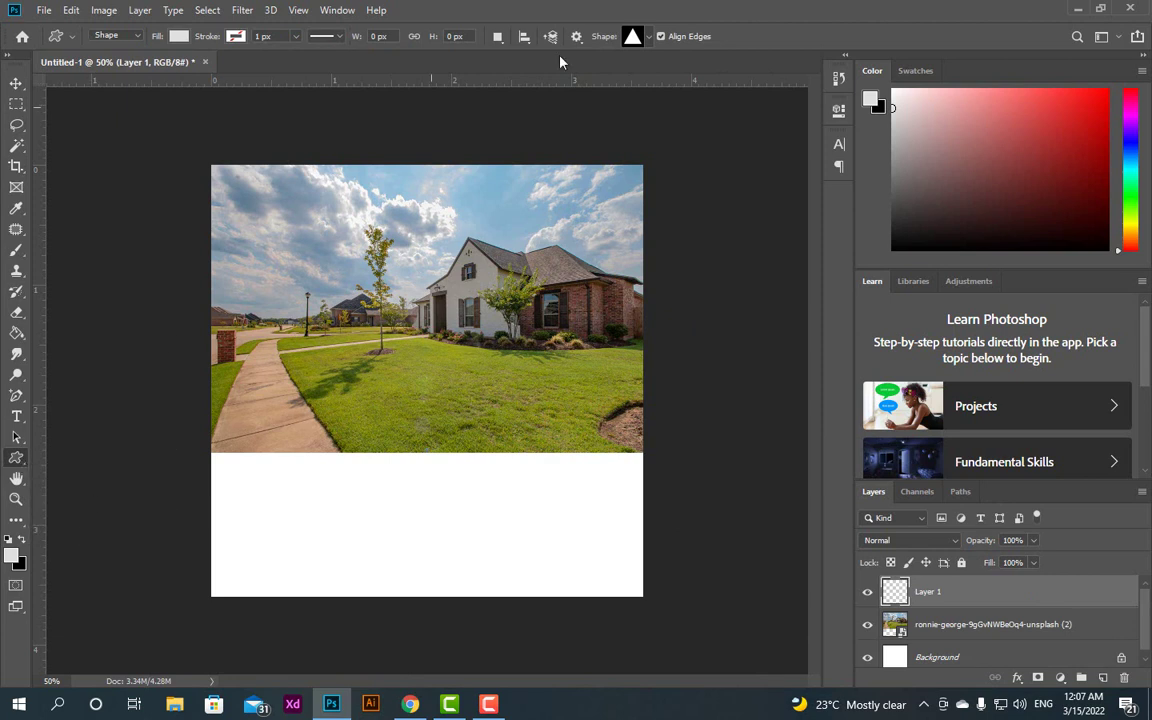
click(643, 38)
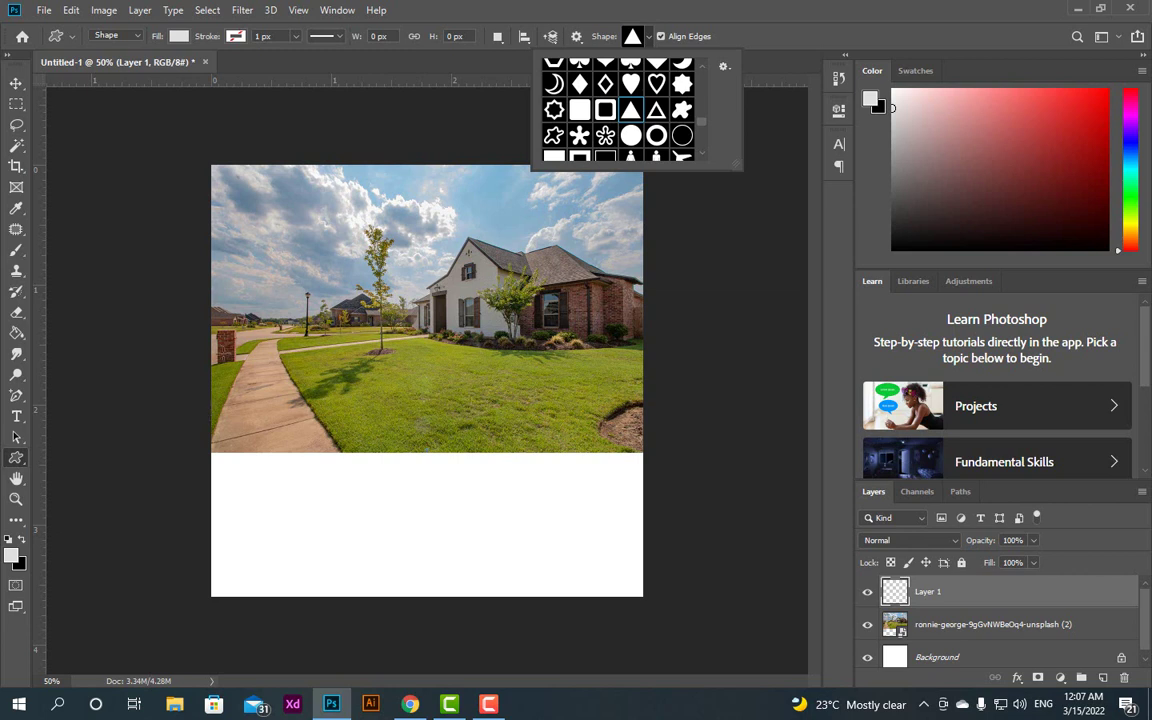
drag(205, 322, 437, 467)
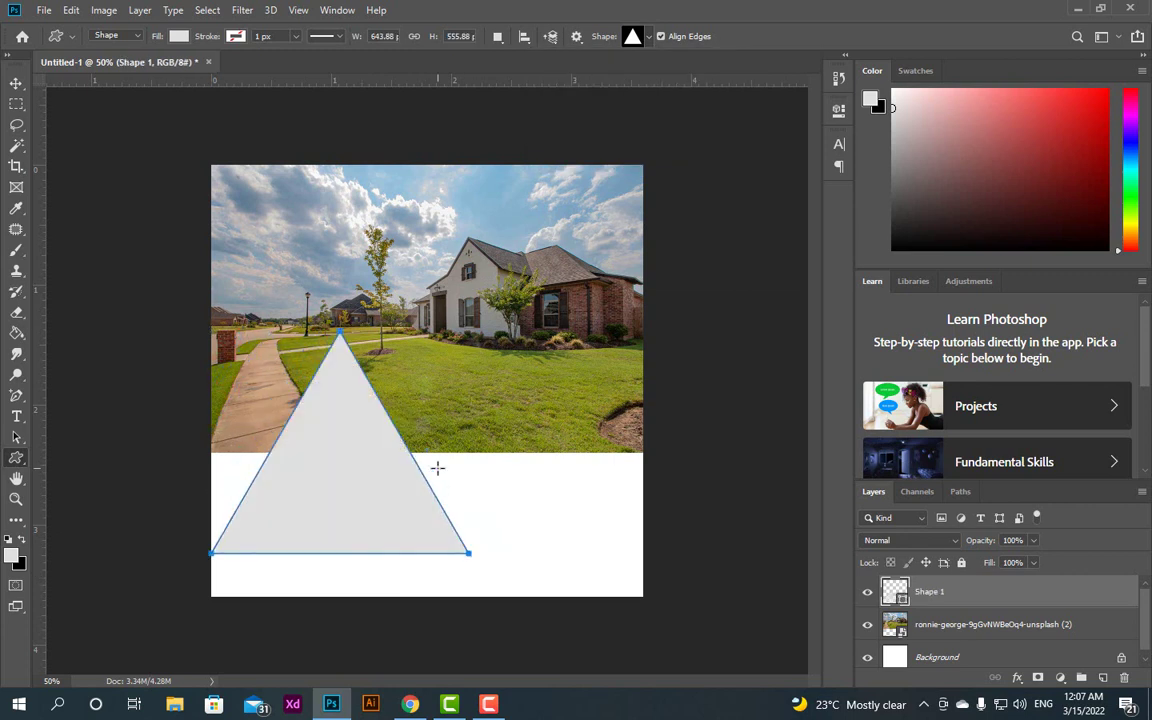
Rotate the triangle 90°, scale it to about 428 × 492 px, and align it with the canvas's left edge, centred on the photo's bottom edge.
key(ctrl+t)
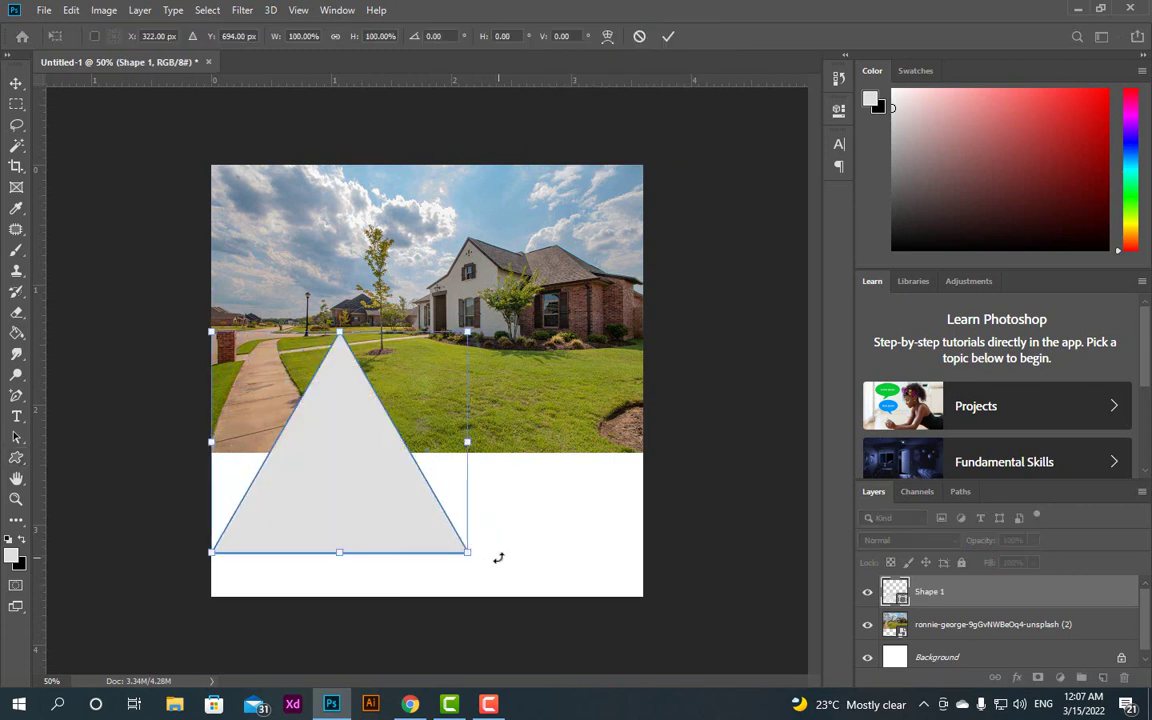
drag(496, 555, 234, 620)
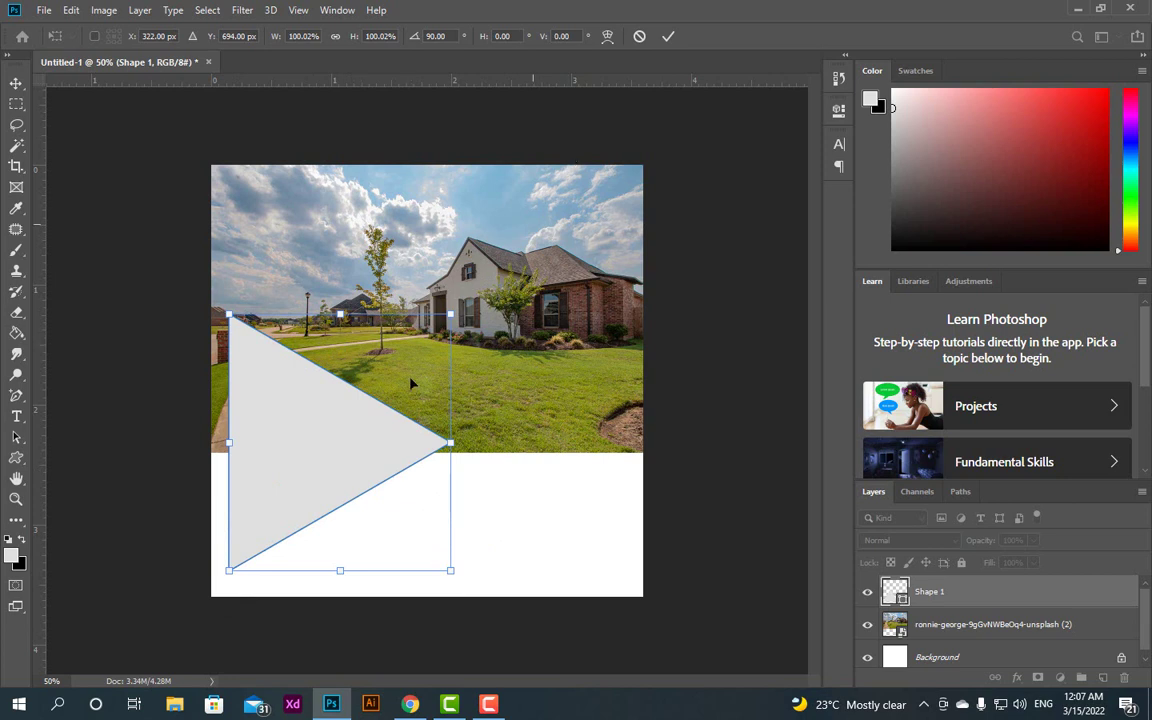
drag(329, 438, 310, 449)
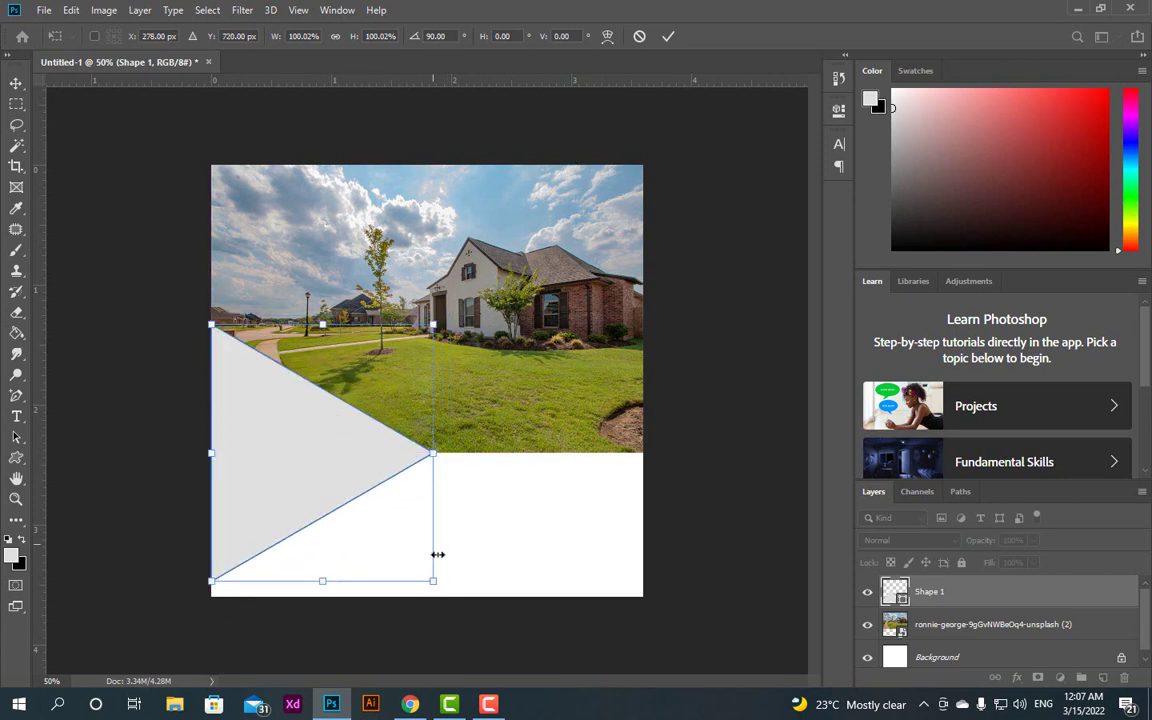
drag(432, 581, 406, 552)
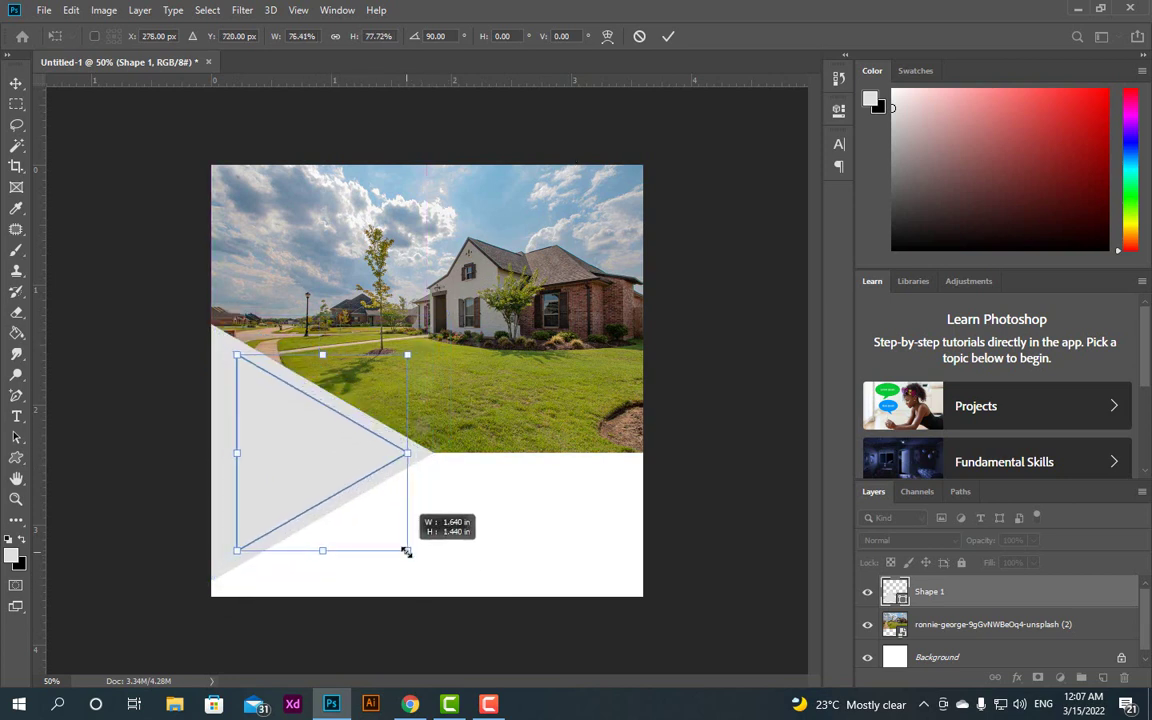
drag(316, 476, 309, 478)
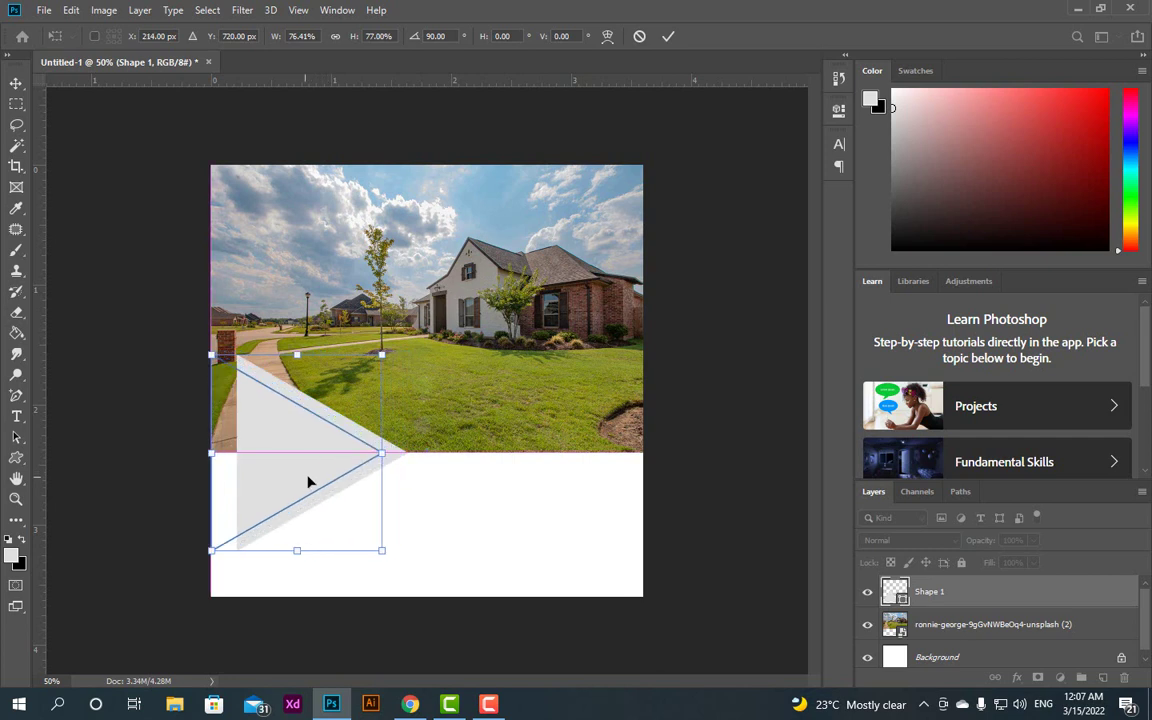
click(668, 36)
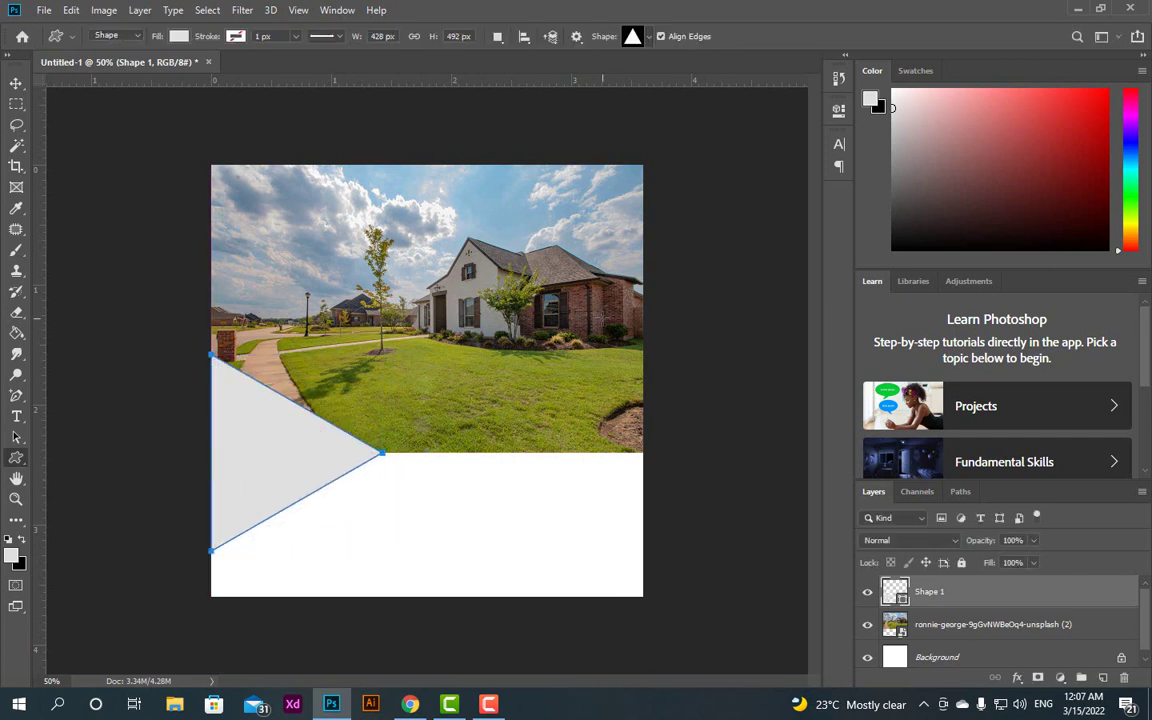
Duplicate the triangle layer and recolour the original triangle grey-brown #847770, sampled from the house roof.
key(ctrl+j)
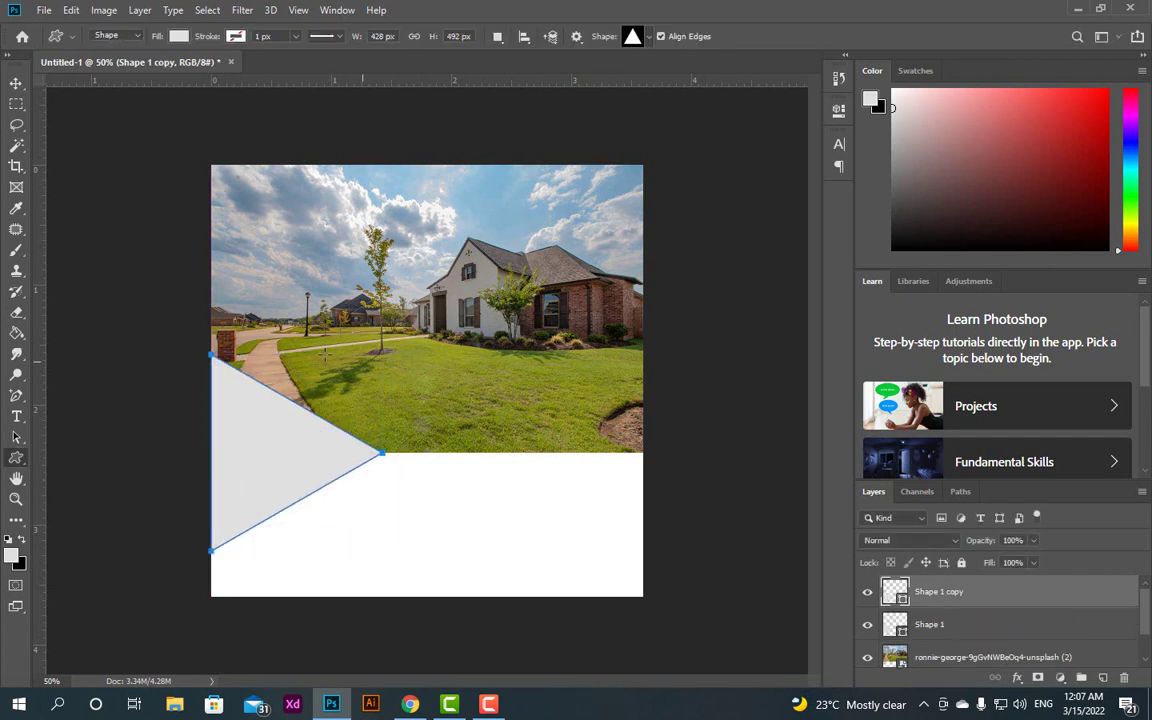
double_click(898, 630)
click(564, 258)
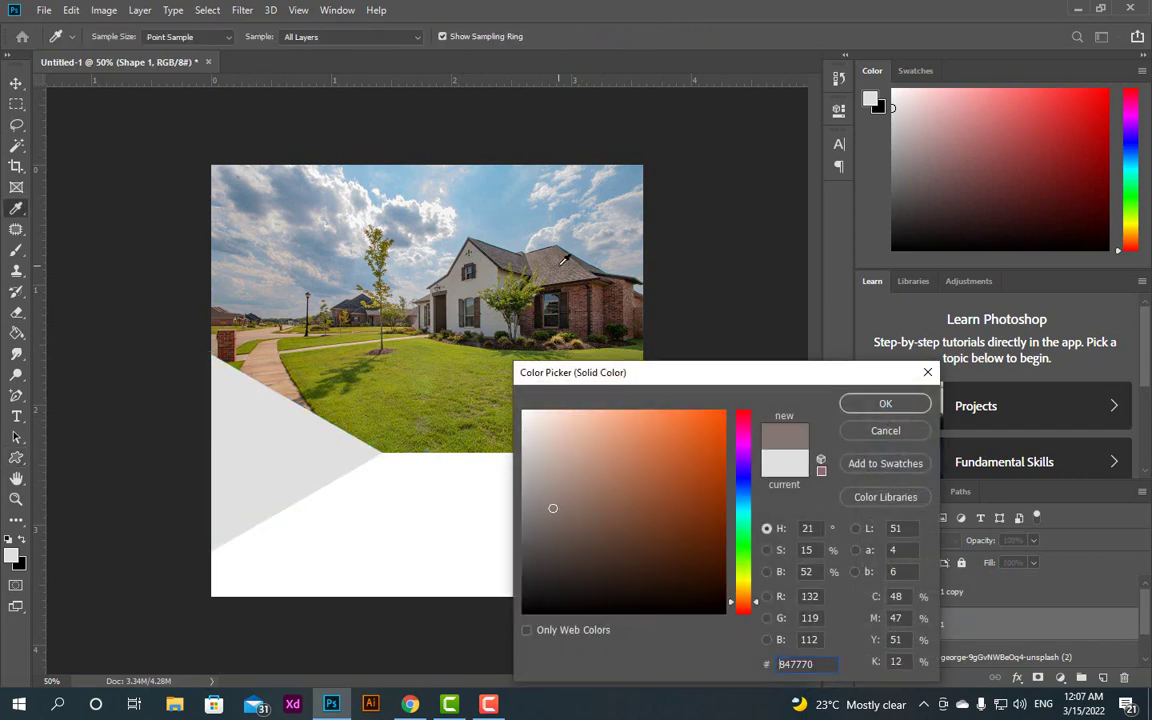
click(885, 403)
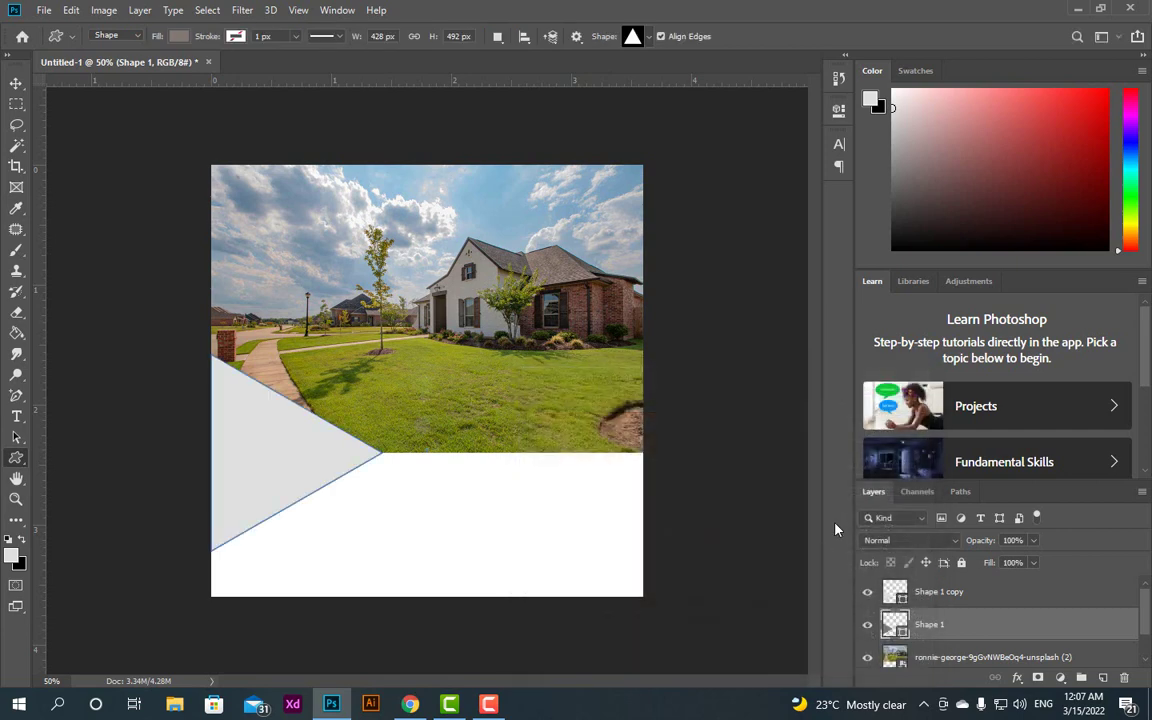
Fill the duplicate triangle with dark brown #5a2312 sampled from the brick pillar area, and move it down and right of the grey one.
double_click(895, 592)
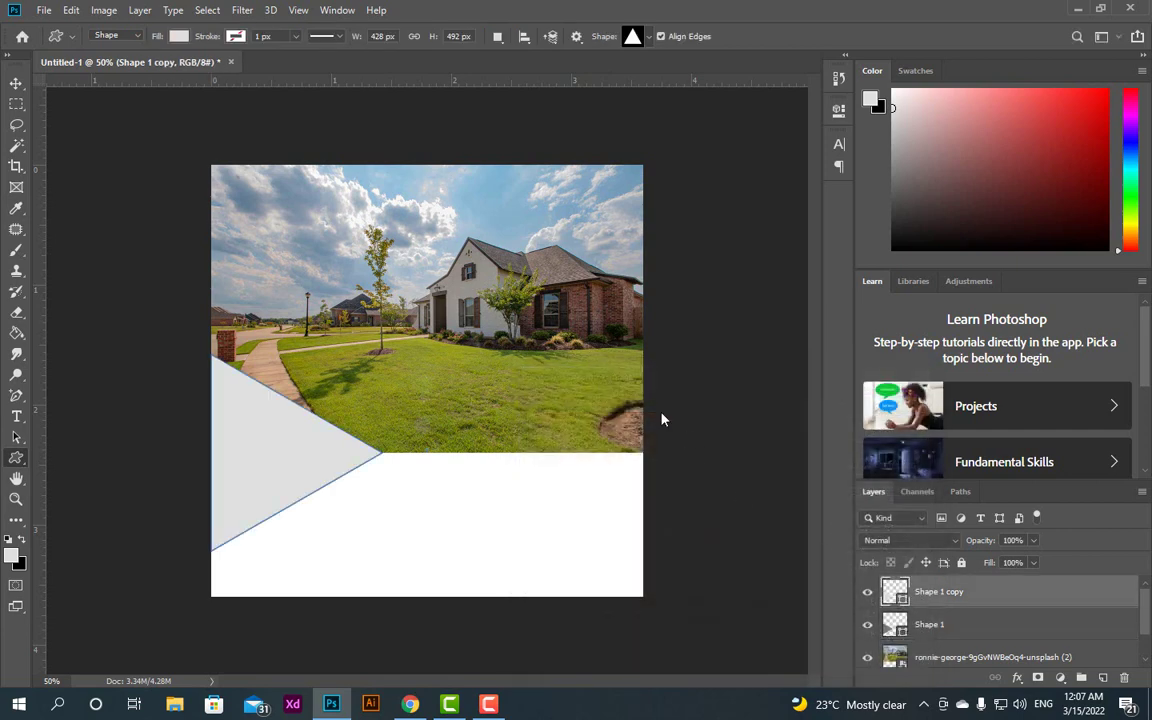
click(214, 318)
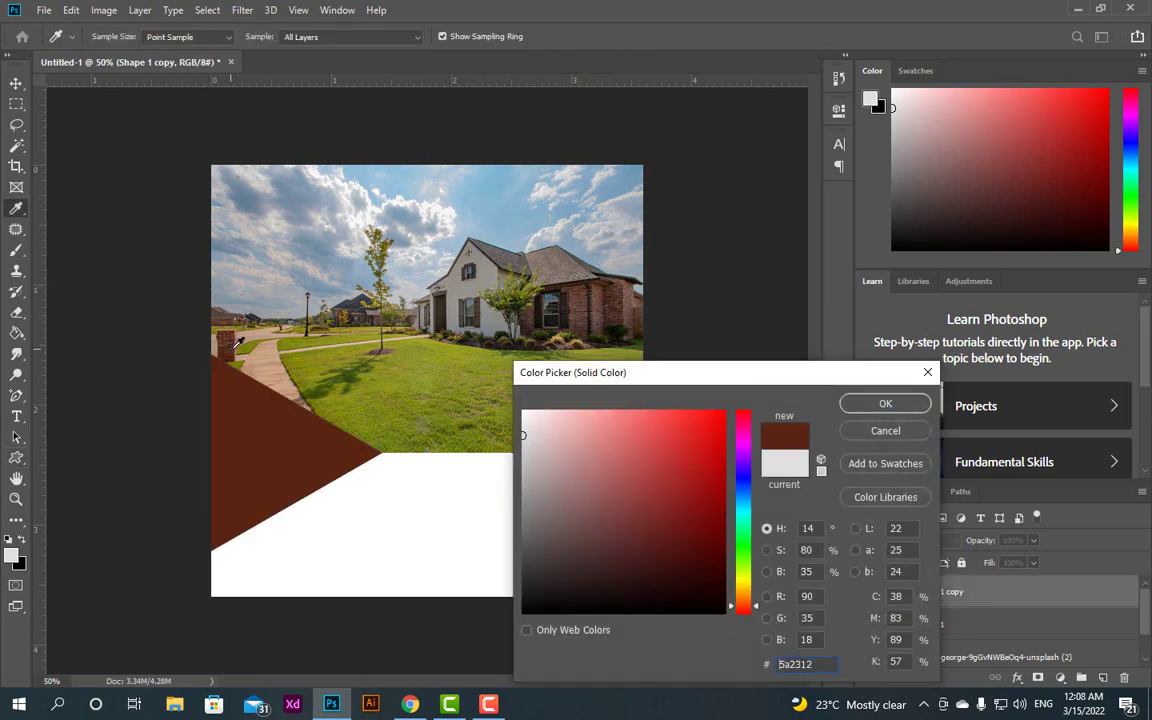
click(885, 402)
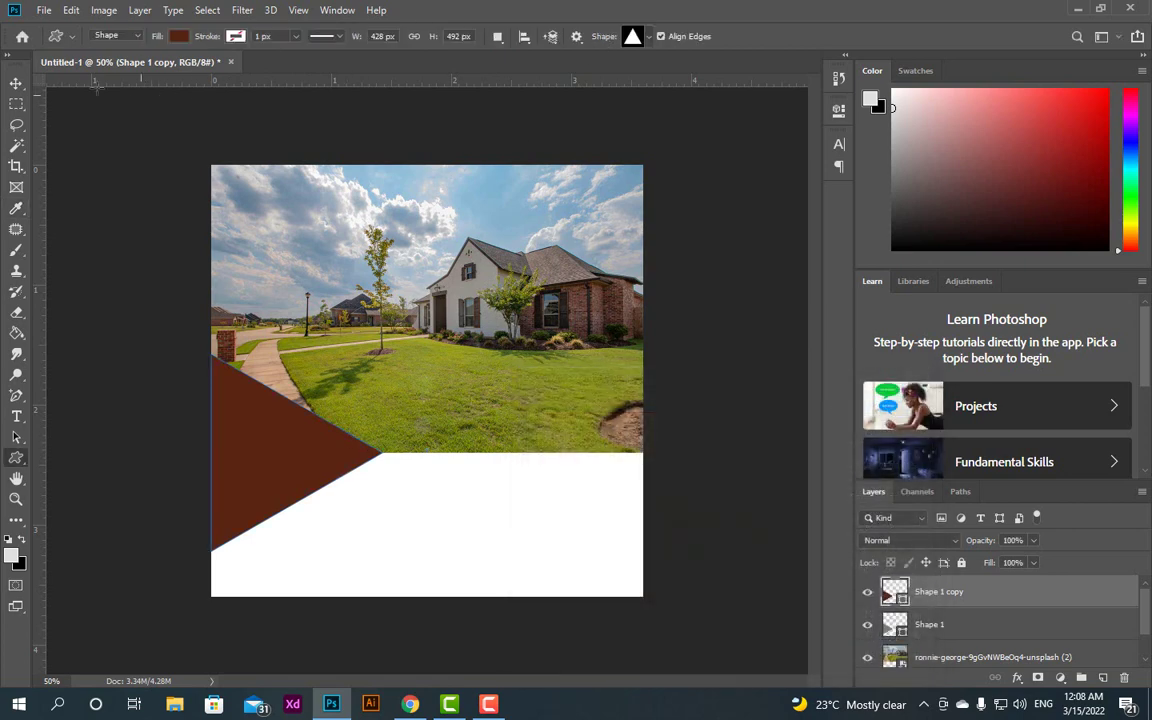
click(16, 83)
drag(278, 465, 338, 527)
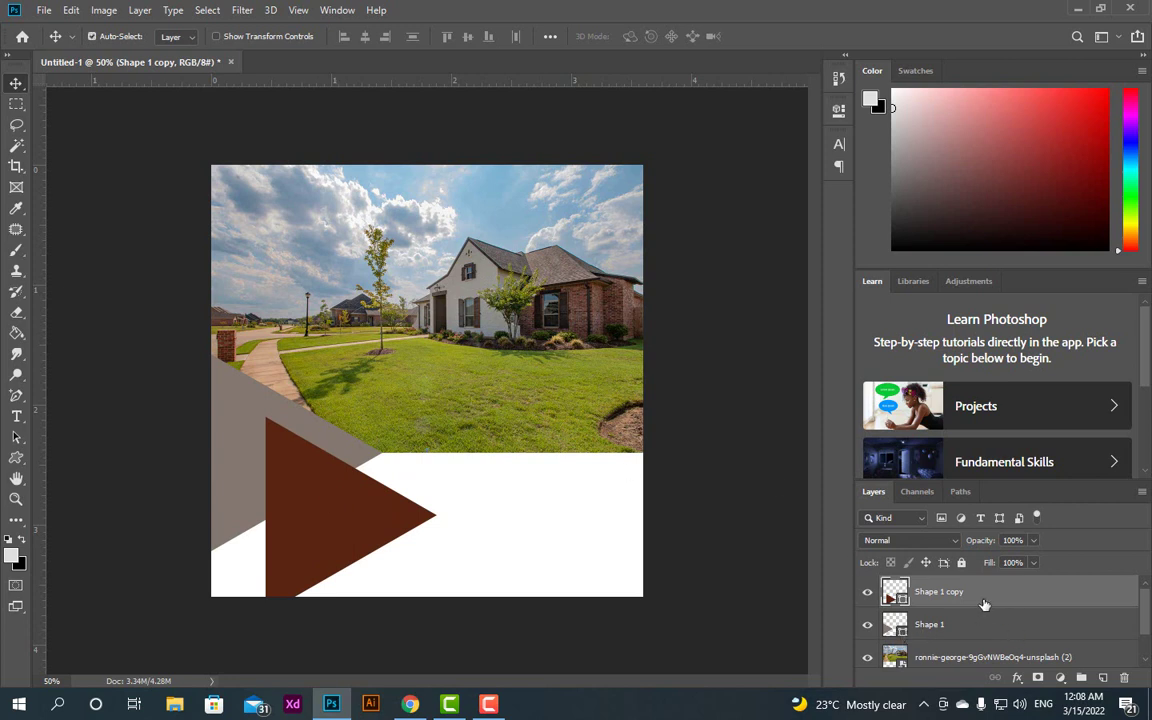
Make a copy of the brown triangle in olive #928e1f and place it against the canvas's left edge, slightly below the grey triangle.
key(ctrl+j)
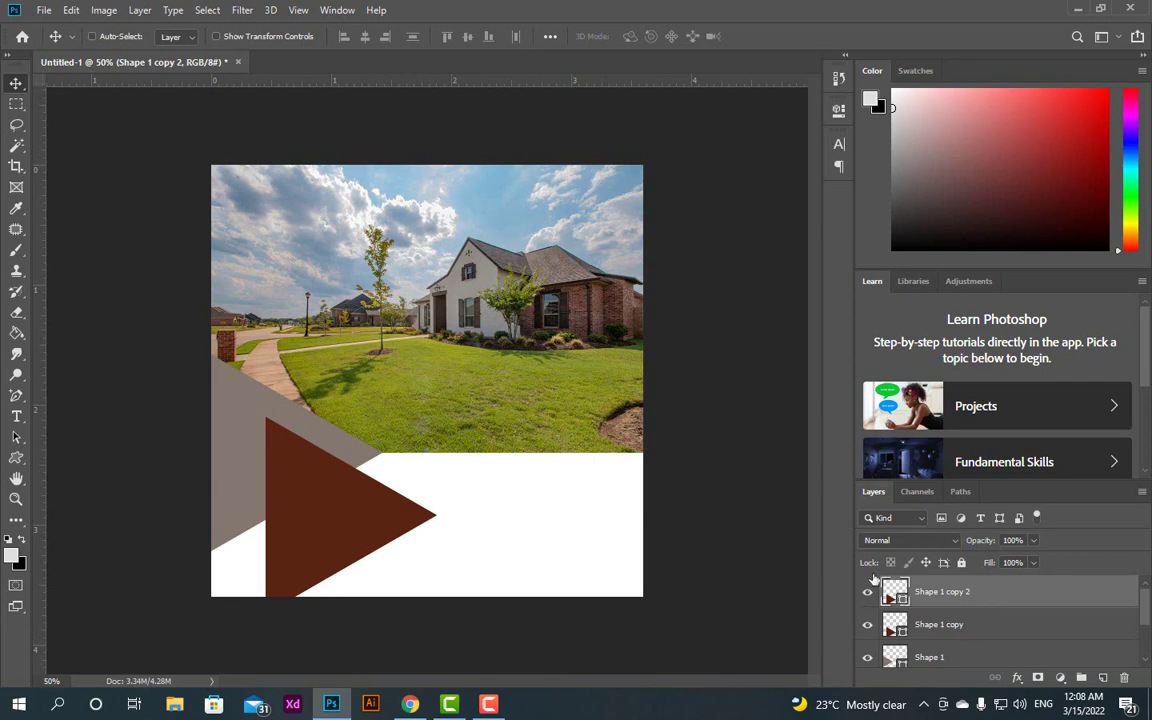
double_click(1040, 591)
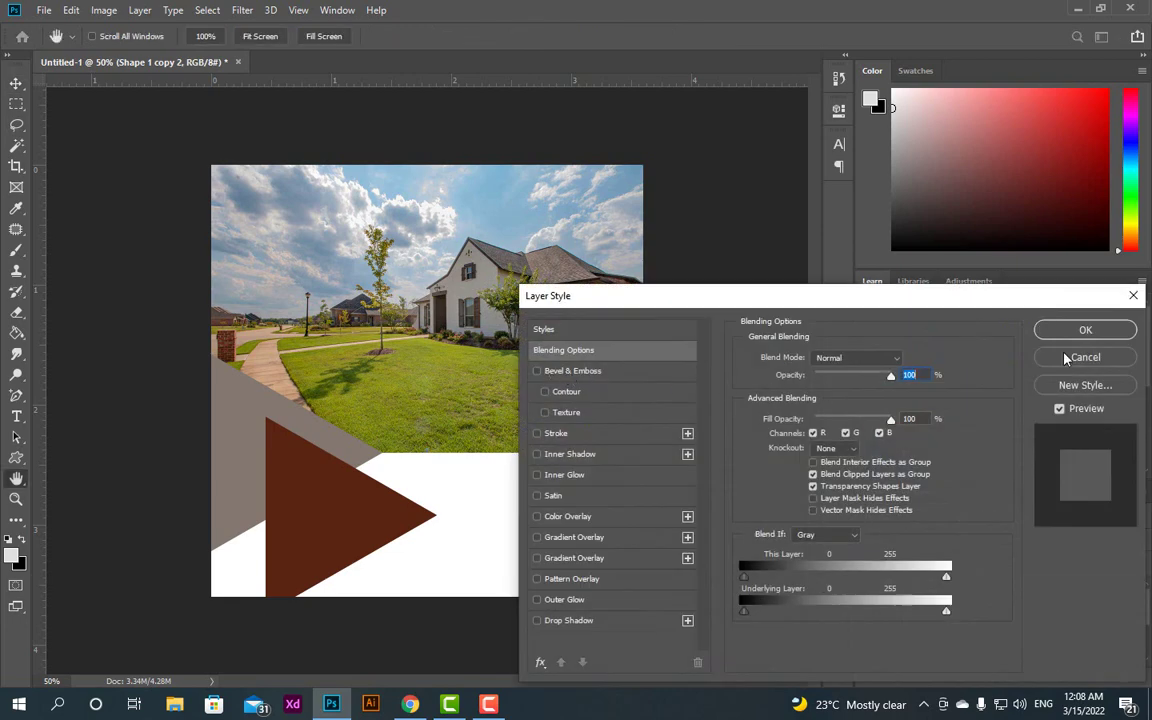
click(1080, 357)
double_click(903, 598)
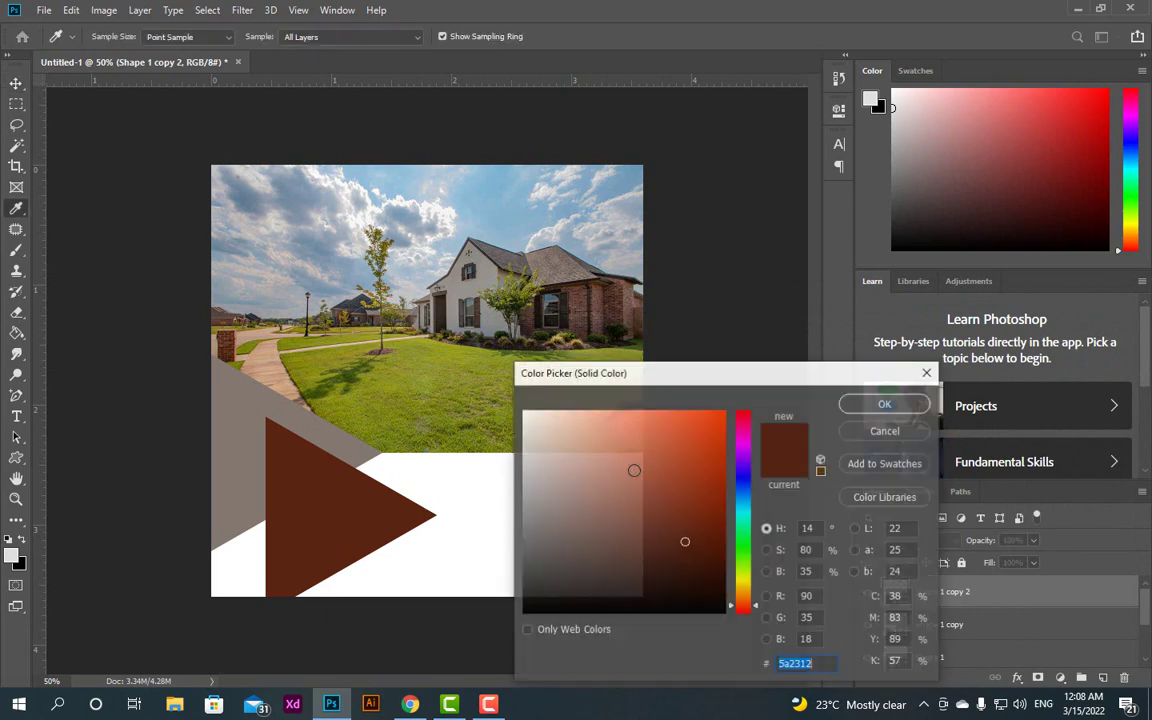
text(928e1f)
click(885, 406)
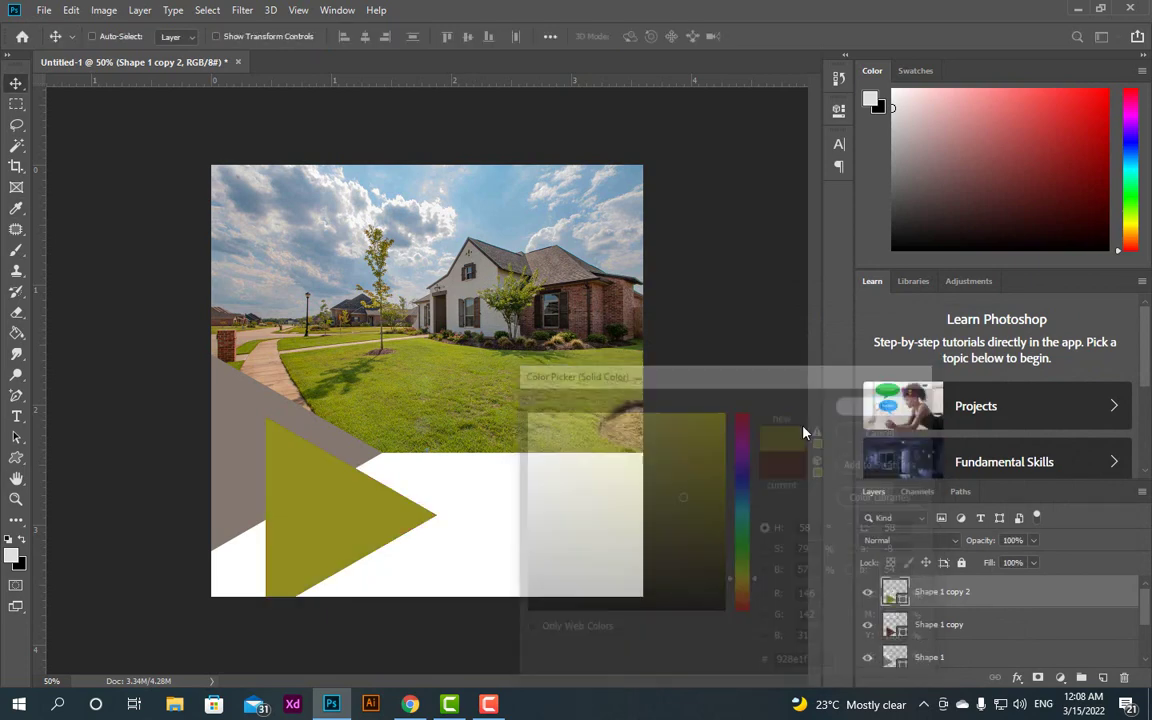
drag(314, 515, 258, 480)
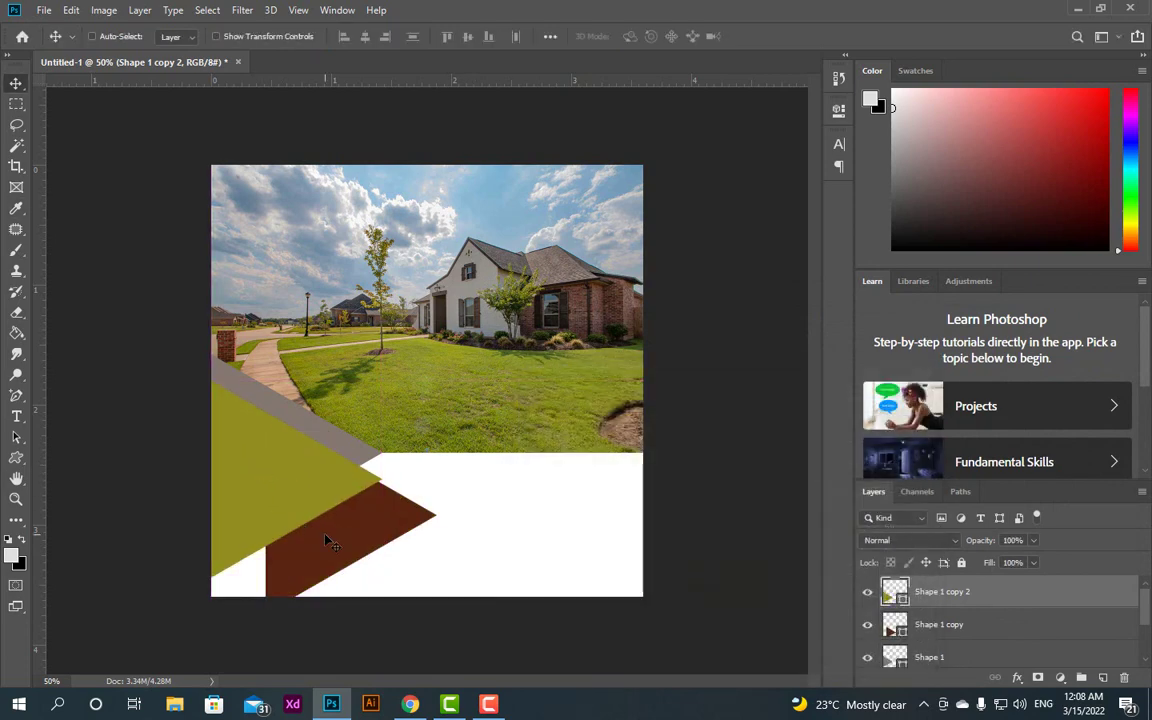
Move the olive triangle down and enlarge it to about 142% × 153%, aligning its upper slope with the dark brown triangle's lower part.
drag(330, 541, 302, 522)
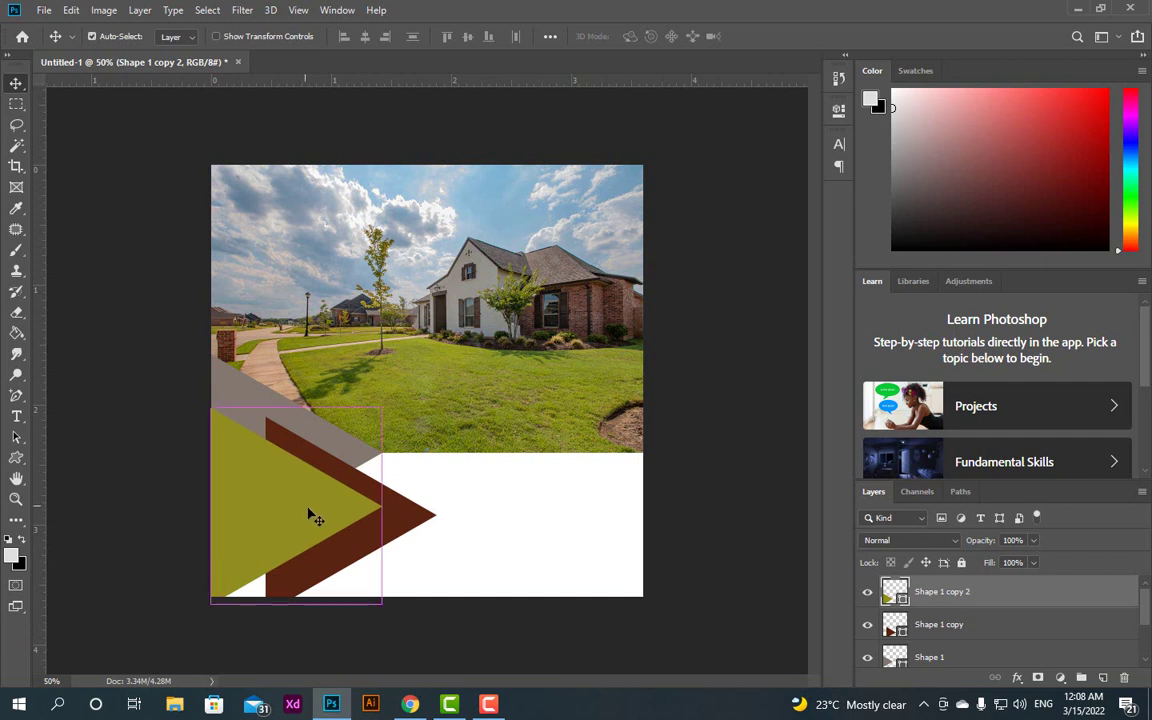
key(ctrl+t)
drag(381, 604, 418, 657)
drag(345, 501, 339, 531)
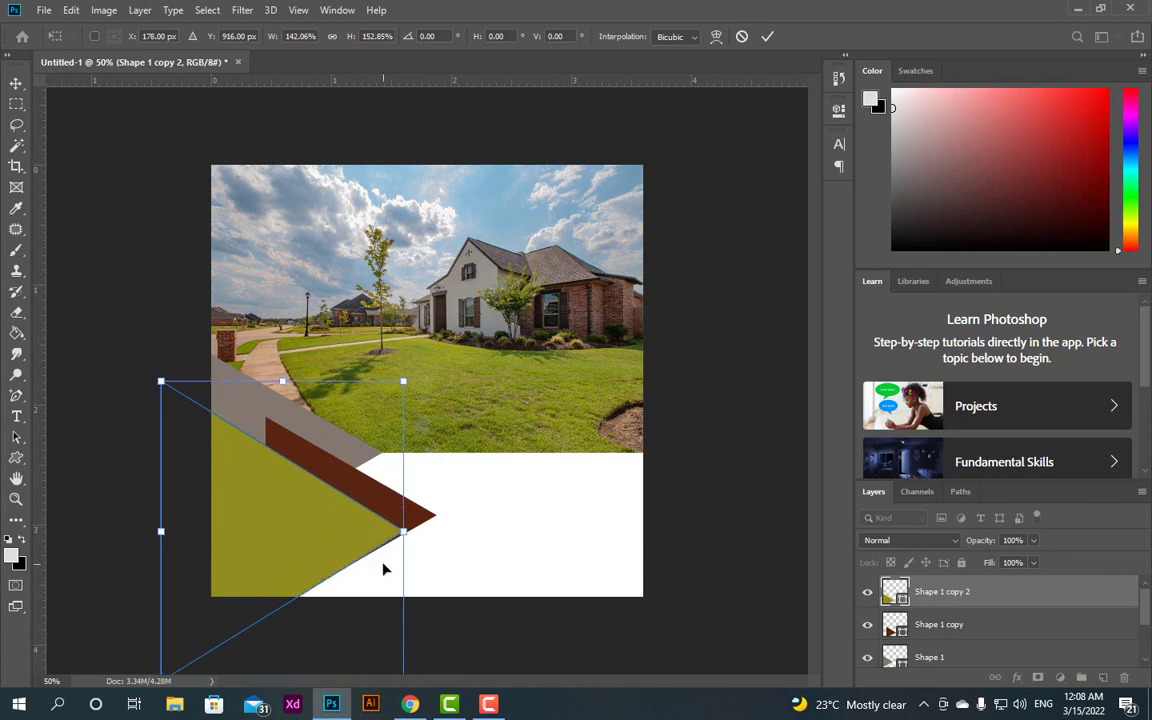
key(Right)
key(Down)
key(Right)
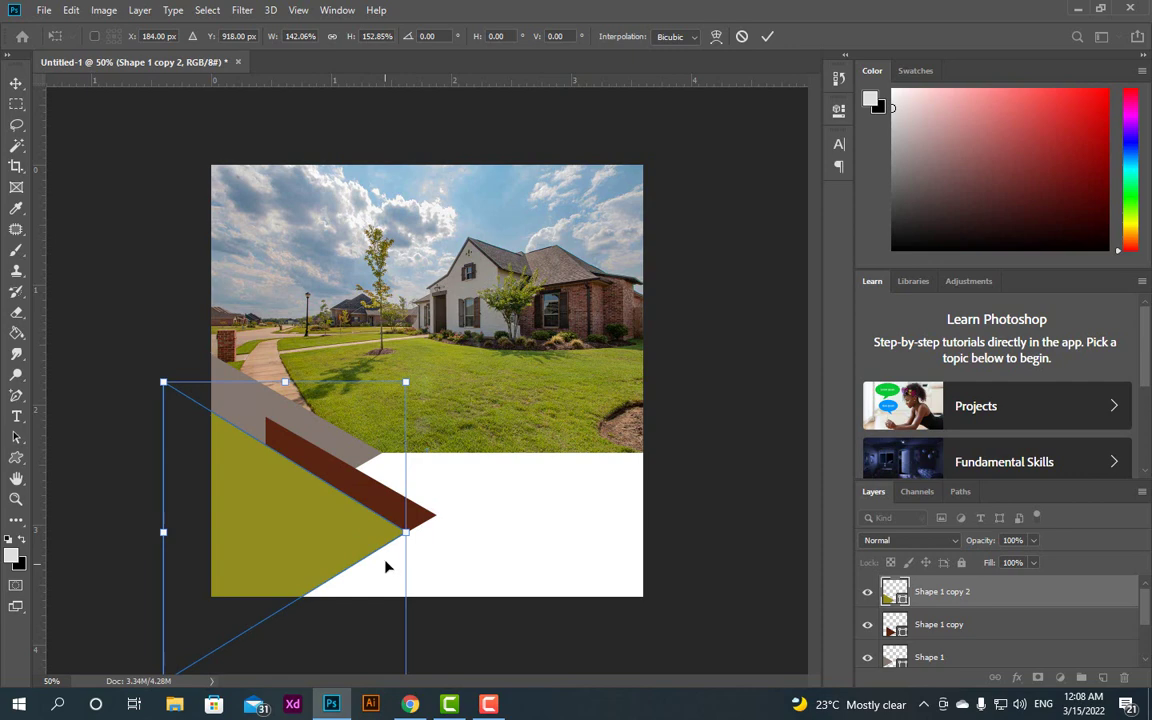
click(764, 36)
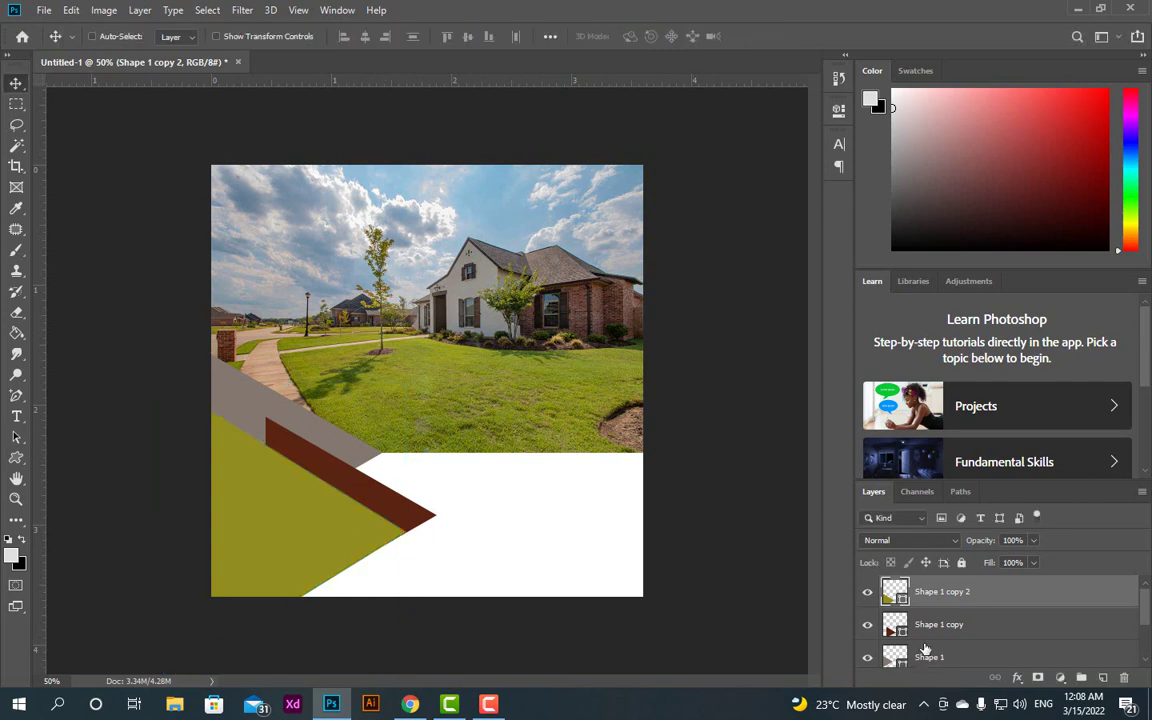
Recolour the original grey-brown triangle reddish brown #5f3d34, sampled from the house's brick wall.
scroll(901, 640, down, 1)
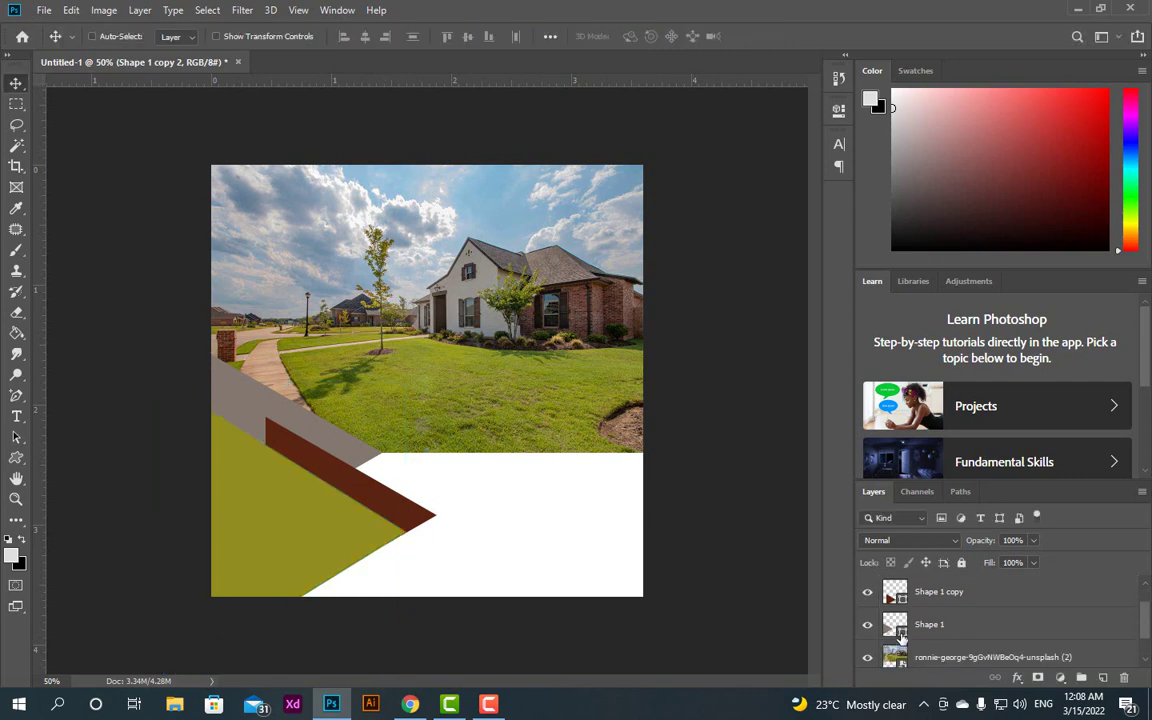
double_click(901, 634)
click(597, 303)
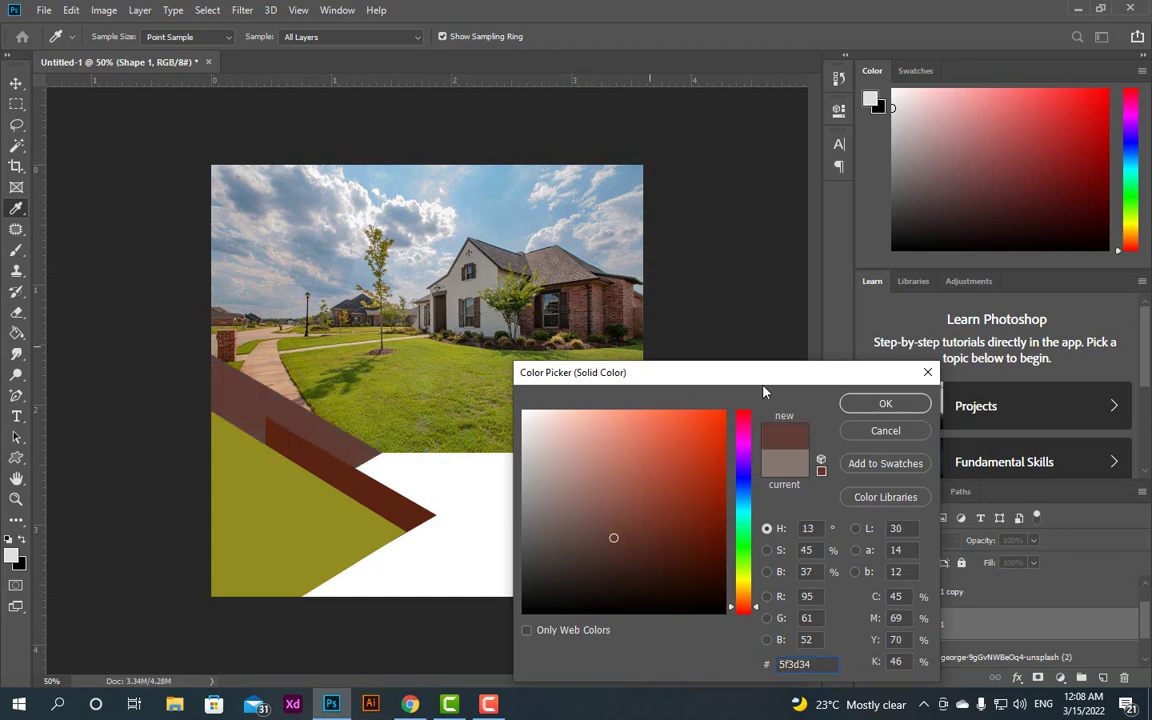
click(866, 406)
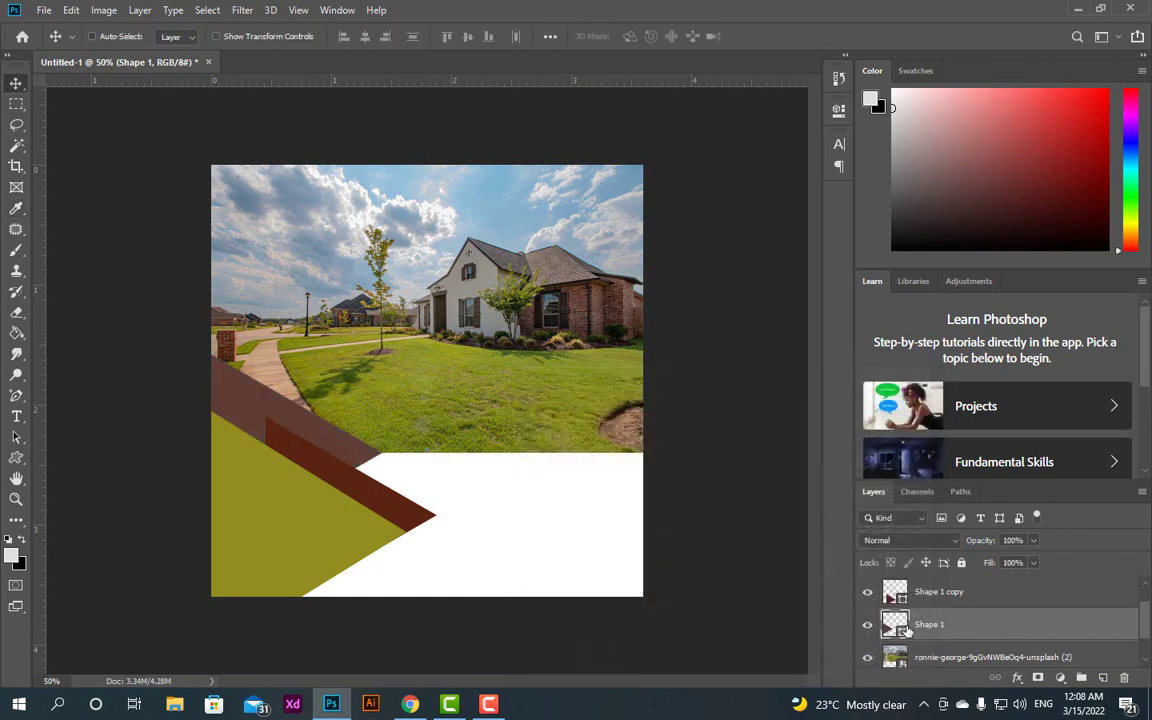
Recolour the middle triangle (Shape 1 copy) dark brown #4f2e25, starting from the reddish brown of the original triangle.
double_click(906, 630)
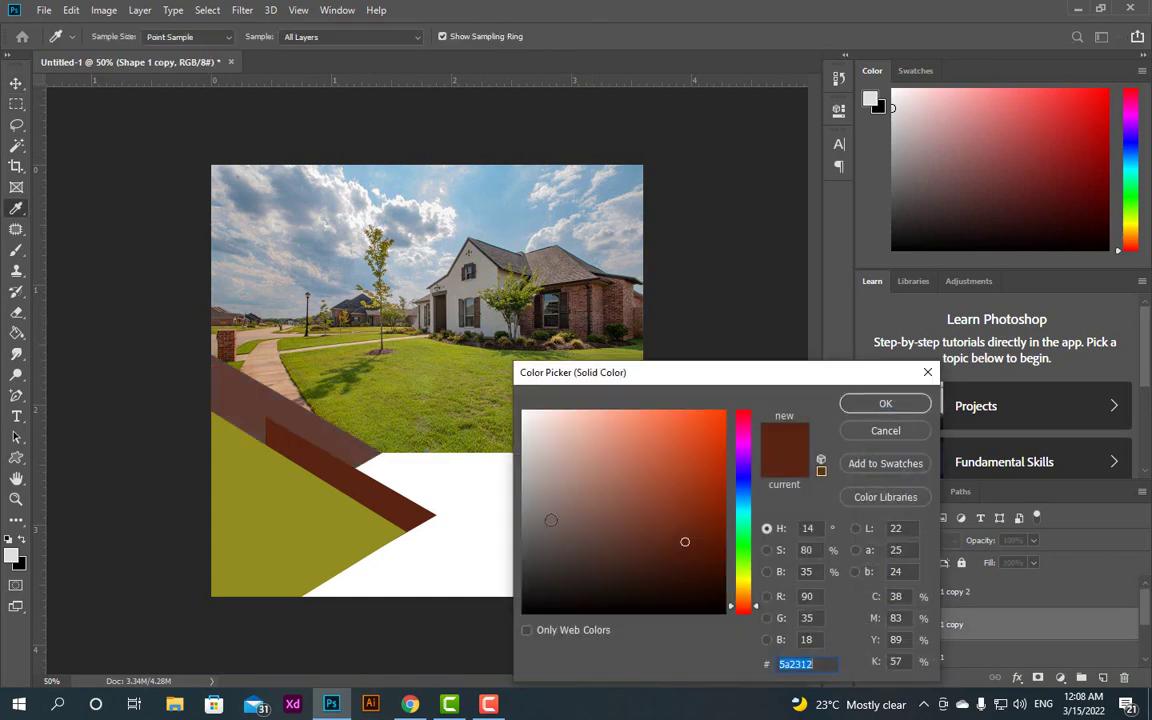
click(680, 543)
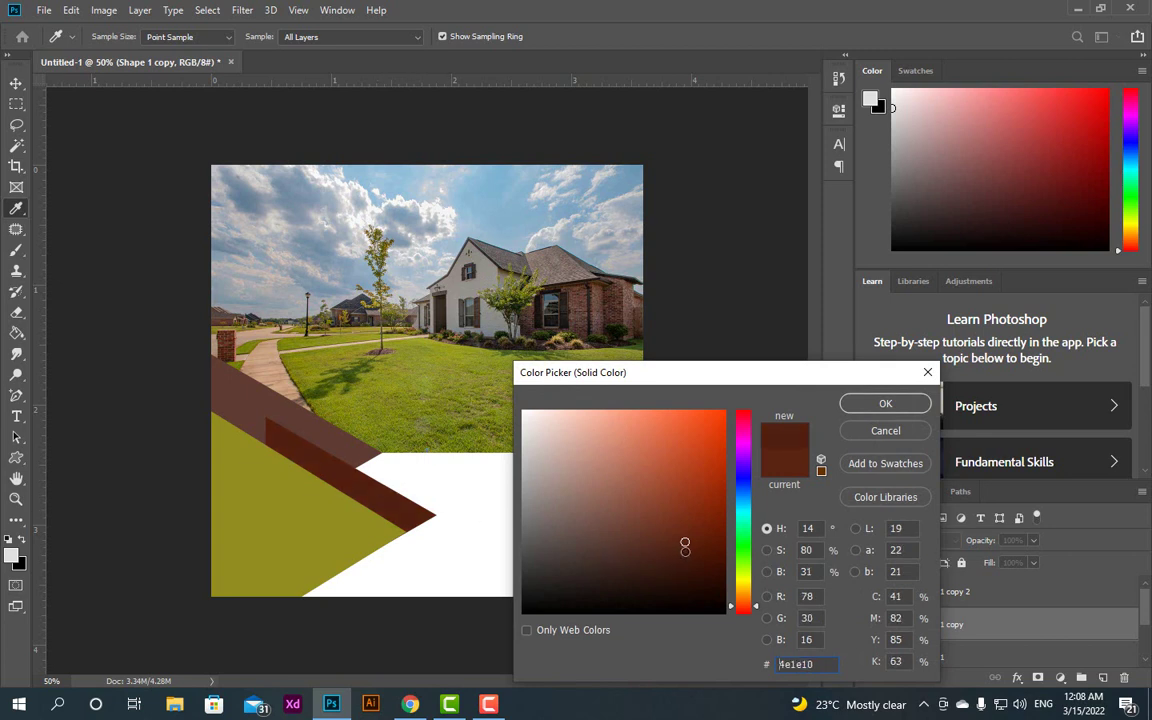
click(677, 542)
mouse_move(676, 542)
mouse_down()
mouse_move(670, 524)
mouse_move(681, 526)
mouse_move(681, 545)
mouse_move(659, 524)
mouse_move(671, 481)
mouse_move(686, 550)
mouse_up()
click(534, 313)
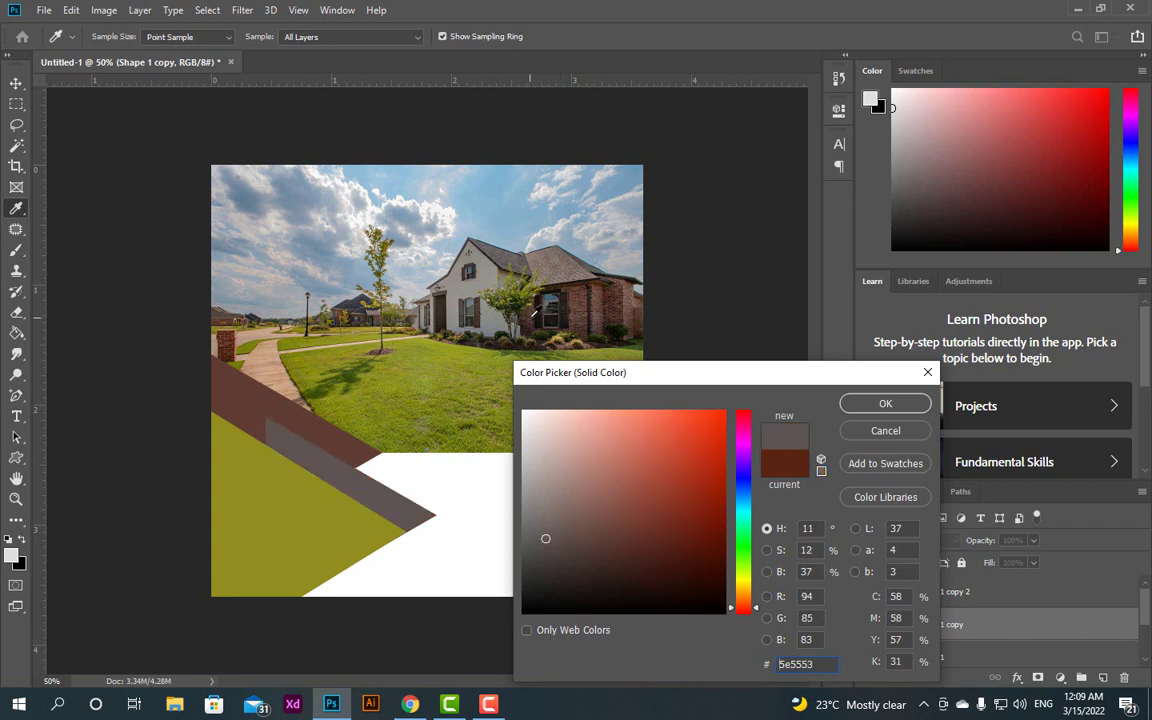
drag(536, 311, 539, 314)
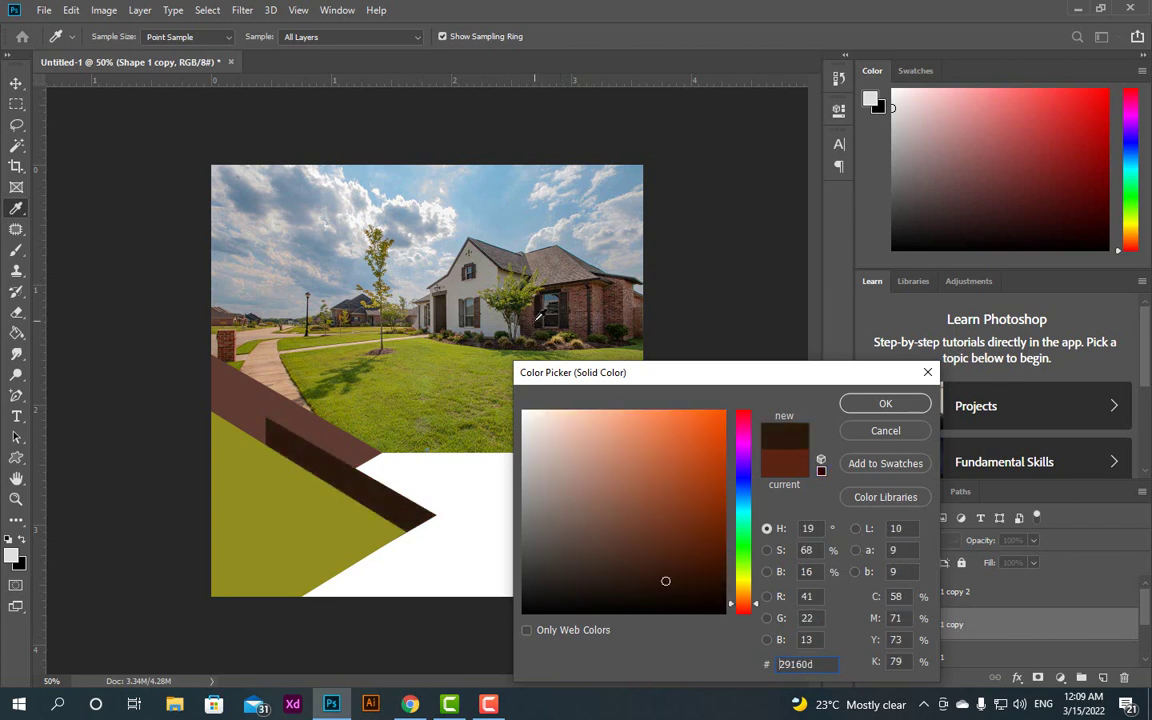
click(300, 418)
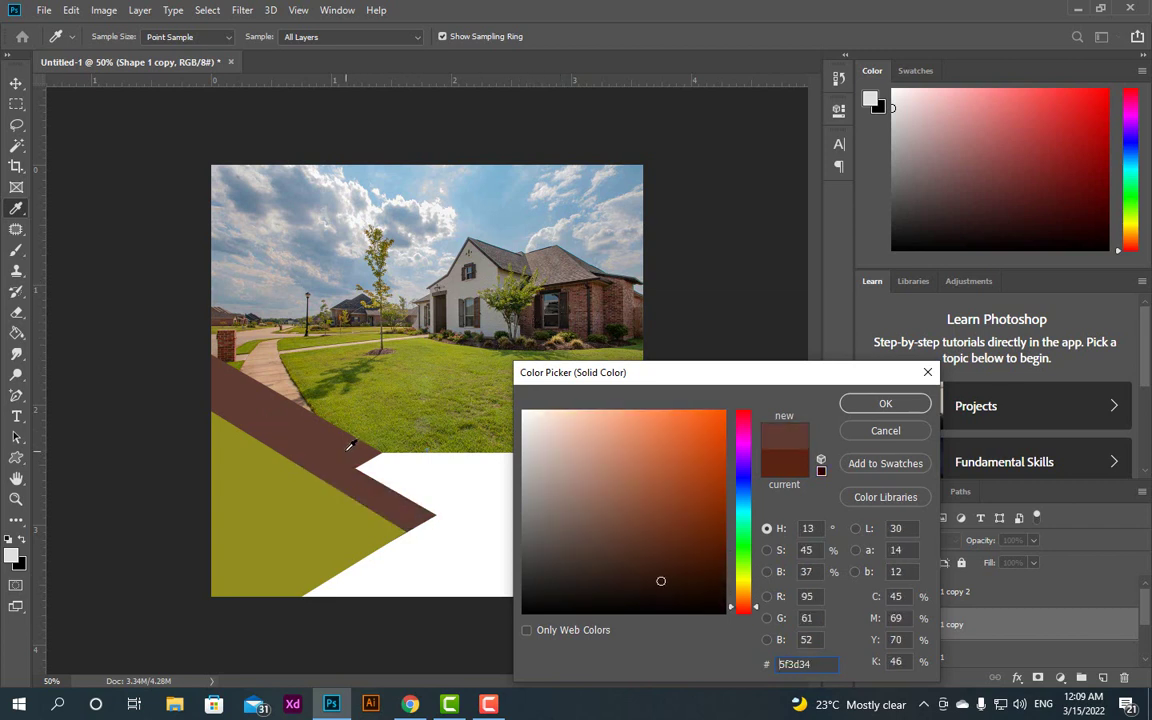
click(630, 551)
click(884, 406)
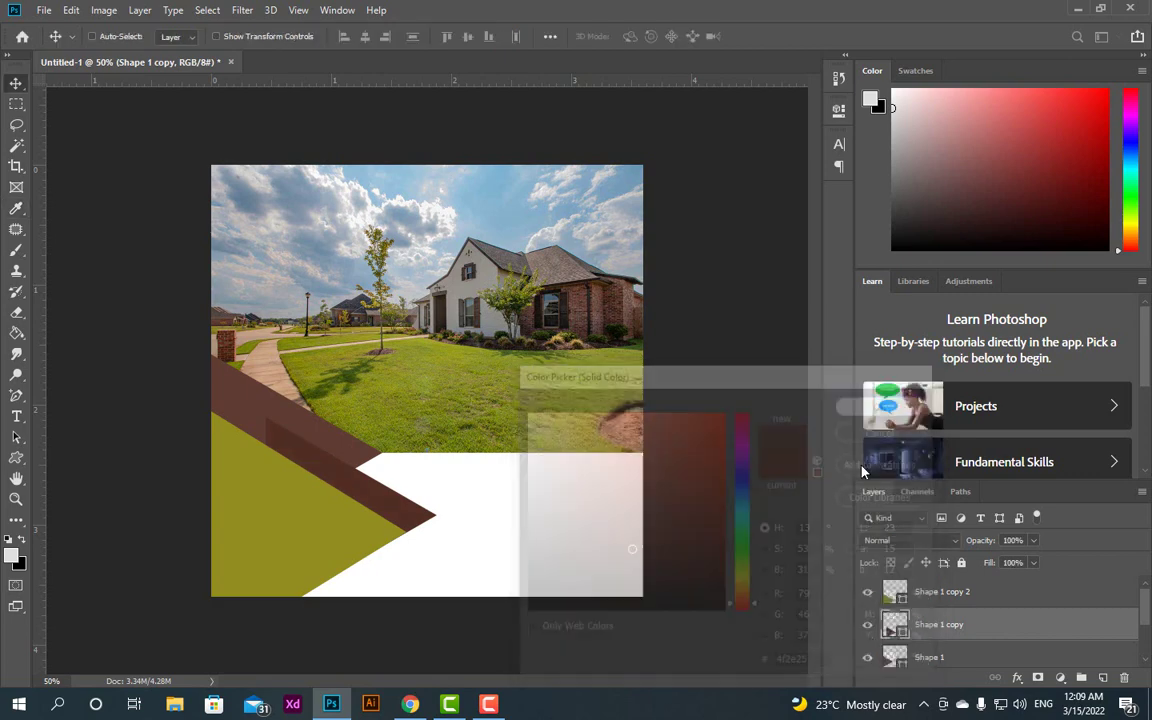
Recolour the large olive triangle red-brown #5c2f23, based on a sample of the neighbouring dark brown triangle.
click(903, 596)
double_click(896, 593)
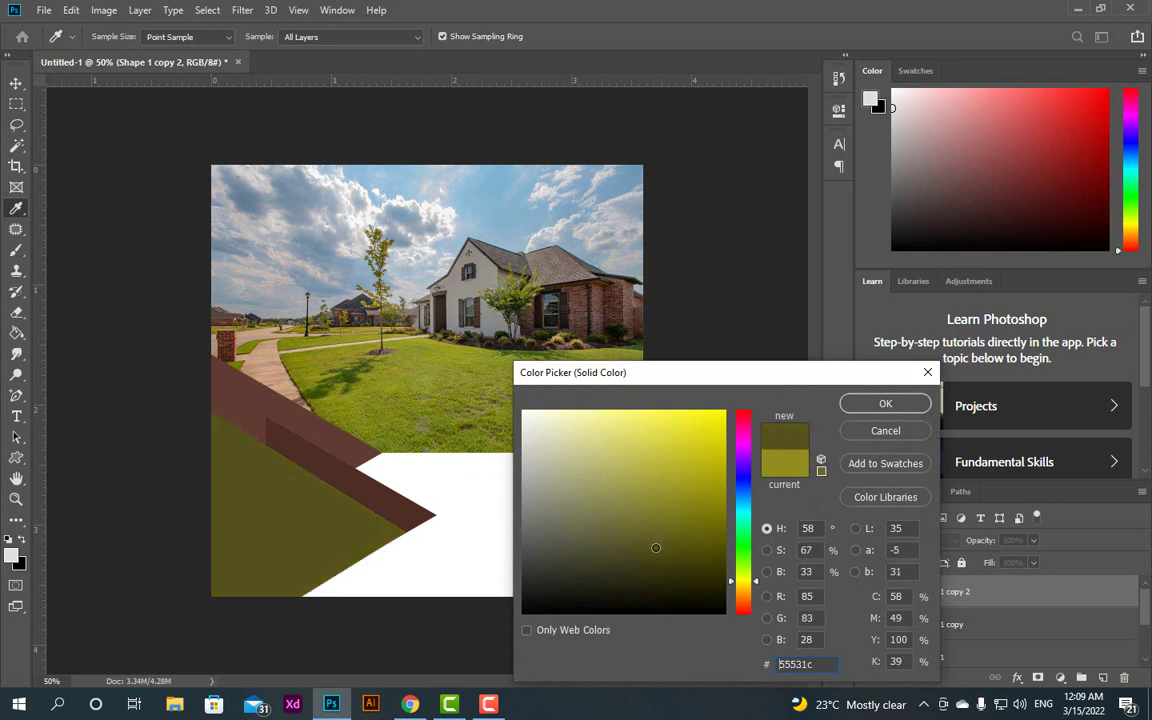
click(365, 467)
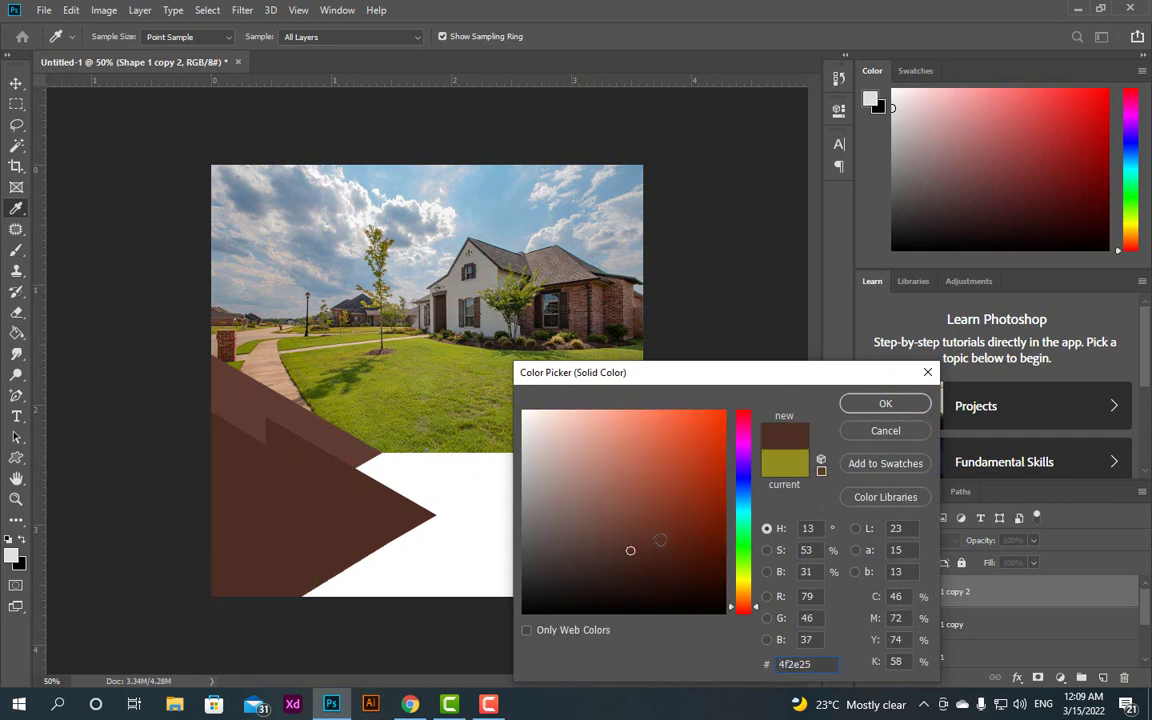
mouse_move(643, 537)
mouse_down()
mouse_move(638, 489)
mouse_move(647, 540)
mouse_up()
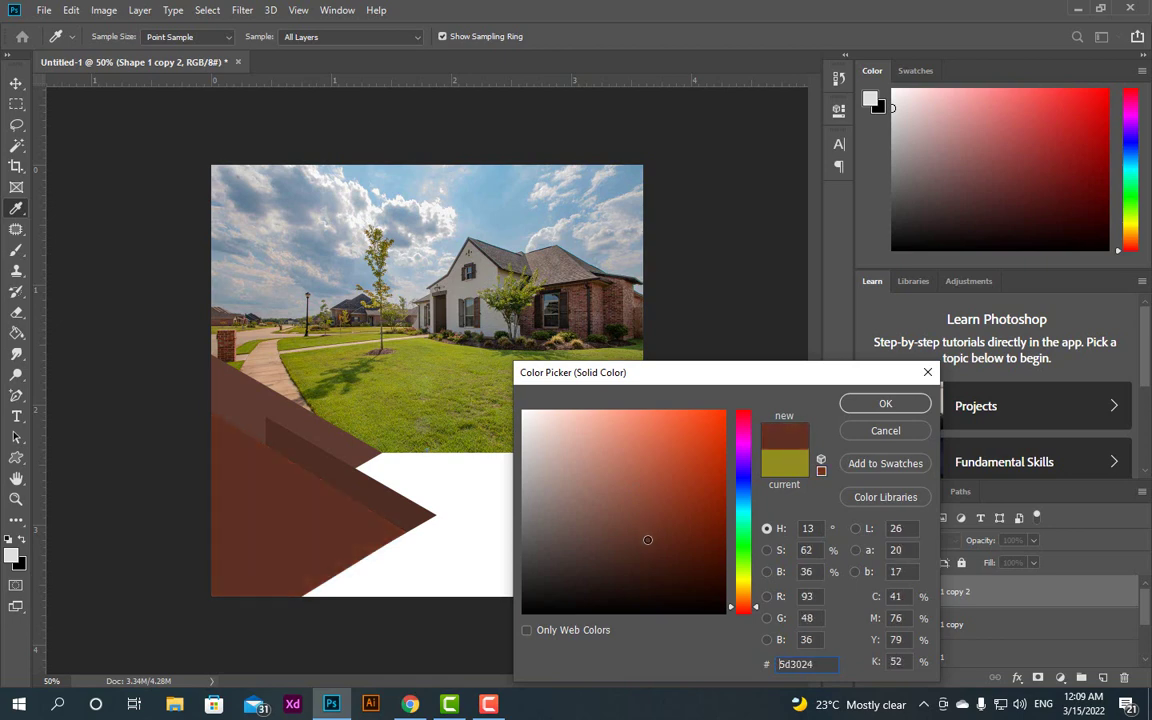
click(885, 407)
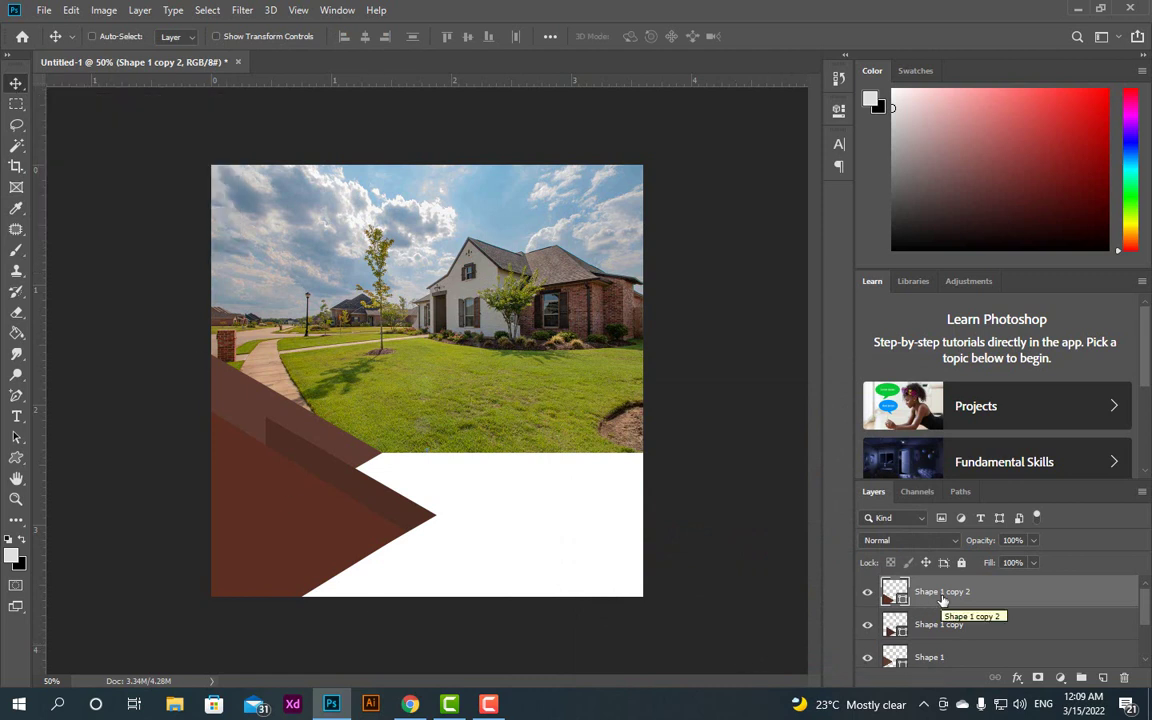
Duplicate the large triangle, rotate the copy to -60.54°, and place it over the canvas's bottom edge near the dark brown triangle's tip.
key(ctrl+j)
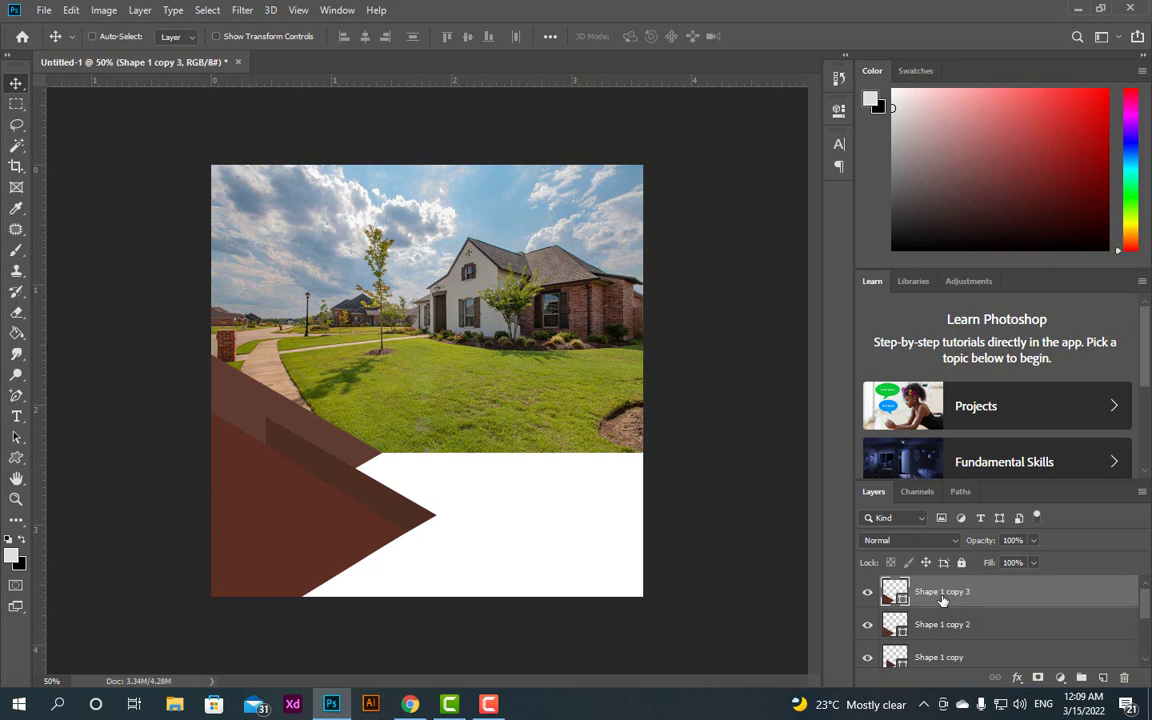
drag(322, 510, 481, 478)
key(ctrl+t)
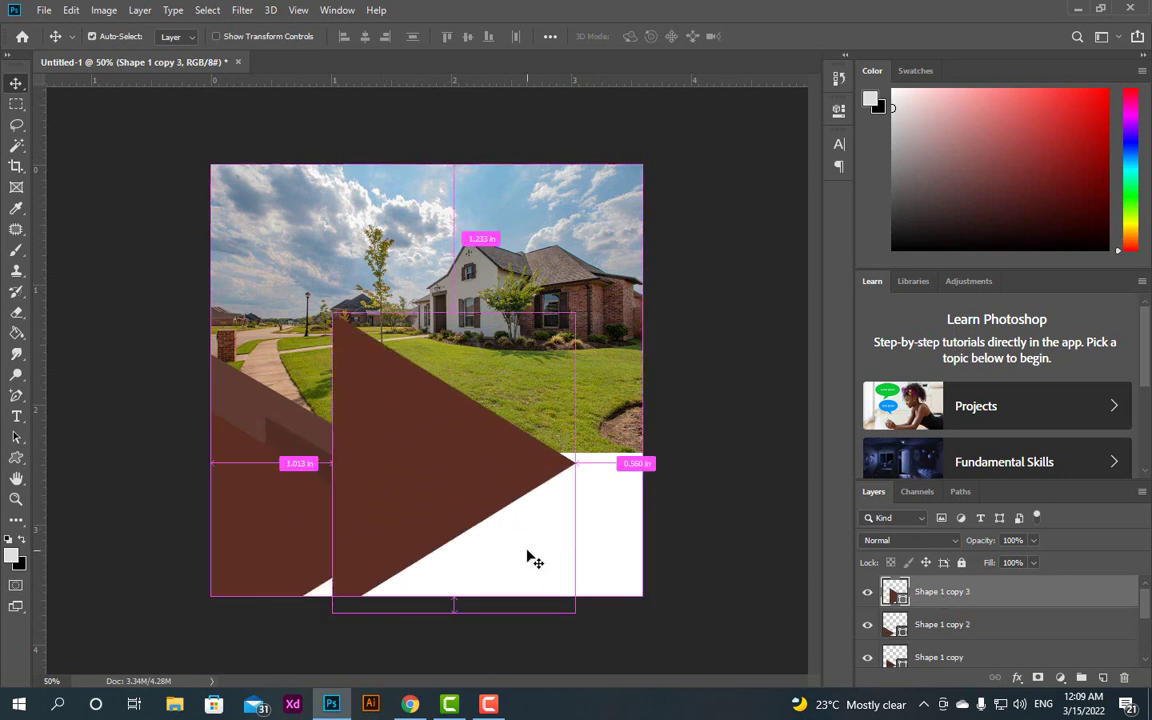
drag(597, 507, 605, 310)
drag(421, 522, 397, 636)
drag(543, 606, 586, 674)
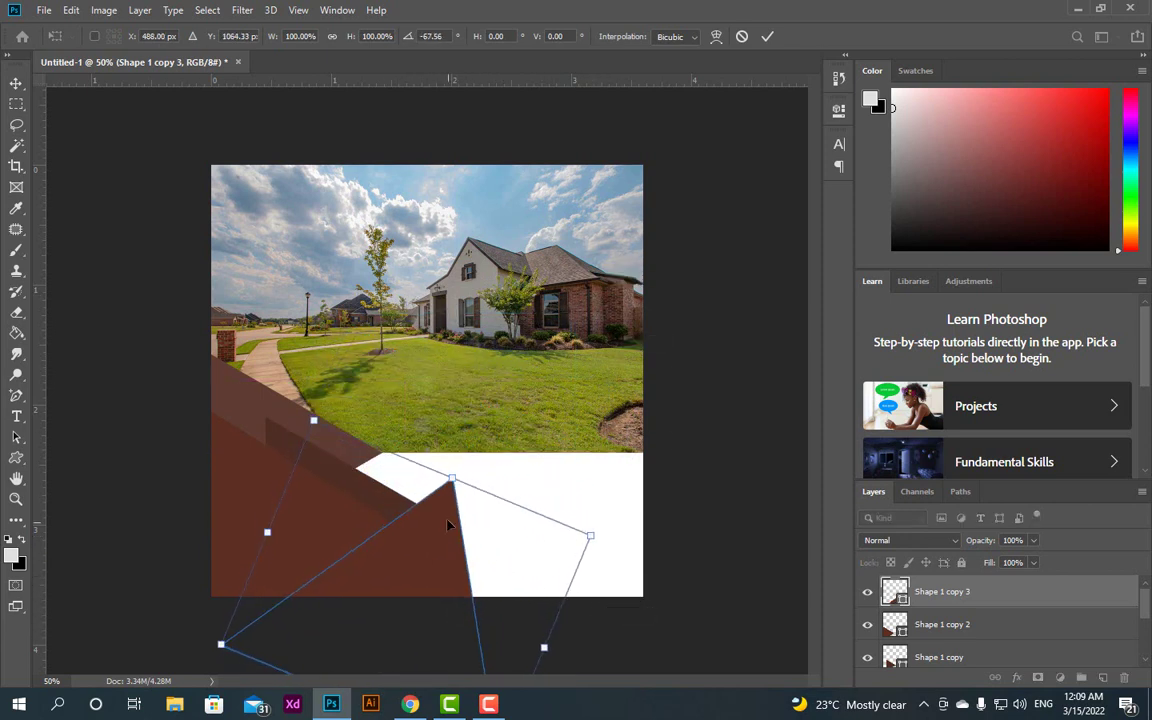
drag(523, 607, 493, 675)
drag(417, 530, 418, 518)
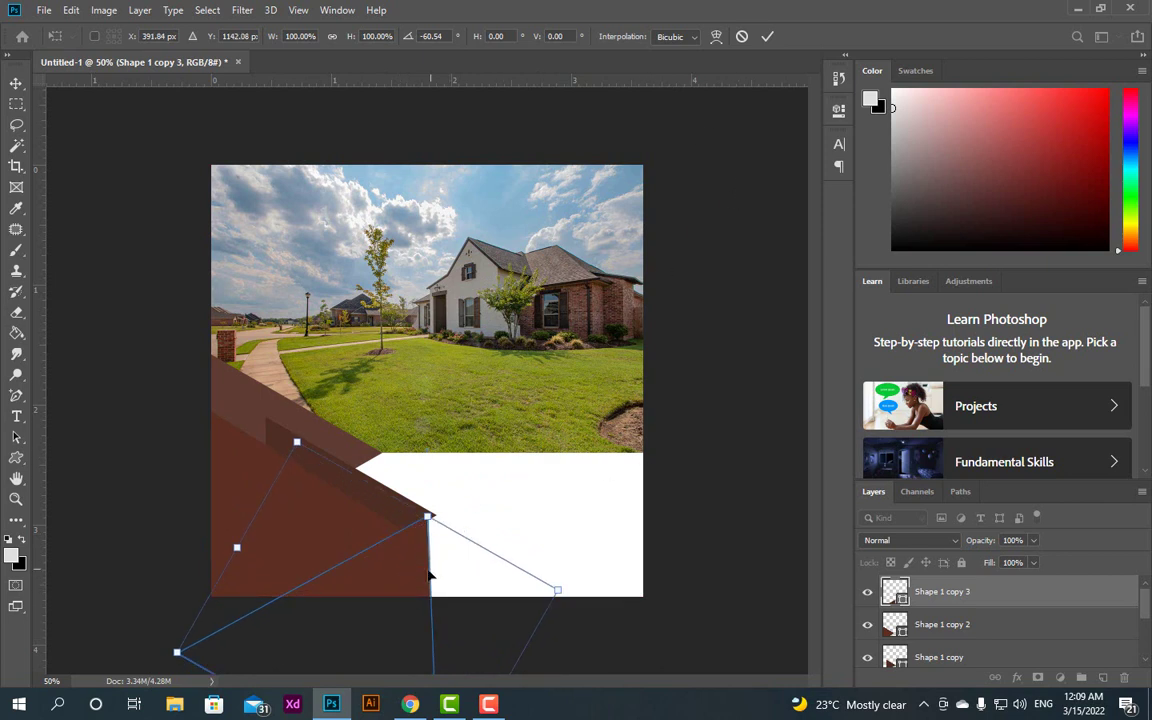
Nudge the rotated copy up and to the right until its apex meets the dark brown triangle's tip, and apply the transform.
key(Up)
key(Up)
key(Up)
key(Up)
key(Up)
key(Up)
key(Right)
key(Right)
key(Right)
key(Right)
key(Right)
key(Right)
key(Right)
key(Right)
key(Right)
key(Right)
key(Right)
key(Right)
key(Right)
key(Right)
key(Right)
key(Right)
key(Right)
key(Right)
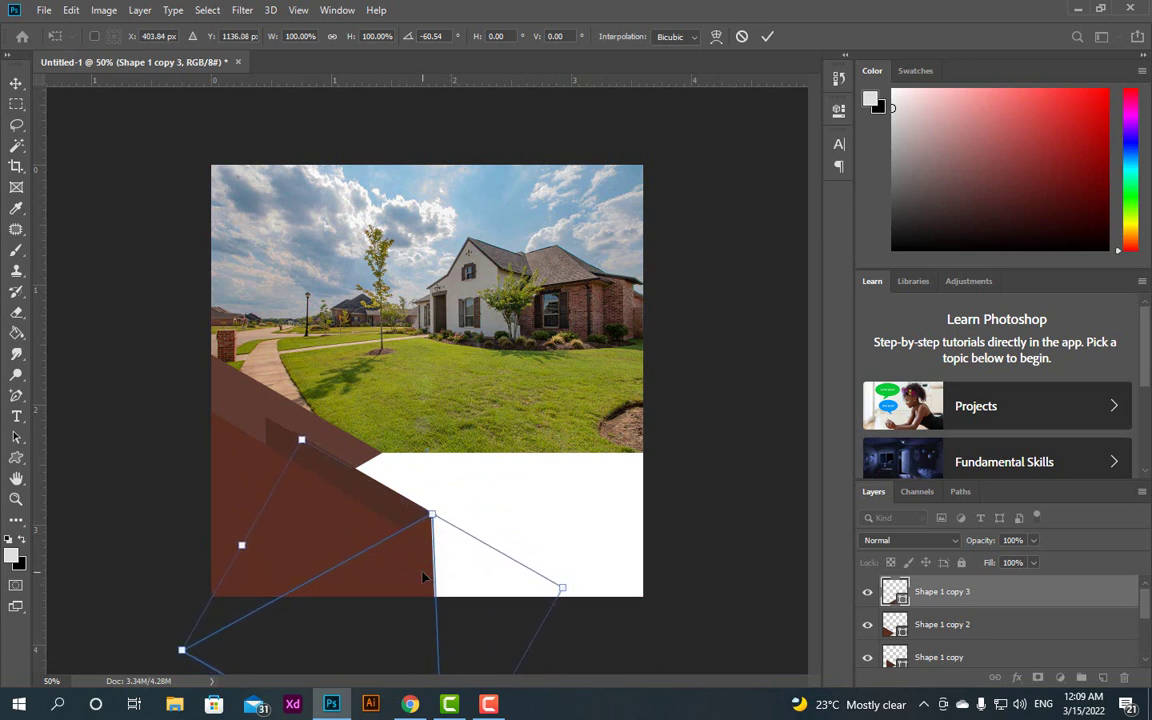
key(Right)
key(Right)
key(Right)
key(Right)
key(Right)
key(Right)
key(Up)
key(Up)
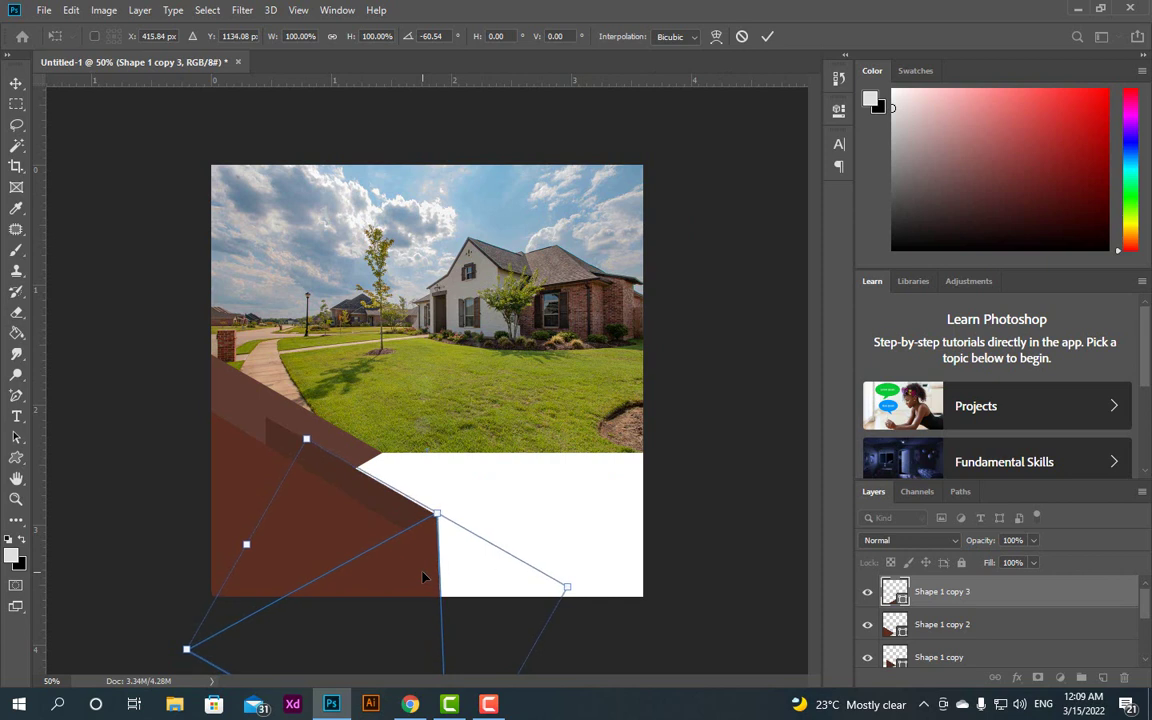
click(767, 36)
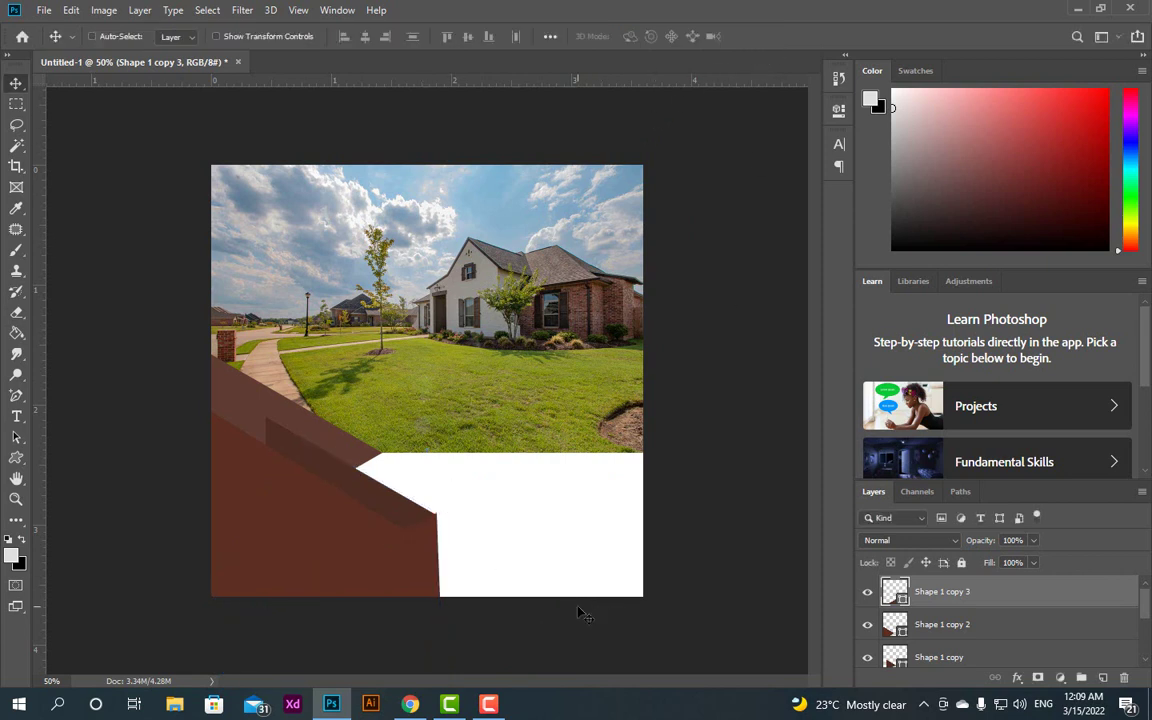
key(Left)
key(Left)
key(Right)
key(Right)
Try several fill colours sampled from the photo on the rotated triangle and apply grey-brown #6a5650.
double_click(908, 606)
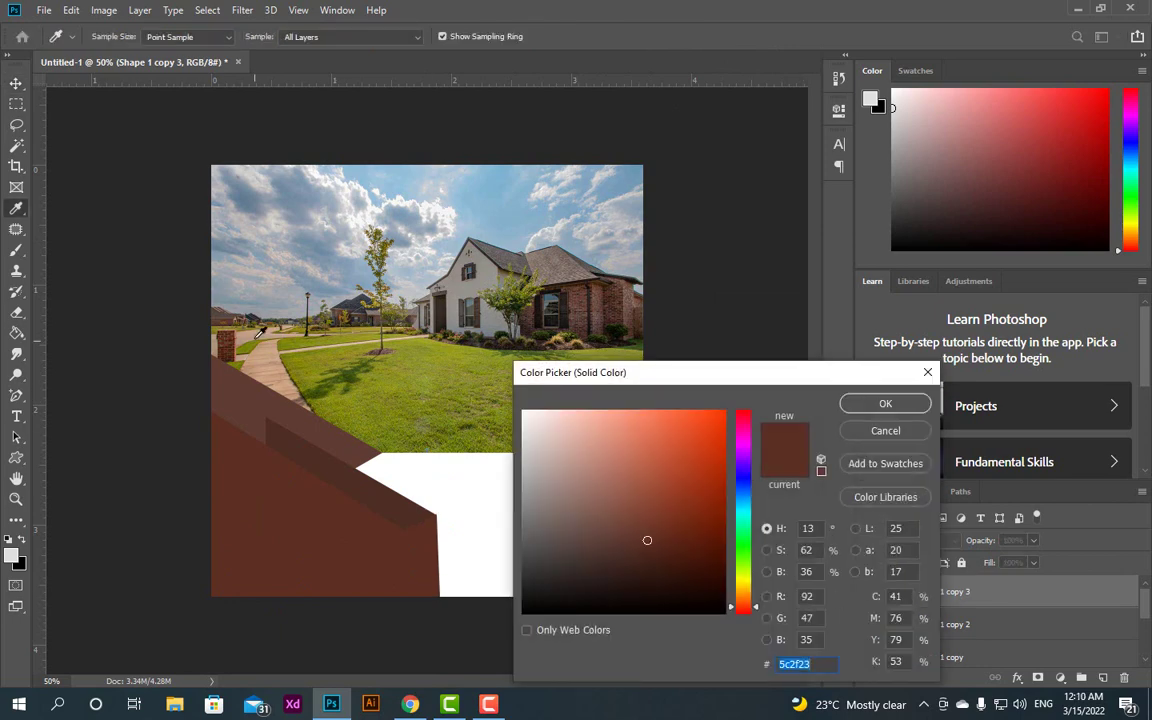
click(550, 270)
click(558, 273)
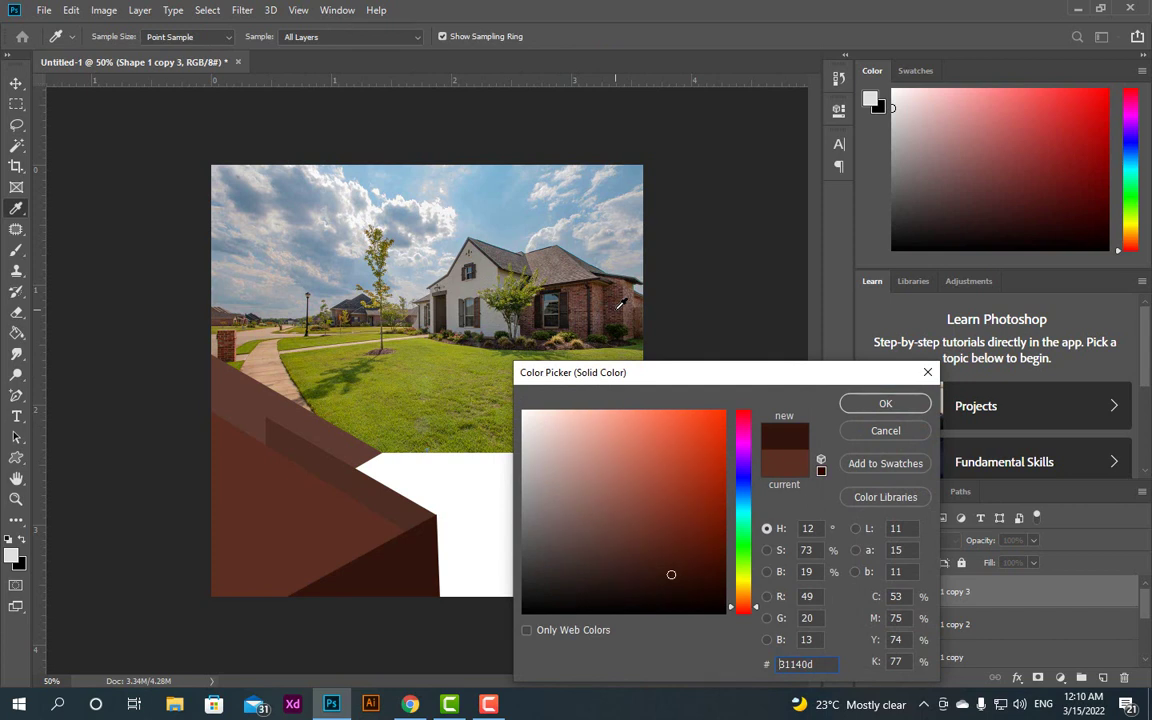
click(562, 274)
click(565, 278)
click(554, 286)
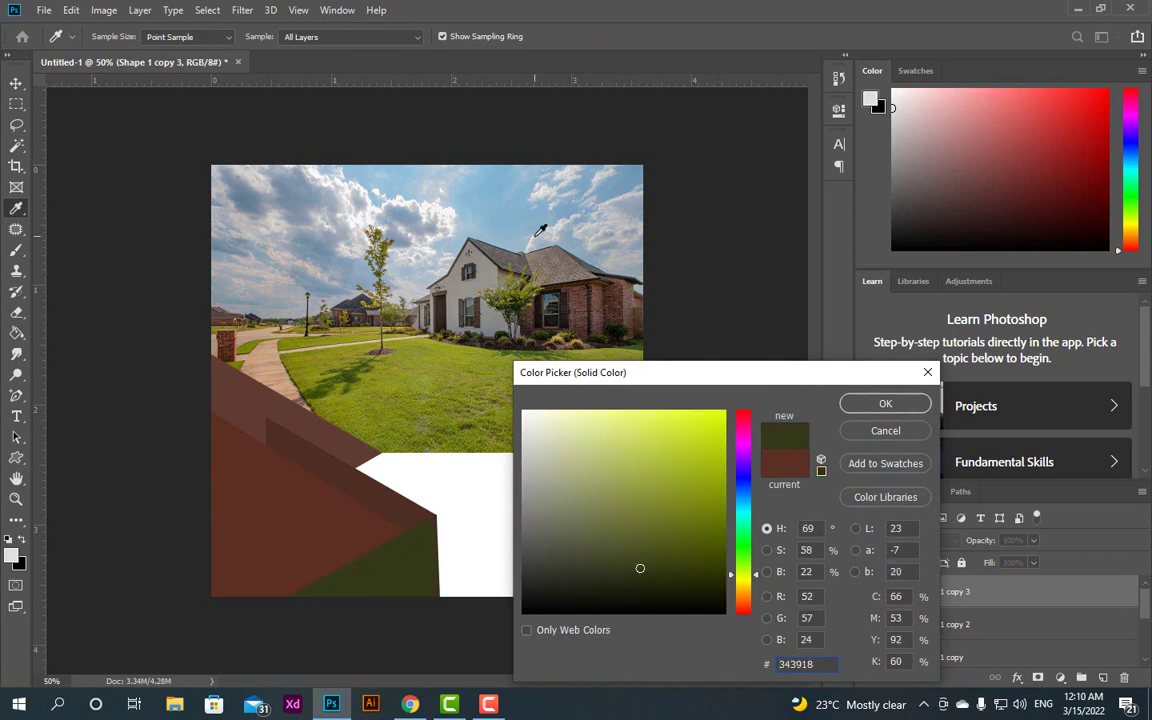
click(536, 238)
click(484, 234)
click(300, 300)
click(244, 341)
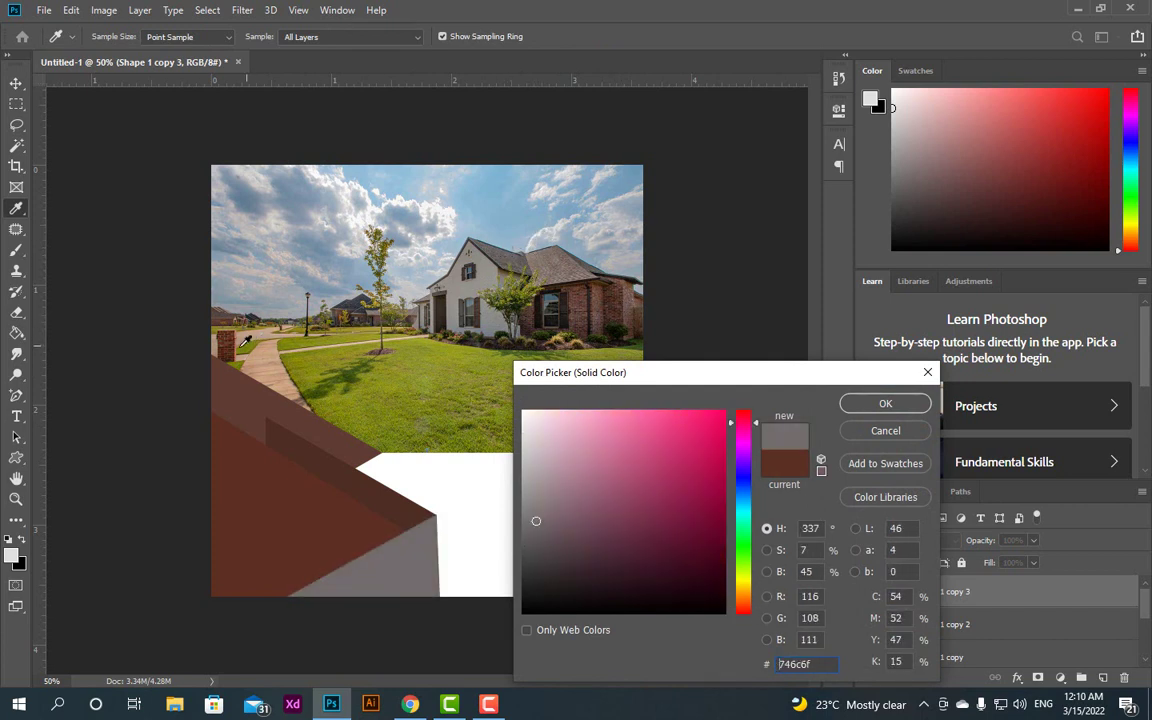
click(211, 314)
click(211, 319)
click(211, 327)
click(436, 519)
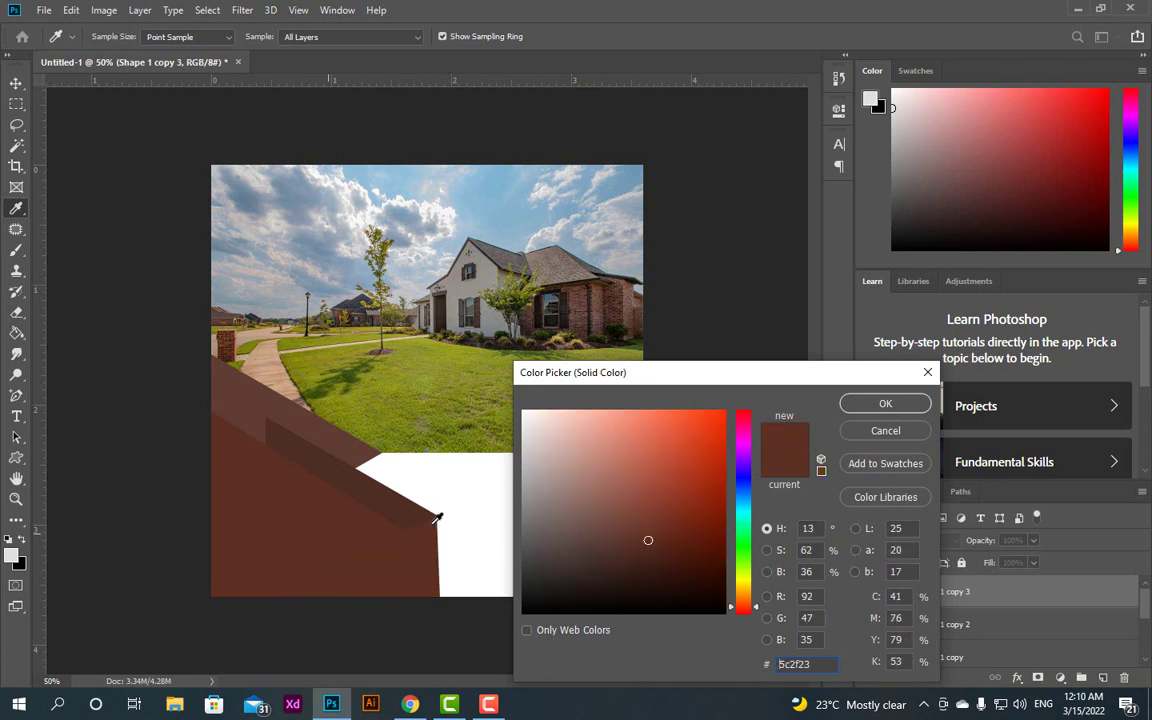
mouse_move(648, 540)
mouse_down()
mouse_move(676, 560)
mouse_move(673, 571)
mouse_move(659, 491)
mouse_move(625, 455)
mouse_move(720, 470)
mouse_move(702, 432)
mouse_move(607, 427)
mouse_move(571, 529)
mouse_up()
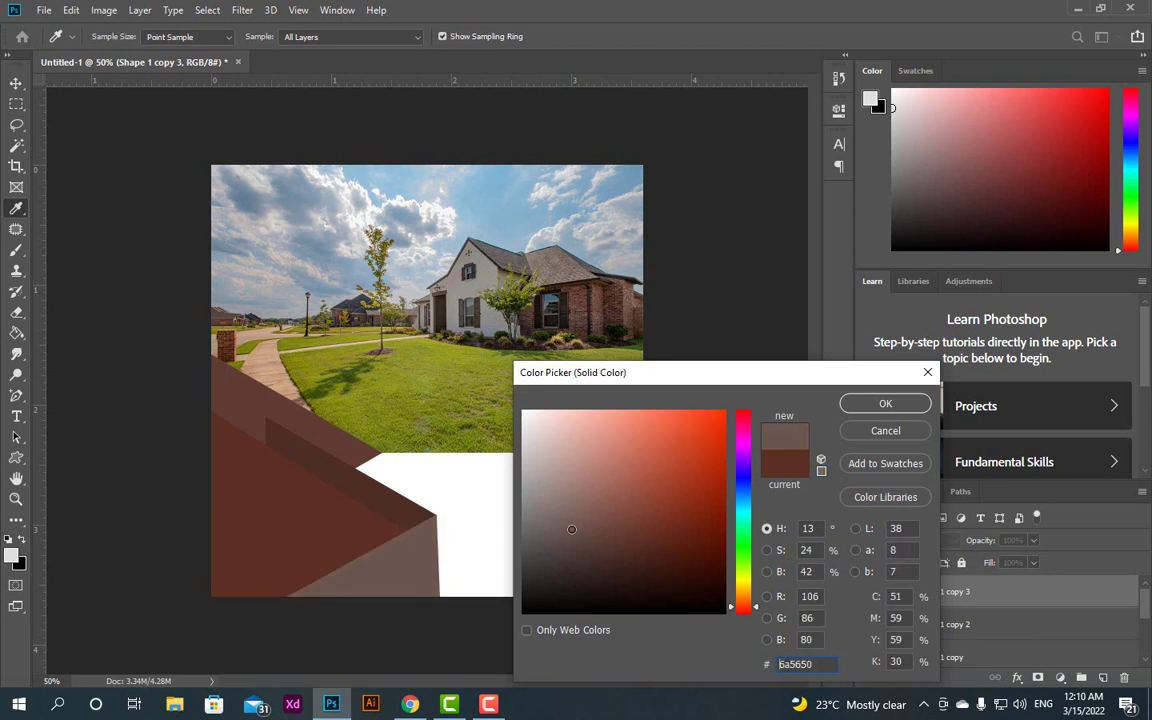
click(885, 403)
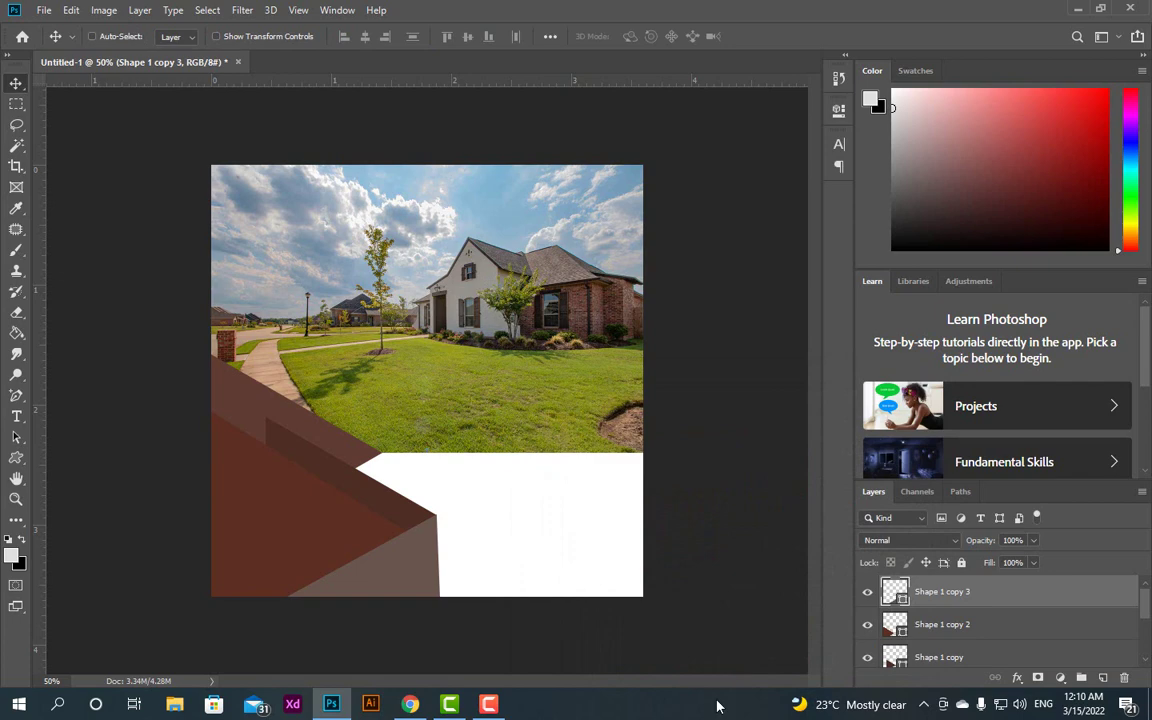
Recolour the rotated triangle #4f2e25, sampled from the adjacent dark brown triangle.
double_click(903, 601)
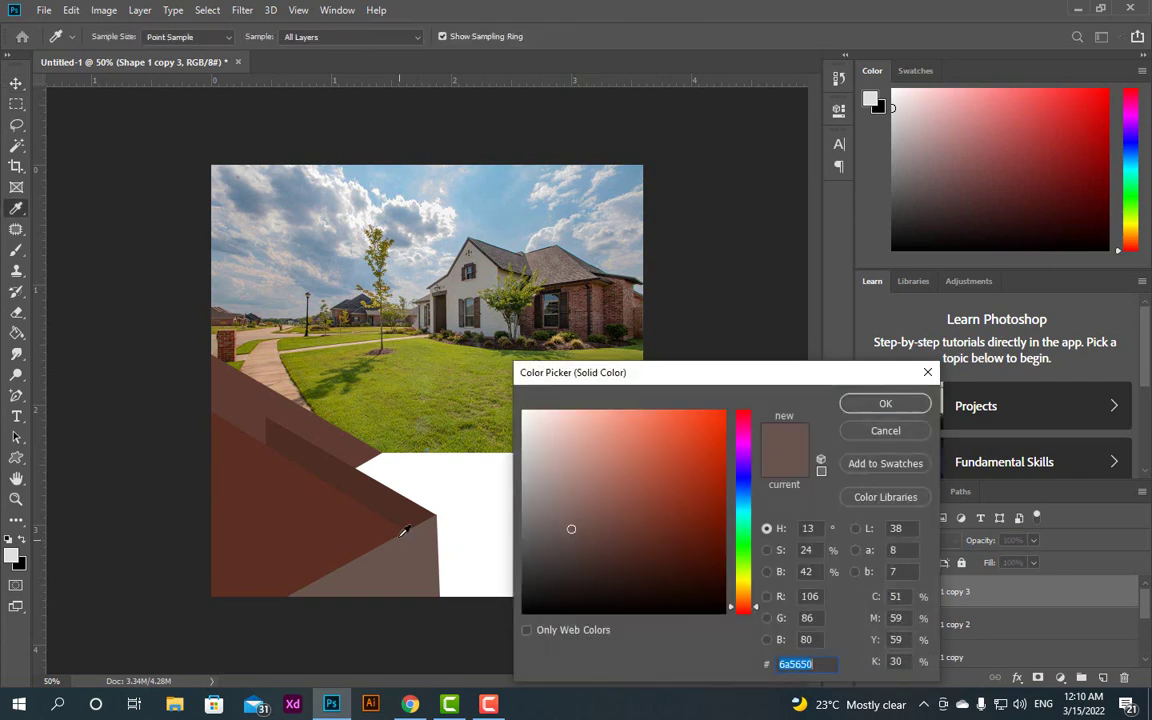
click(366, 462)
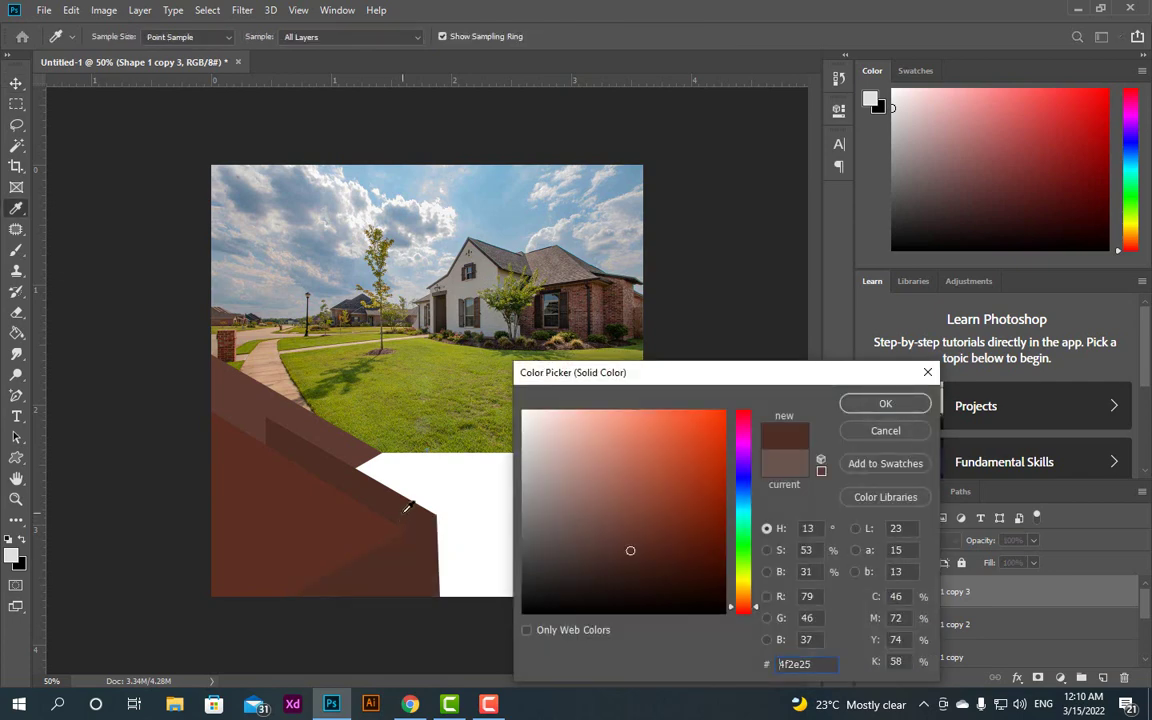
click(879, 407)
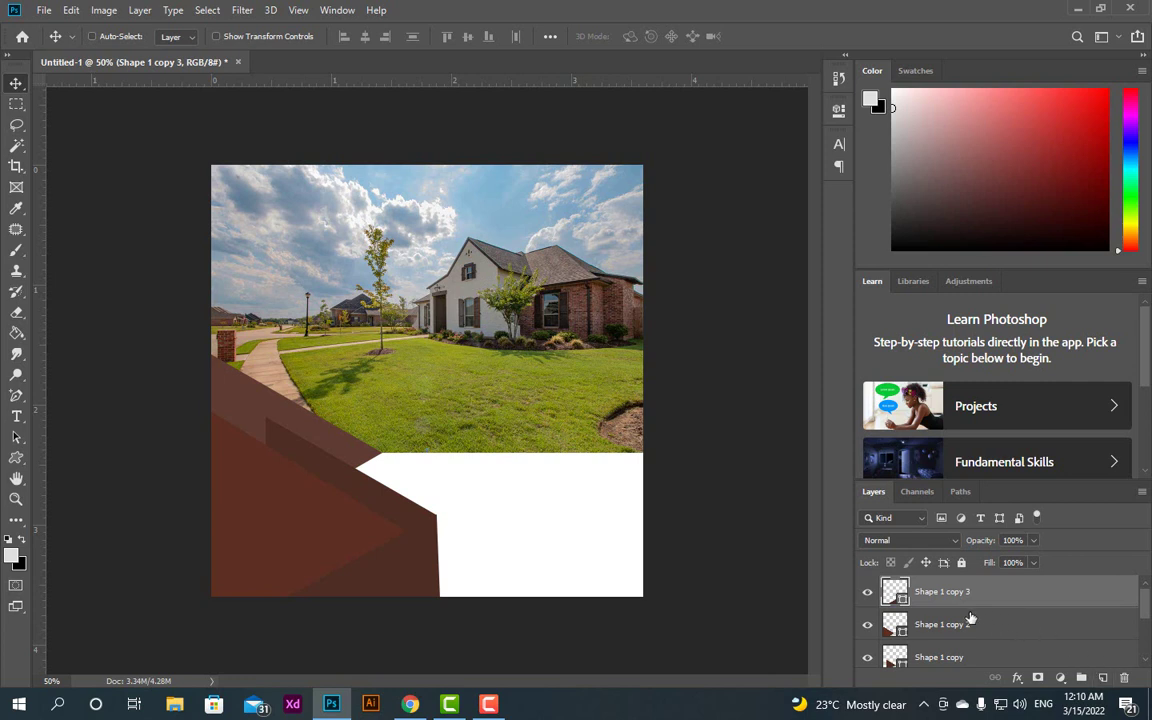
Duplicate the rotated dark brown triangle and place the copy over the canvas's top-right corner.
key(ctrl+j)
drag(401, 540, 659, 82)
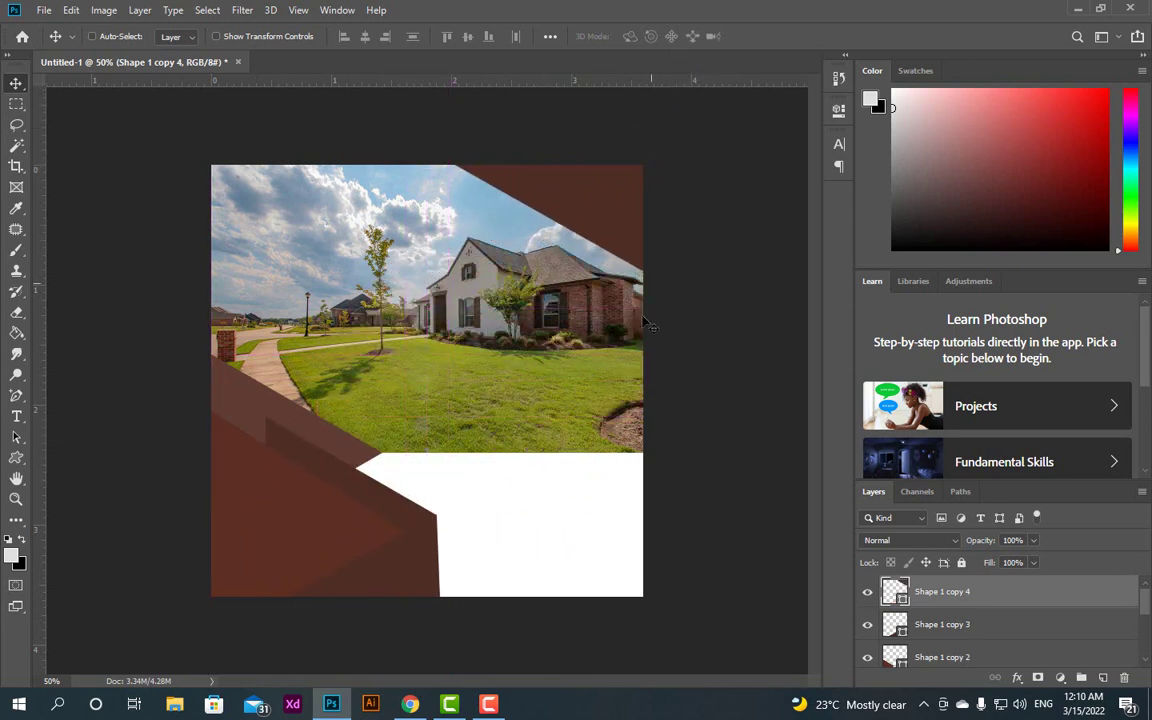
Rotate the triangle in the canvas's top-right corner about 9.4° clockwise and apply the transform.
key(ctrl+t)
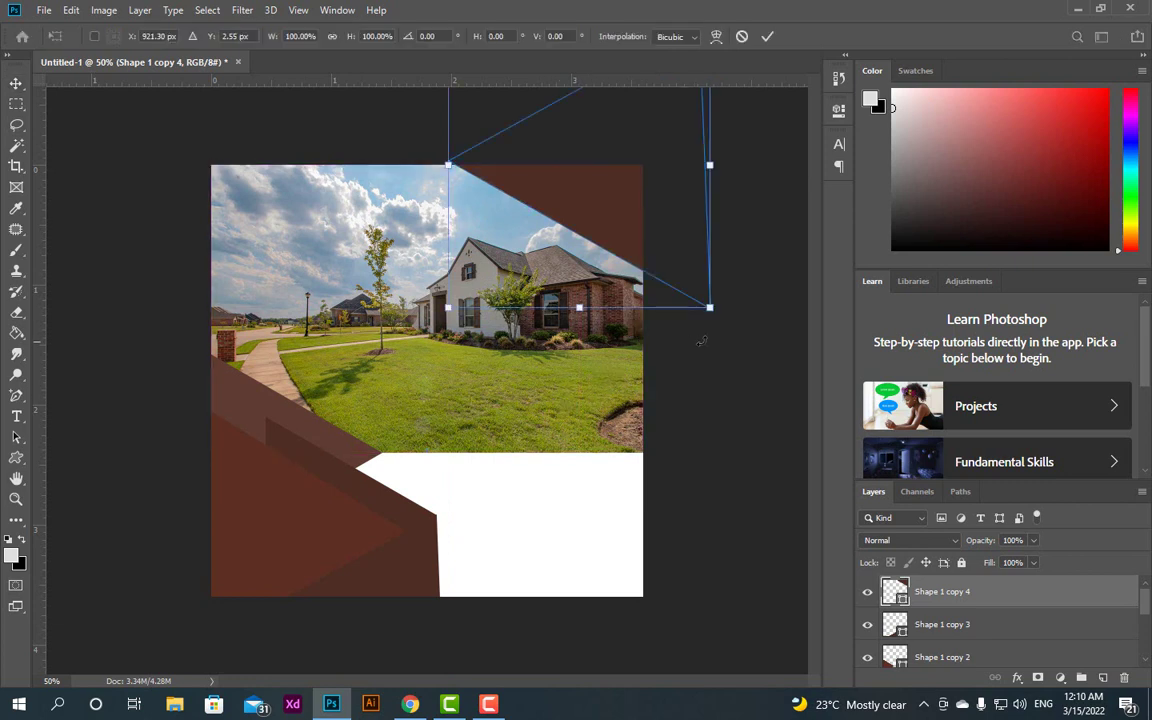
drag(700, 290, 690, 350)
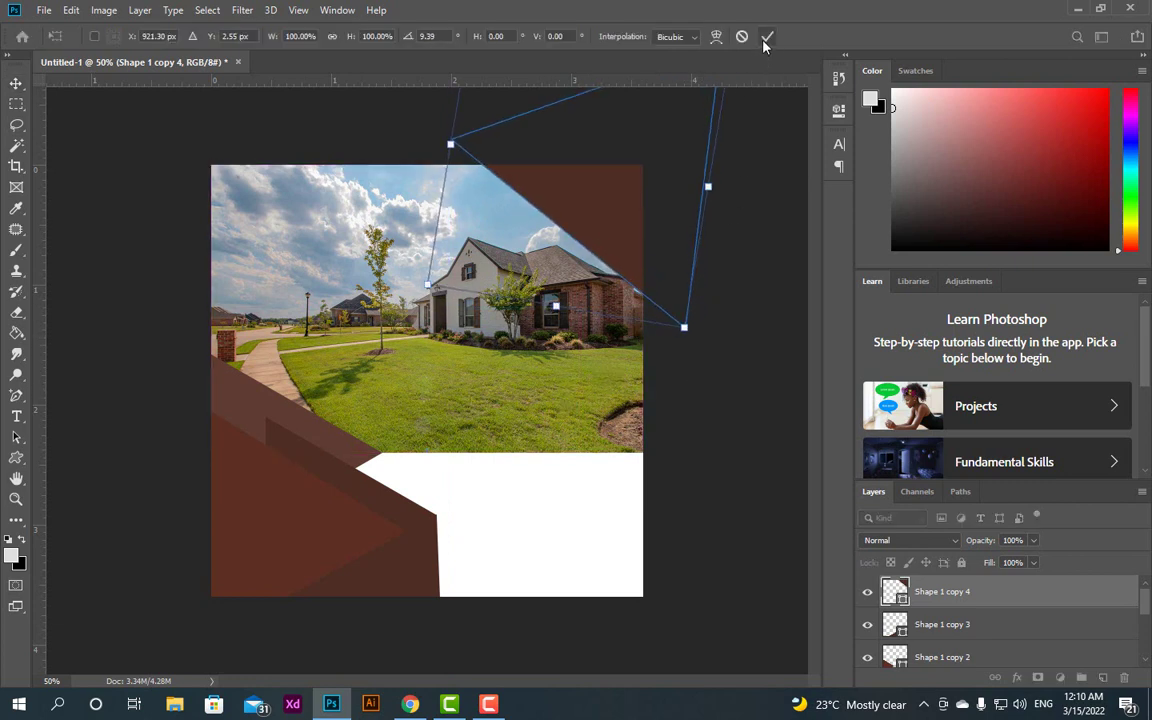
click(766, 37)
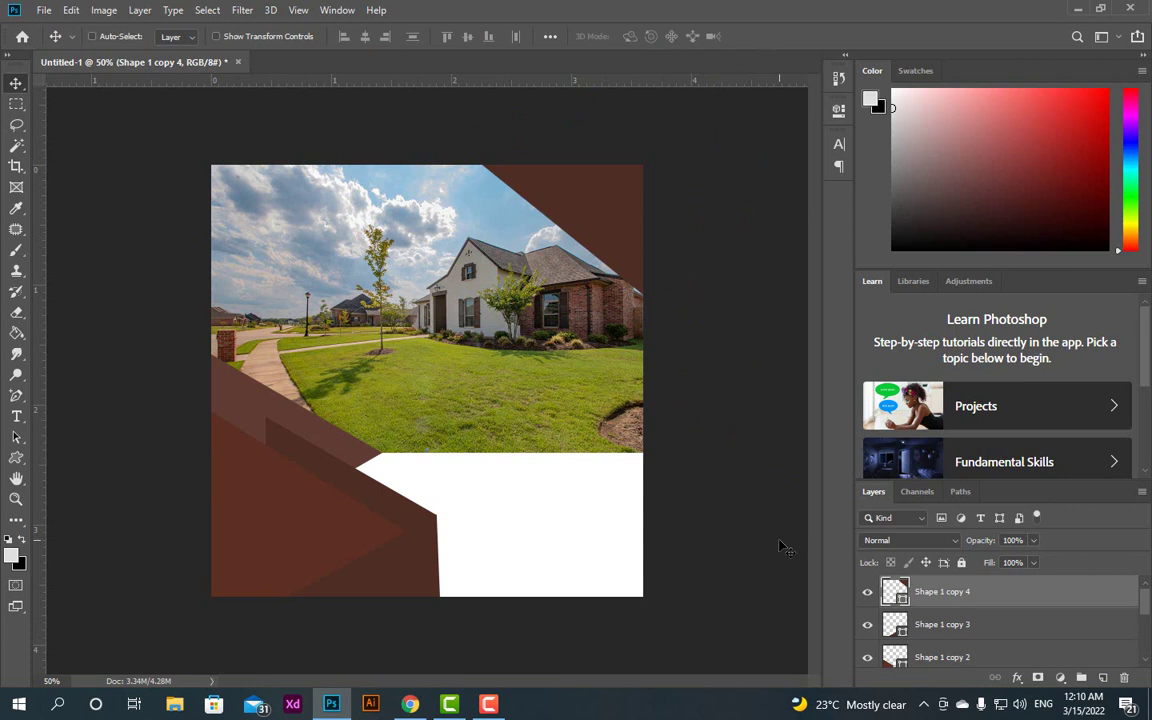
Duplicate the corner triangle, try rotating the copy about 72° counterclockwise, and move it over the canvas's top-right corner.
drag(541, 202, 480, 265)
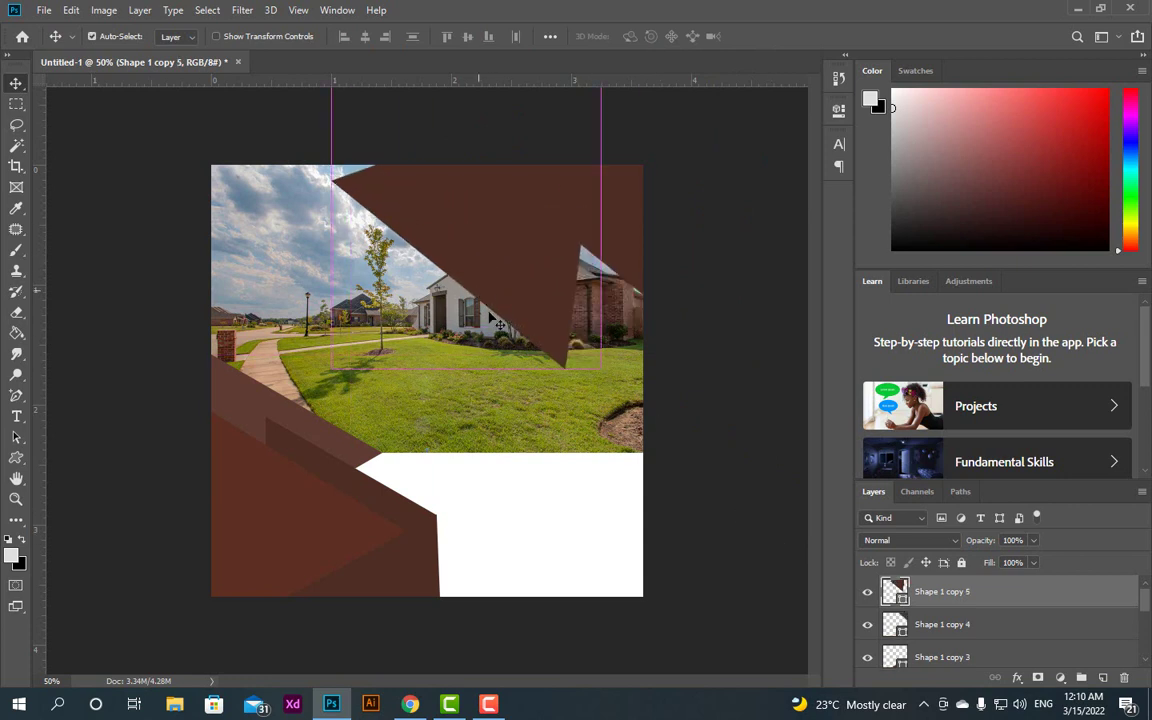
key(ctrl+t)
drag(565, 408, 590, 385)
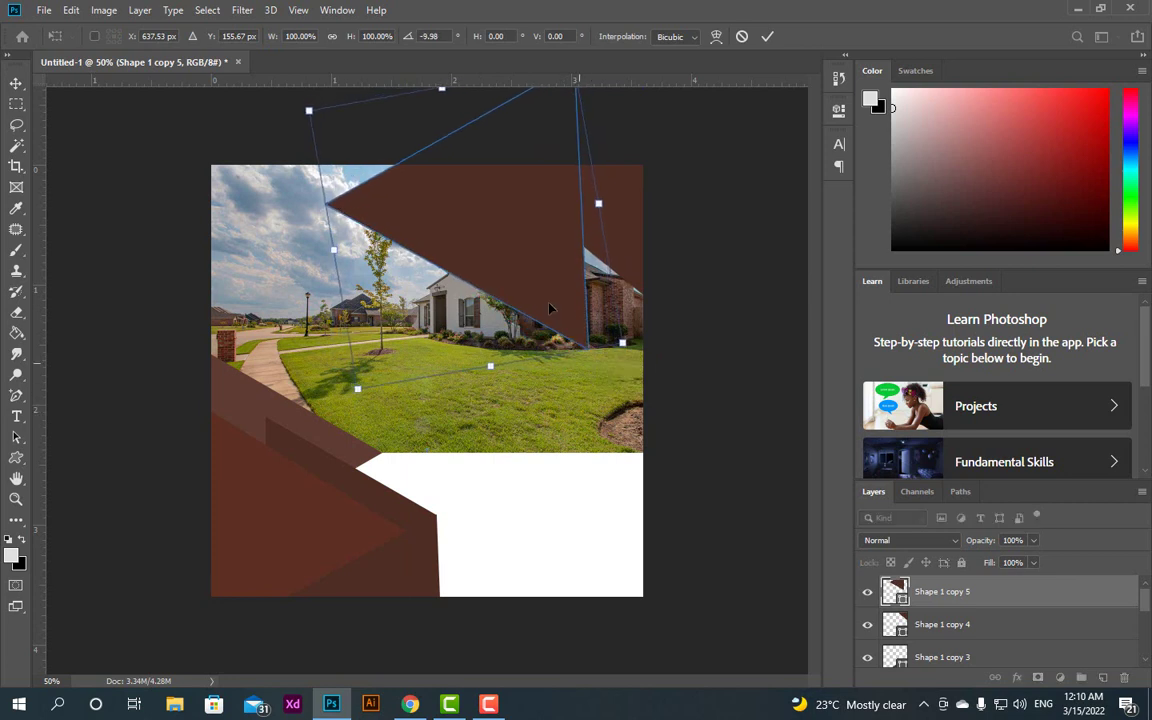
drag(550, 293, 444, 218)
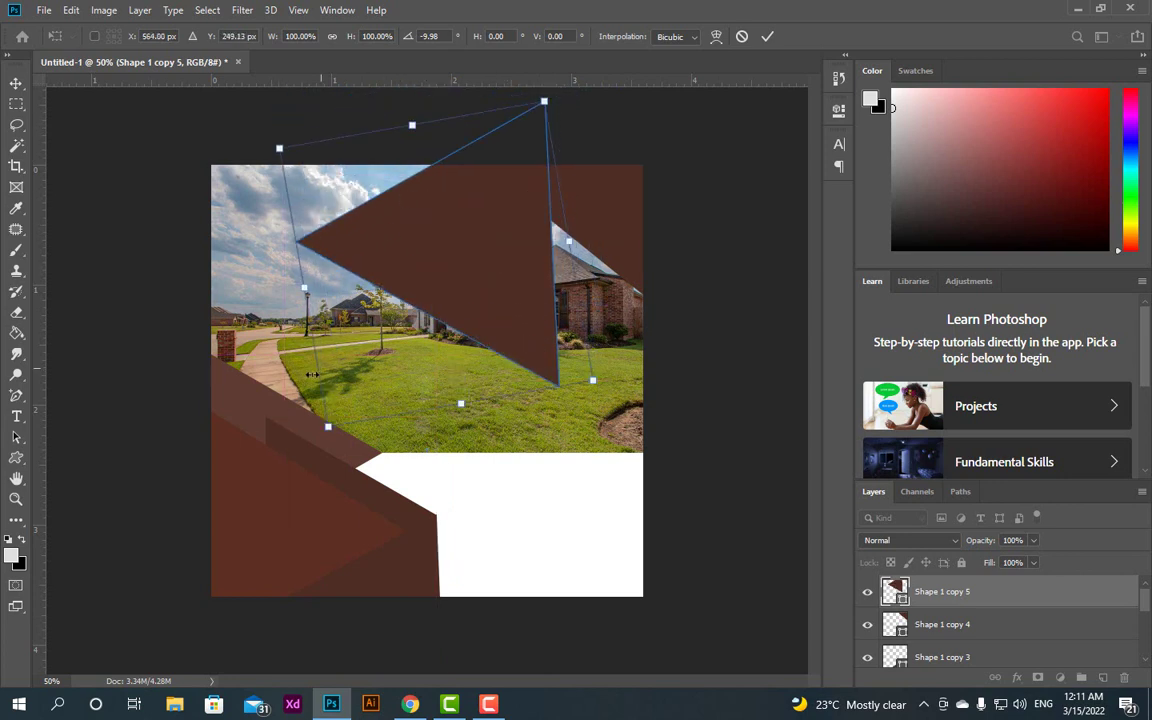
drag(310, 427, 586, 527)
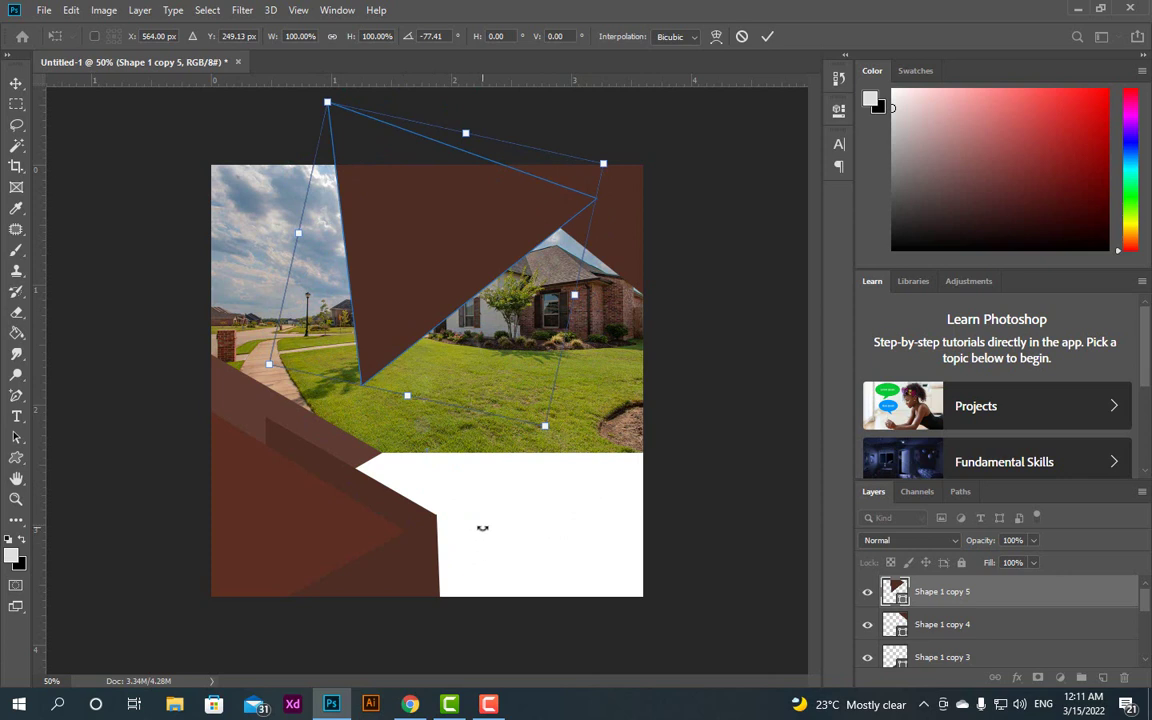
drag(482, 528, 456, 531)
drag(460, 235, 593, 168)
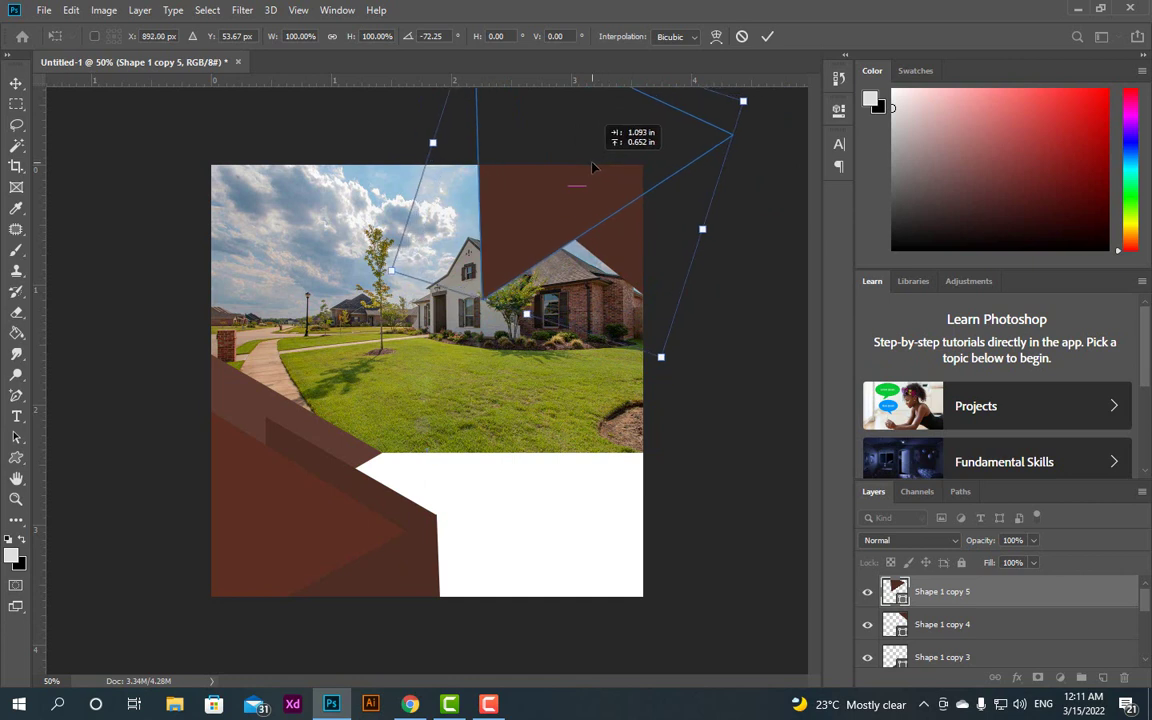
mouse_move(592, 168)
mouse_down()
mouse_move(588, 179)
mouse_move(600, 166)
mouse_up()
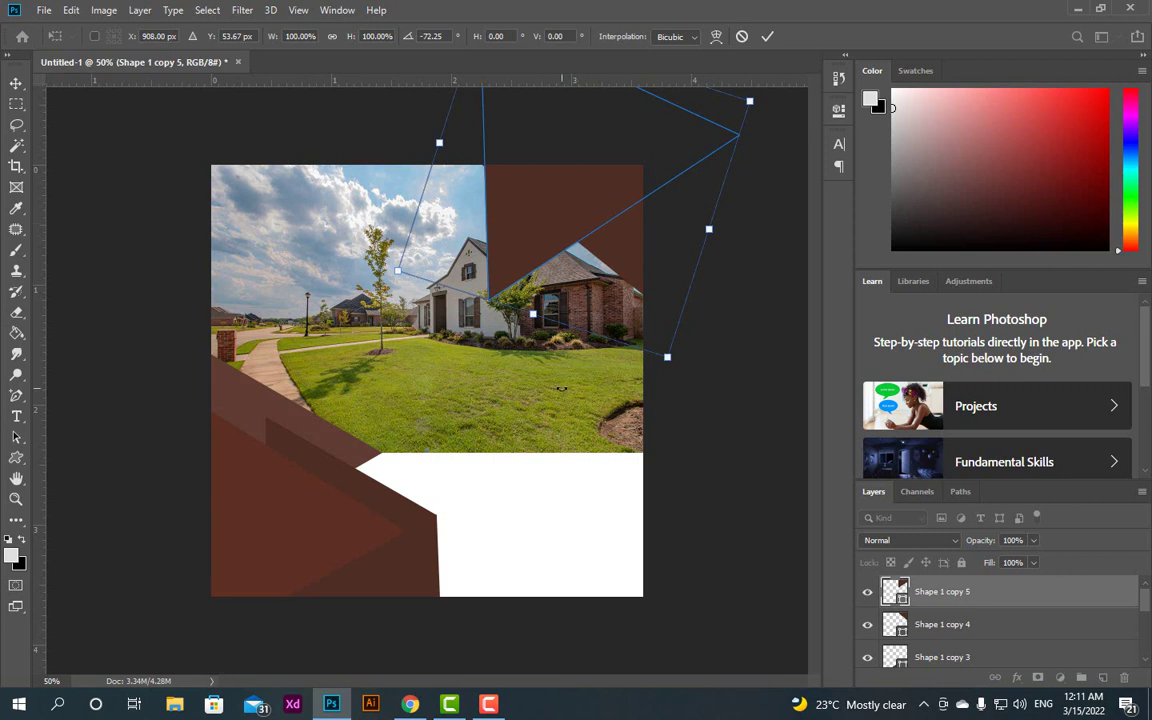
Rotate the copy back so its long edge follows the original's diagonal, offset it down and left, and place its layer beneath the original.
drag(561, 388, 448, 198)
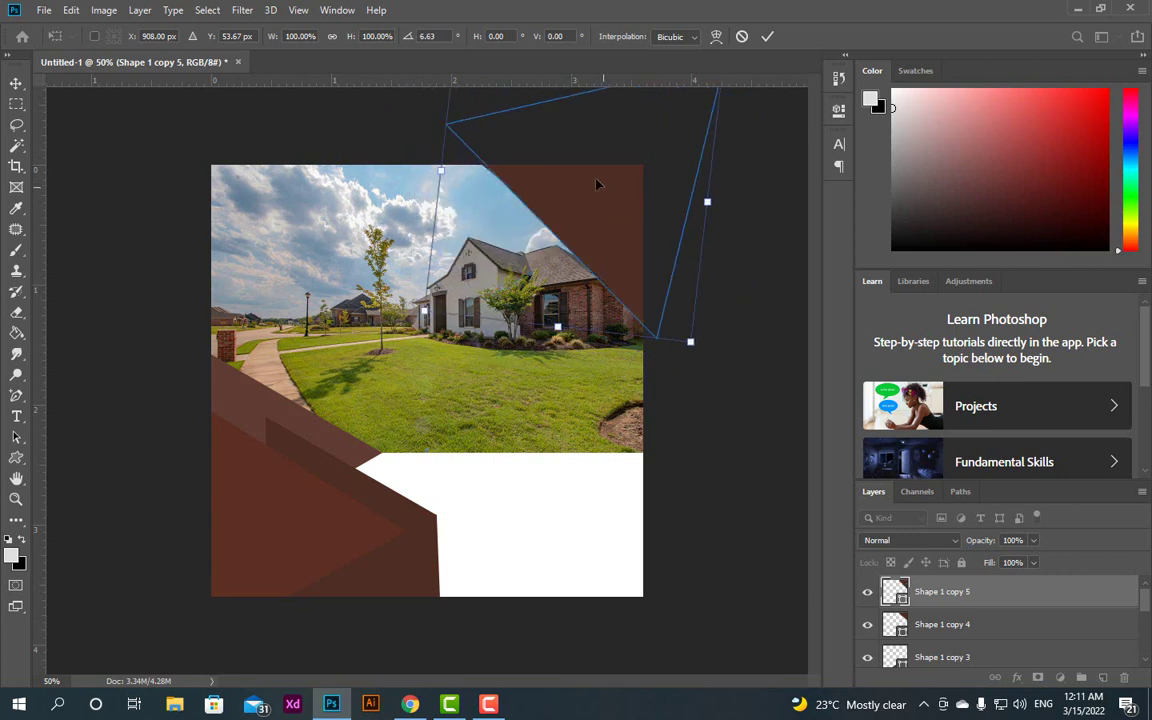
drag(597, 184, 480, 98)
mouse_move(648, 262)
mouse_down()
mouse_move(641, 276)
mouse_move(634, 268)
mouse_up()
drag(580, 190, 560, 205)
drag(942, 600, 939, 626)
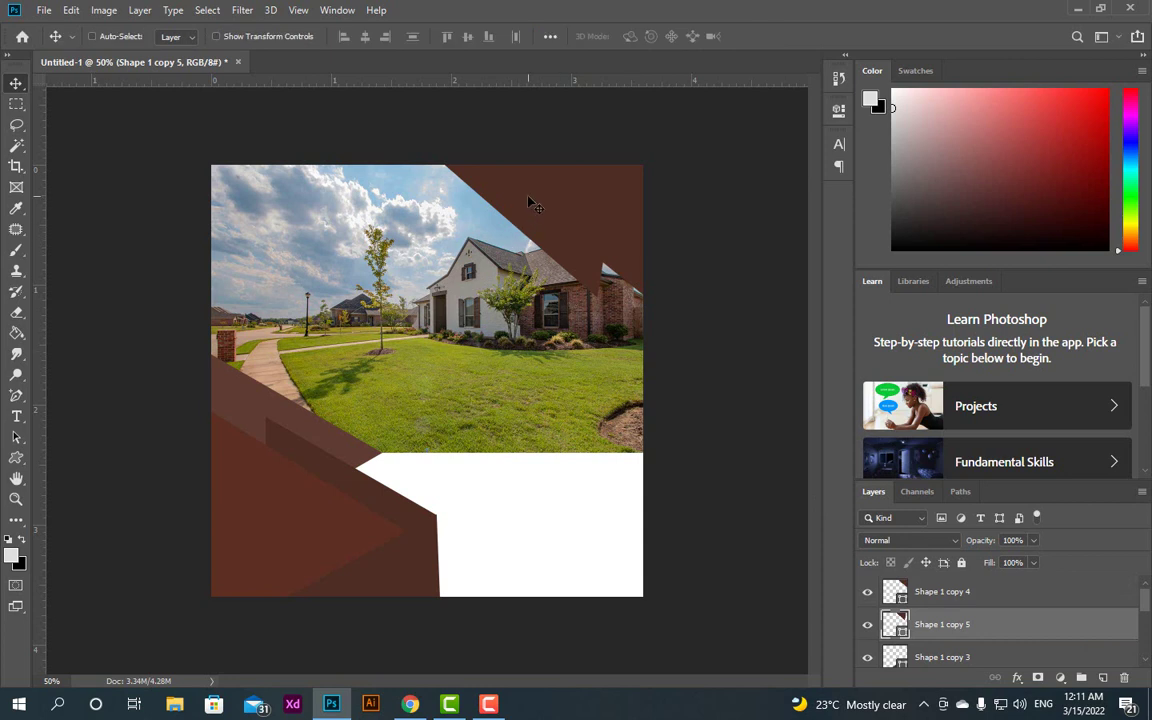
Rotate the rear corner triangle about 5.2° counterclockwise and nudge it to extend as a band along the front triangle's diagonal.
mouse_move(531, 203)
mouse_down()
mouse_move(540, 205)
mouse_move(530, 155)
mouse_move(541, 193)
mouse_up()
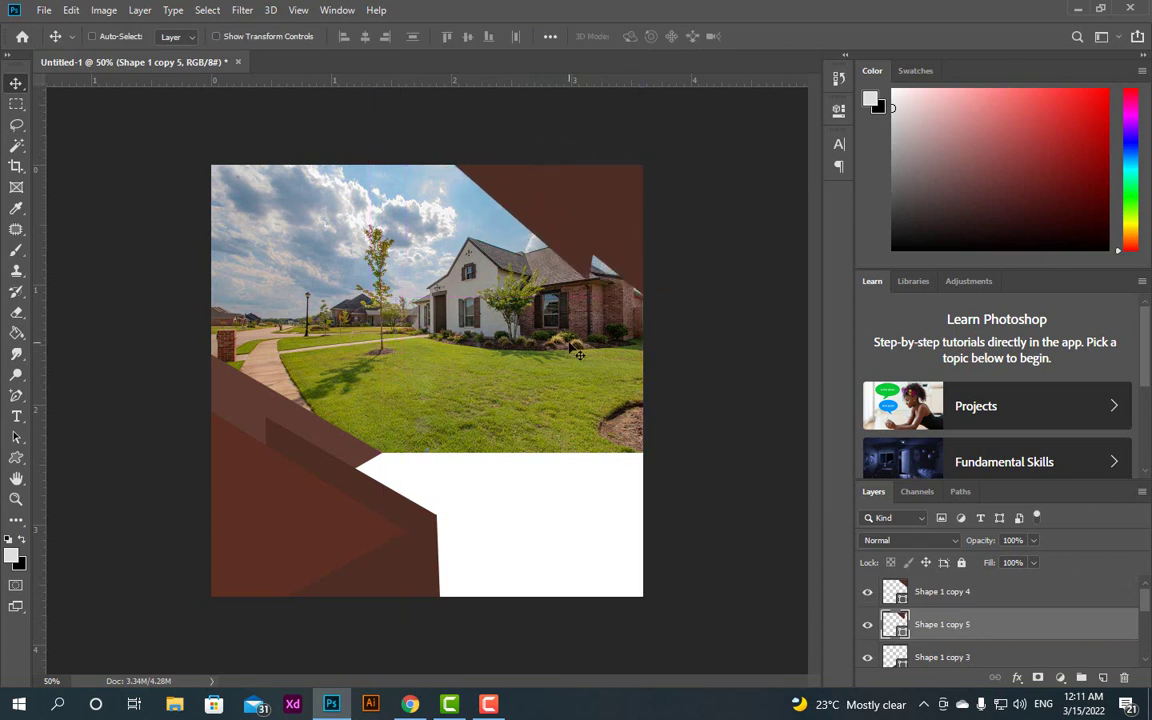
drag(581, 352, 581, 365)
key(ctrl+t)
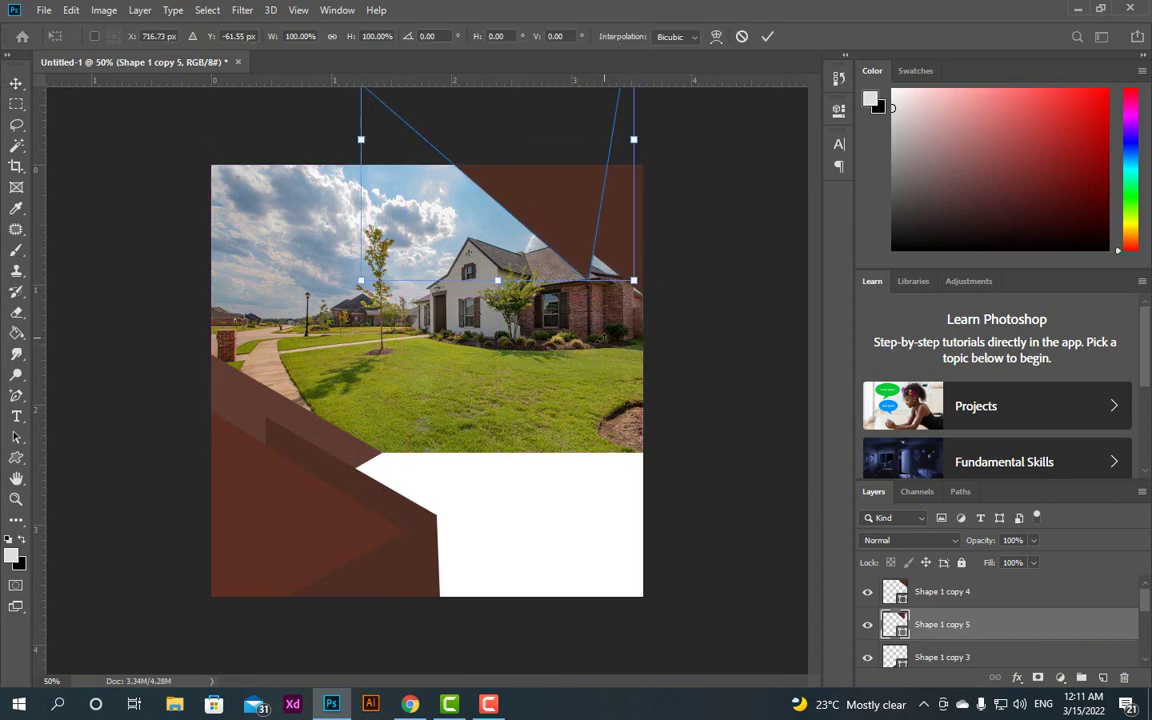
drag(655, 345, 612, 240)
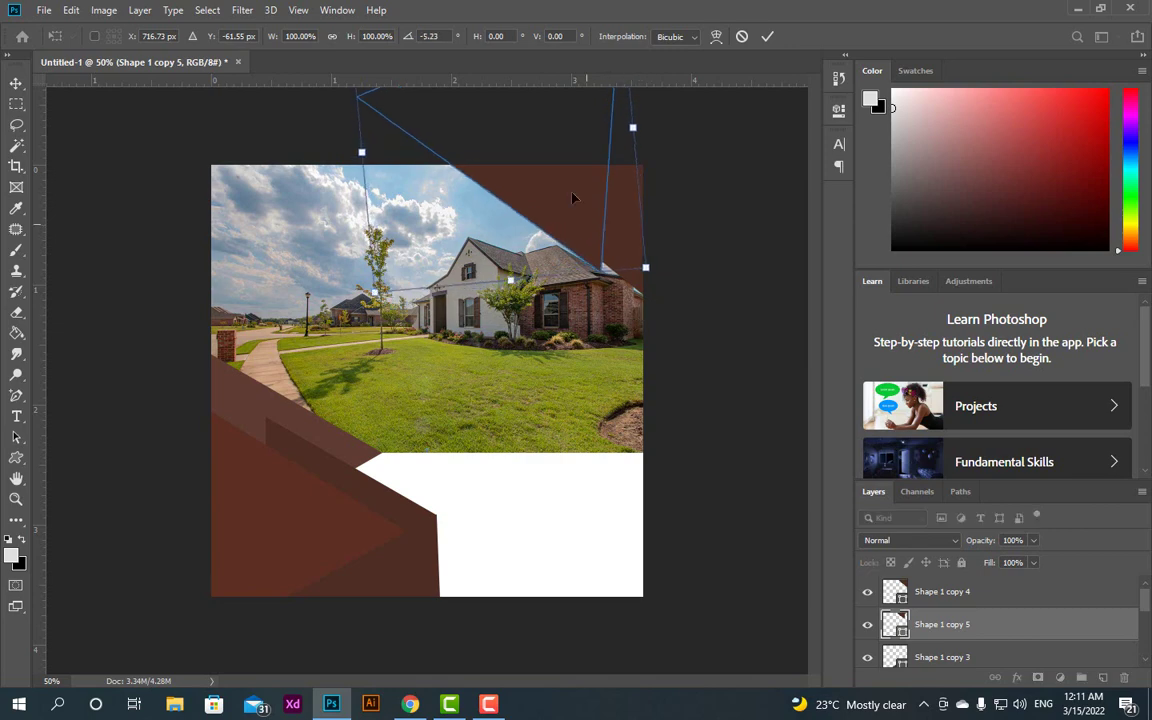
drag(560, 175, 565, 190)
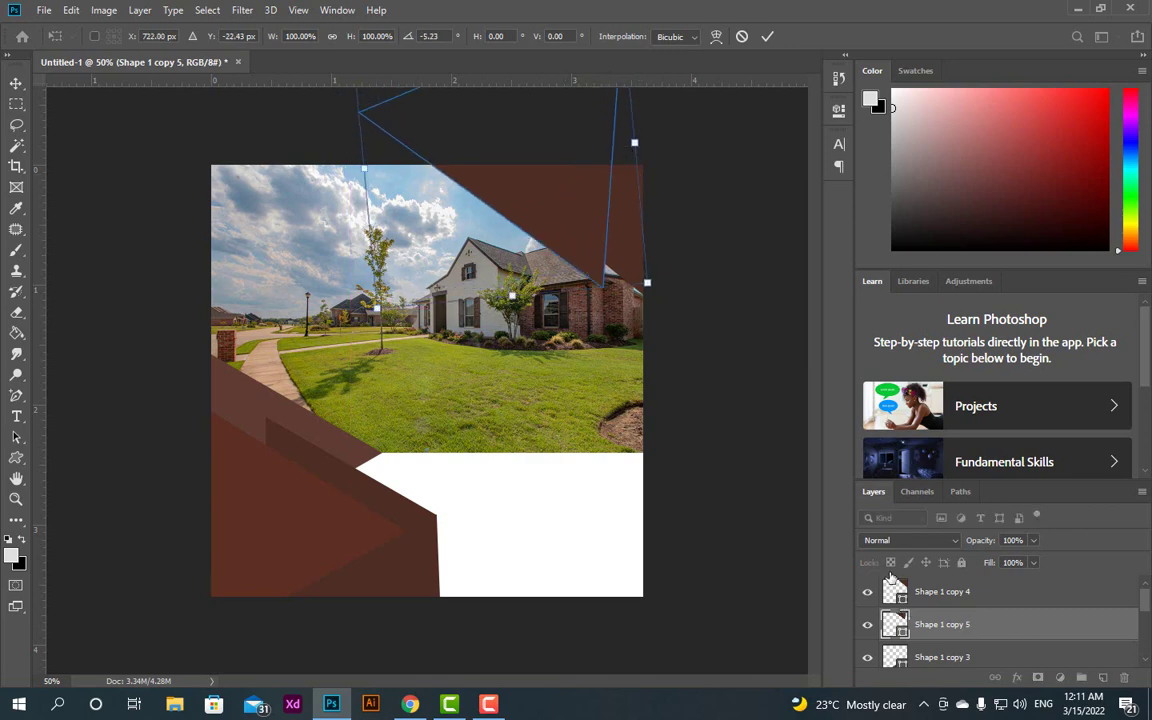
Recolour the rear corner triangle reddish brown, sampled from the brown triangles in the canvas's lower-left area.
double_click(897, 626)
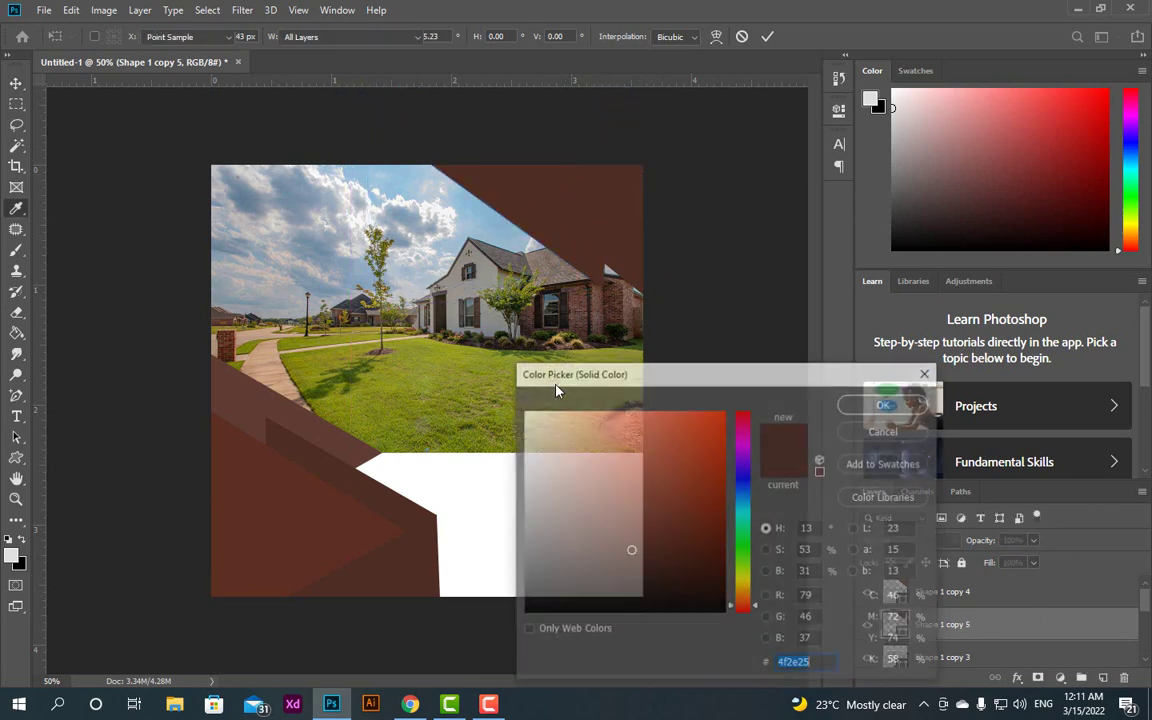
click(341, 433)
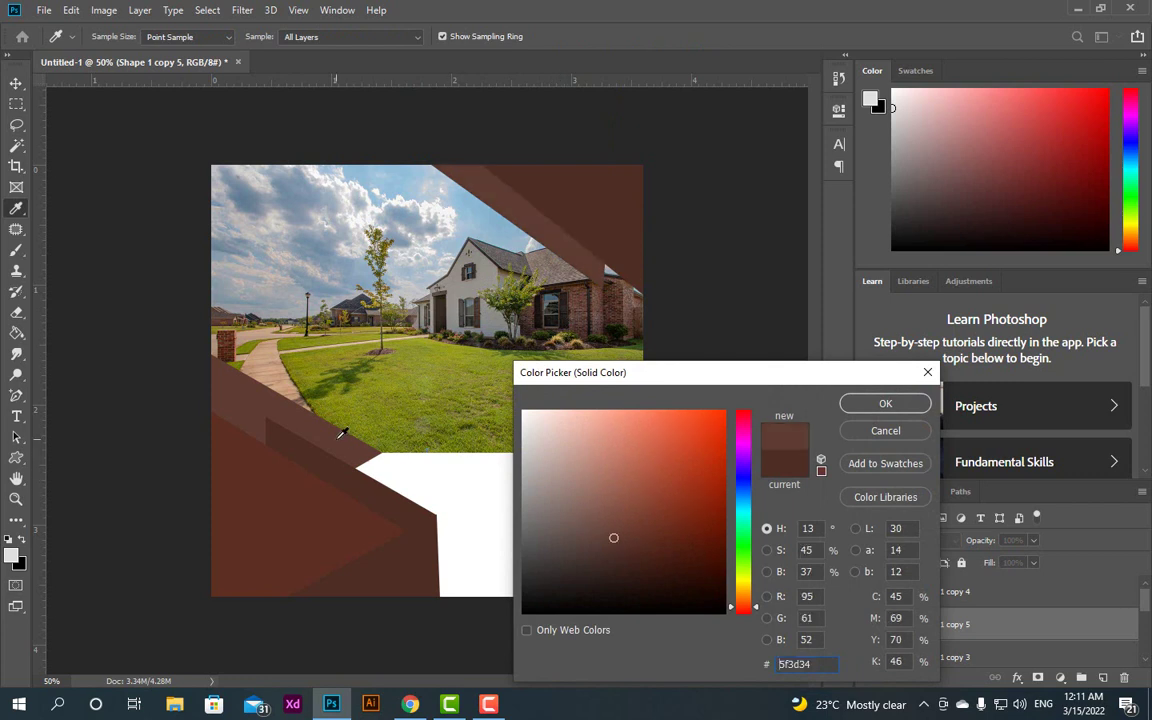
click(885, 403)
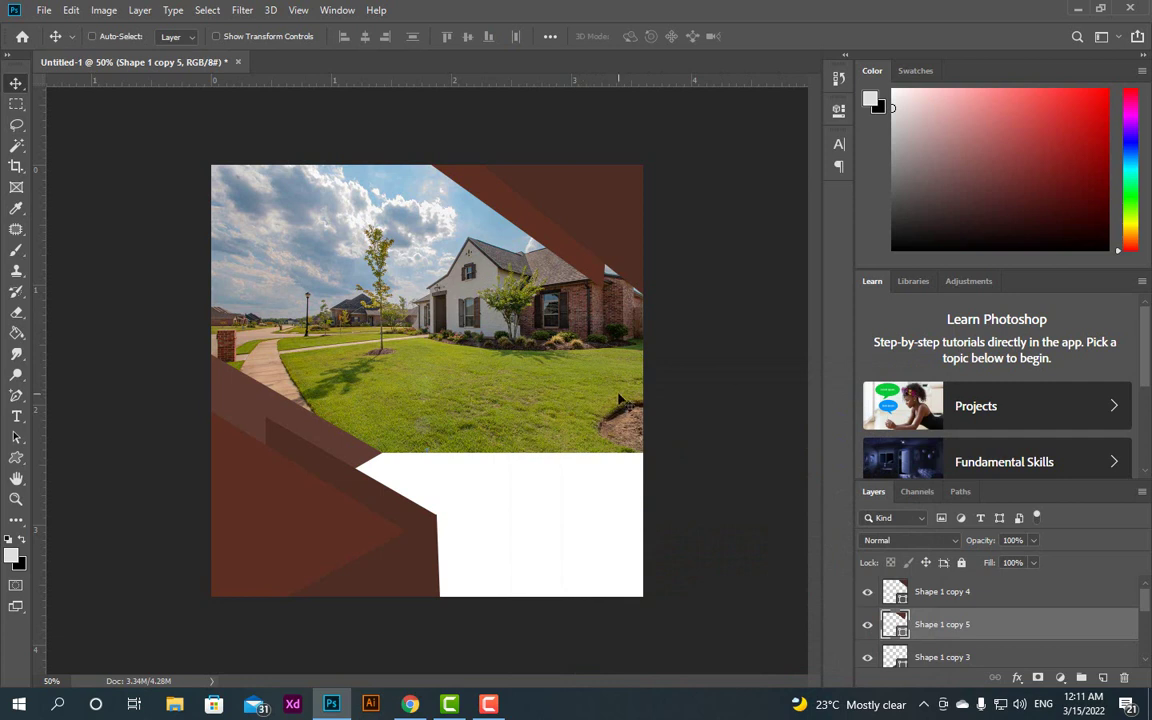
Rotate the rear corner triangle about 2.9° clockwise, nudge it up and to the right to narrow the band, and apply the transform.
key(ctrl+t)
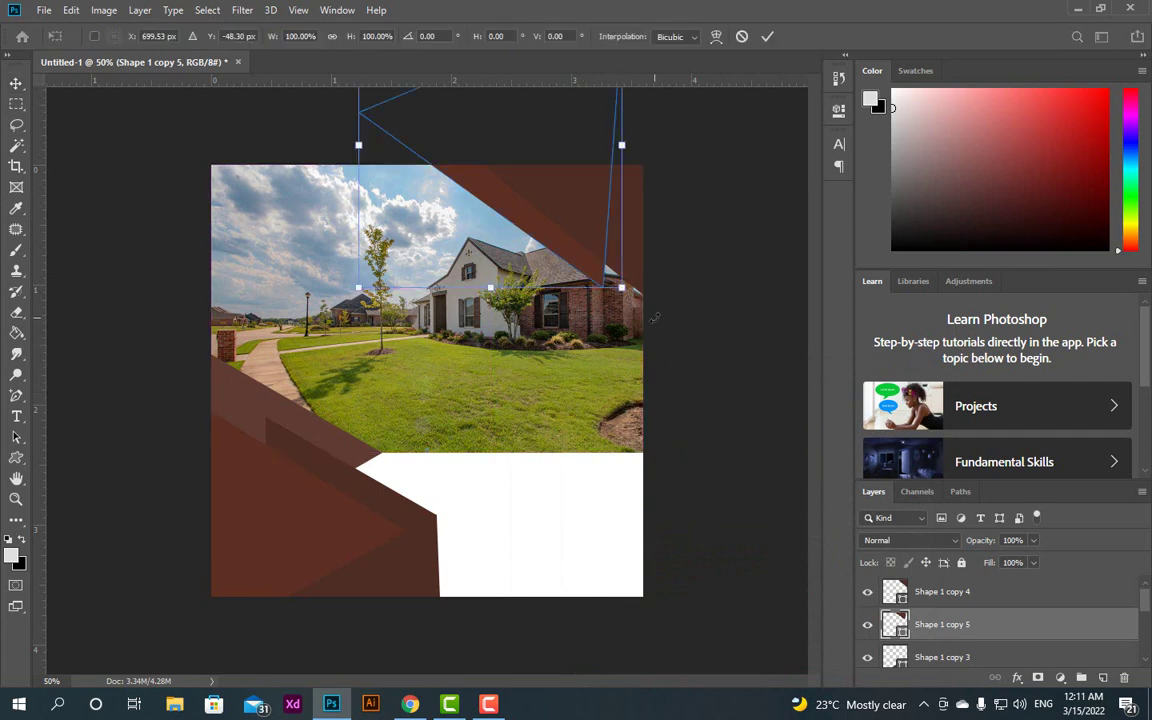
drag(653, 318, 651, 320)
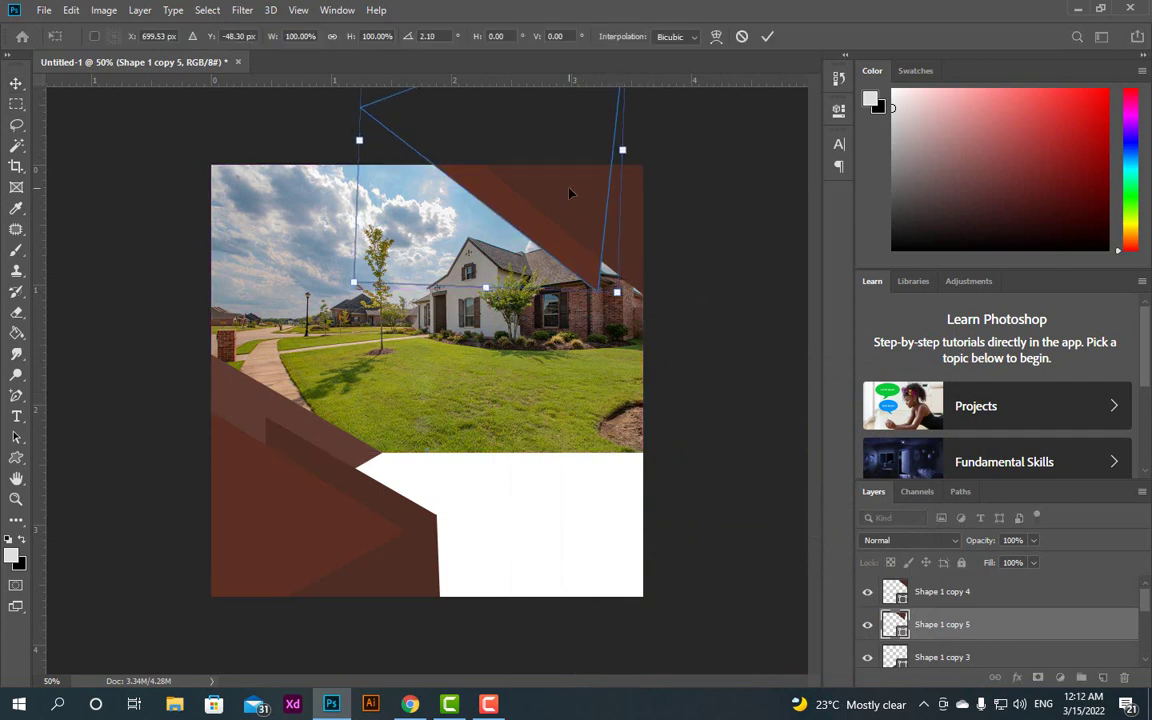
drag(569, 193, 577, 181)
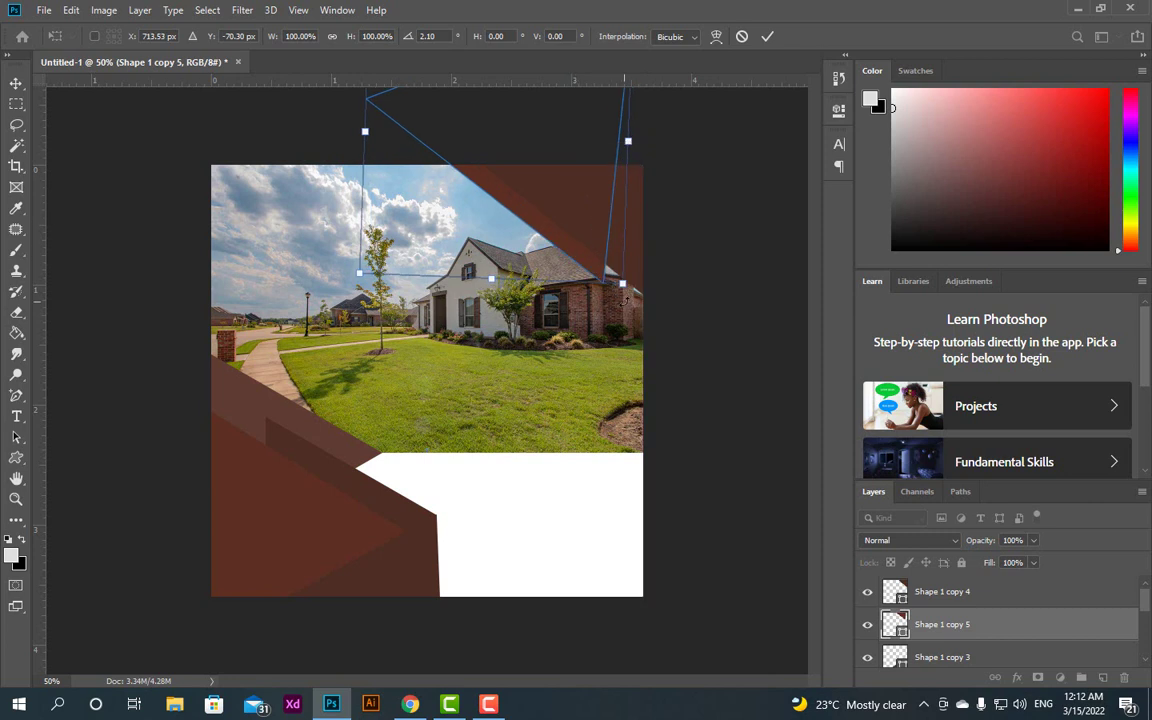
drag(621, 298, 627, 251)
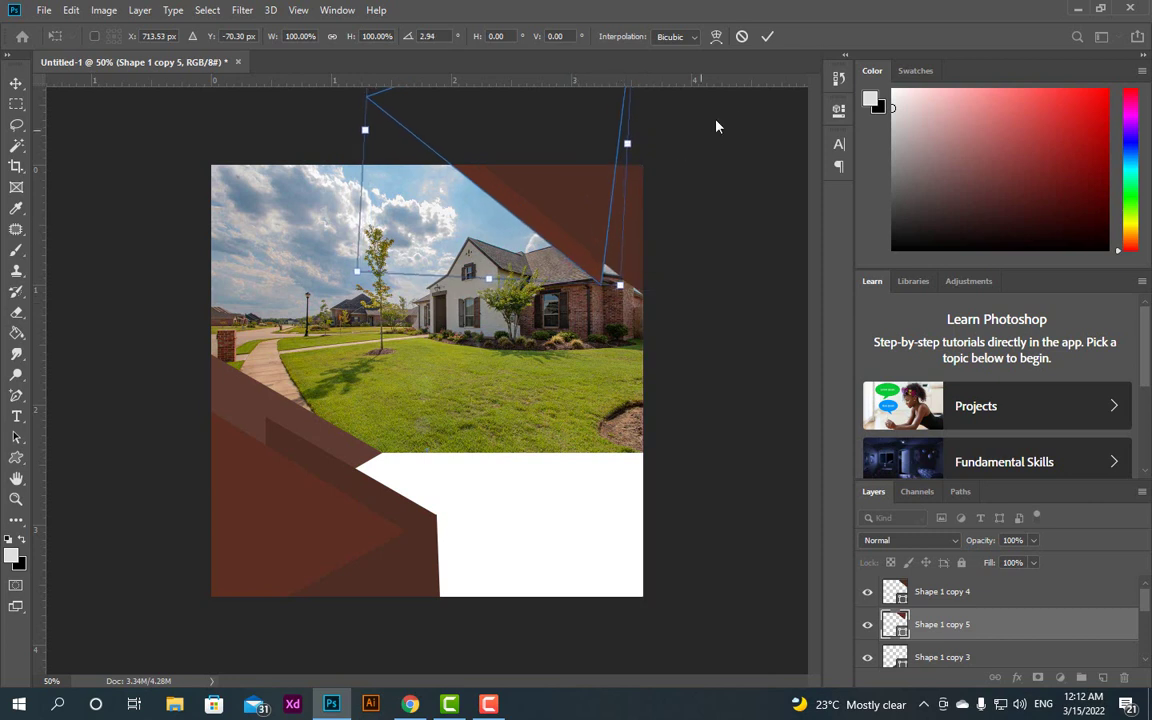
click(767, 37)
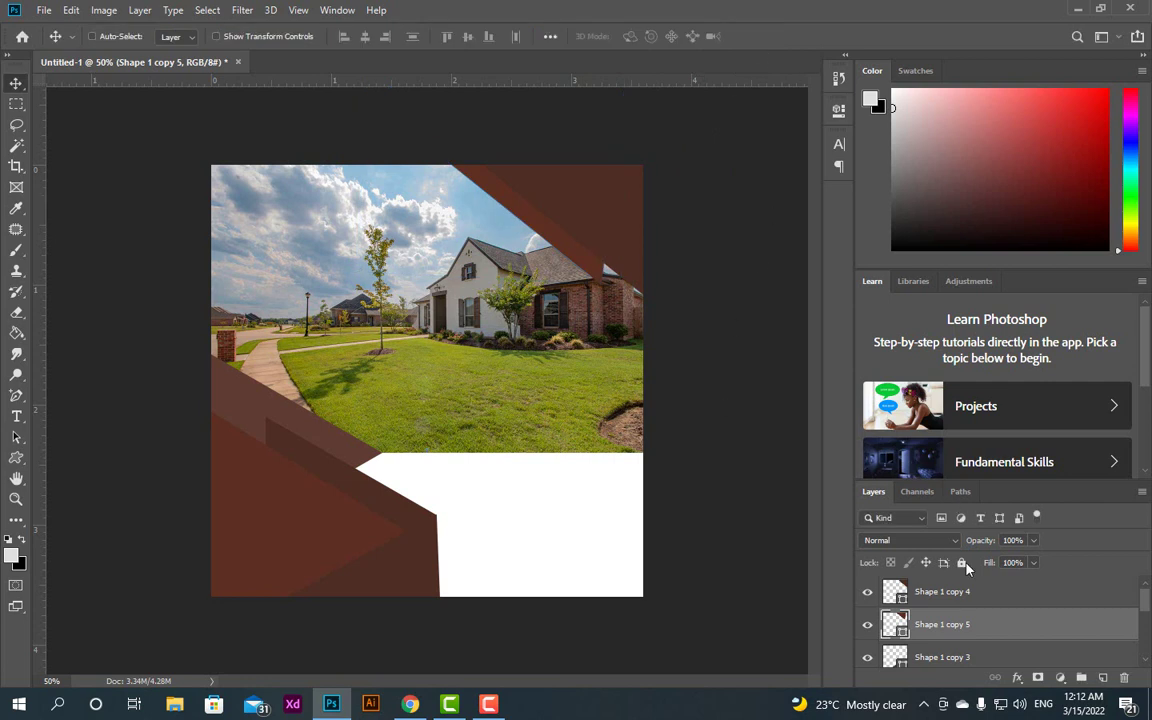
Recolour the rear corner triangle #4f2e25, sampled from the front one, and the front triangle the reddish brown of the lower-left triangle.
double_click(900, 632)
click(597, 254)
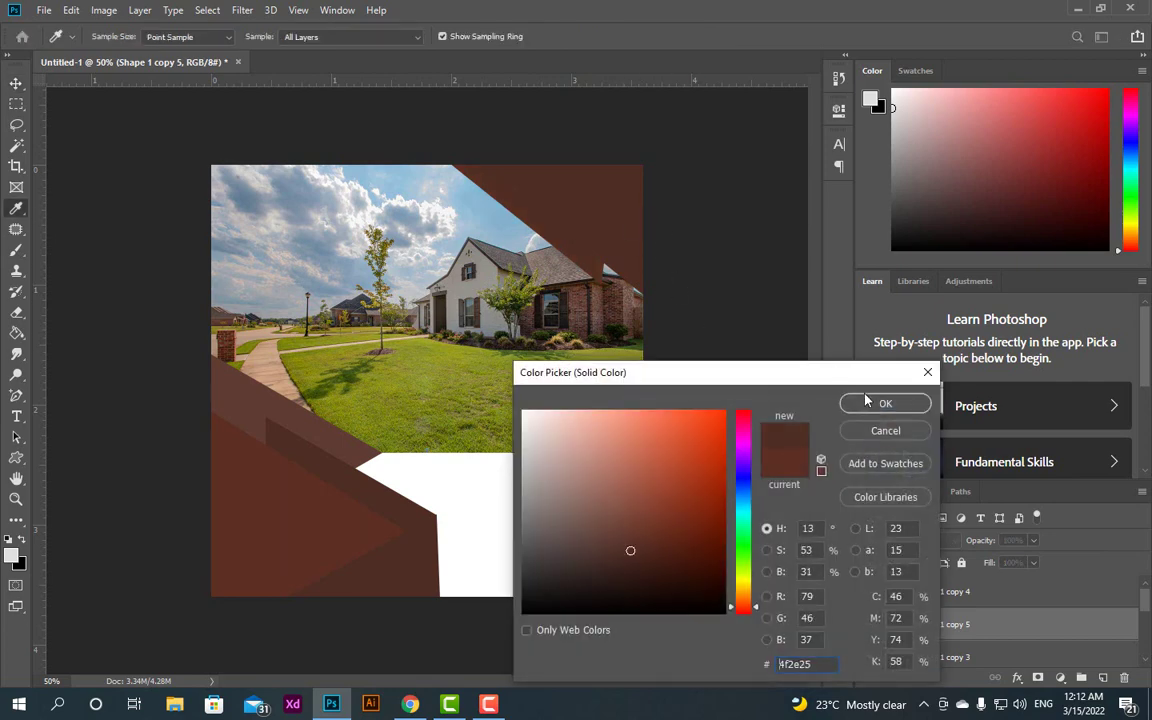
click(884, 405)
double_click(902, 598)
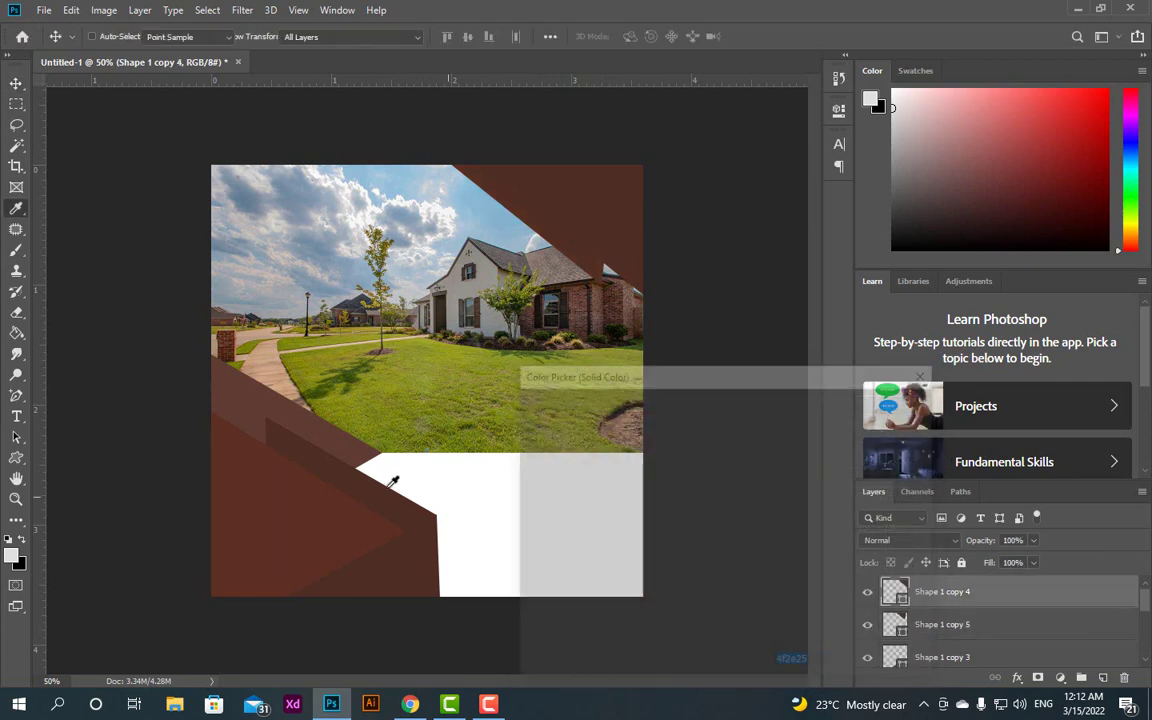
click(885, 405)
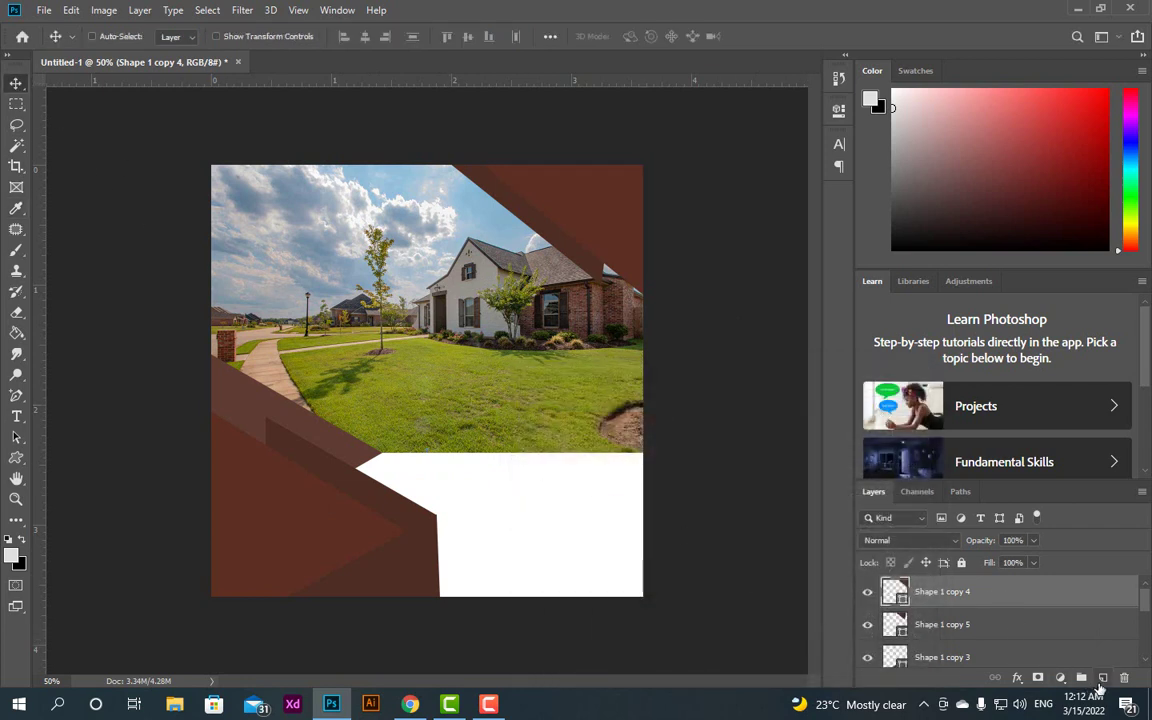
On a new layer, draw a rounded rectangle about 480 × 208 px with 10 px corners over the sky, overlapping the canvas's left edge.
click(1103, 678)
click(16, 457)
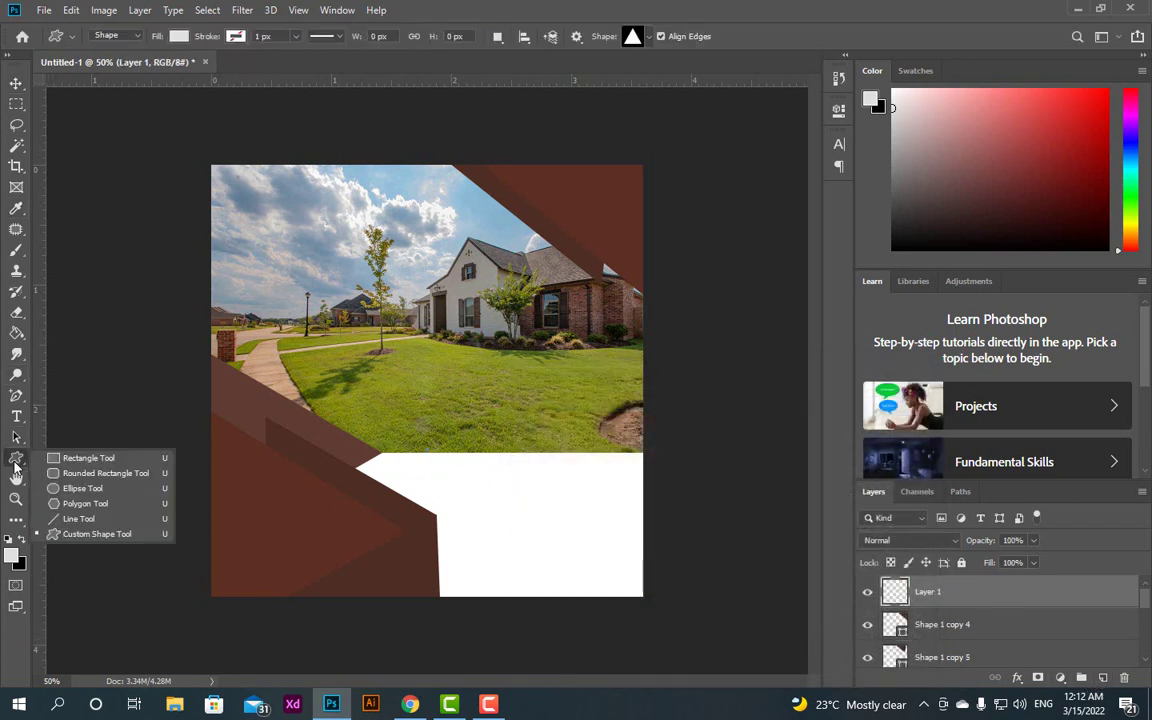
click(90, 474)
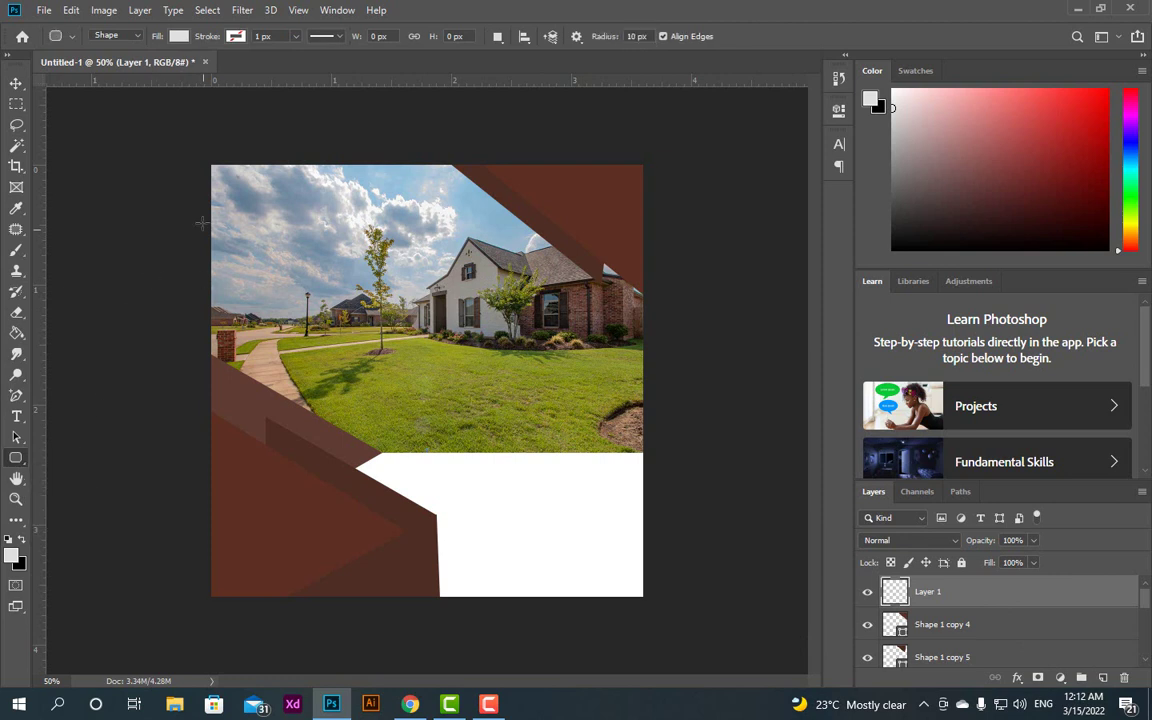
drag(165, 202, 355, 283)
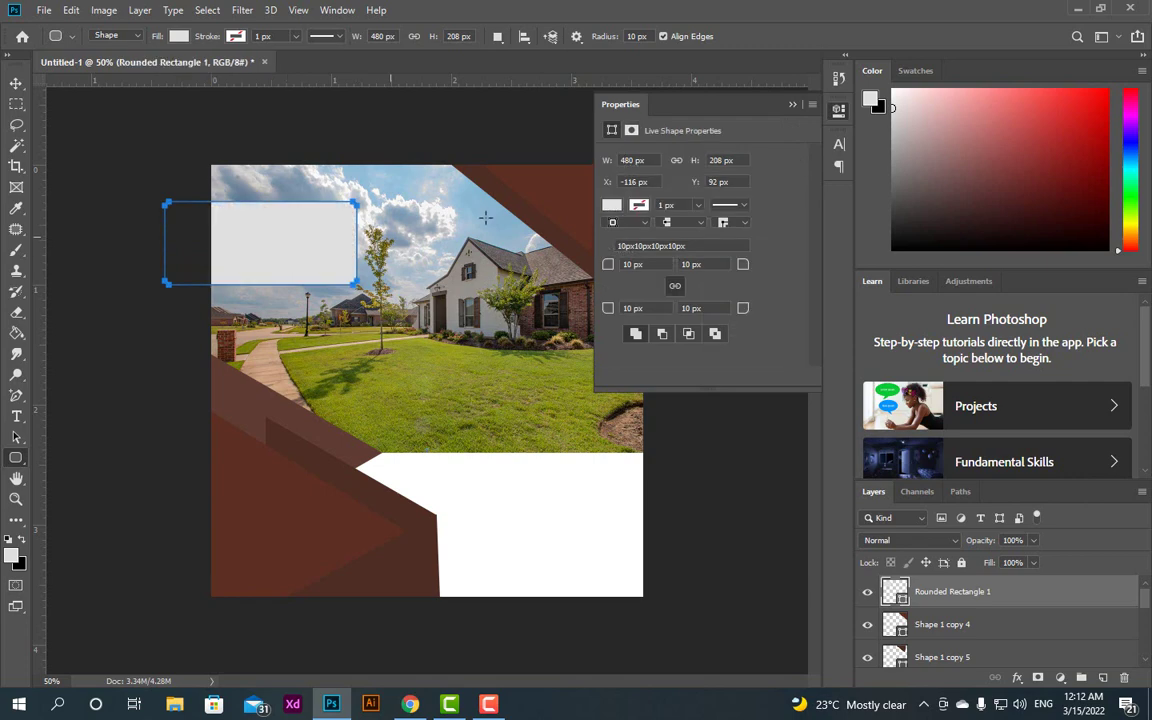
click(792, 105)
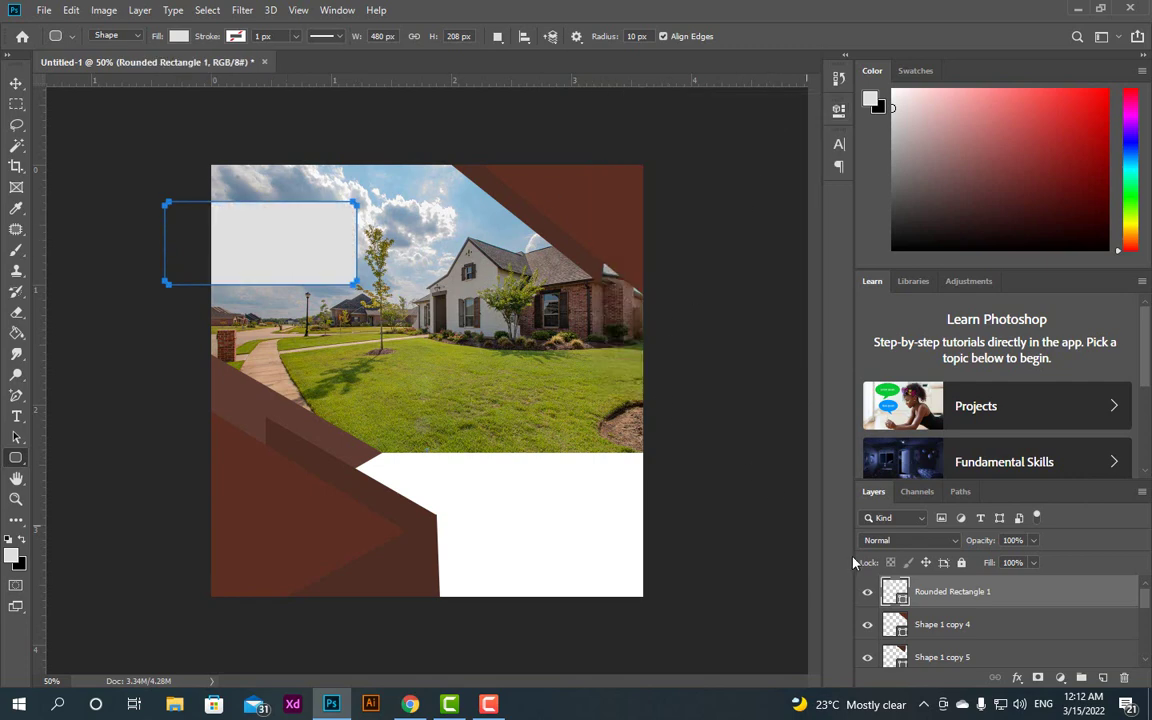
Fill the rounded rectangle with grey #94938e sampled from the photo and lower its layer opacity to 50%.
double_click(895, 592)
click(617, 341)
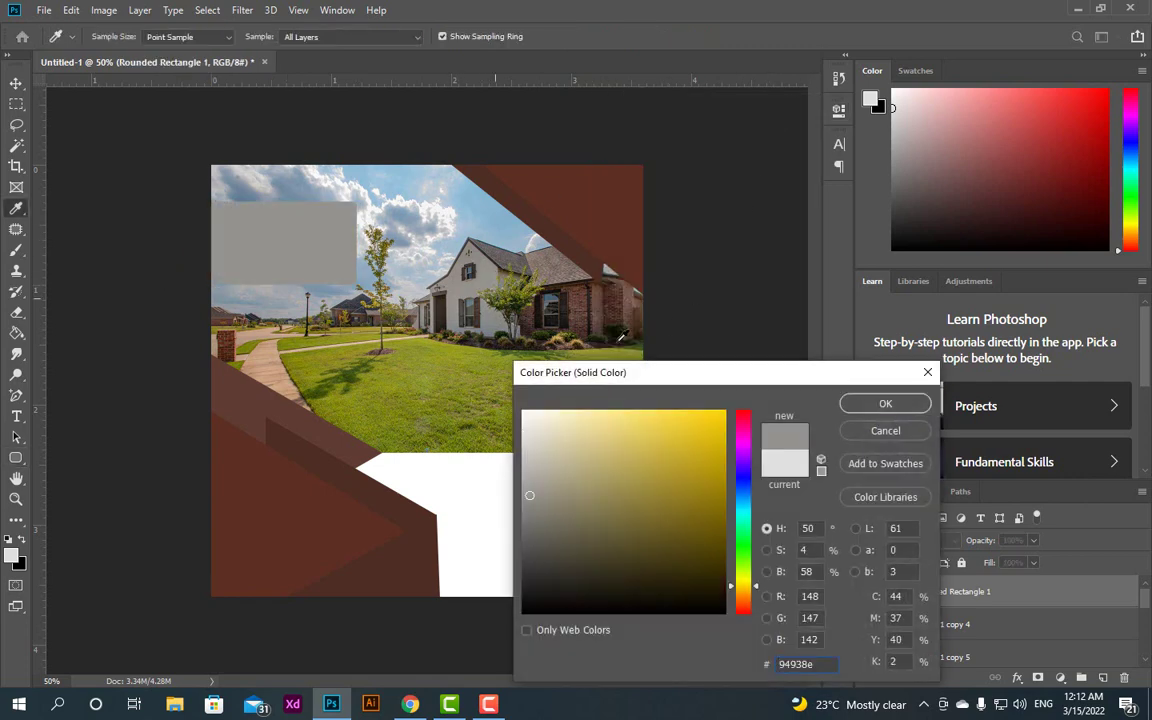
click(884, 404)
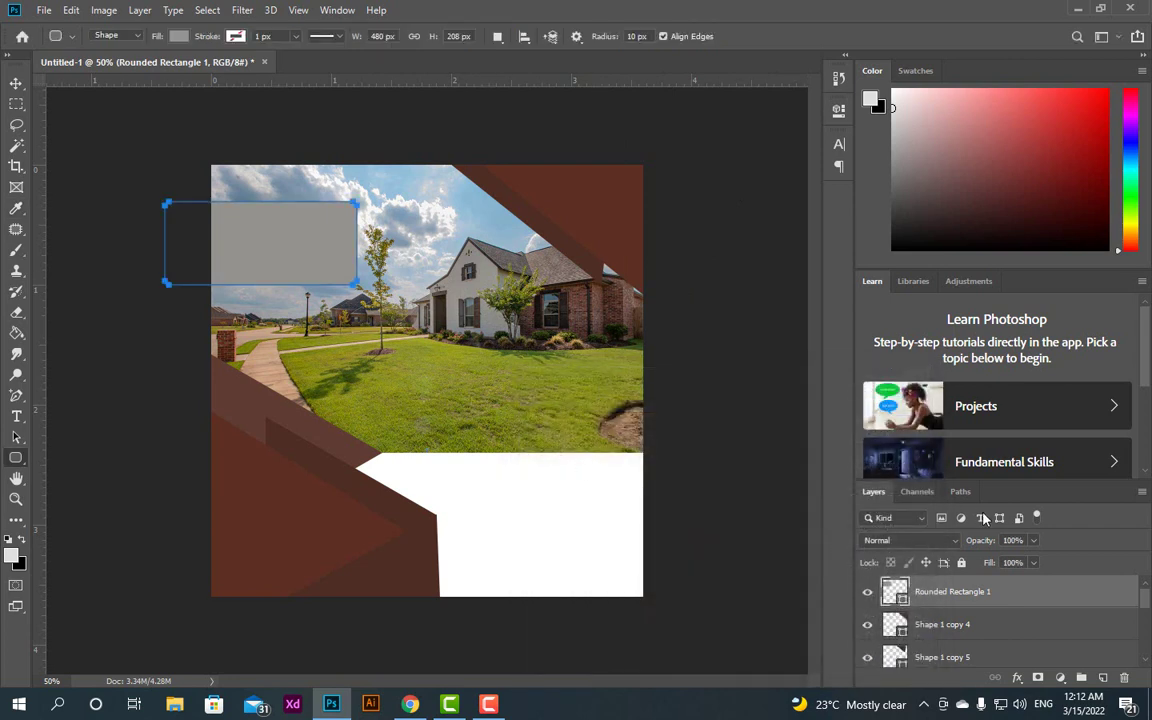
click(1033, 541)
drag(1033, 562, 988, 562)
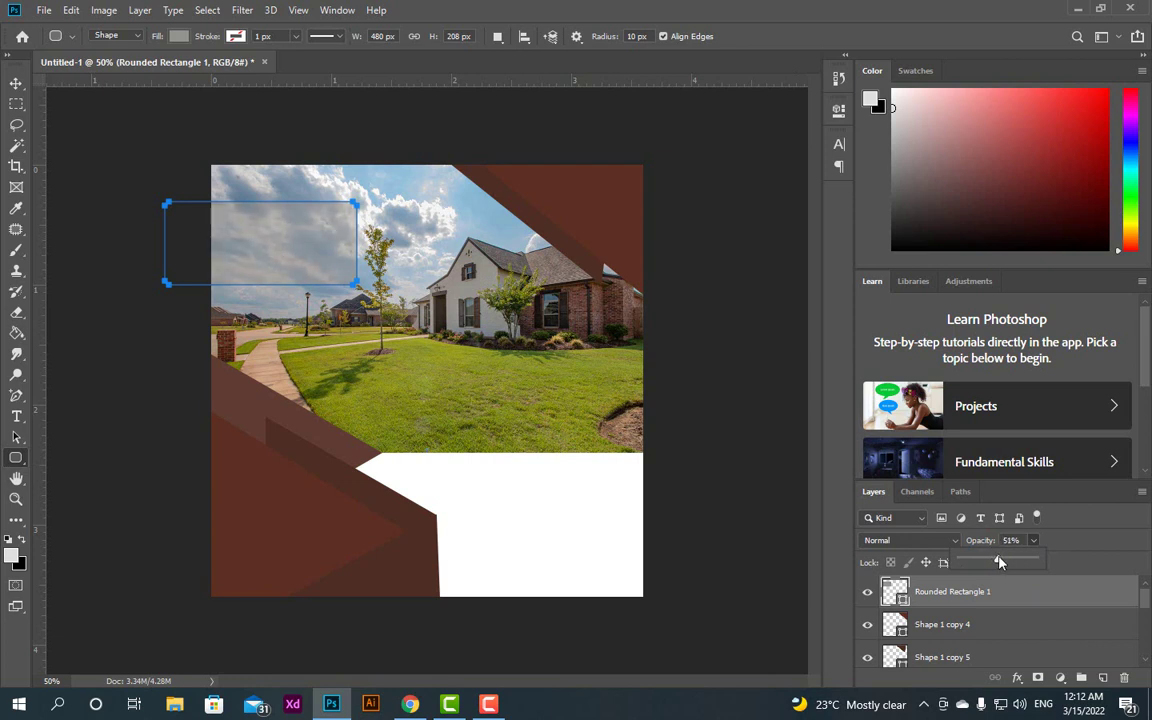
drag(1000, 562, 998, 562)
On a new layer beneath the upper-right triangles, draw a vertical rectangle about 88 × 486 px and move it near the photo's right edge.
click(16, 83)
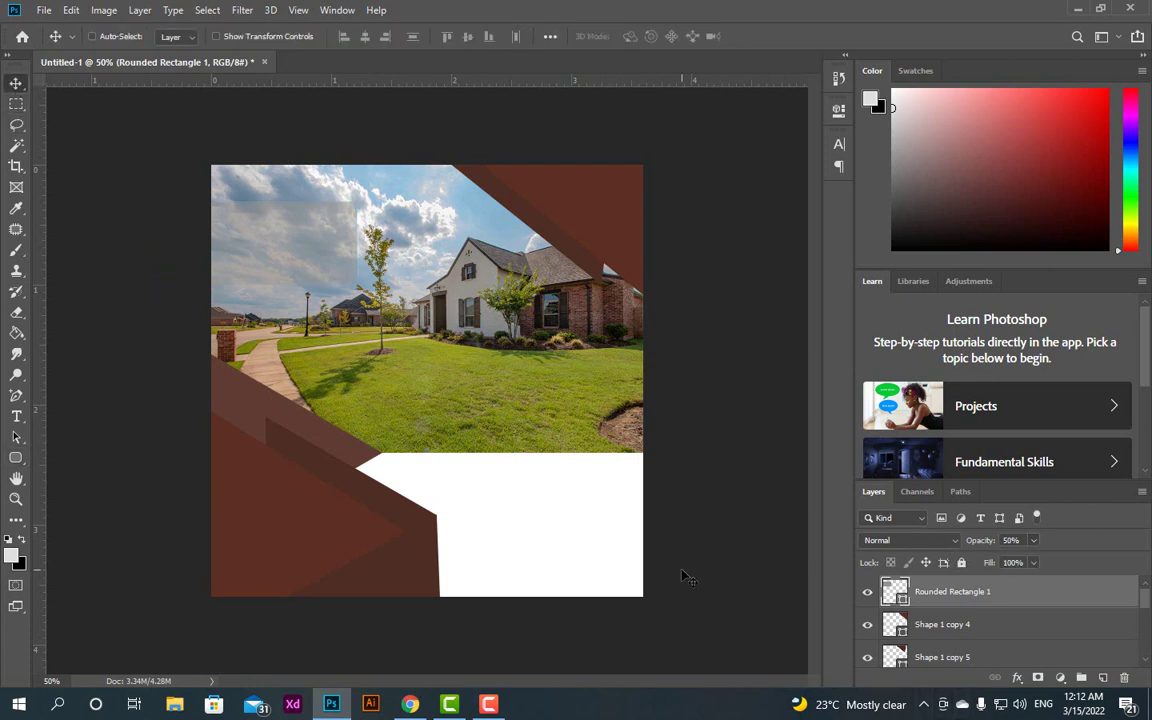
click(942, 655)
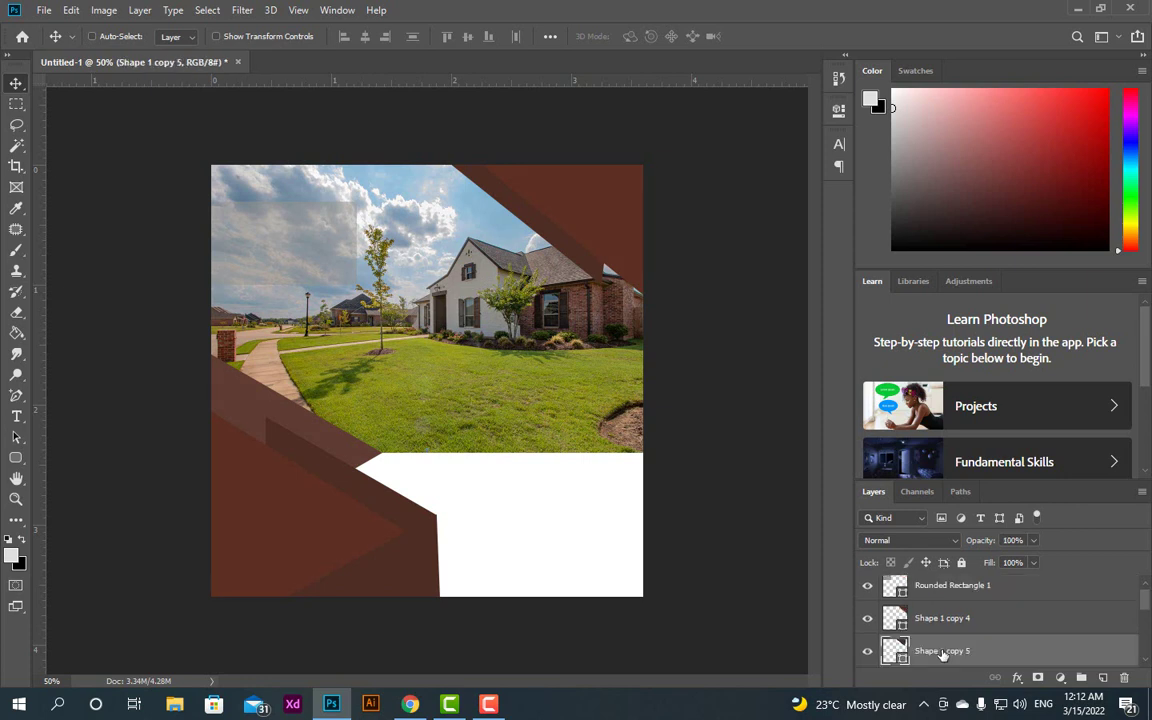
scroll(945, 652, down, 1)
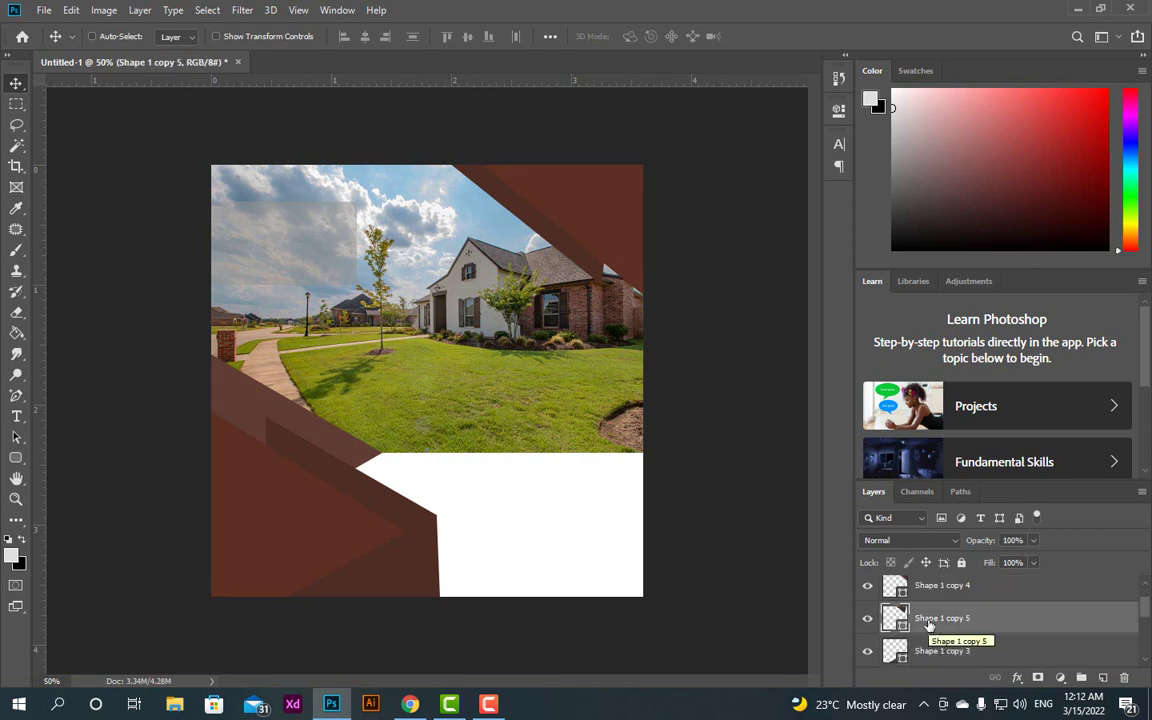
click(938, 655)
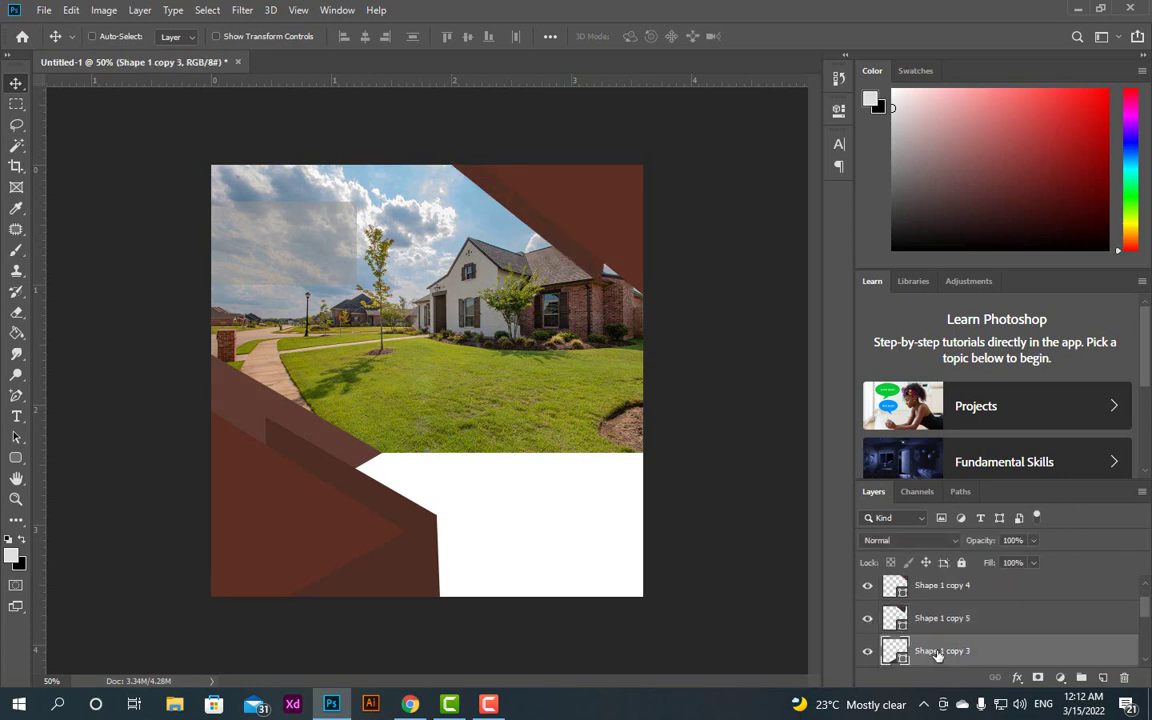
click(1103, 680)
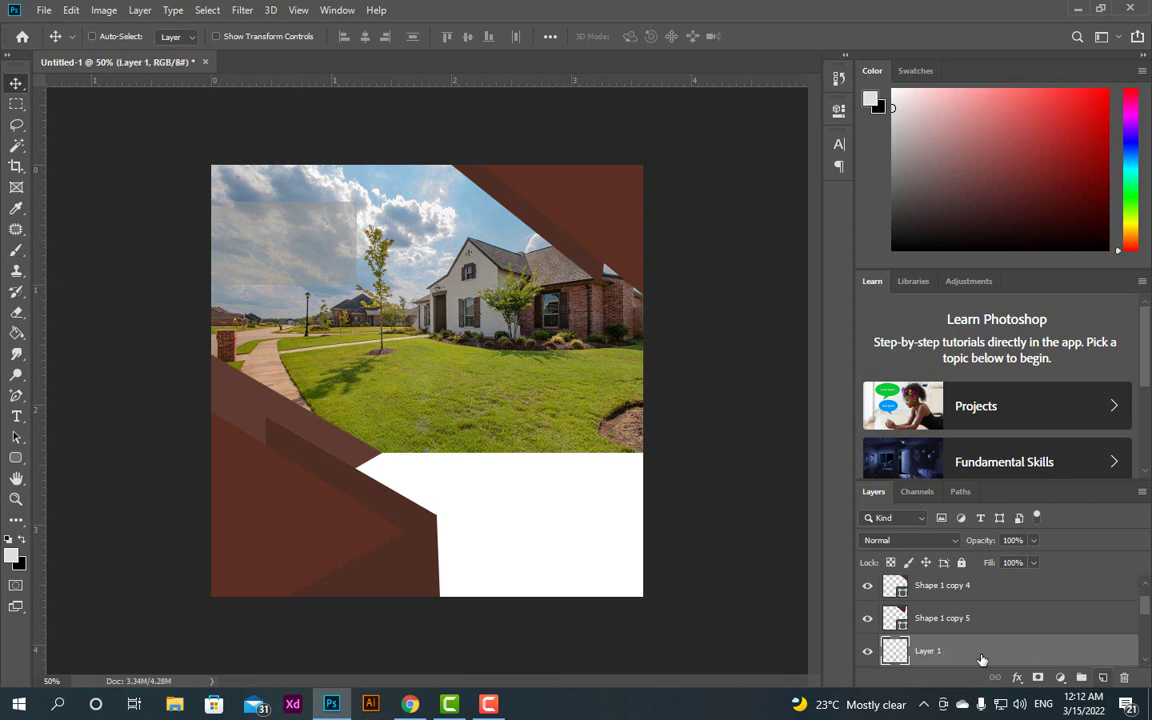
click(22, 457)
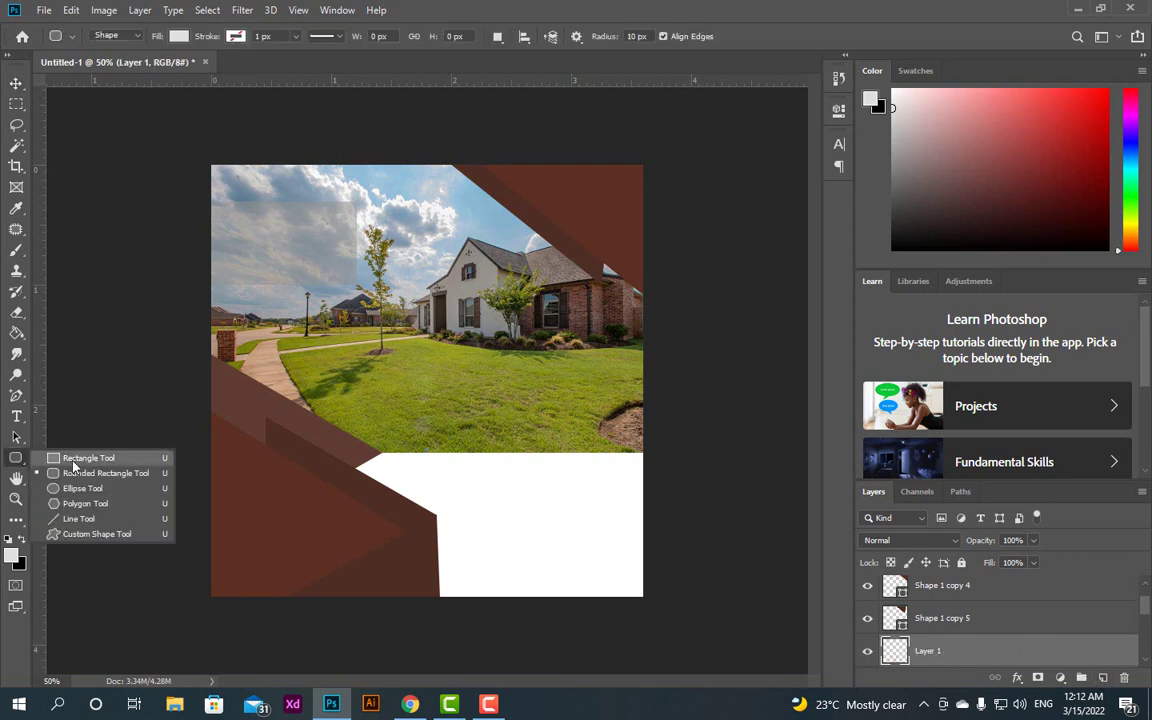
drag(558, 270, 594, 463)
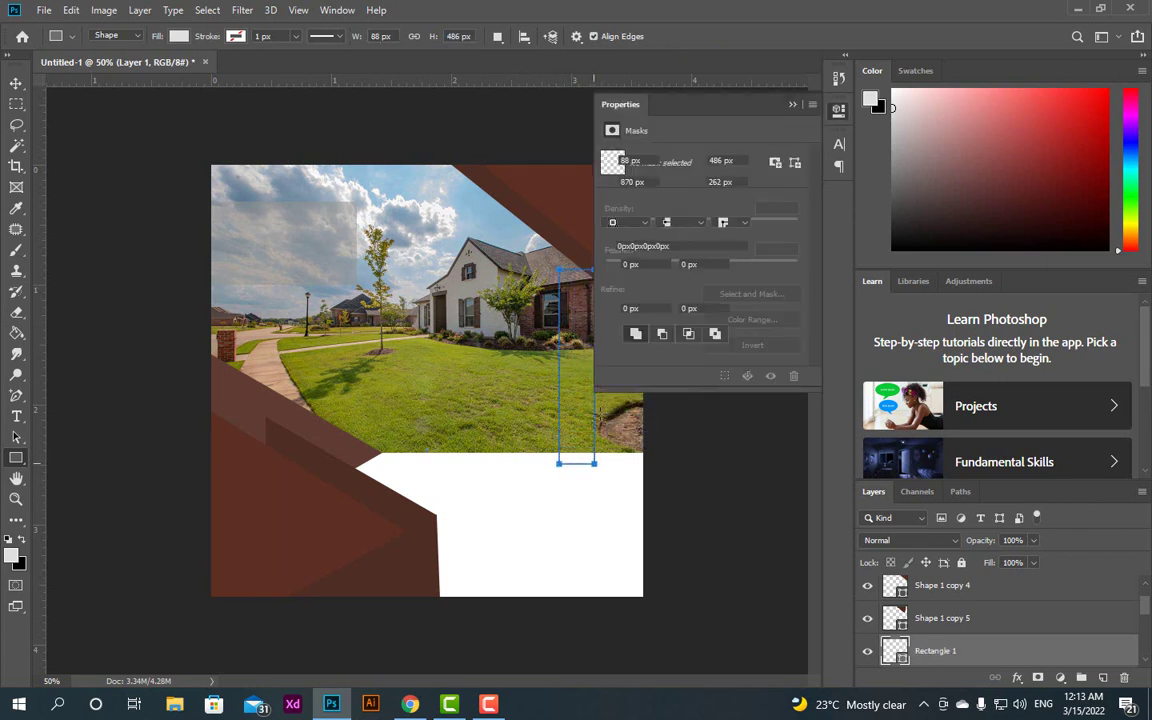
click(791, 104)
click(16, 83)
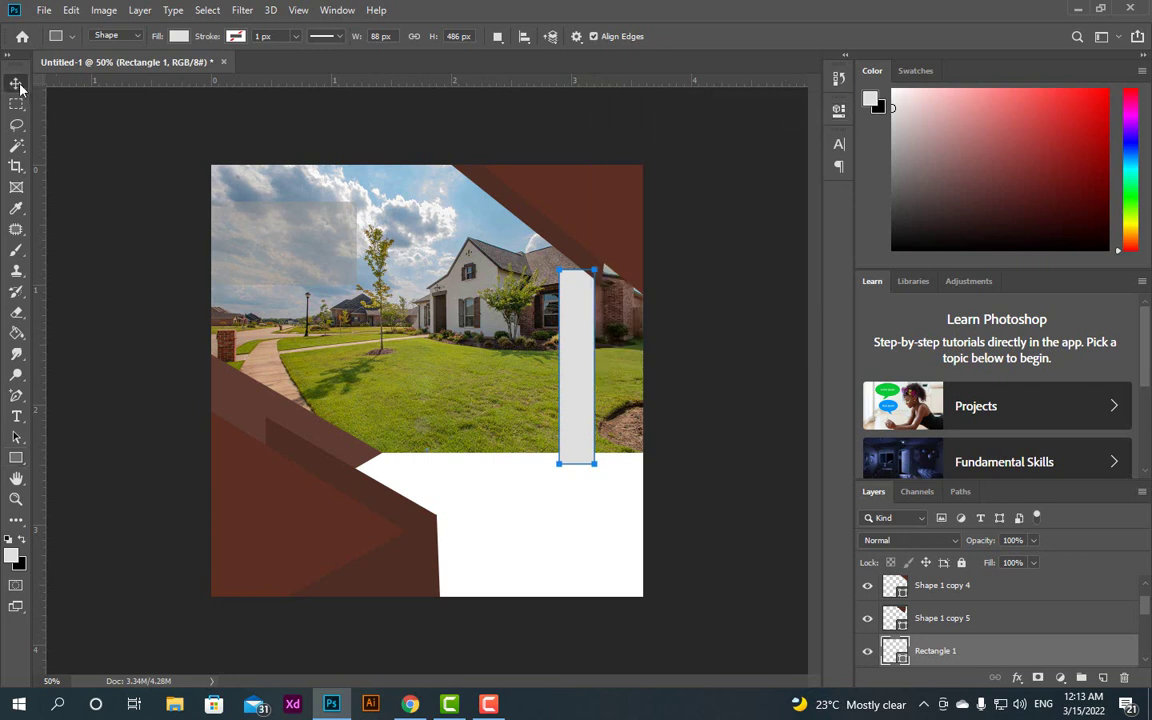
drag(561, 368, 620, 357)
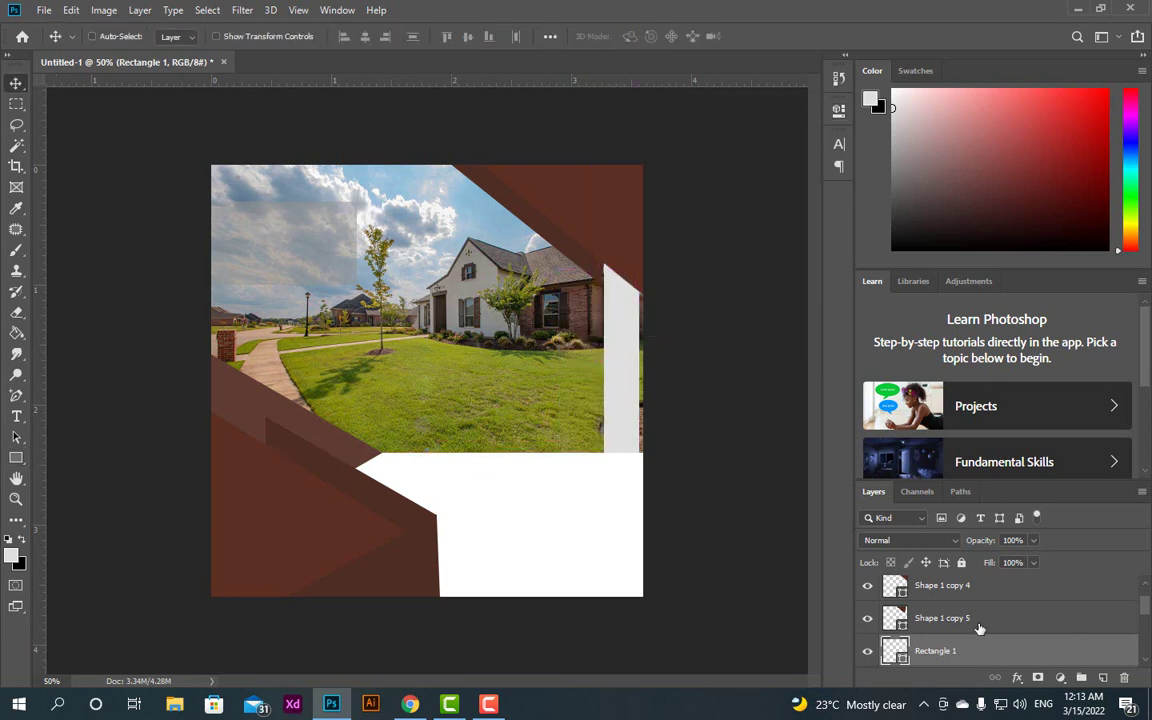
Duplicate the vertical bar, place the copy to its left, and stretch the copy upward to about 112.8% height beneath the corner triangle.
key(ctrl+j)
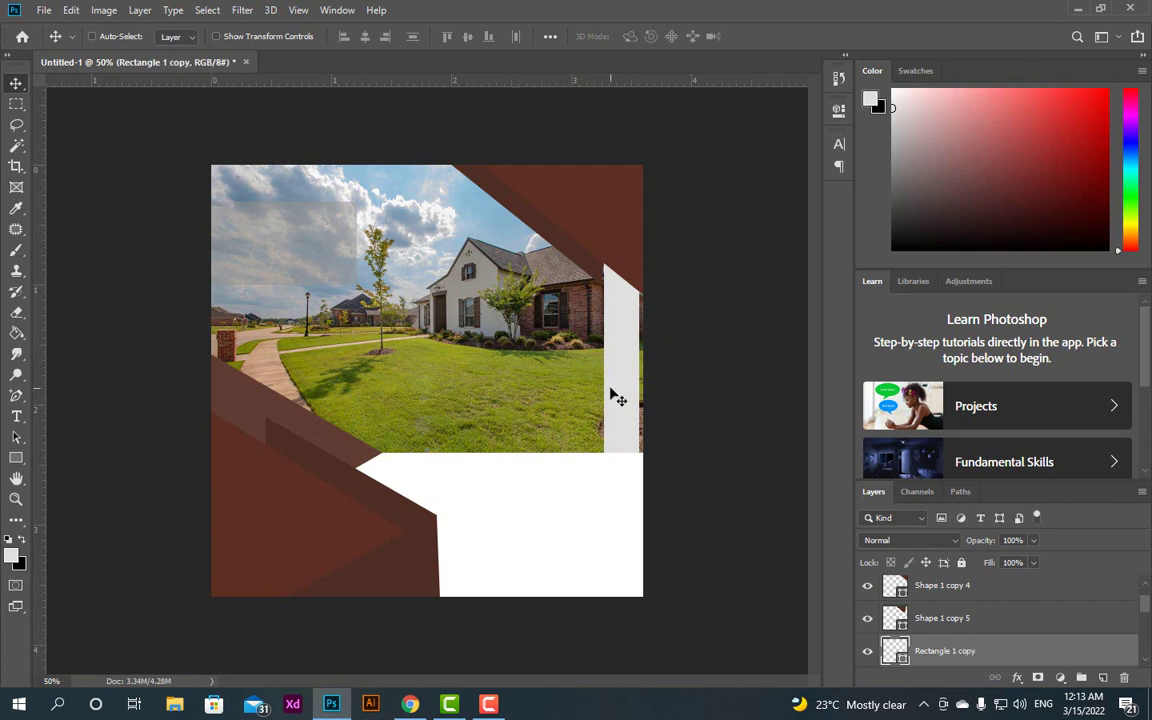
drag(617, 397, 573, 403)
key(ctrl+t)
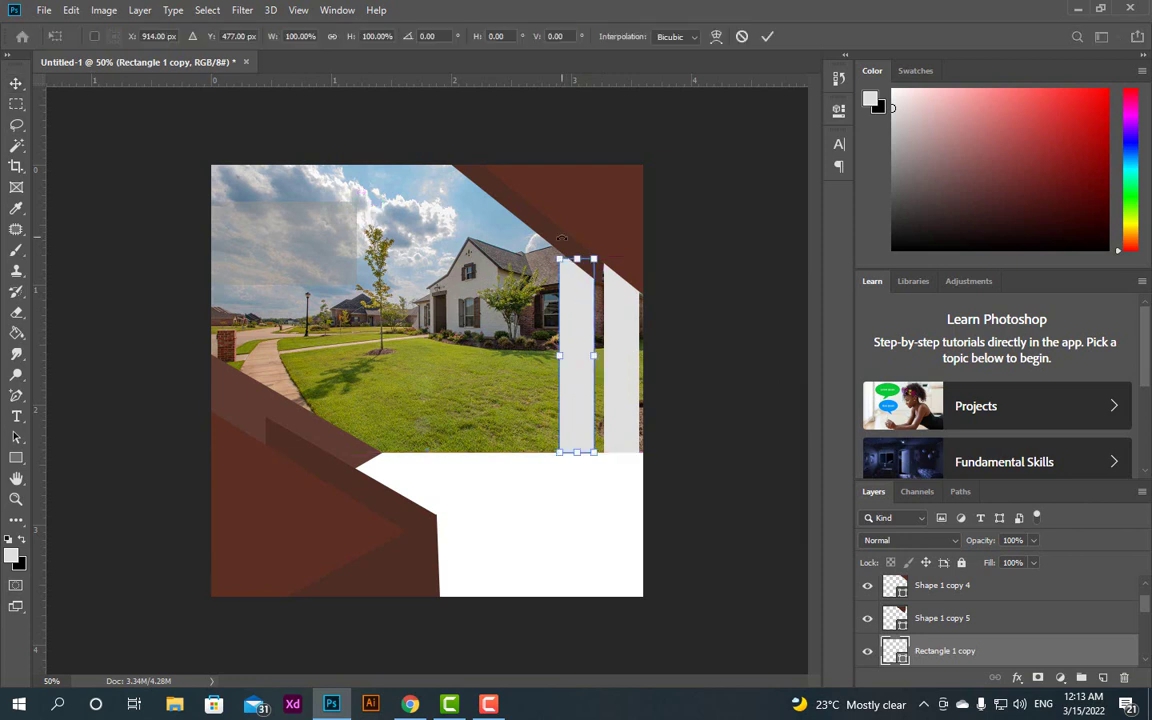
drag(576, 258, 576, 234)
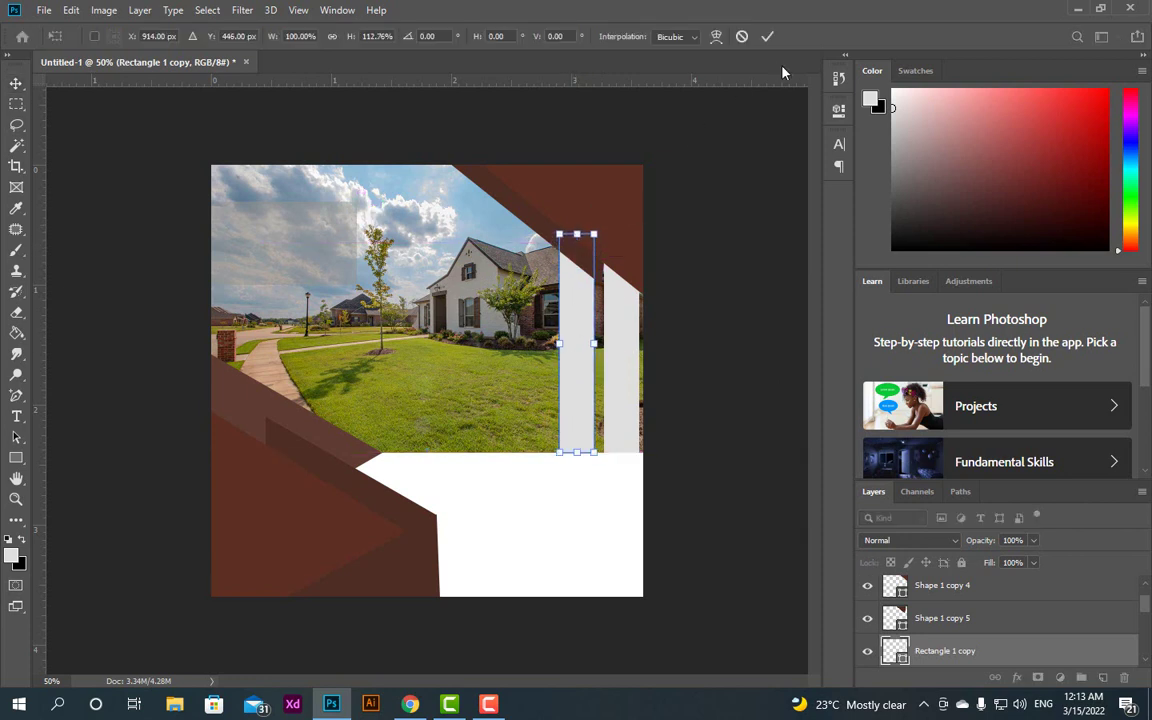
click(765, 37)
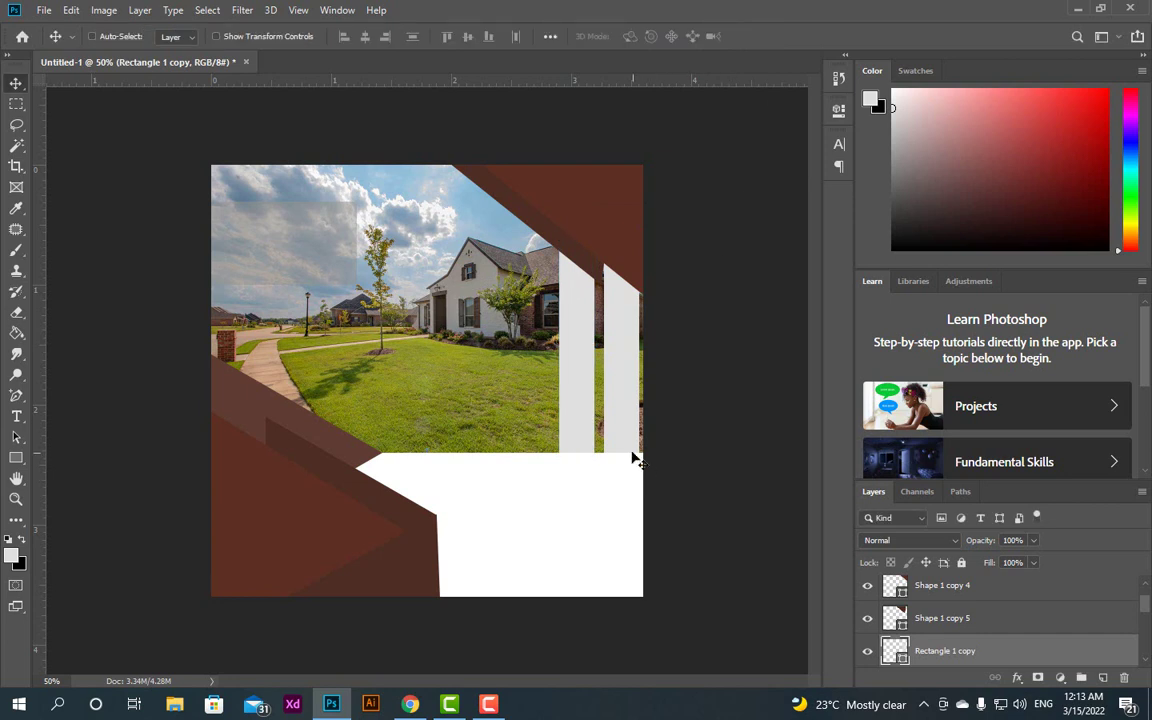
Recolour the left bar near-black and give the right bar the same colour, #1d1d1c.
double_click(895, 651)
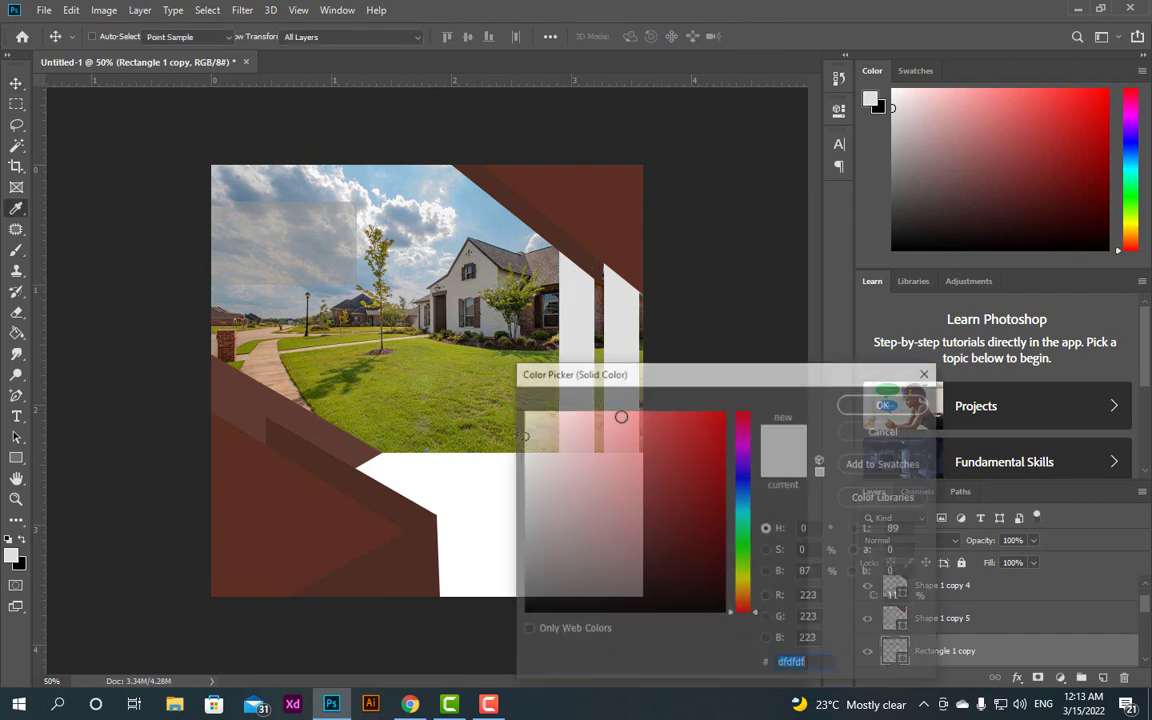
drag(547, 263, 529, 256)
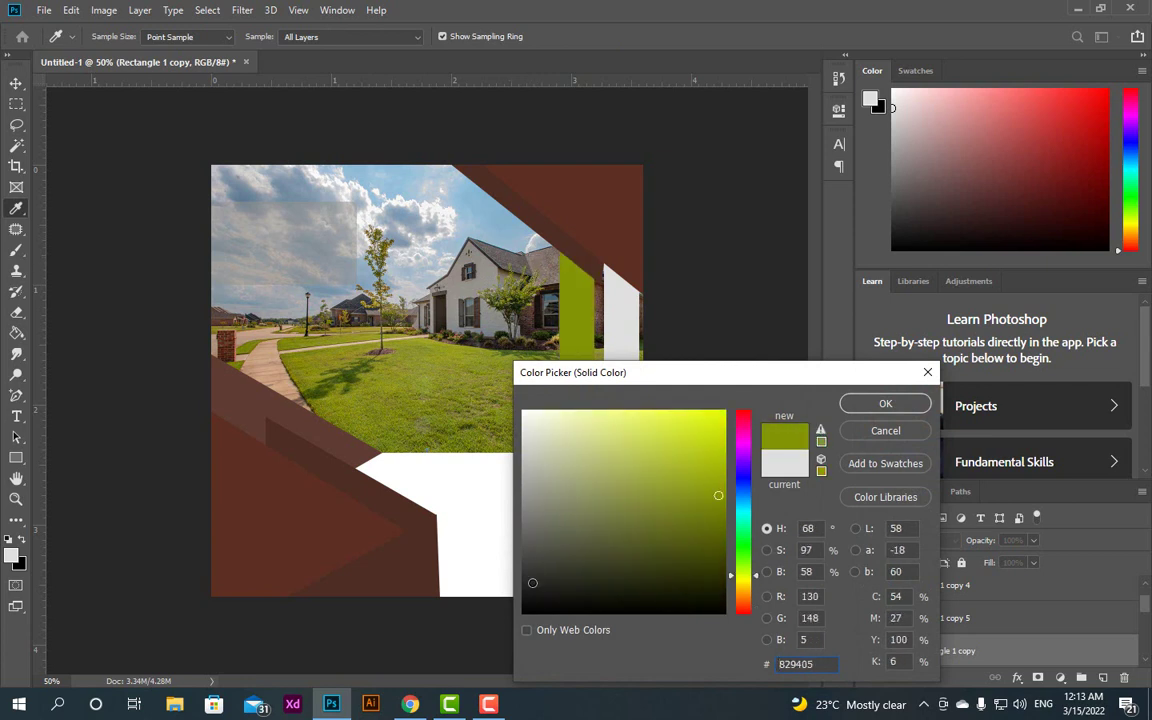
click(530, 591)
click(885, 403)
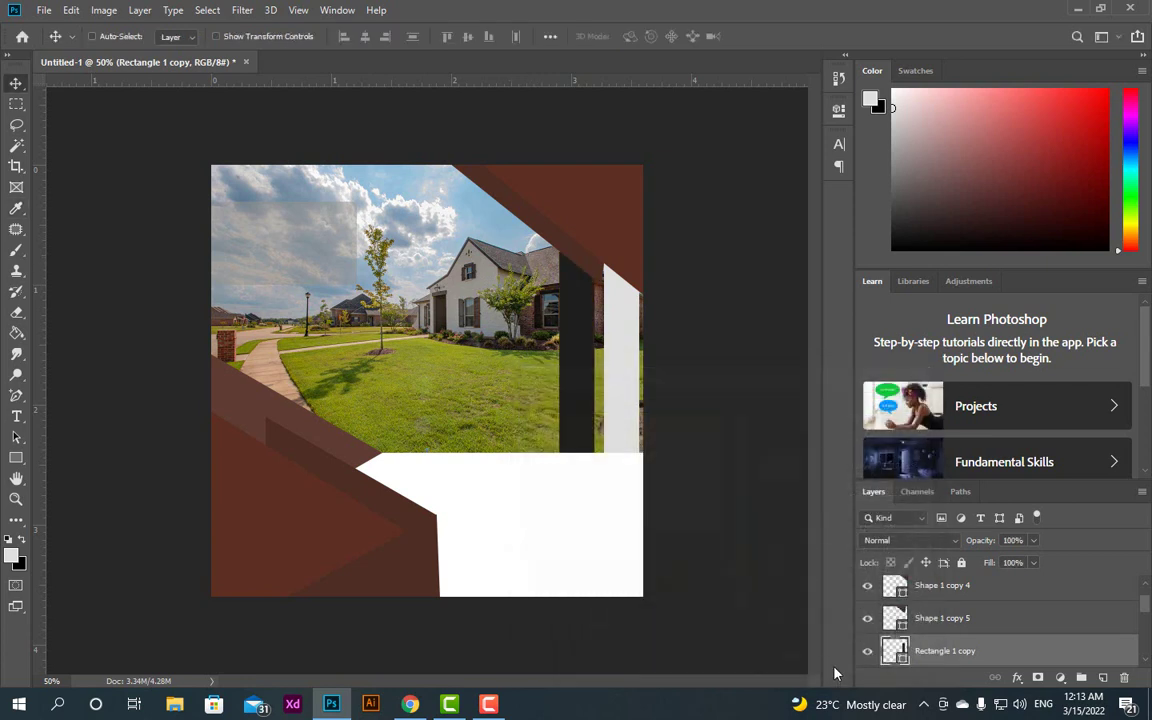
scroll(912, 617, down, 1)
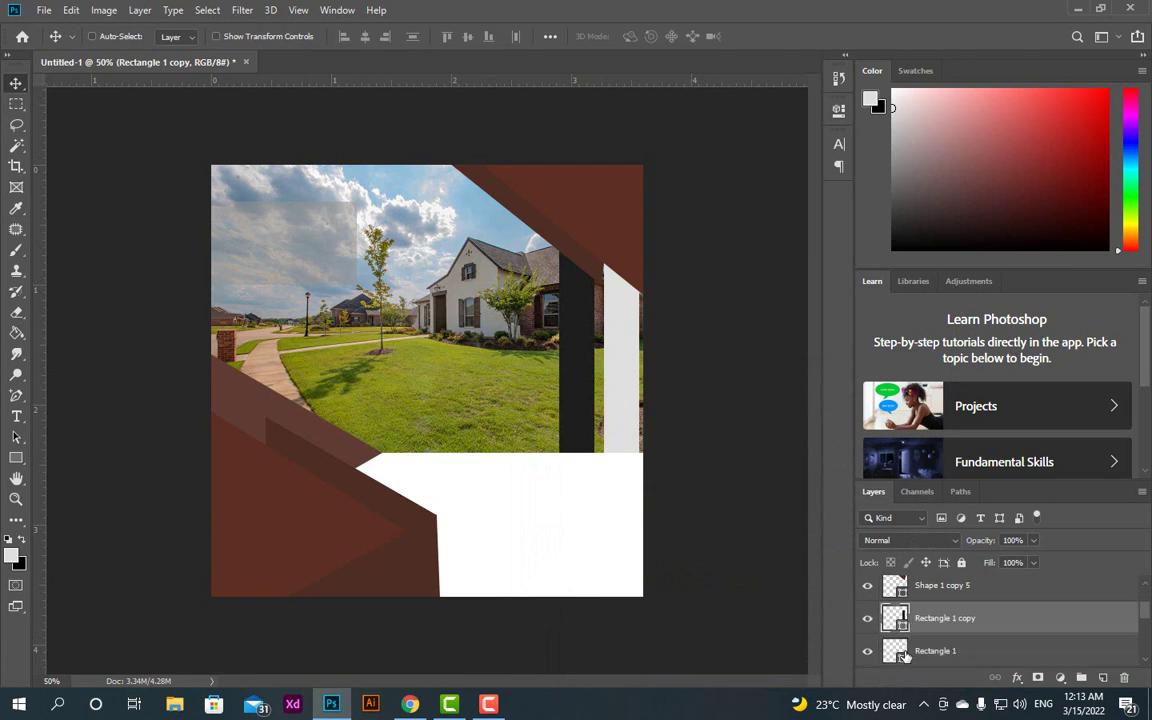
double_click(896, 651)
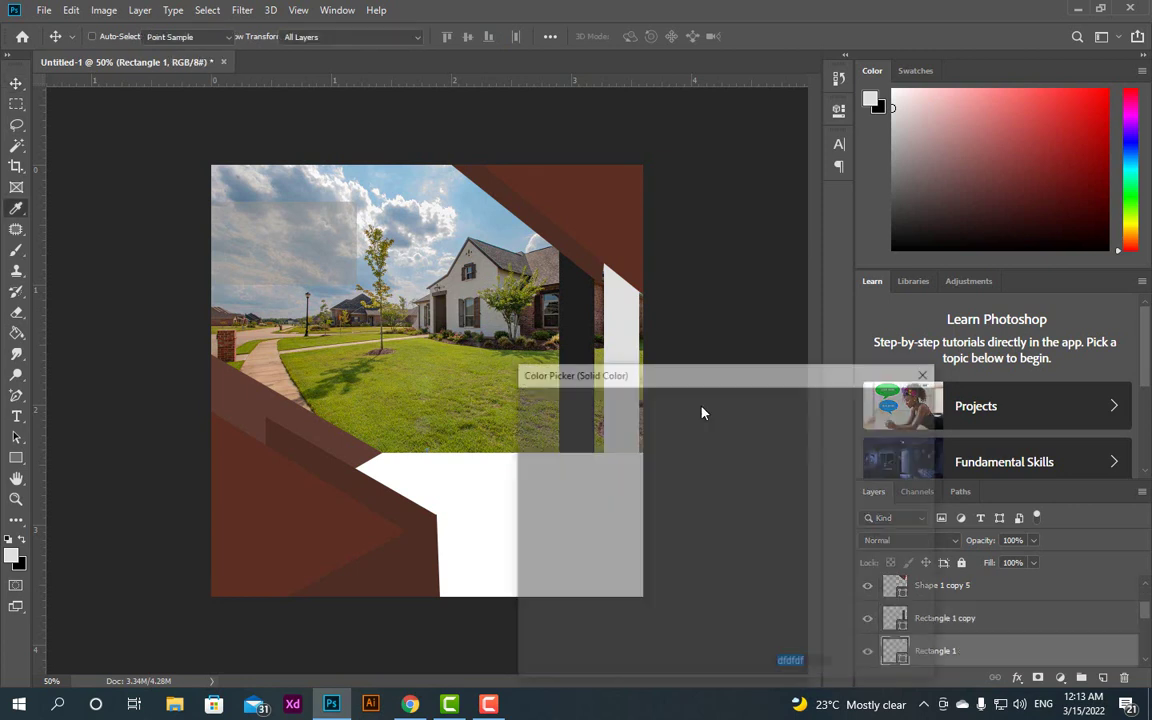
click(623, 338)
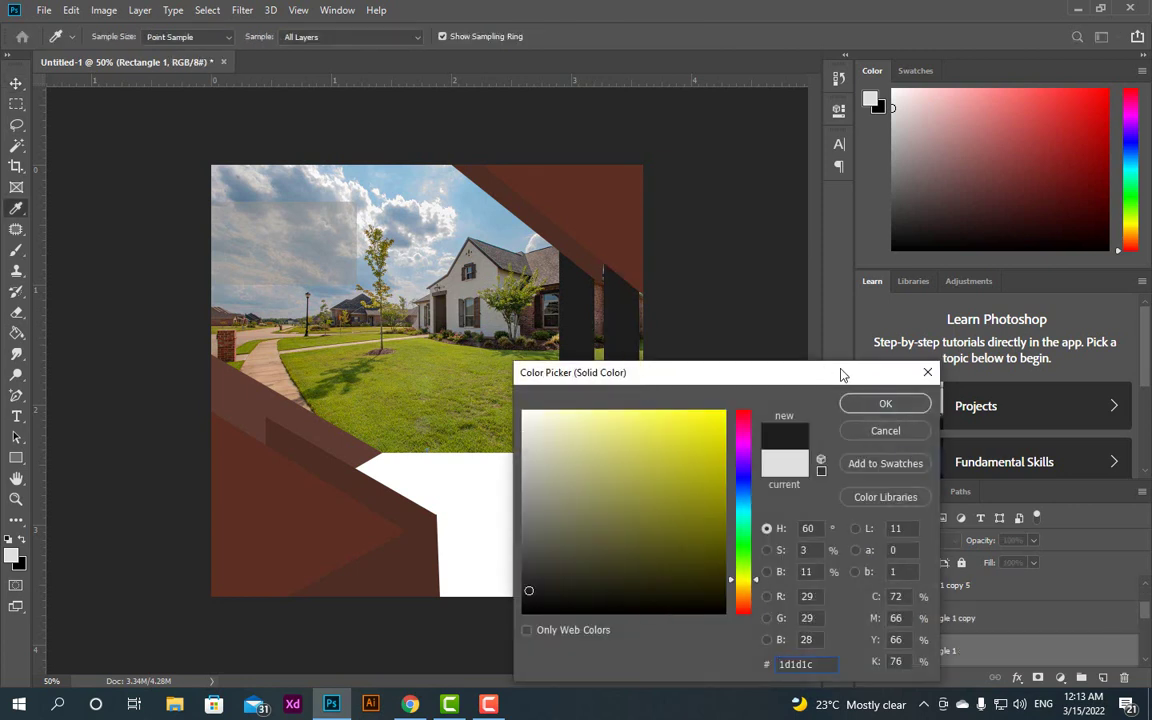
click(884, 404)
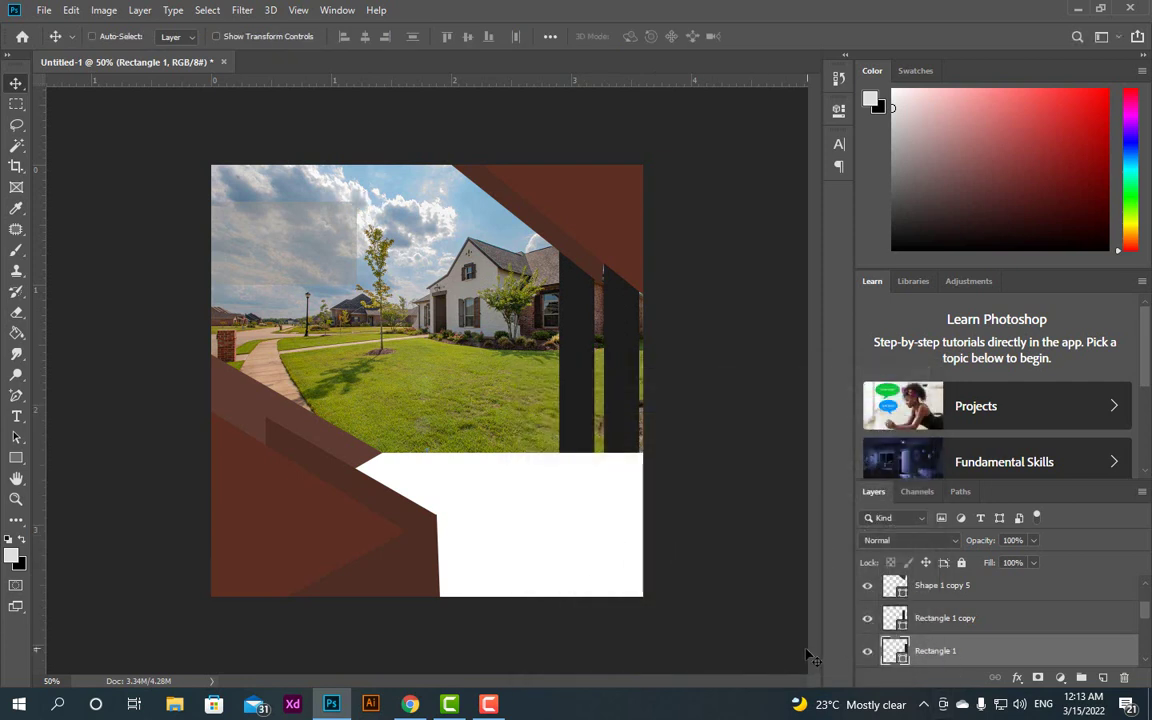
Stretch both bars slightly downward past the photo's lower edge, the right one to about 107.4% height and the left one to about 106.6%.
key(ctrl+t)
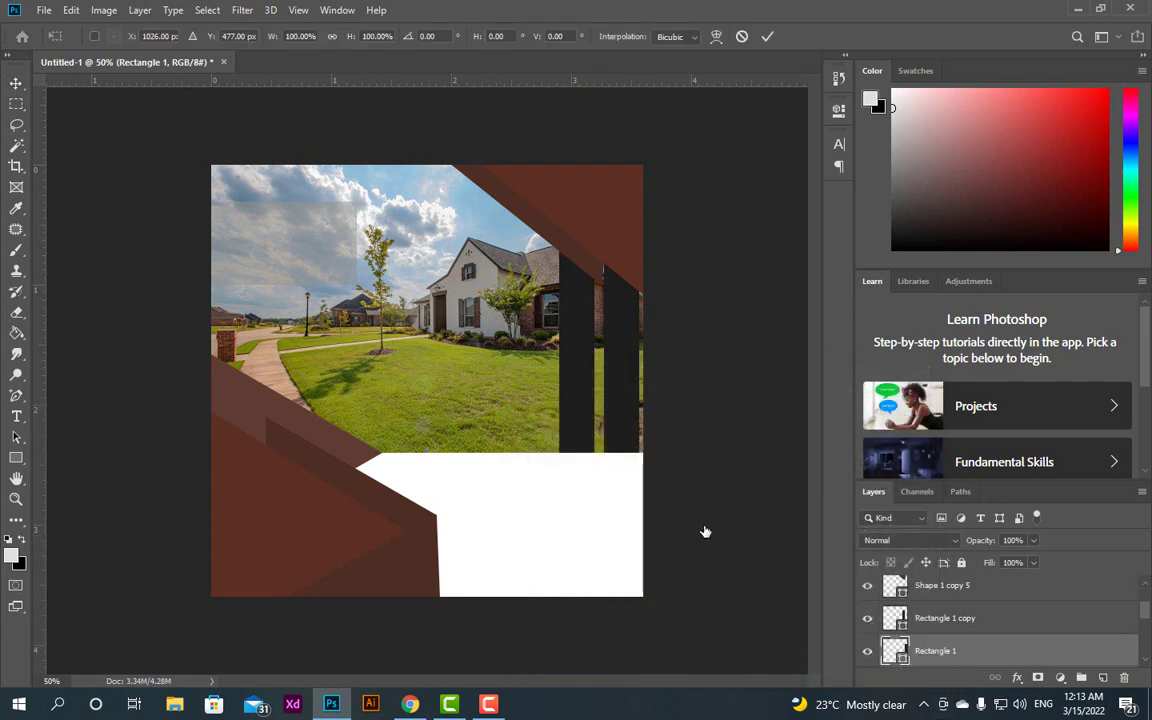
drag(622, 457, 622, 470)
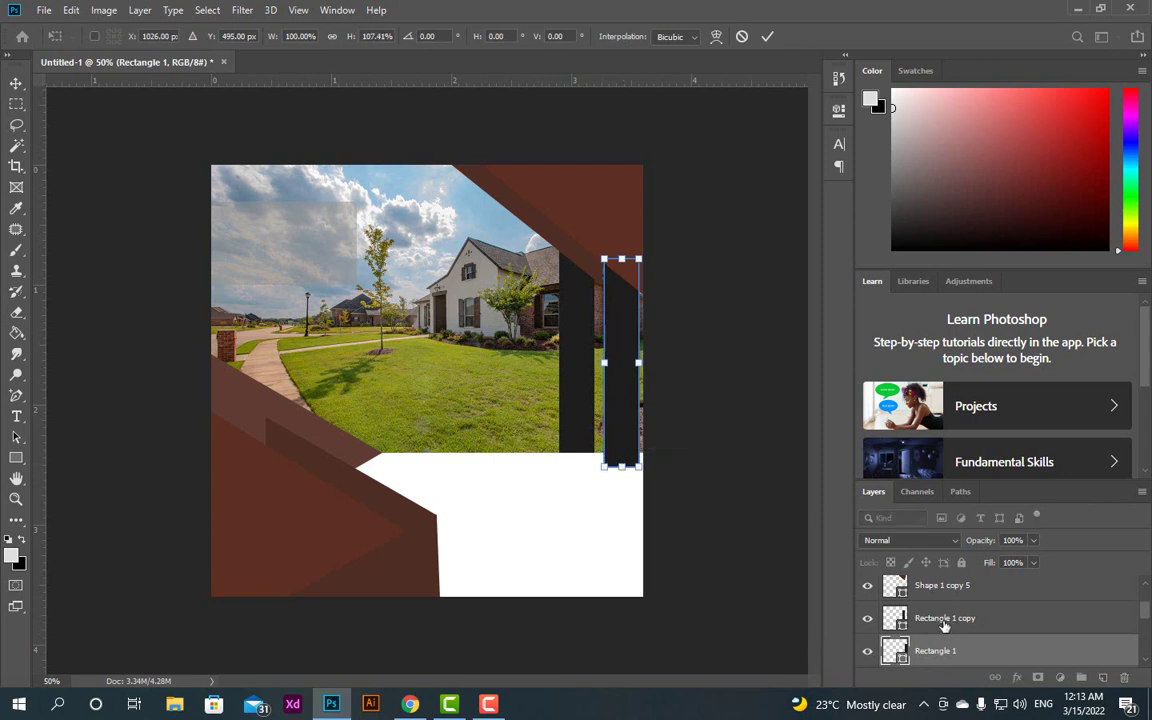
click(946, 620)
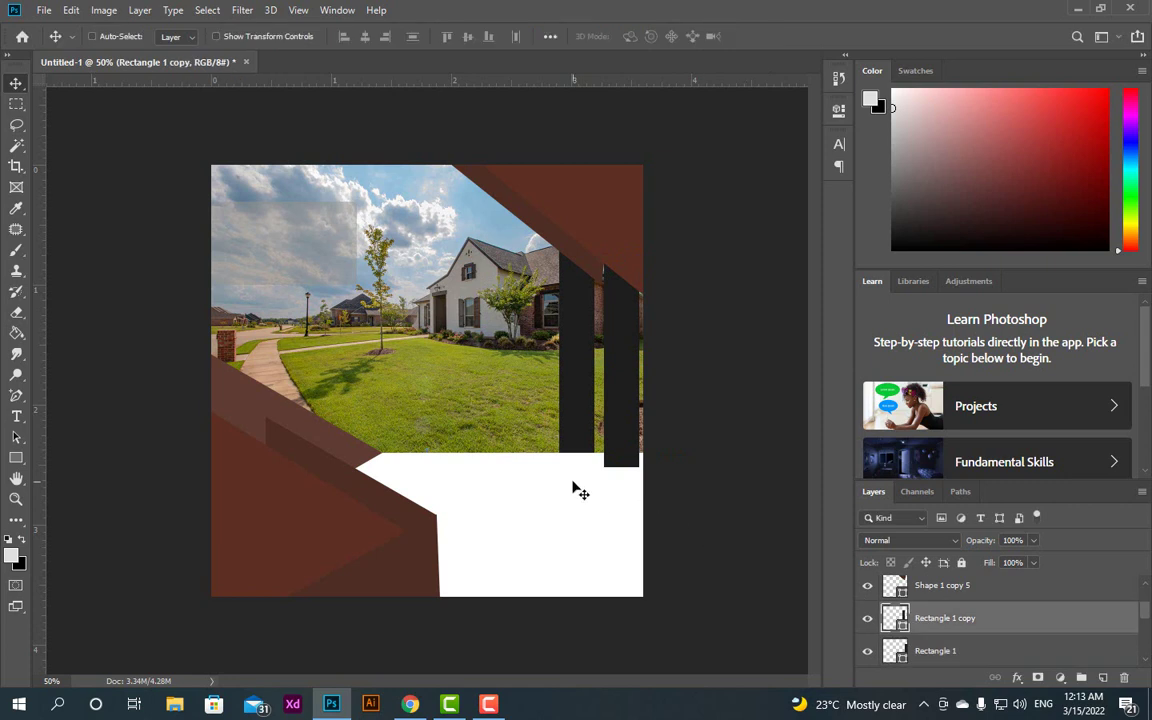
key(ctrl+t)
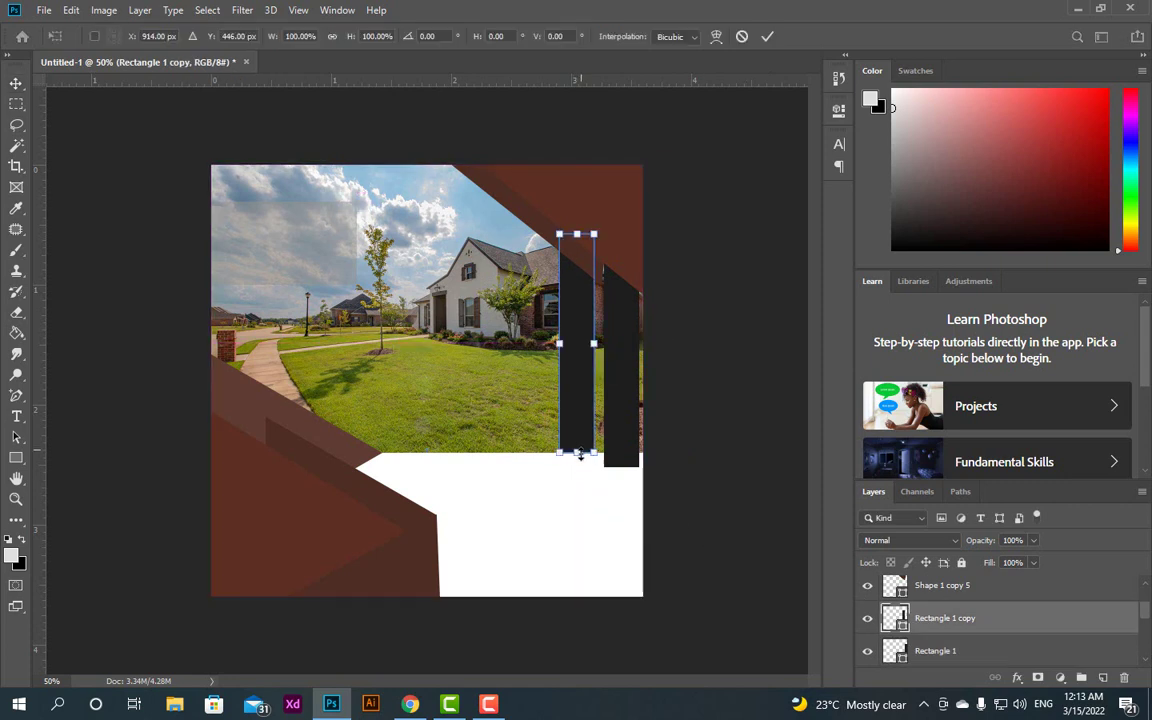
drag(577, 453, 577, 466)
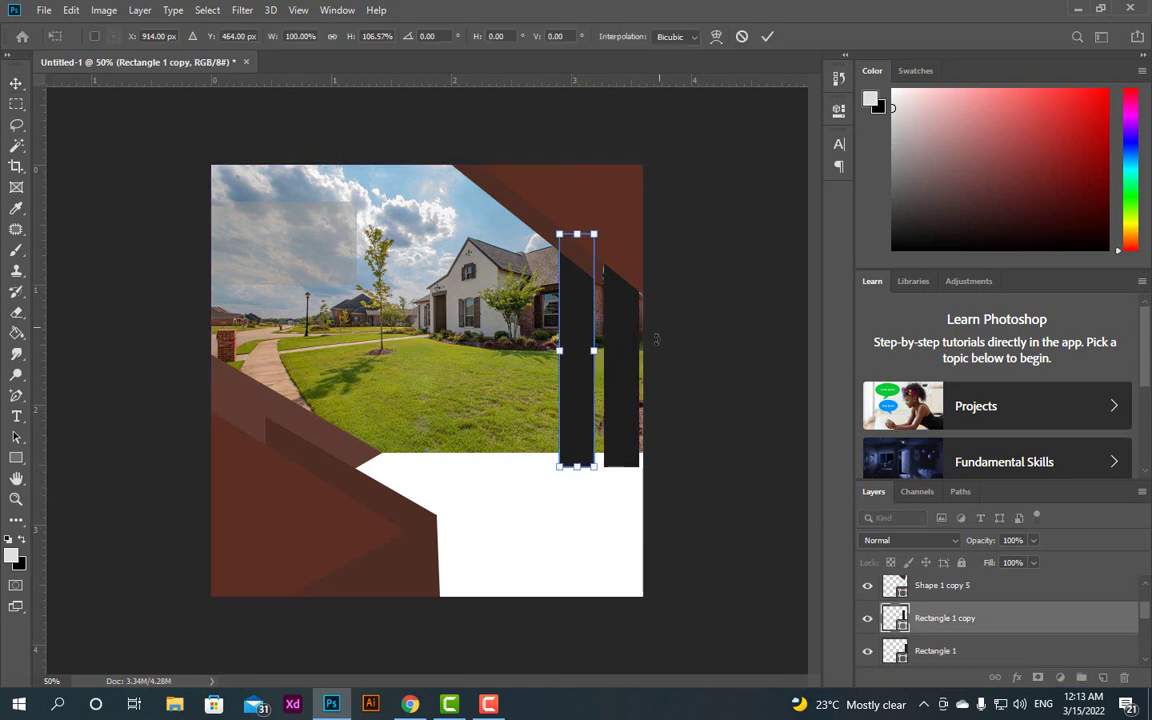
click(766, 38)
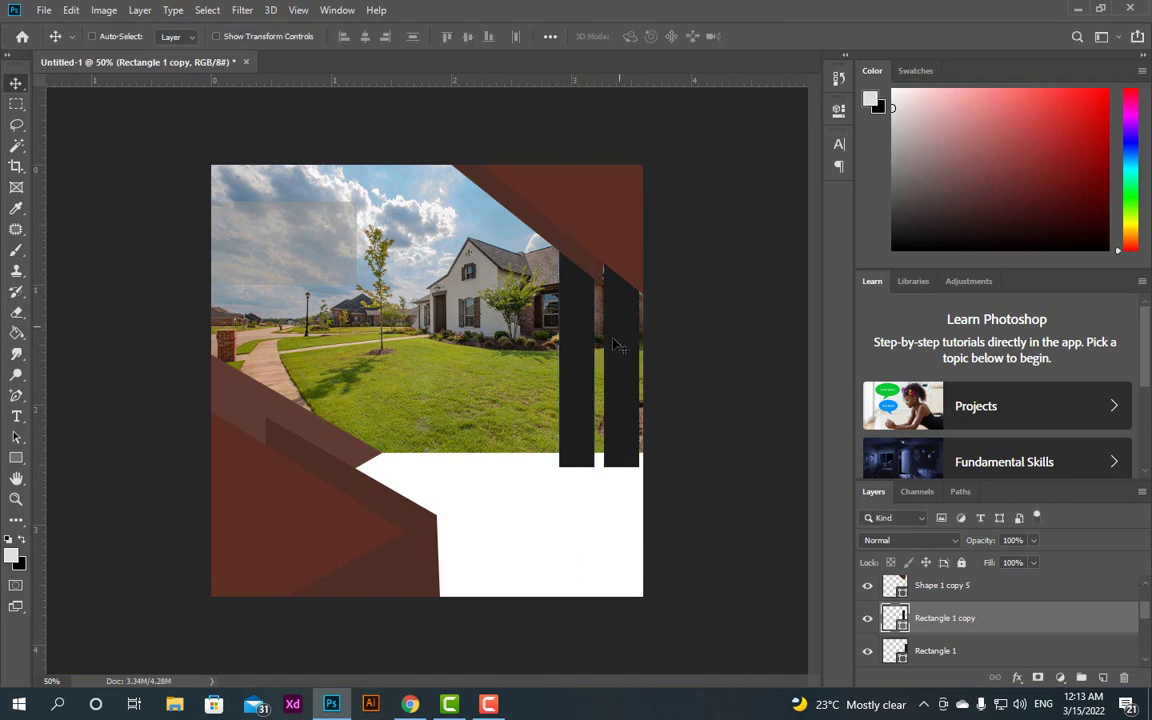
Nudge the left bar about 60 px to the left and extend its top edge up beneath the corner triangle.
key(Left)
key(Left)
key(Left)
key(Left)
key(Left)
key(Left)
key(Left)
key(Left)
key(Left)
key(Left)
key(Left)
key(Left)
key(Left)
key(Left)
key(Left)
key(Left)
key(Left)
key(Left)
key(Left)
key(Left)
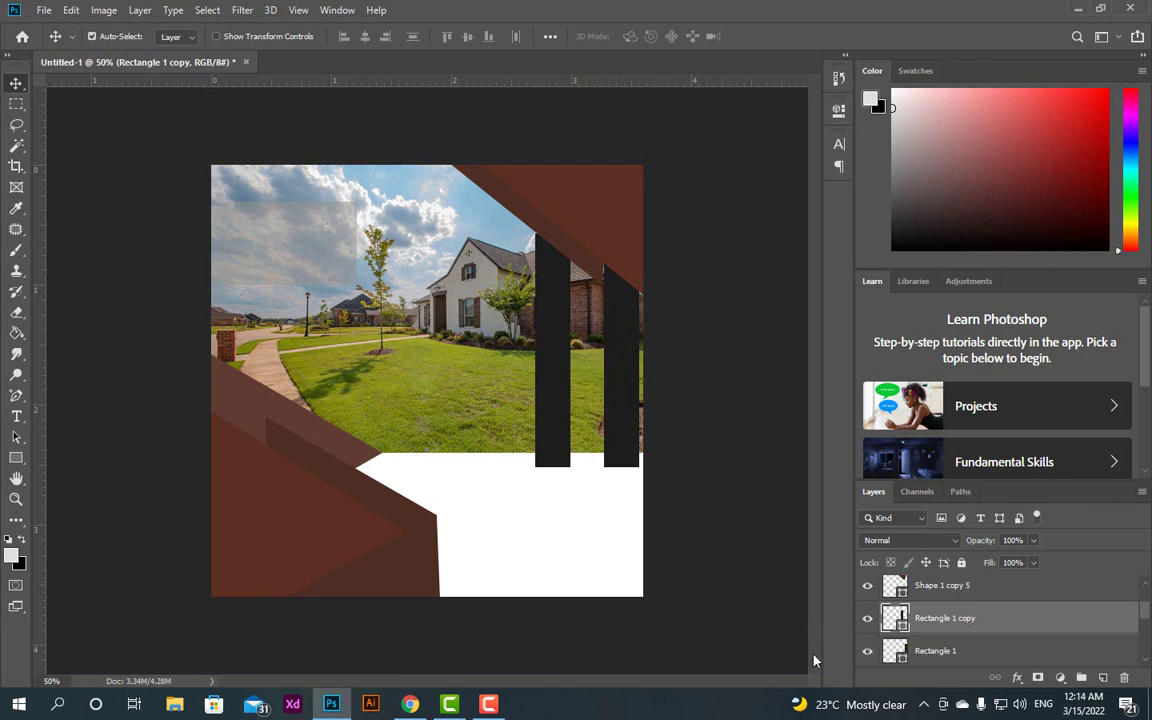
key(ctrl+t)
drag(555, 227, 555, 221)
click(766, 38)
Narrow both dark bars into slim posts by moving their left edges inward.
key(ctrl+t)
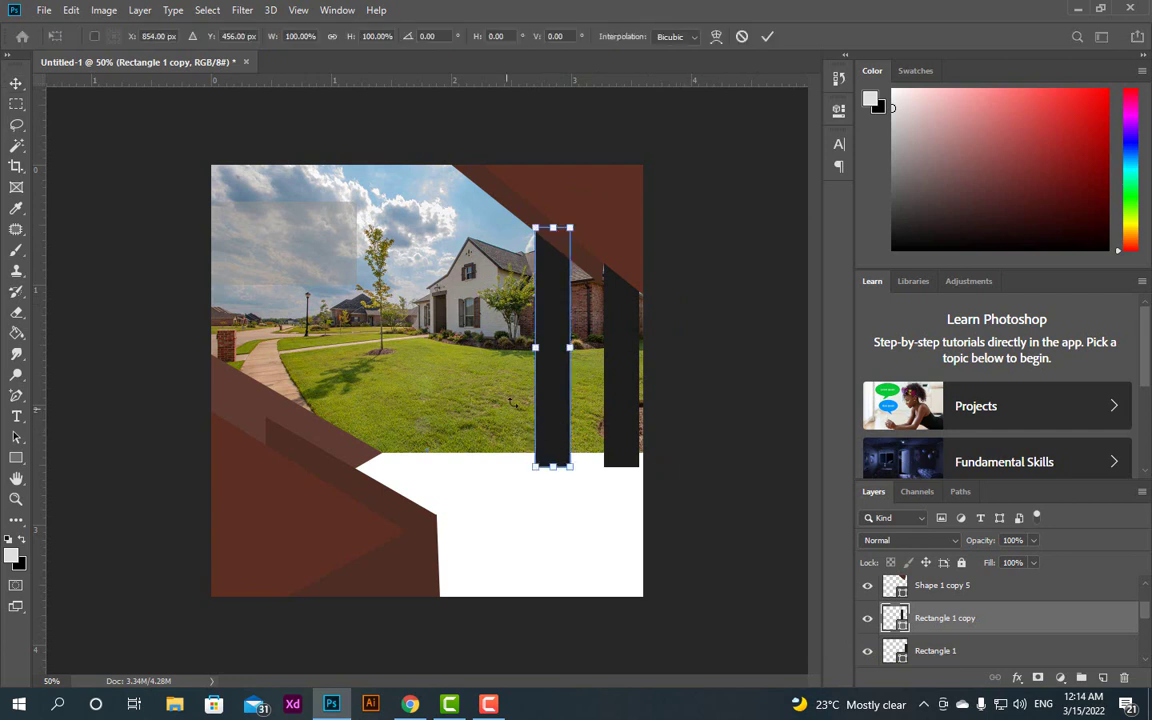
drag(537, 347, 547, 347)
click(766, 38)
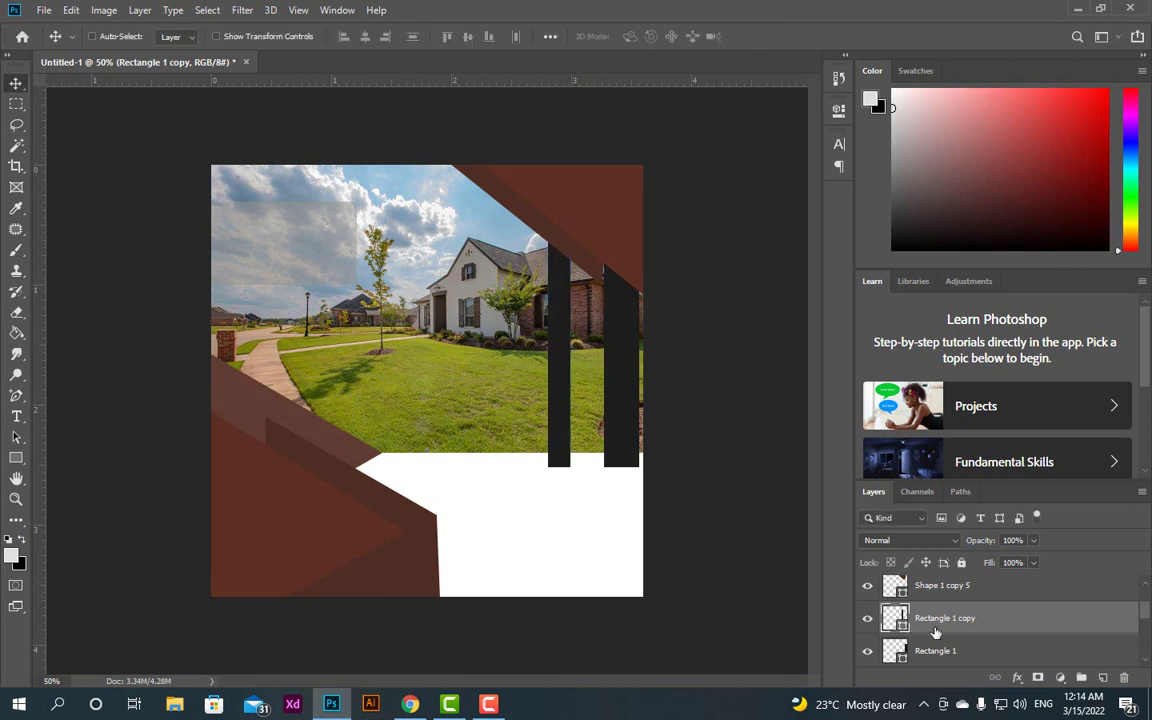
click(940, 651)
key(ctrl+t)
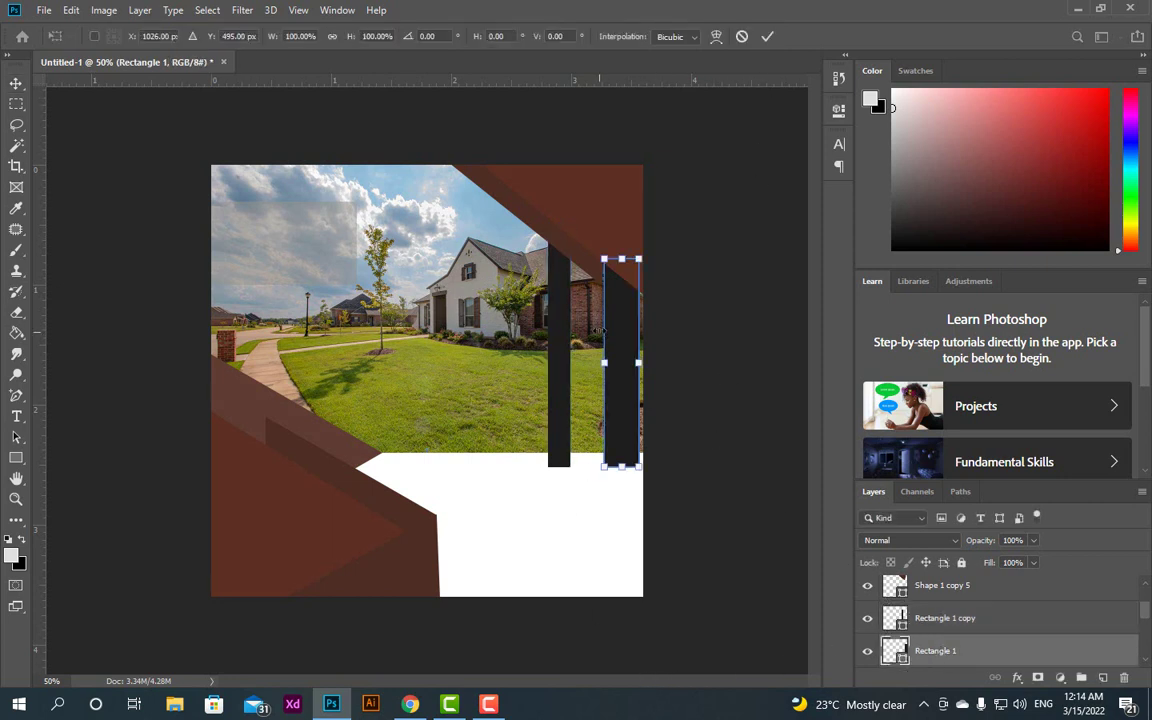
drag(609, 360, 618, 361)
click(766, 38)
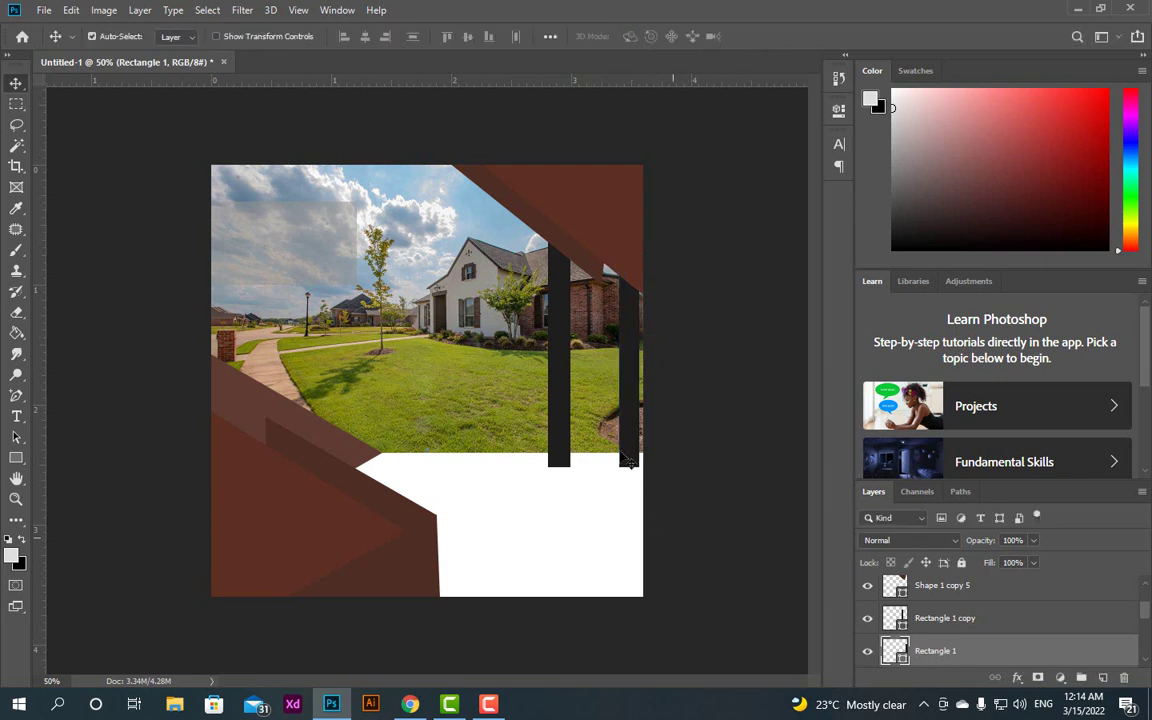
Widen the right bar slightly from its left edge, to 116% of its width.
key(ctrl+t)
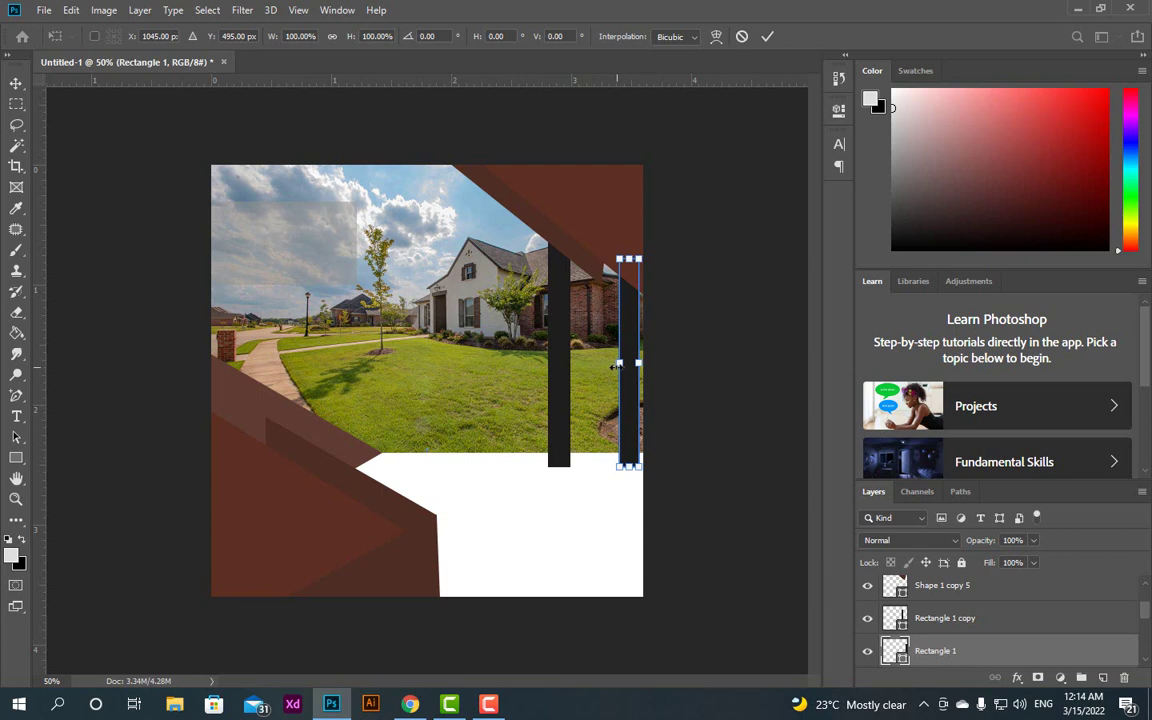
drag(614, 367, 613, 367)
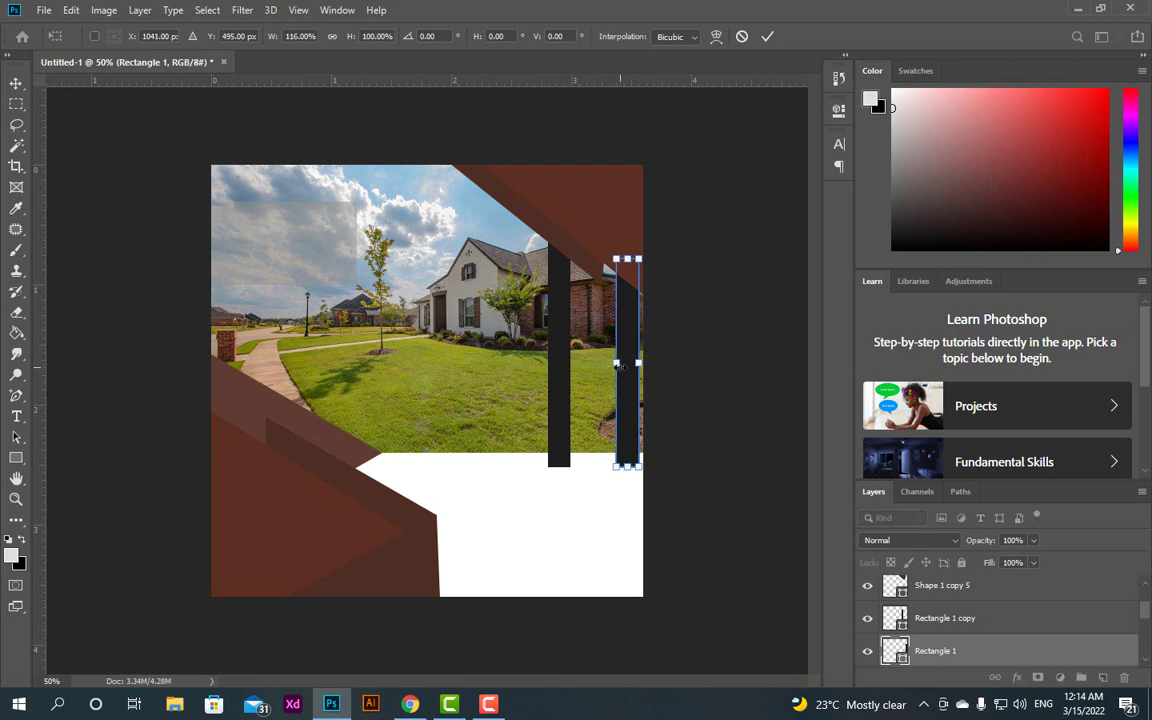
click(767, 36)
Nudge the left bar about 20 px to the right, closer to the right bar.
click(938, 620)
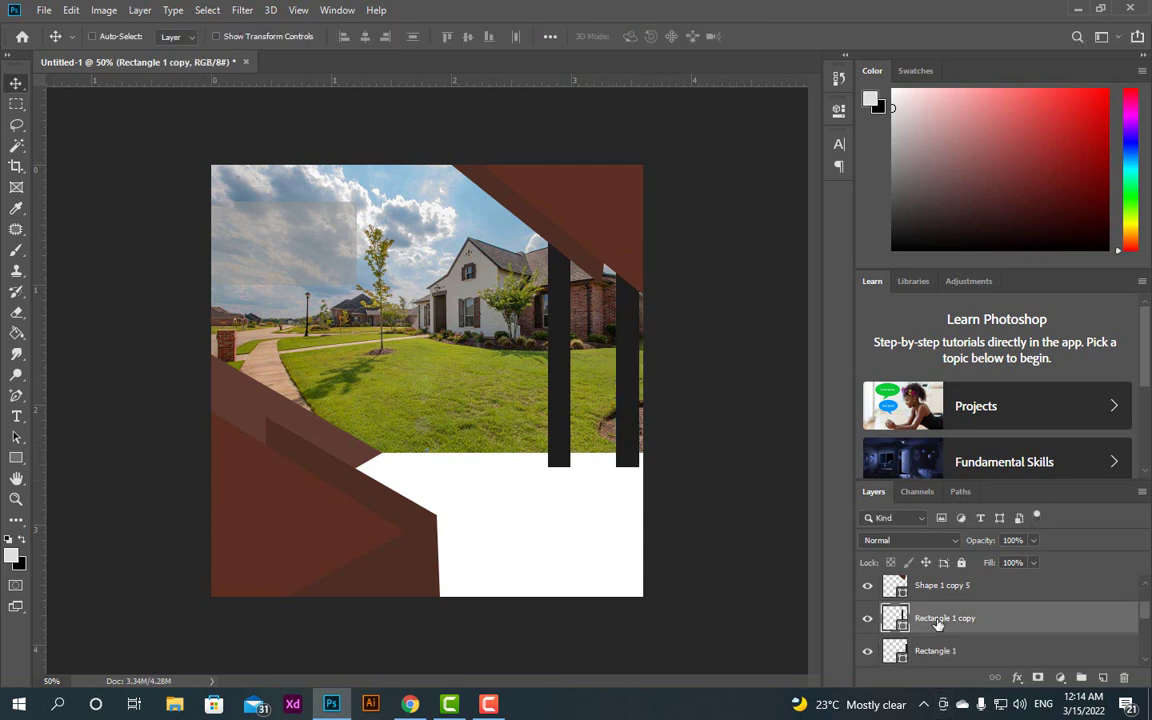
key(Right)
key(Right)
key(Right)
key(Right)
key(Right)
key(Right)
key(Right)
key(Right)
key(Right)
key(Right)
key(Right)
key(Right)
key(Right)
key(Right)
key(Right)
key(Right)
key(Right)
key(Right)
key(Right)
key(Right)
key(Right)
key(Right)
key(Right)
key(Right)
key(Right)
key(Right)
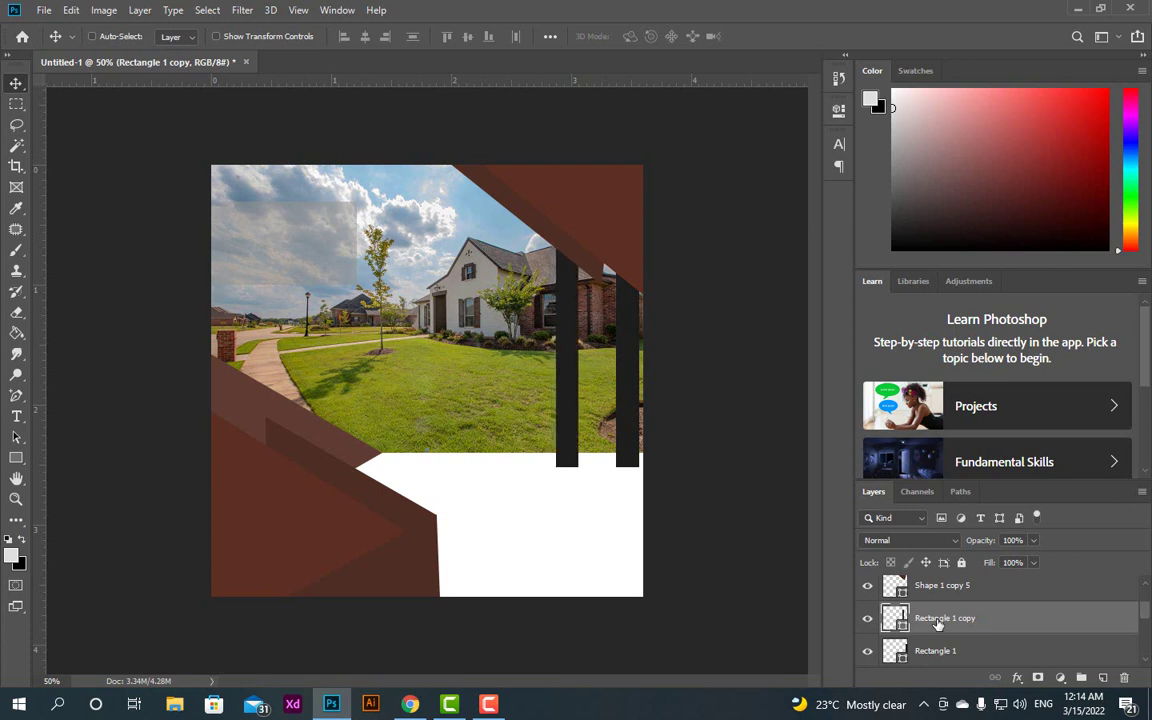
Nudge the left bar slightly further right, closer to the right bar.
key(Right)
key(Right)
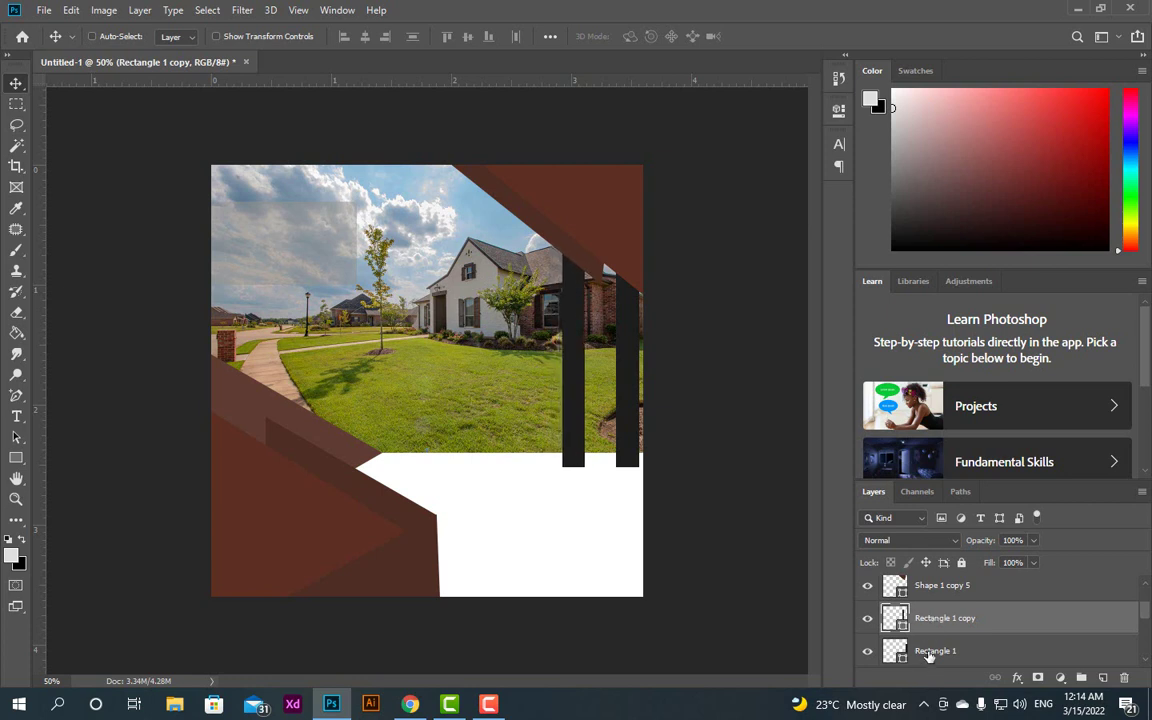
With the Pen tool, draw a small black triangle about 32 × 32 px beside the right bar's foot, layered just above Rectangle 1.
click(928, 652)
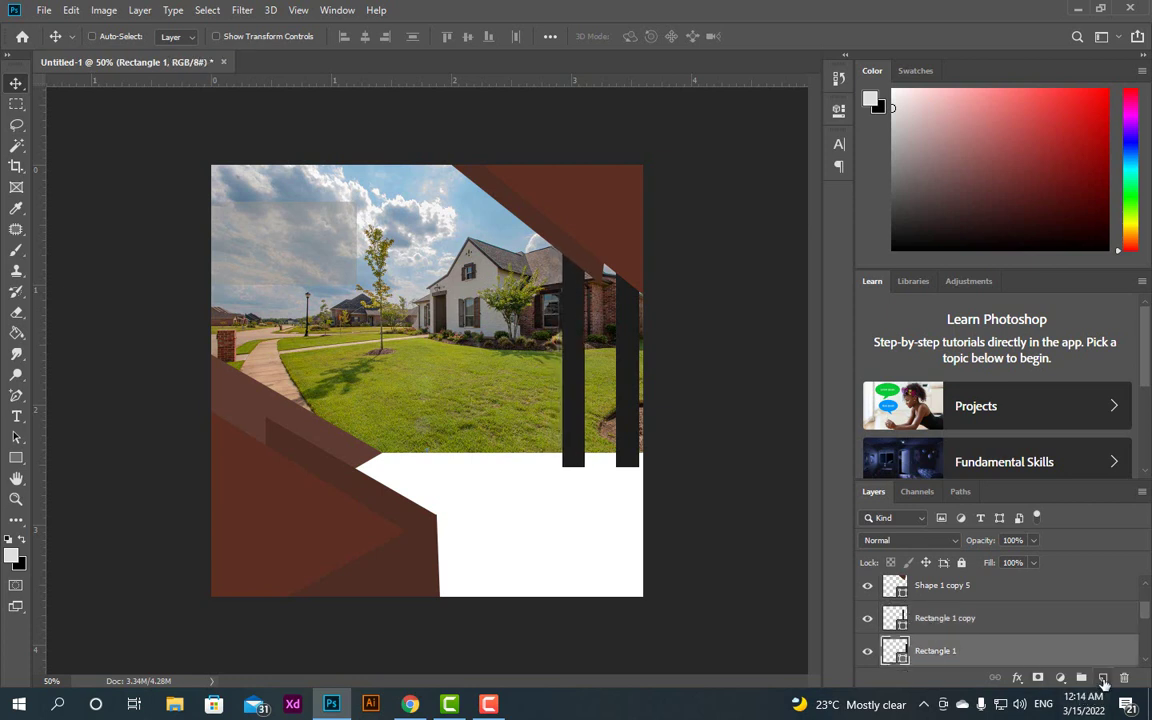
click(1104, 680)
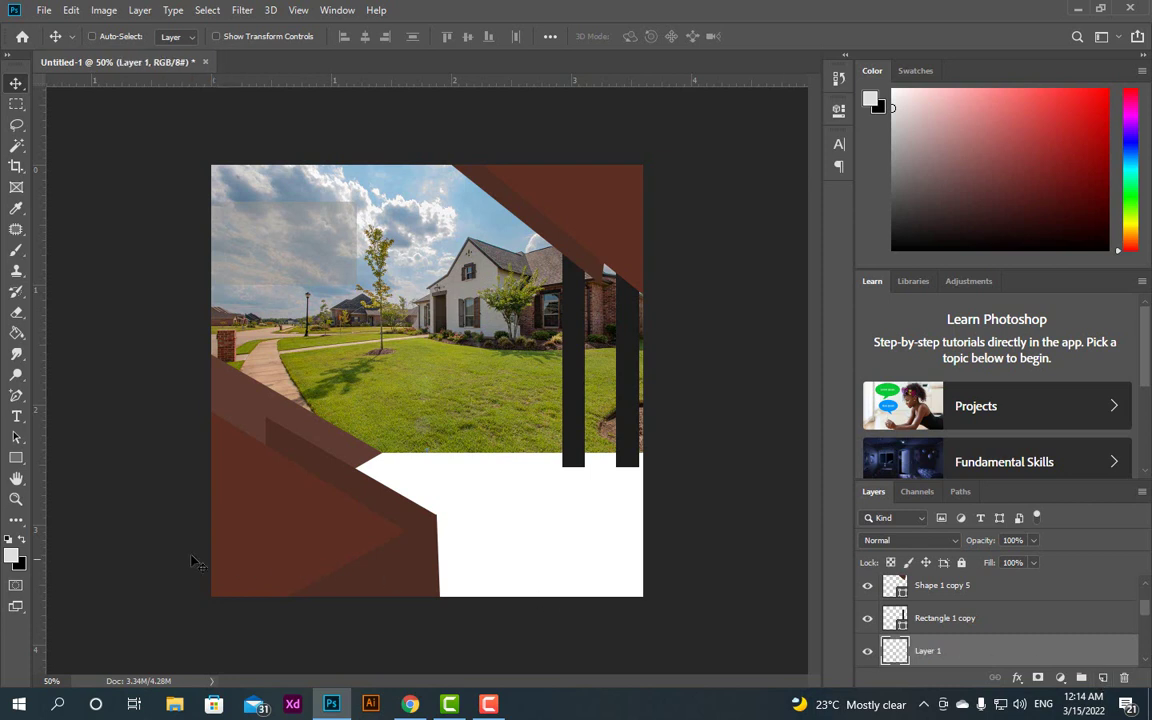
click(16, 395)
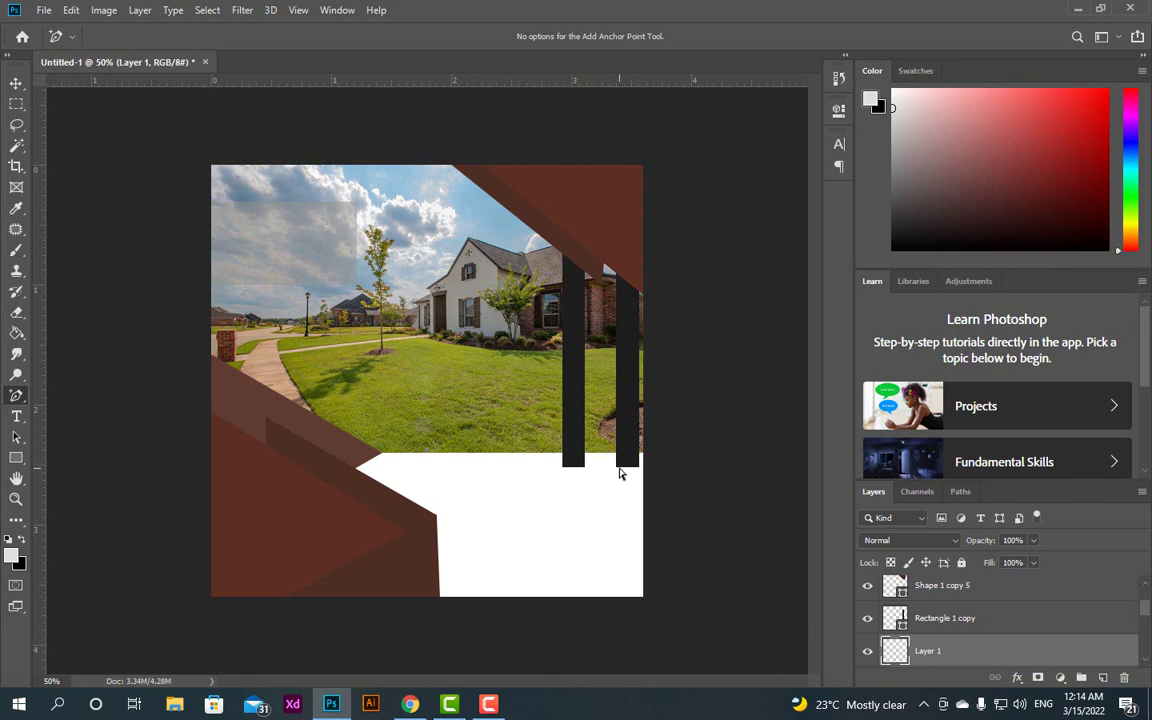
right_click(16, 400)
click(60, 393)
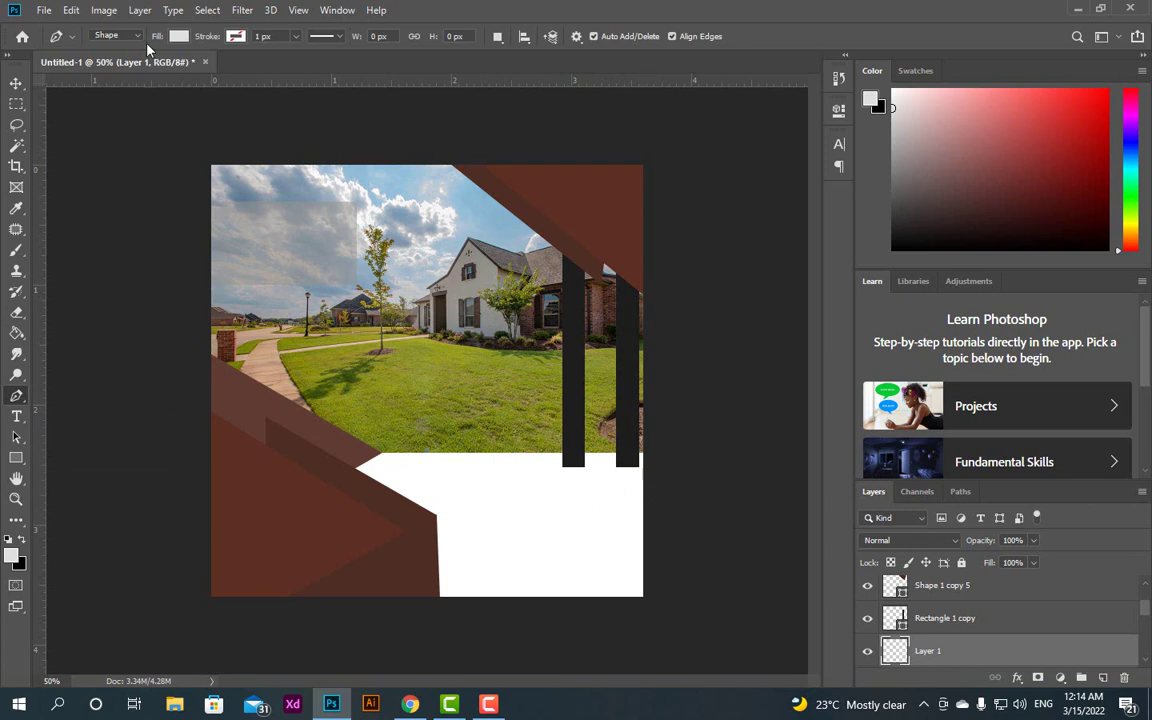
click(178, 37)
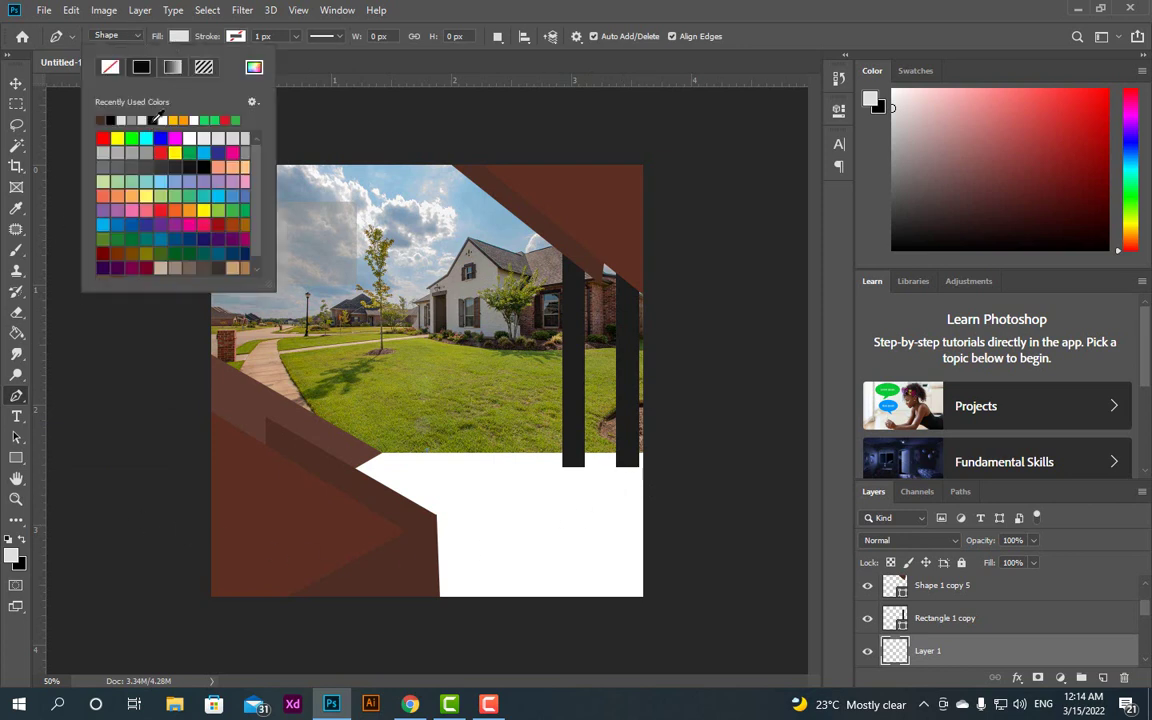
click(154, 120)
click(175, 38)
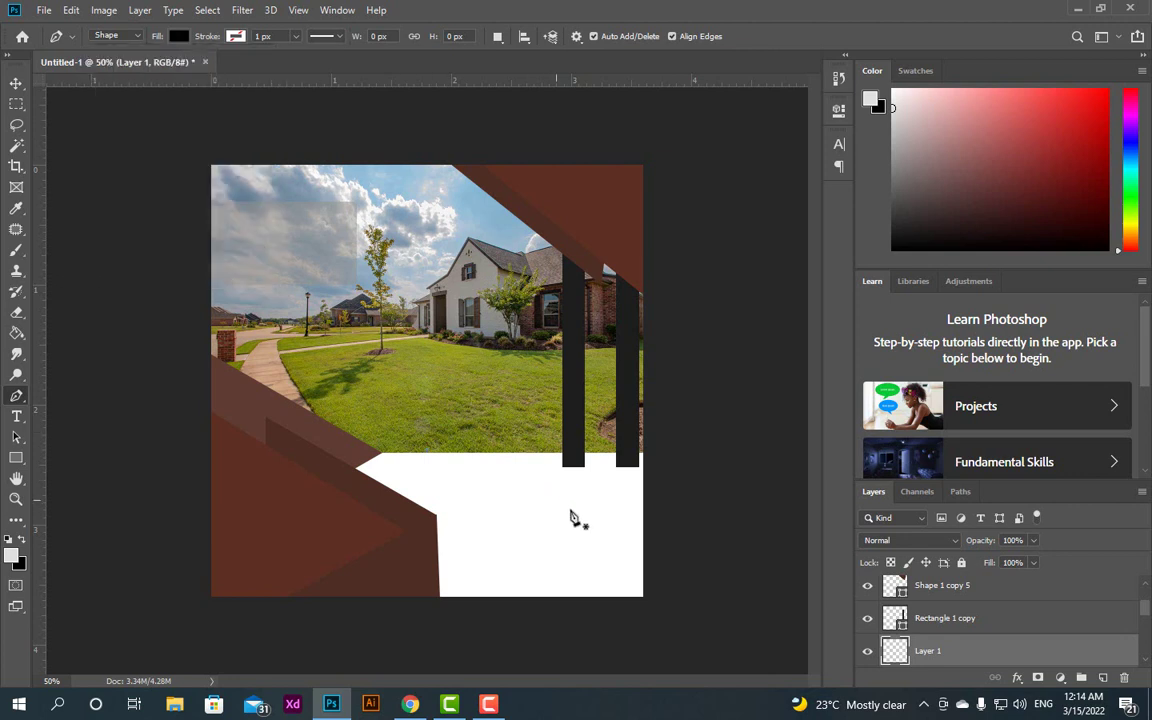
click(617, 470)
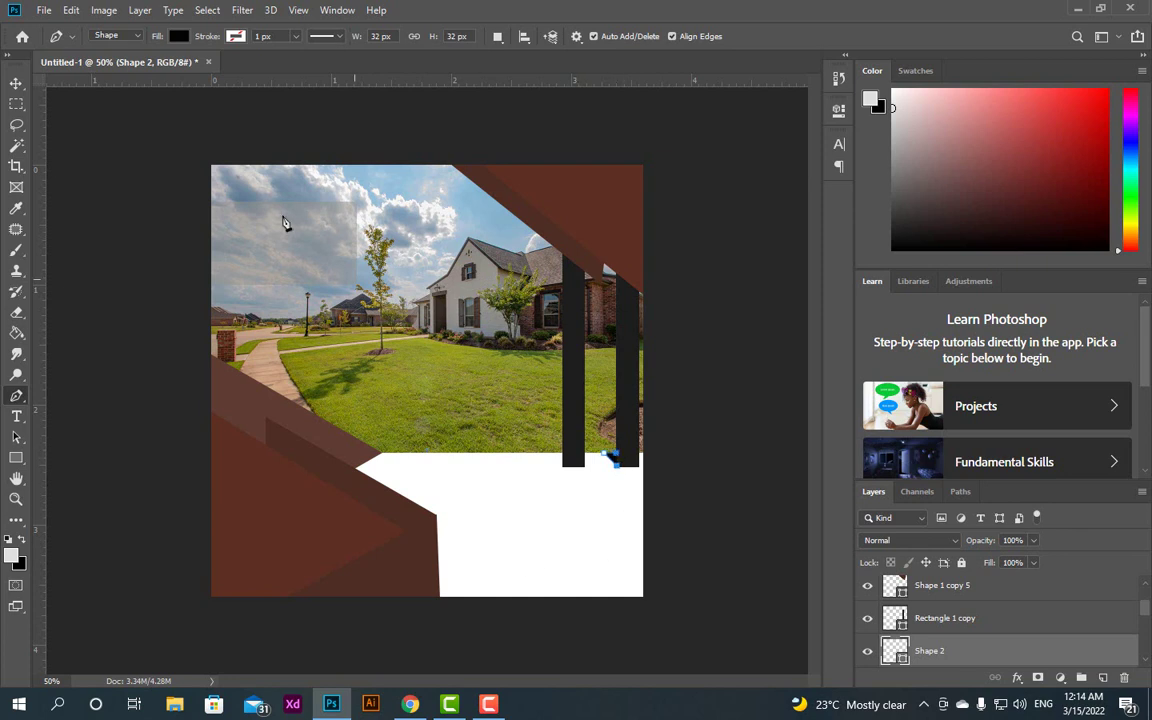
Fine-tune the small black triangle's position so it meets the left side of the right bar's foot.
click(16, 83)
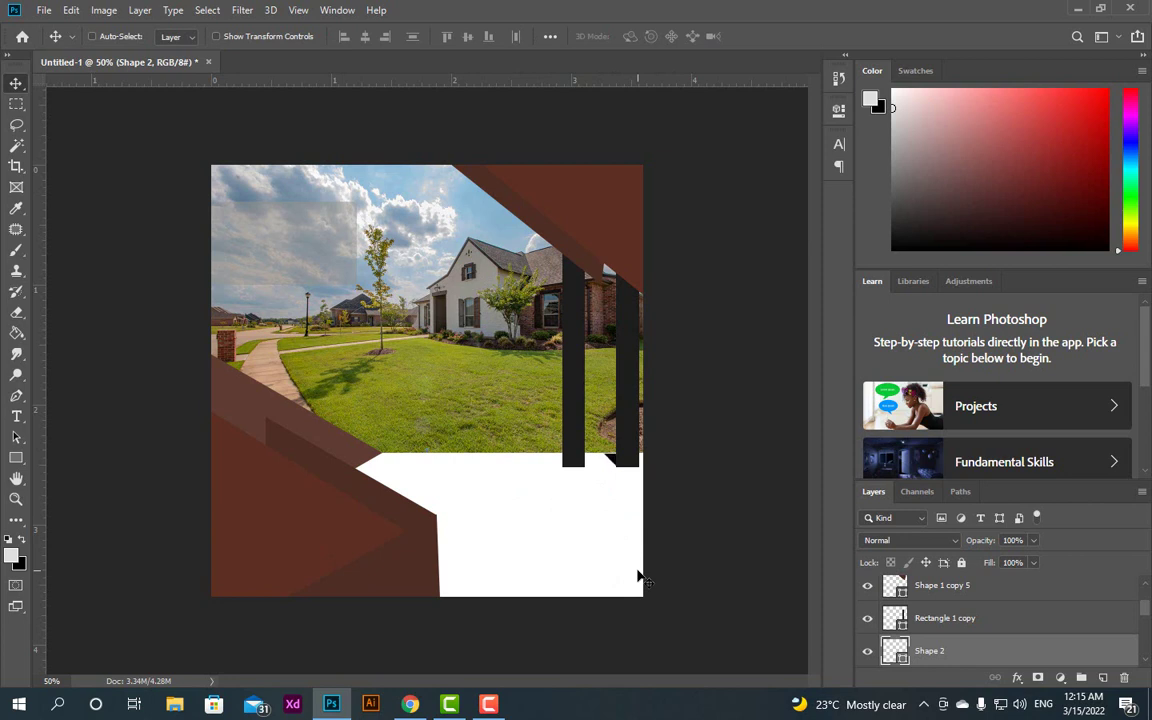
key(ctrl+t)
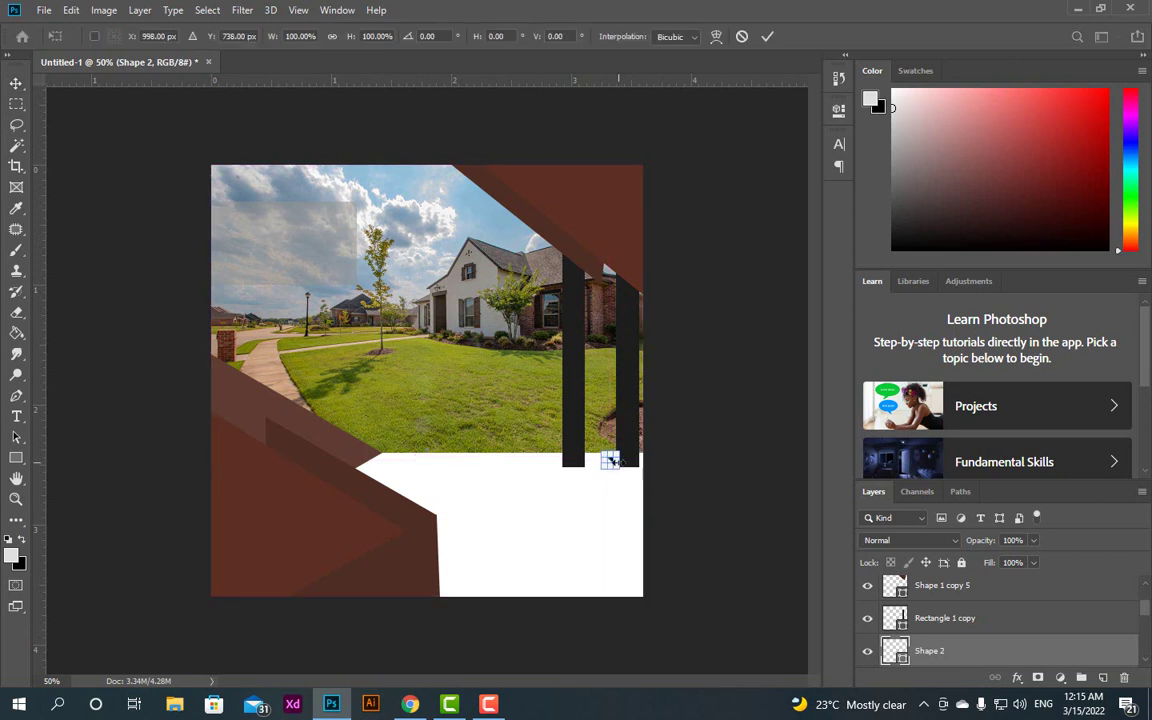
drag(608, 458, 612, 453)
click(767, 37)
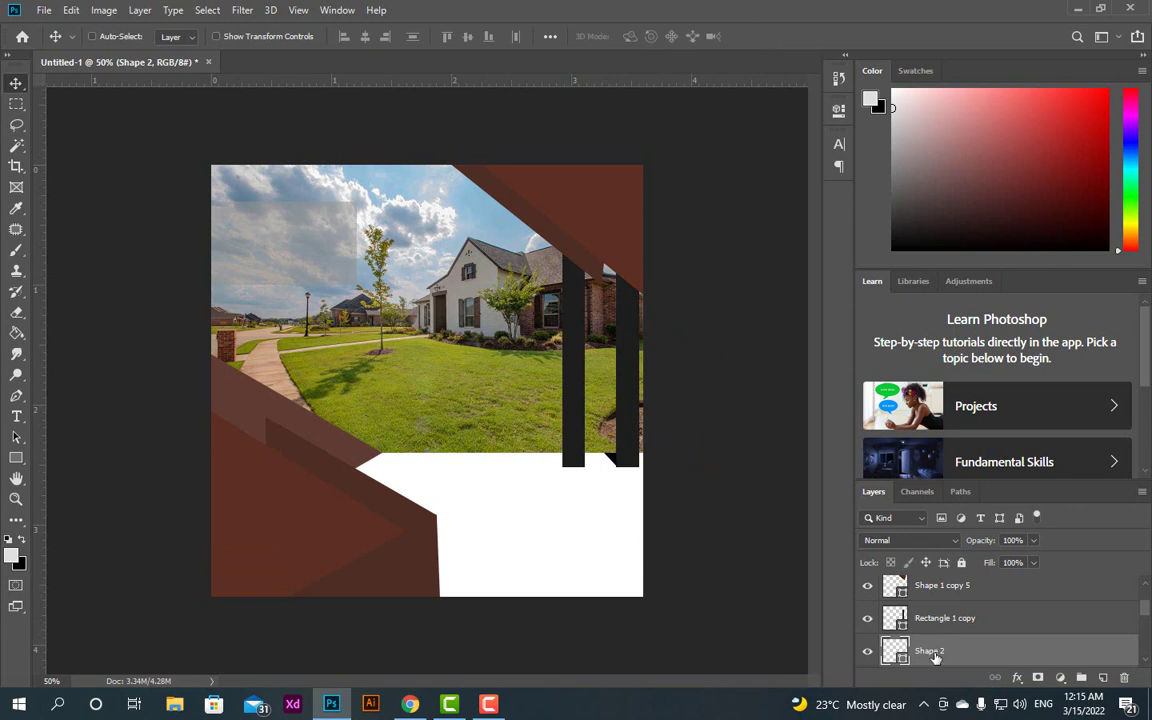
key(ctrl+j)
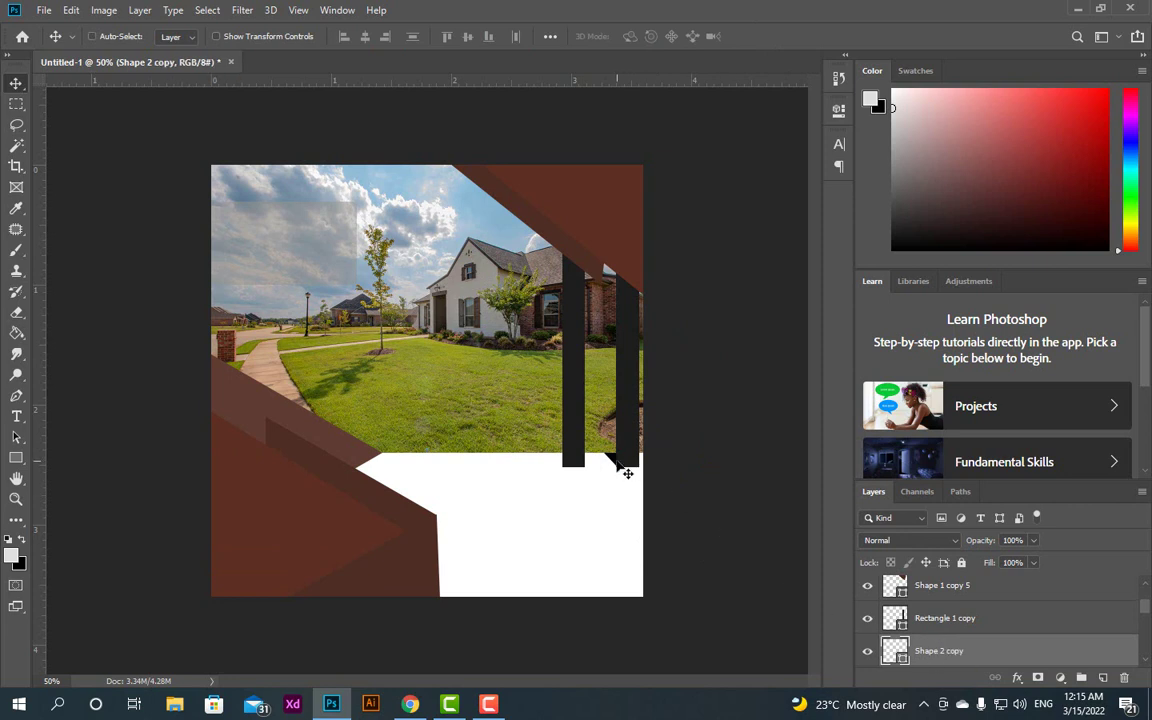
drag(617, 470, 600, 459)
scroll(915, 645, down, 1)
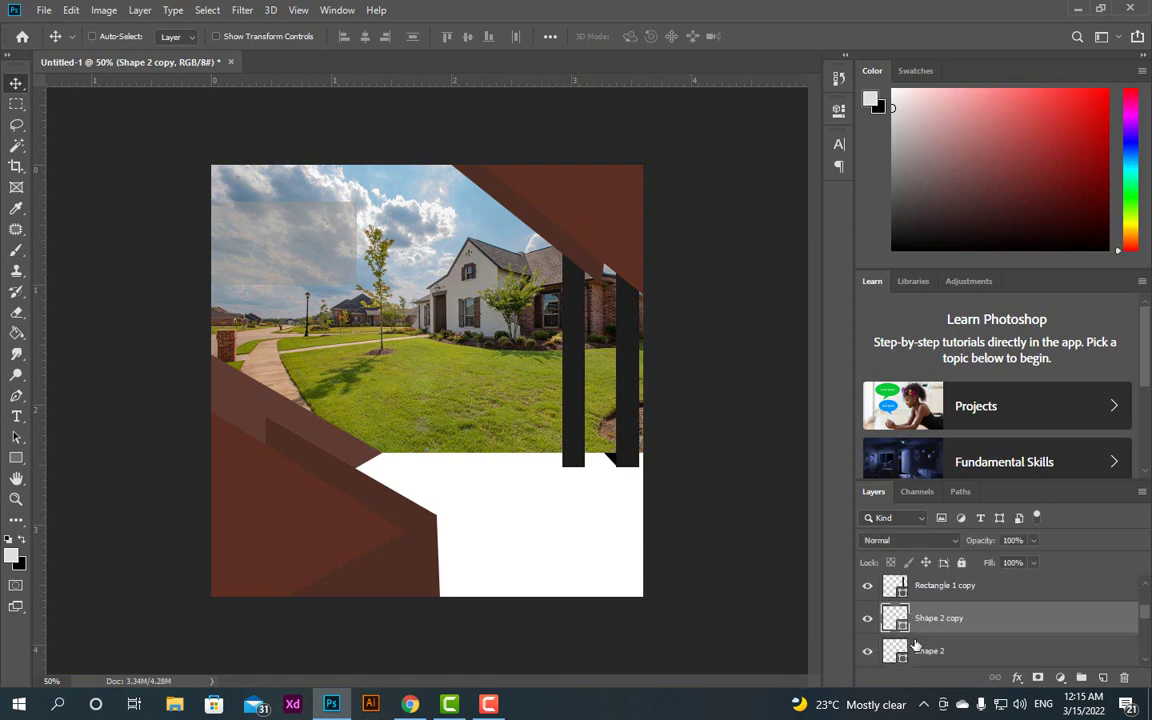
click(867, 651)
click(867, 618)
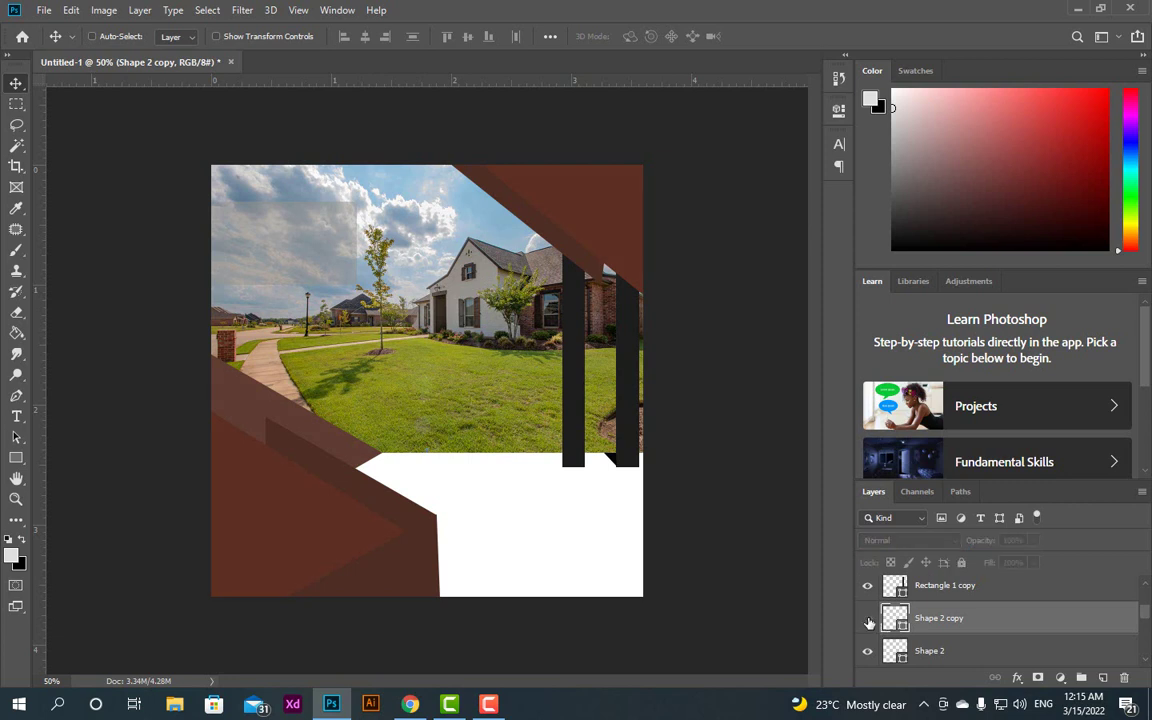
click(868, 619)
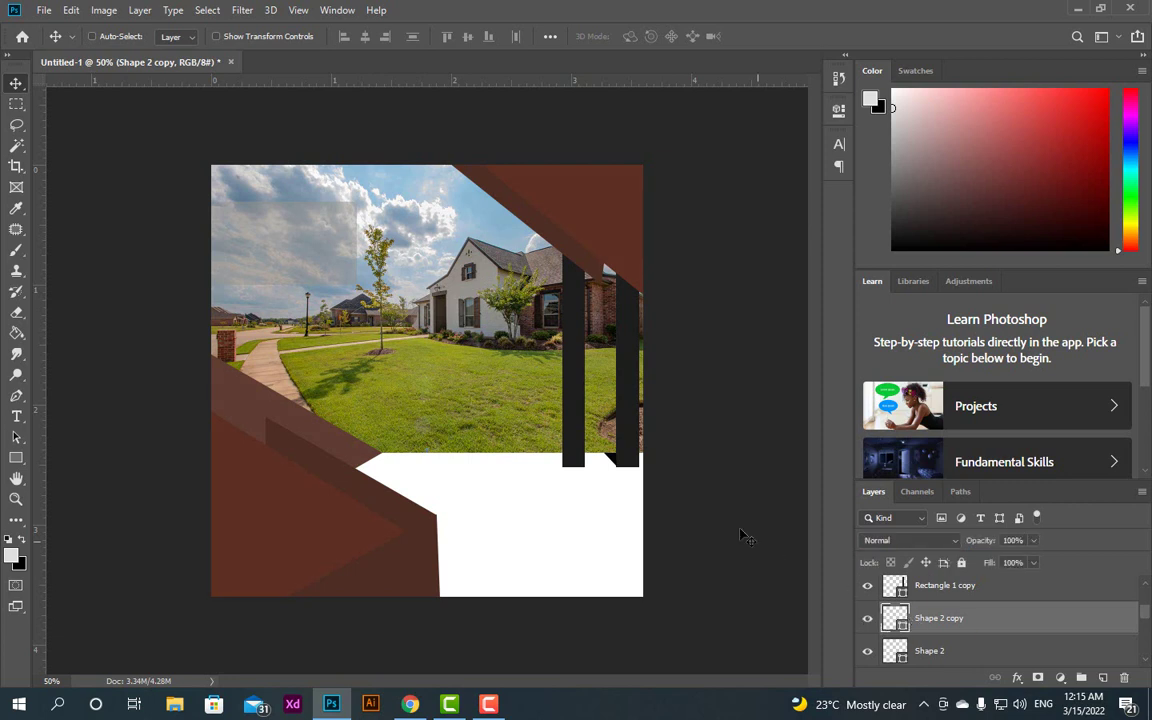
mouse_move(612, 463)
mouse_down()
mouse_move(586, 457)
mouse_move(600, 472)
mouse_up()
click(960, 651)
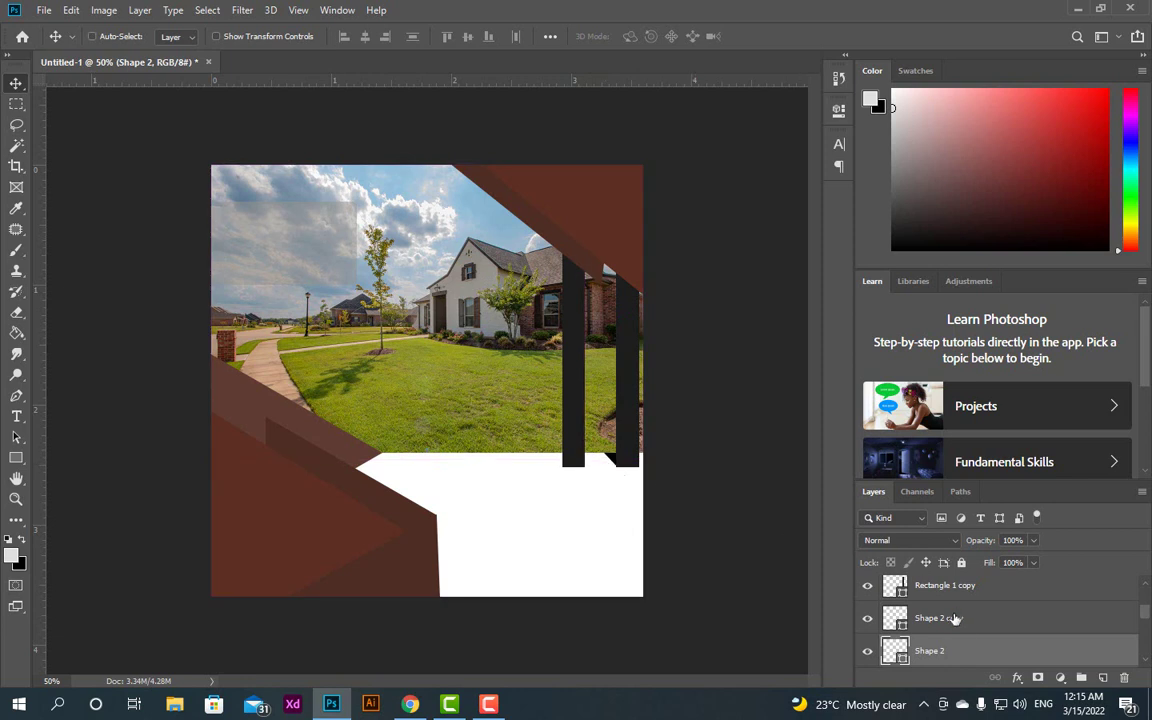
click(880, 618)
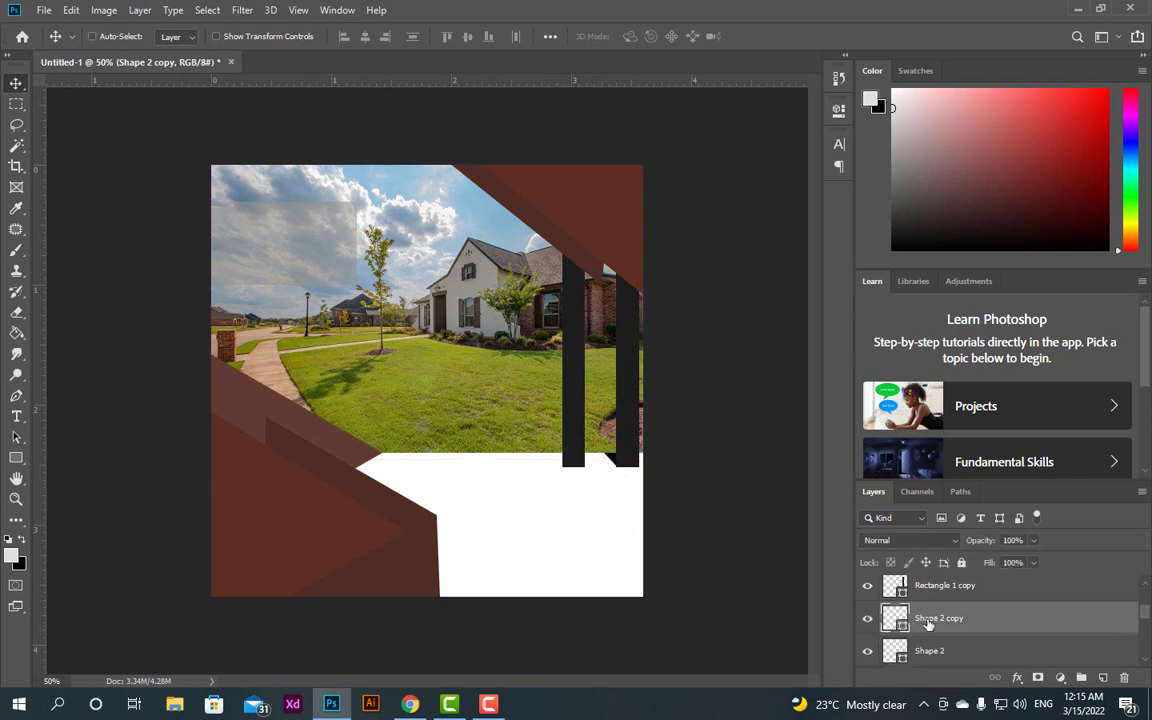
key(Delete)
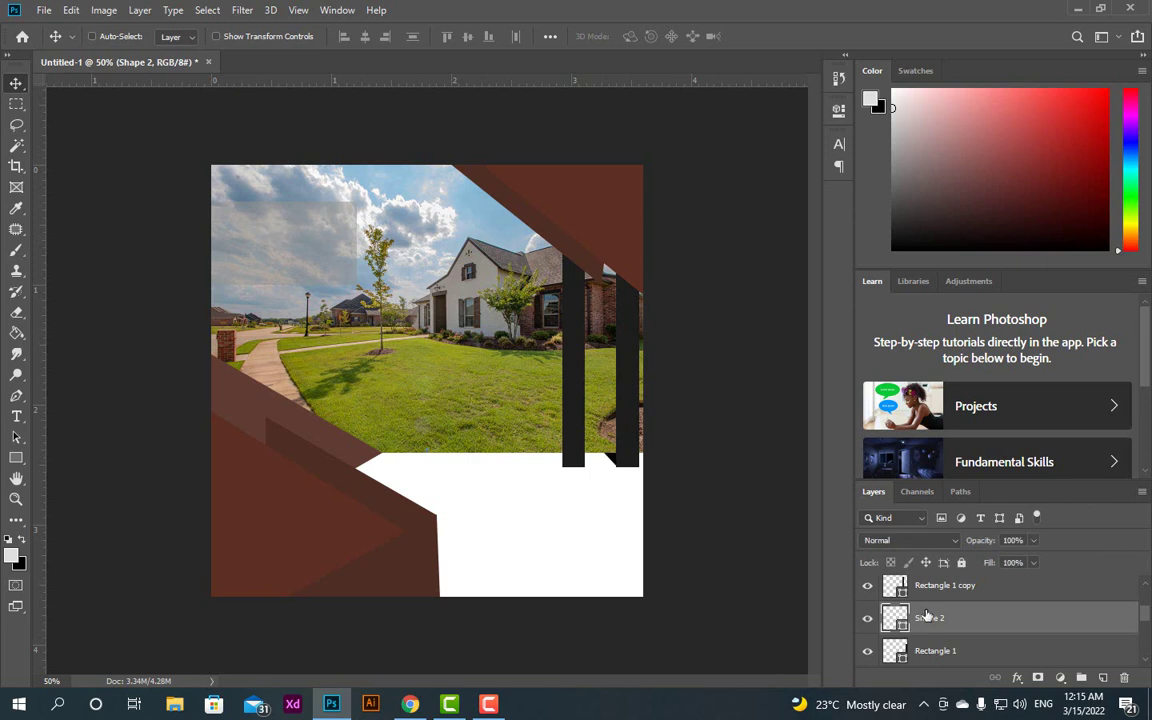
Duplicate the small black triangle and place the copy at the left side of the left bar's foot.
key(ctrl+j)
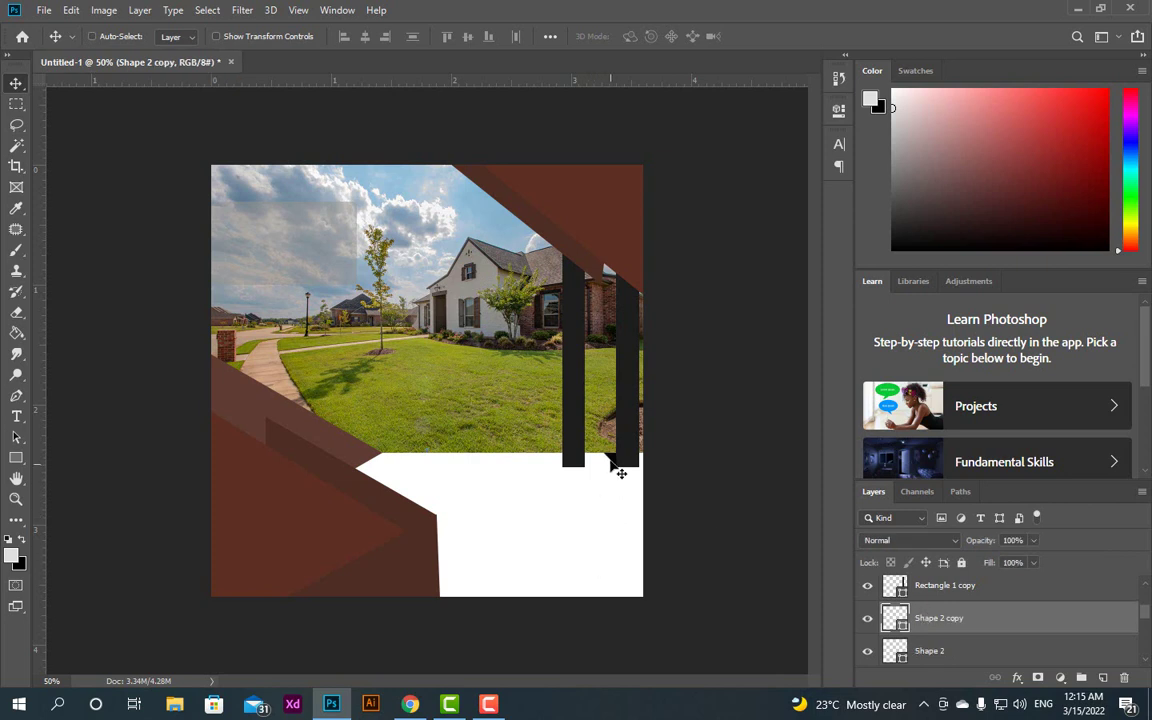
drag(620, 463, 576, 462)
Draw a full-width black rectangle across the white area below the photo, layered directly above the house photo.
scroll(990, 648, down, 2)
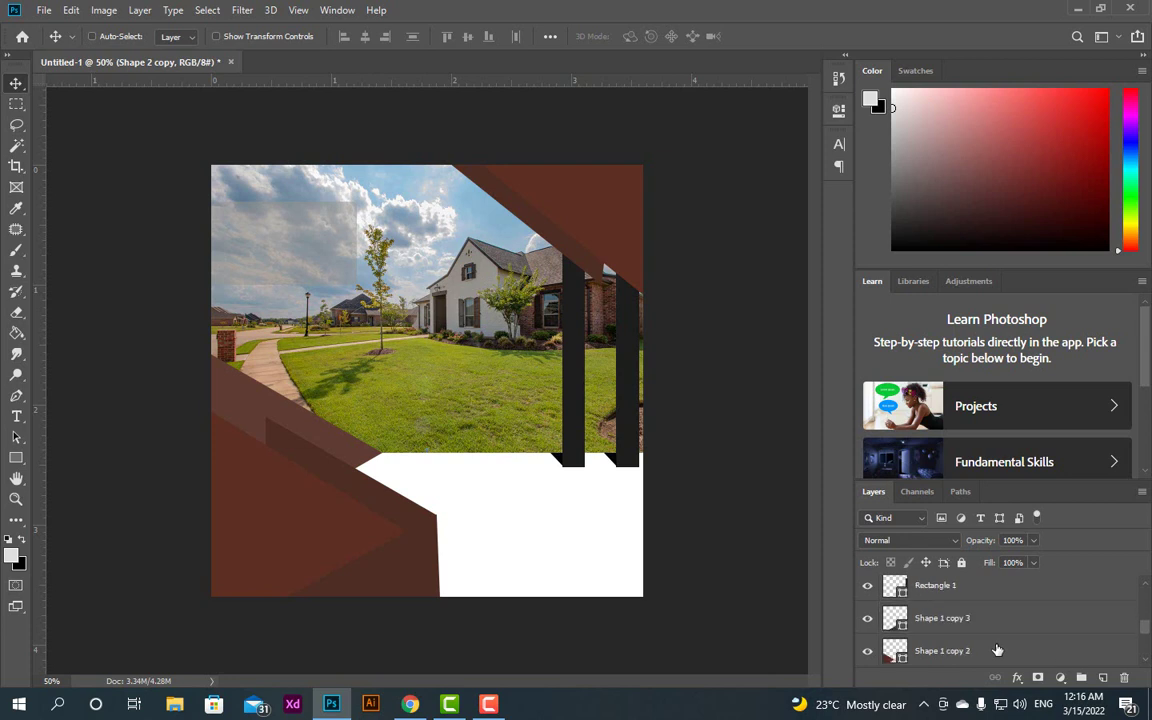
scroll(997, 650, down, 3)
click(970, 618)
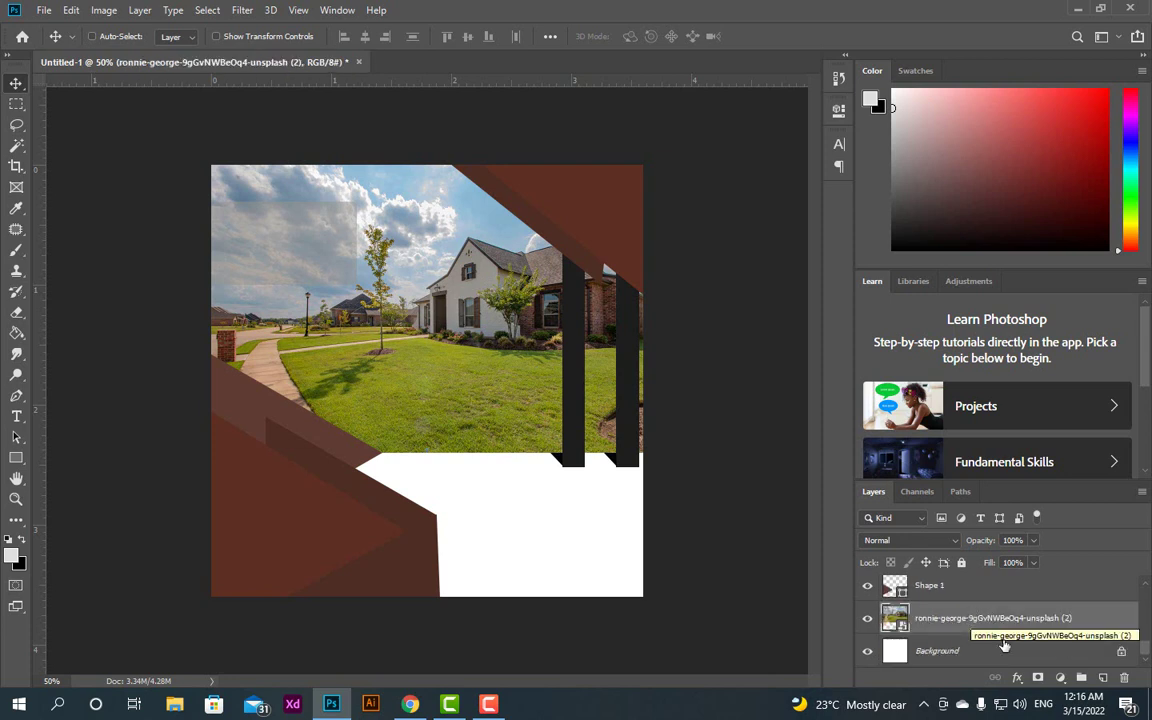
click(1104, 678)
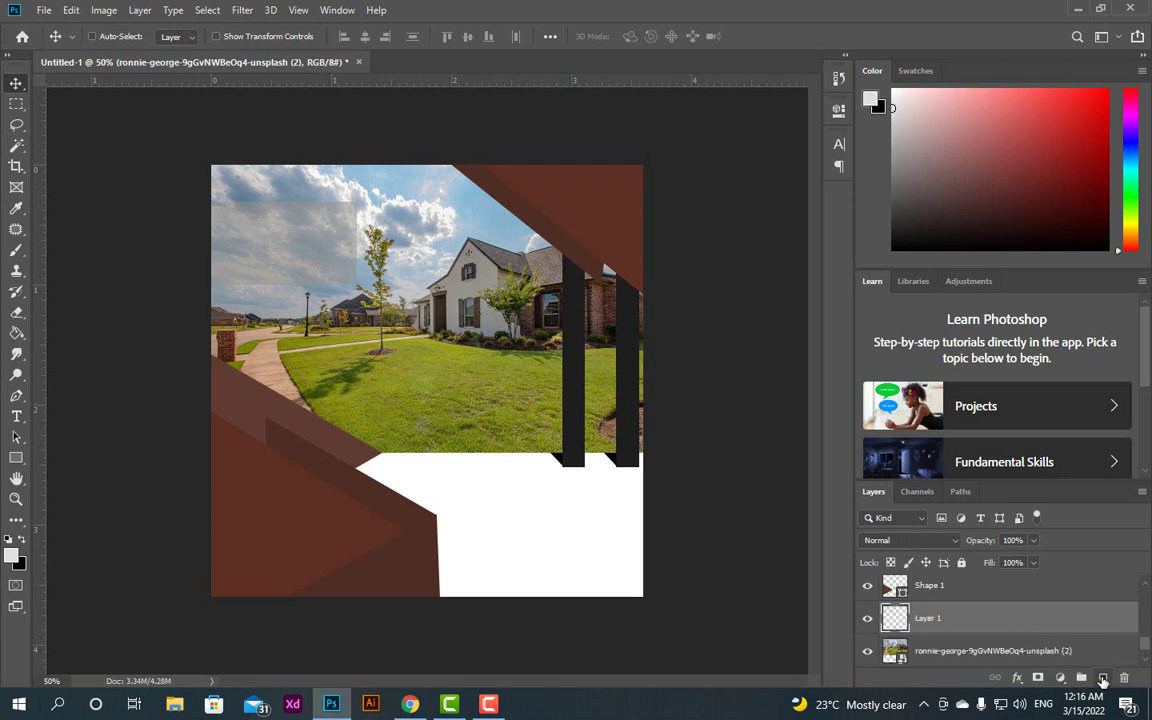
click(16, 459)
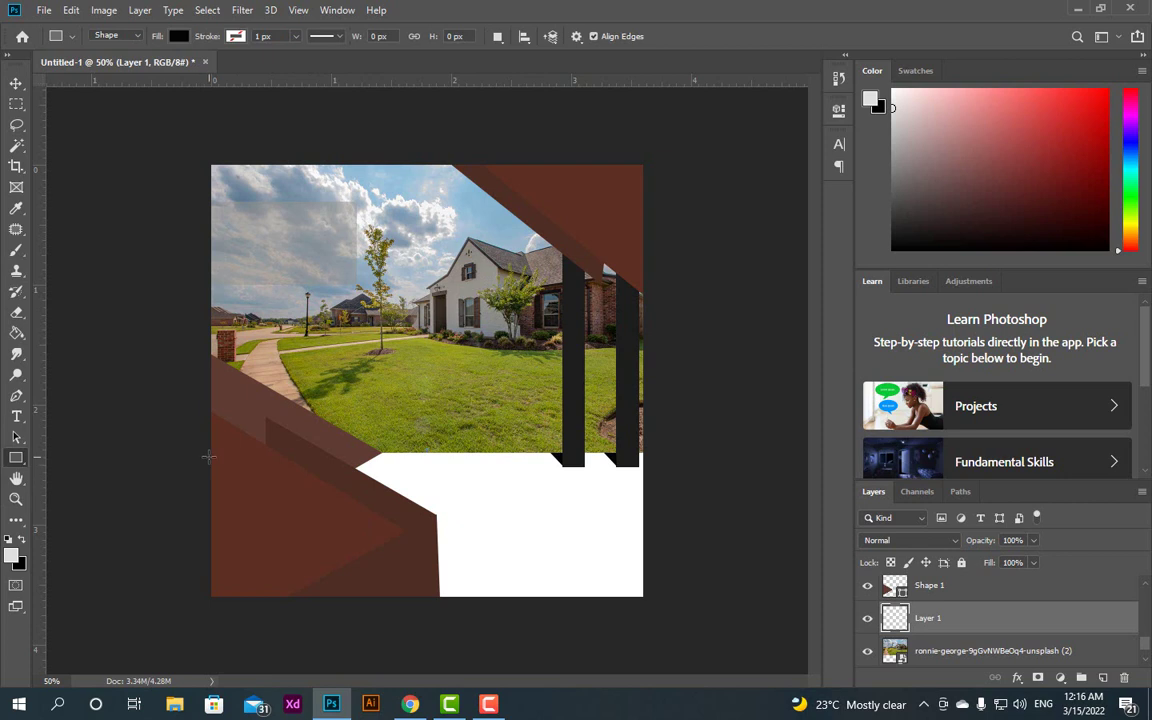
drag(208, 458, 688, 543)
drag(563, 506, 563, 519)
key(v)
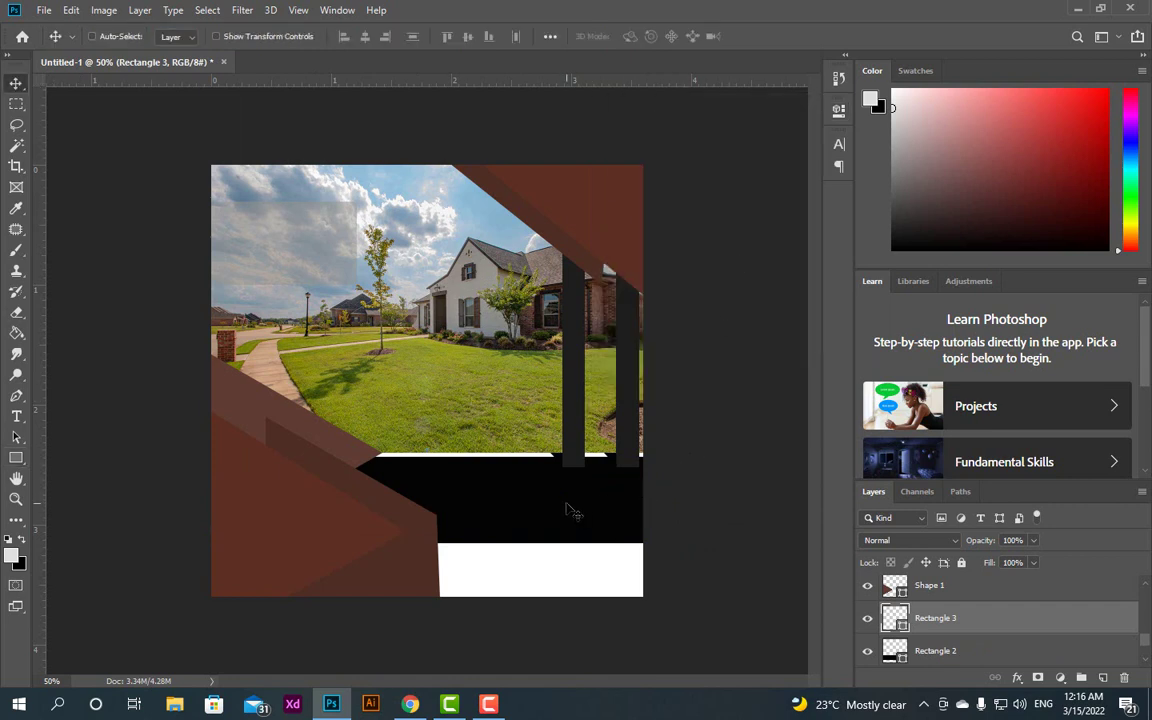
mouse_move(571, 507)
mouse_down()
mouse_move(568, 480)
mouse_move(571, 507)
mouse_up()
Move the black band down about 40 px and reduce its height to 80.56% from its top edge.
click(975, 652)
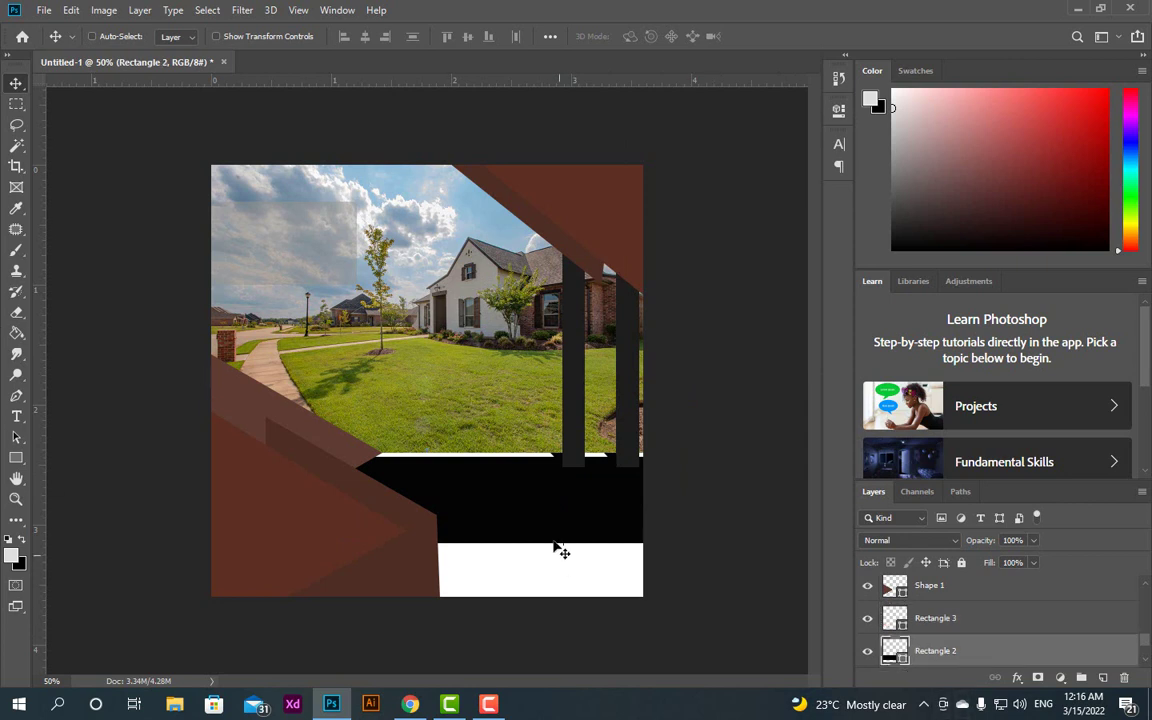
drag(551, 510, 549, 525)
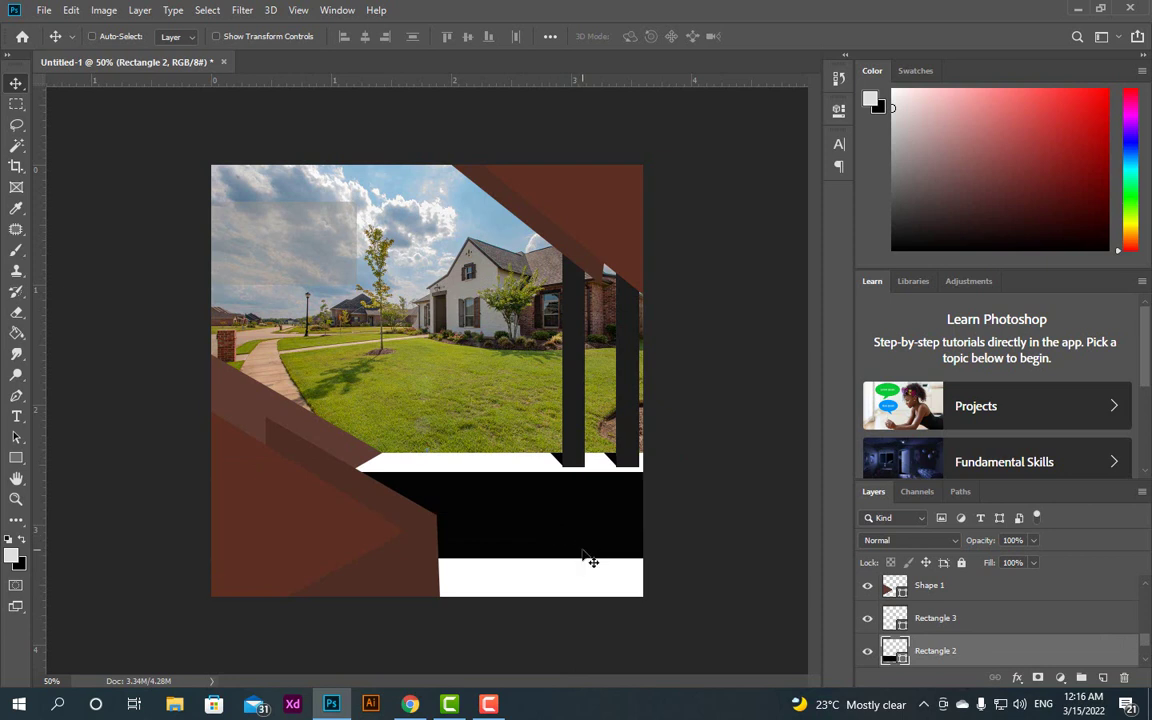
key(ctrl)
key(ctrl+t)
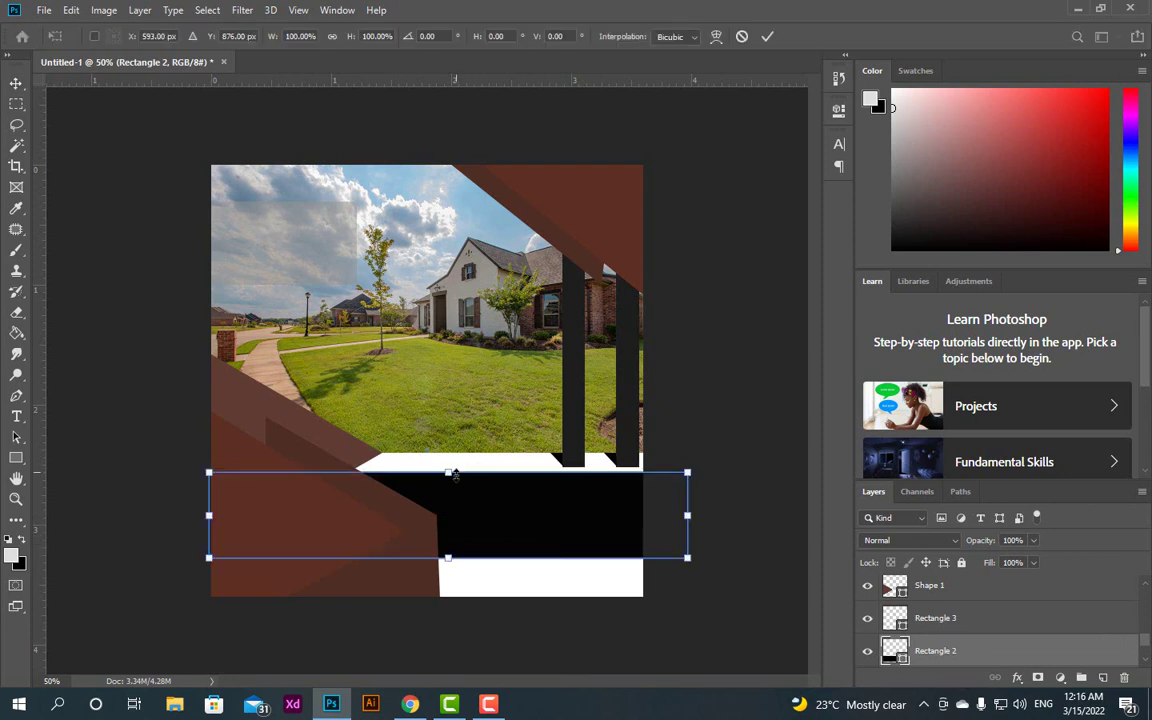
drag(449, 472, 450, 488)
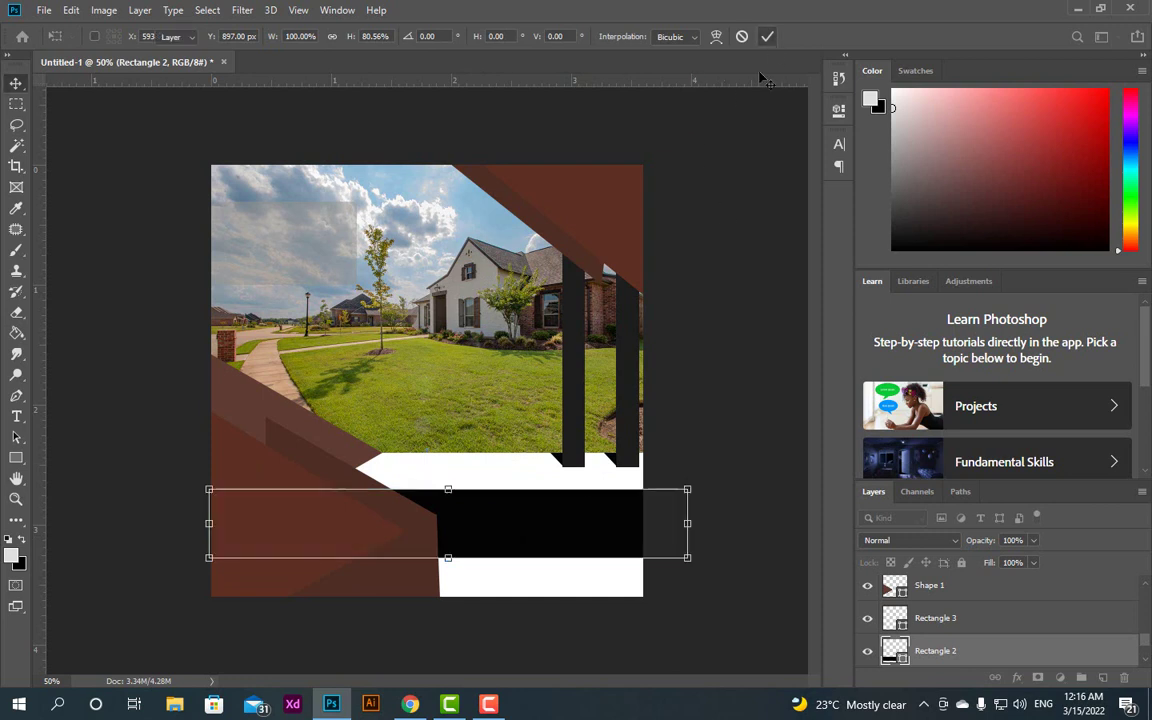
key(Return)
Raise the black band about 30 px so it sits just below the feet of the two bars.
drag(617, 520, 612, 513)
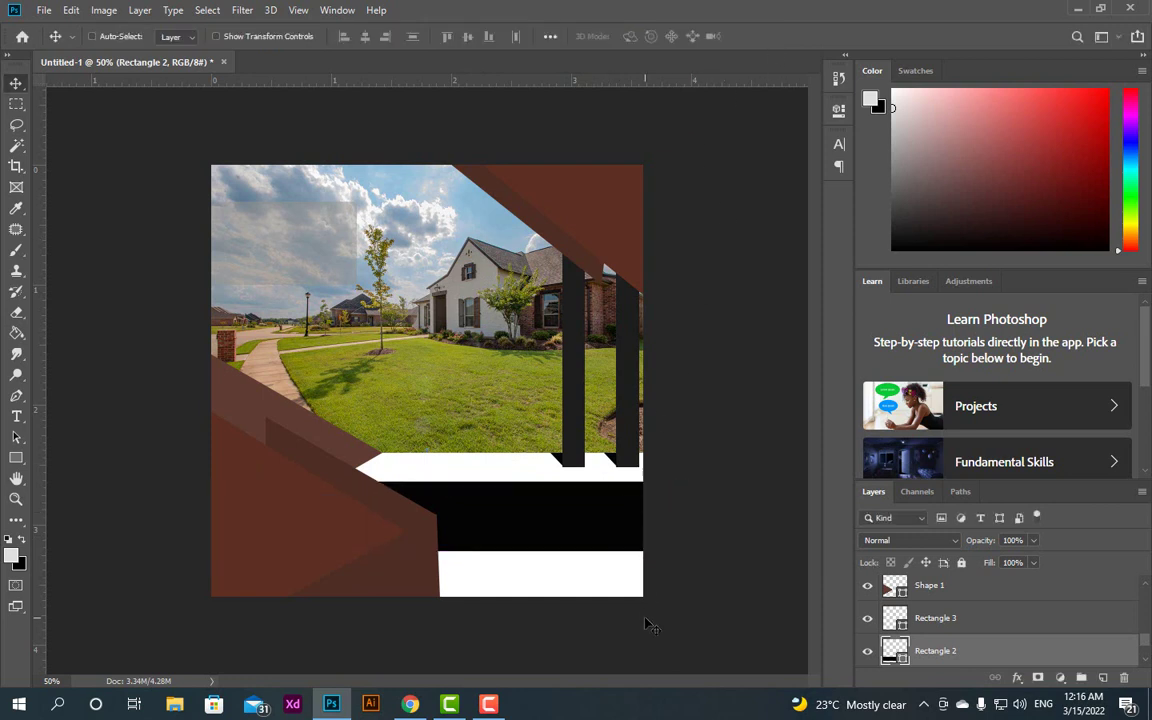
key(Down)
key(Down)
key(Up)
key(Up)
key(Up)
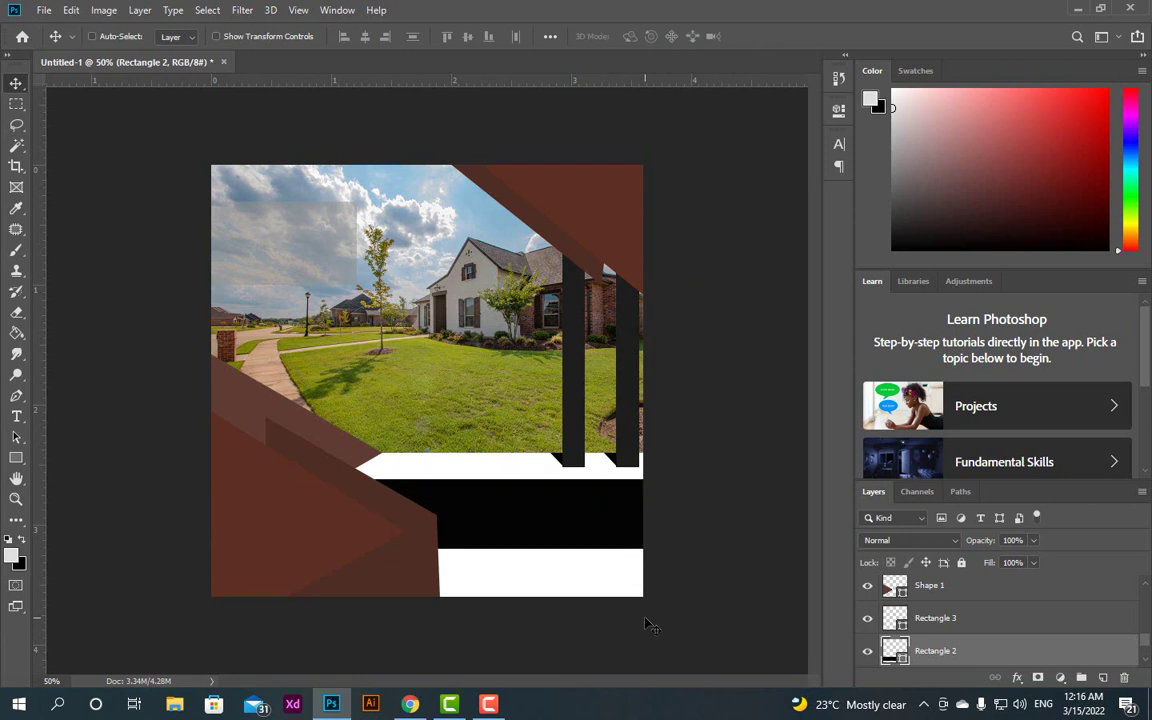
key(Up)
key(Up)
key(Up)
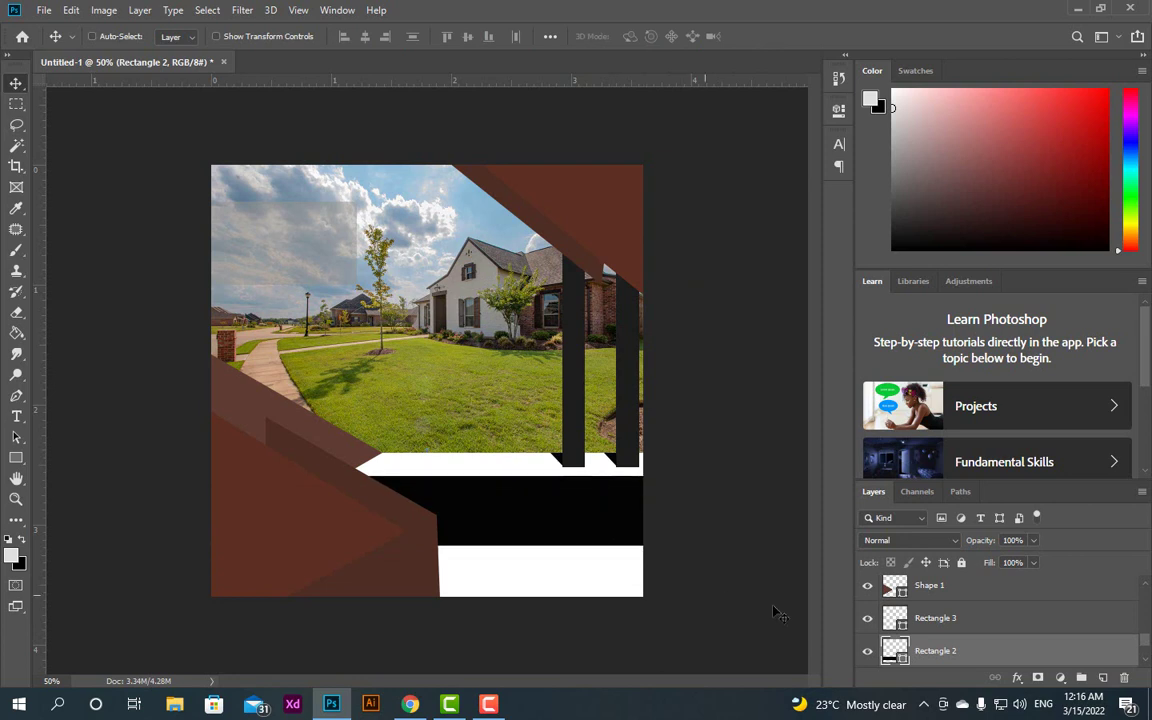
Change the horizontal band's fill colour to dark grey 2e302f.
double_click(895, 651)
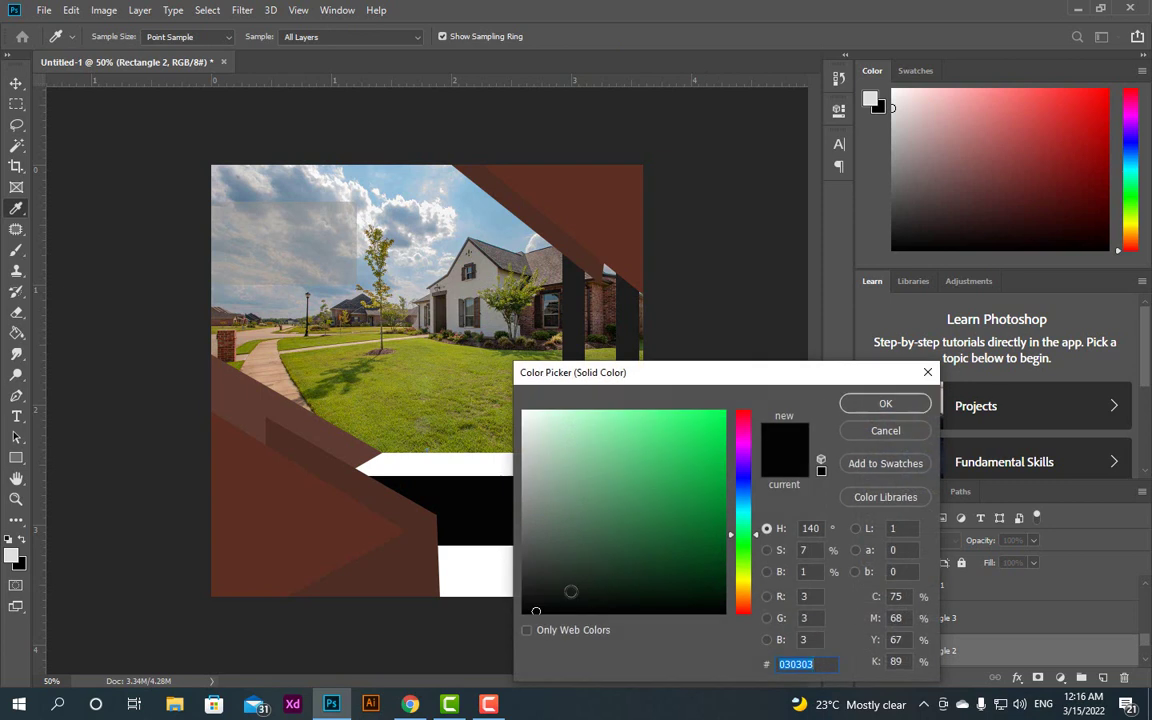
drag(571, 591, 529, 576)
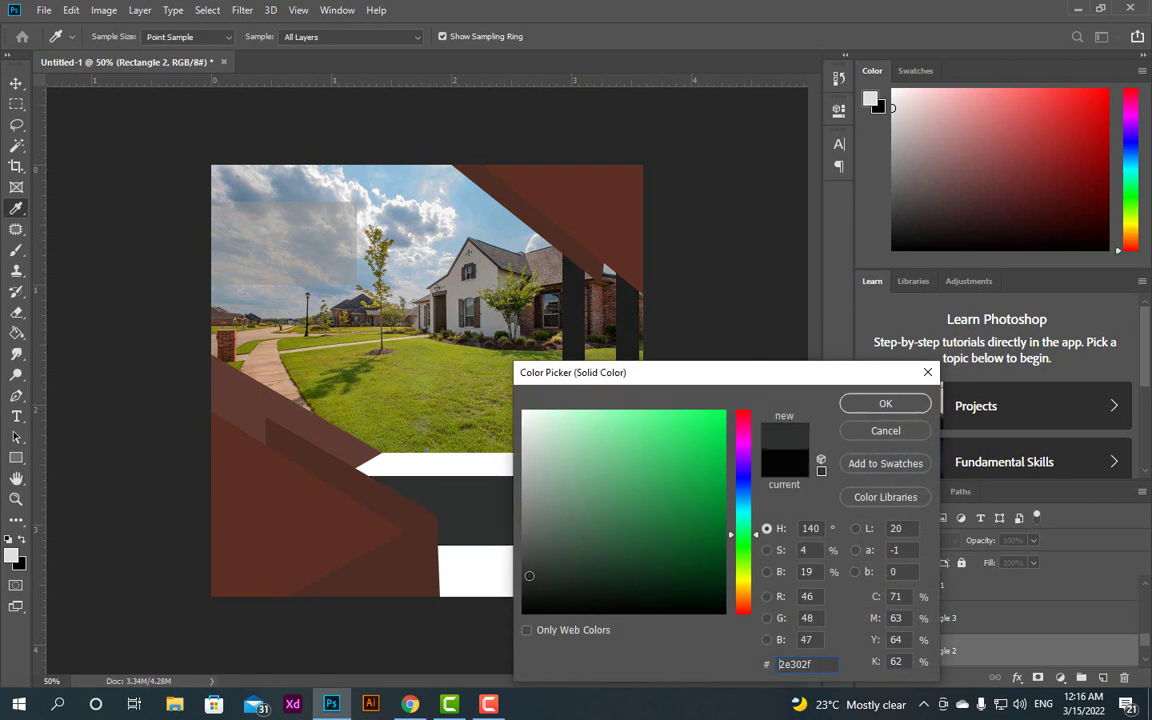
click(858, 404)
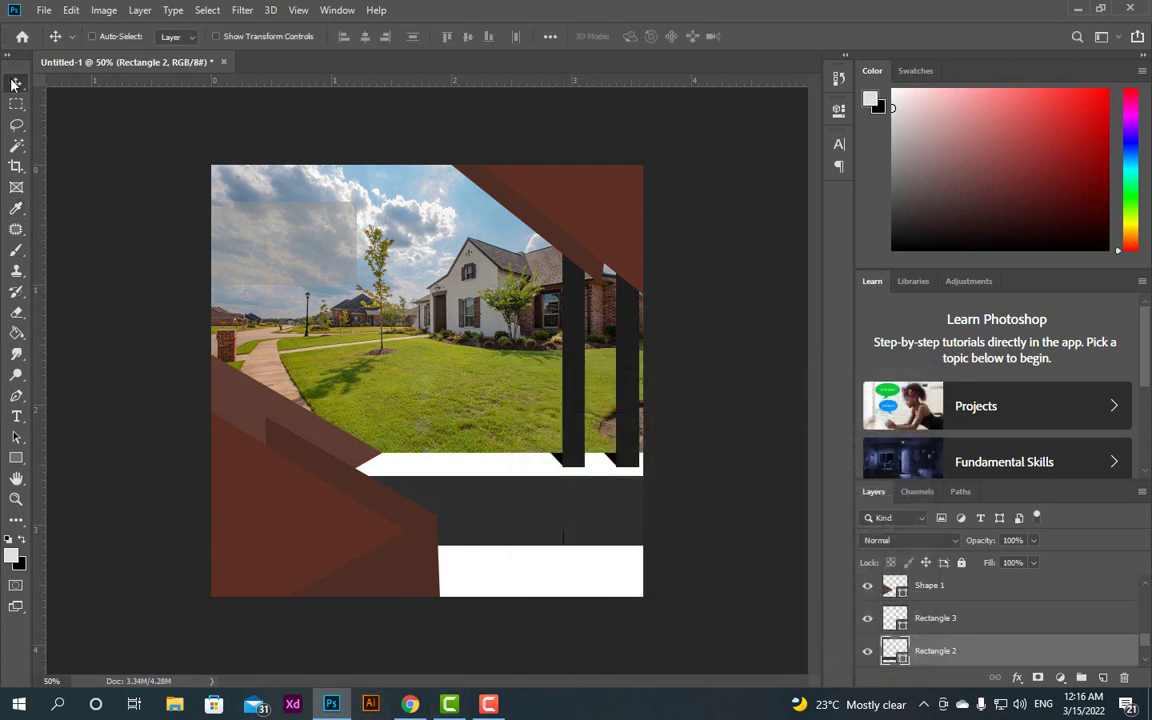
scroll(883, 610, up, 5)
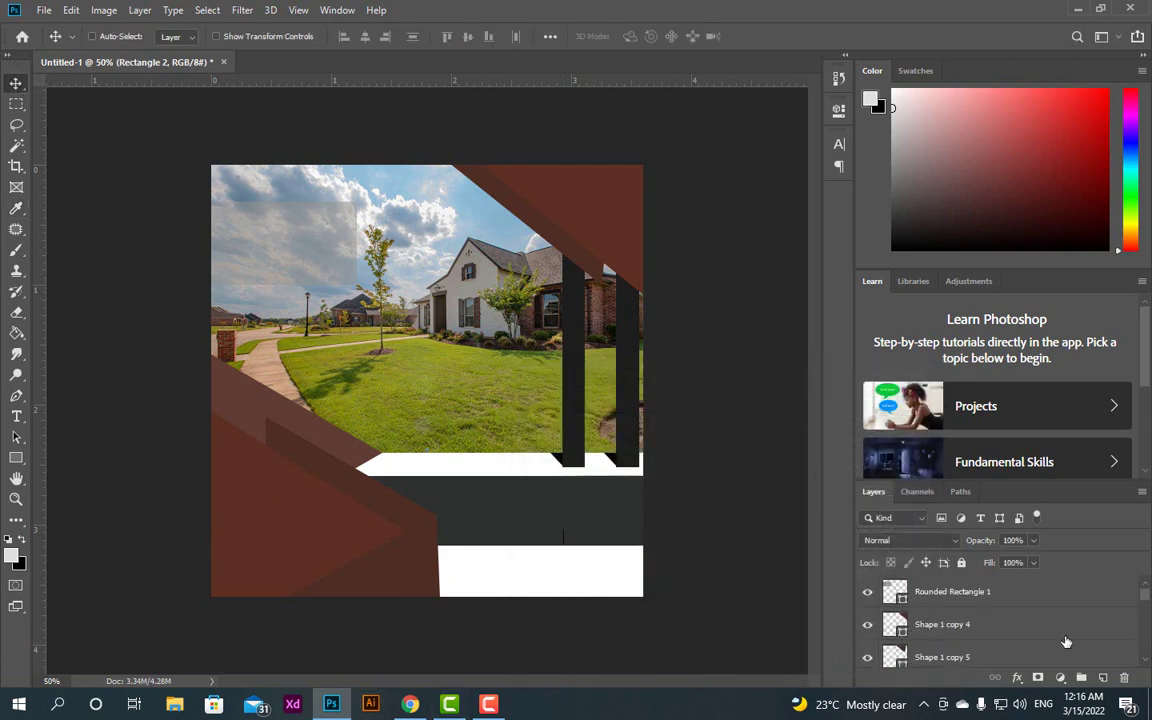
Add the text HOME FOR SALE in Montserrat ExtraBold 18 pt over the translucent panel near the photo's upper left.
click(1103, 679)
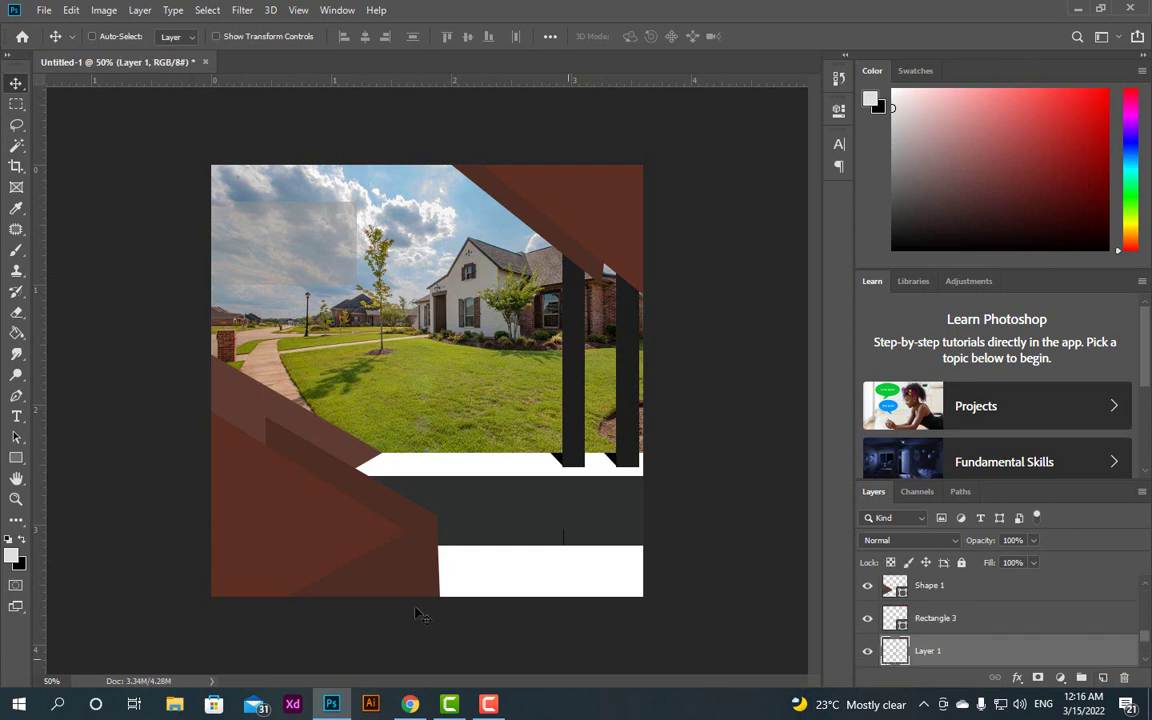
click(16, 416)
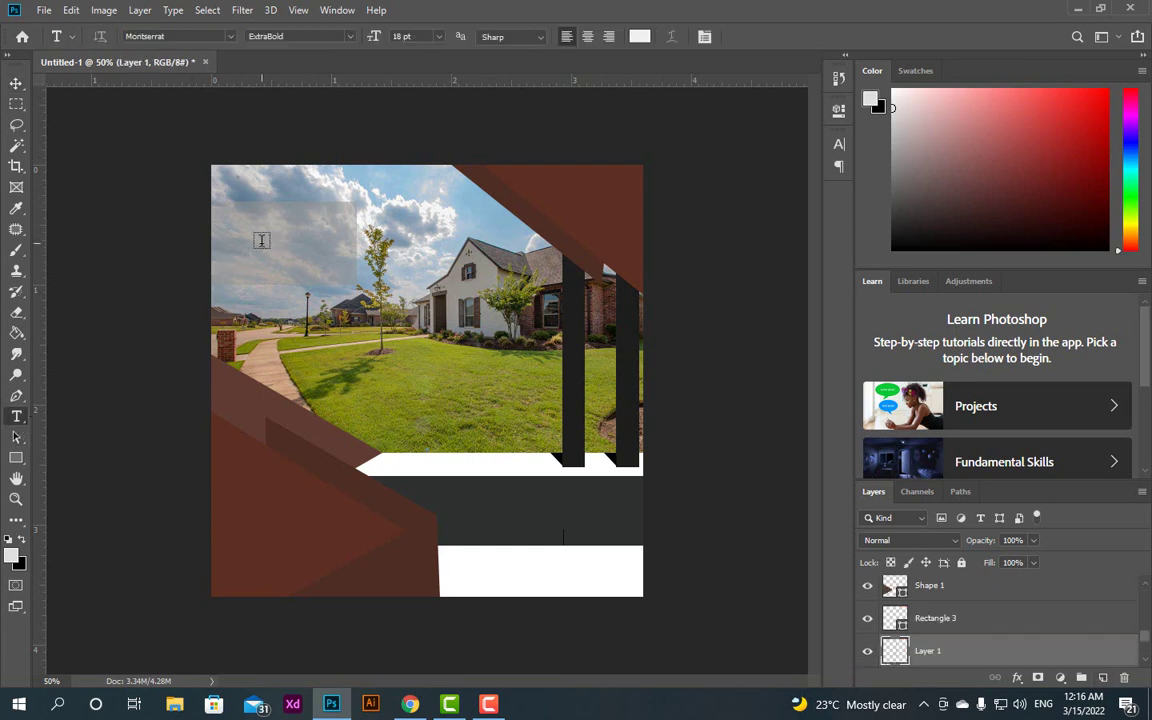
click(261, 240)
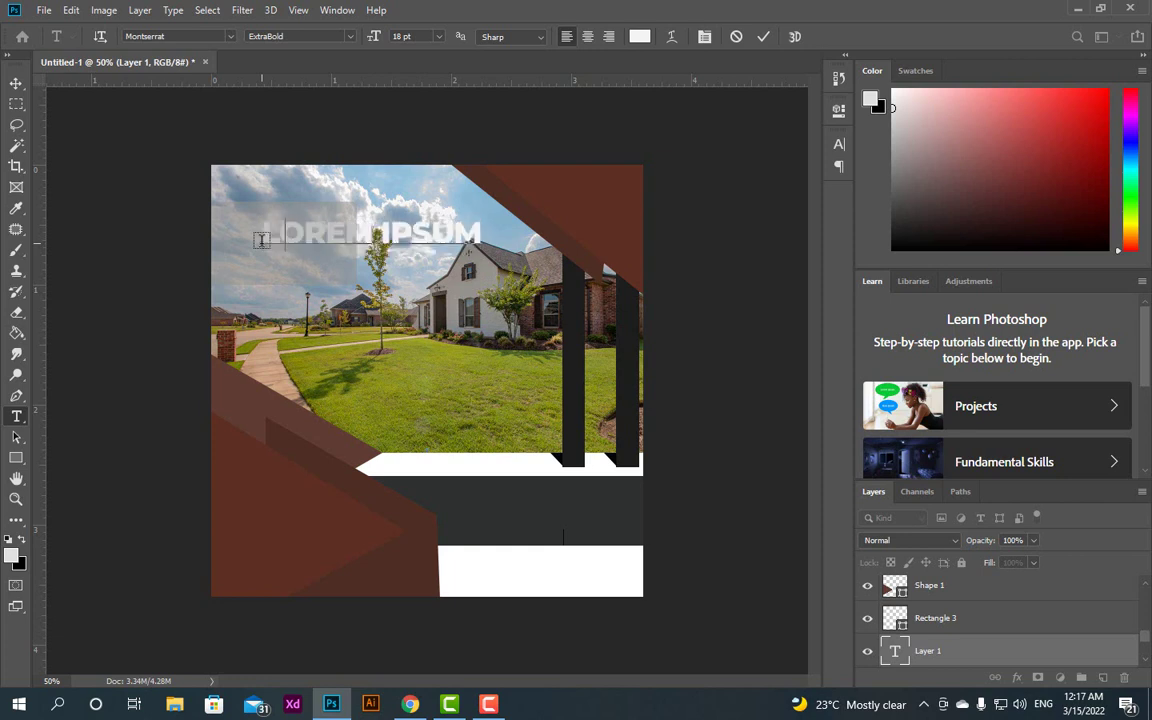
key(BackSpace)
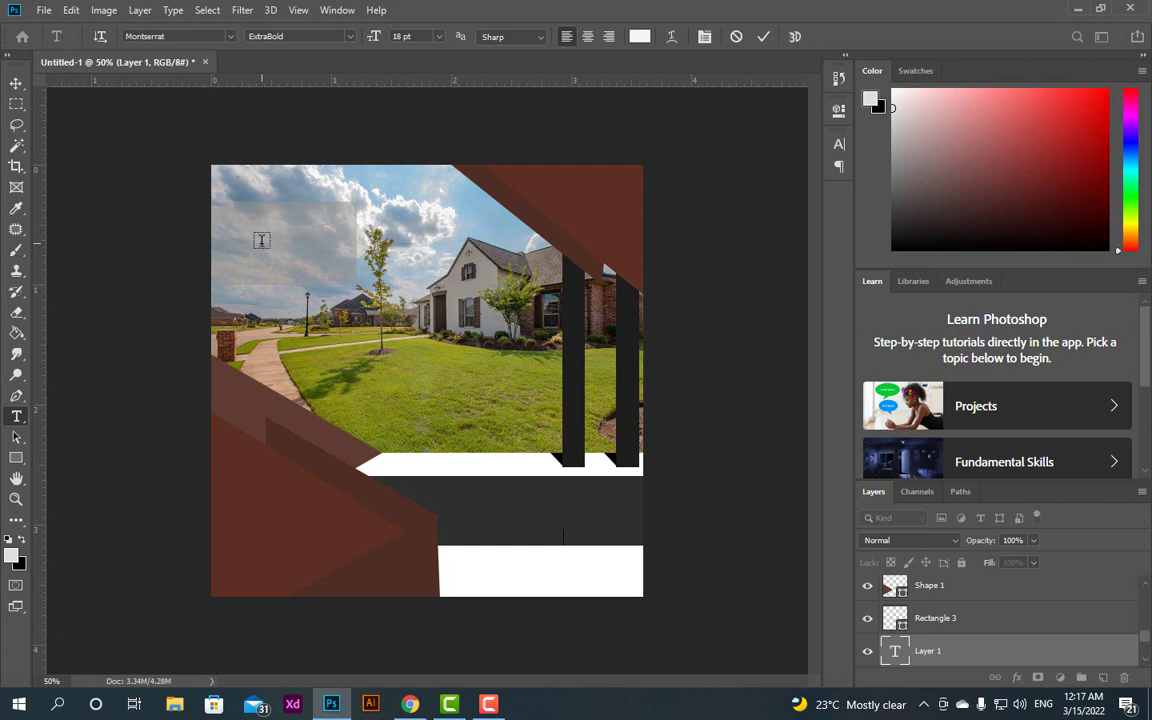
text(HOME F)
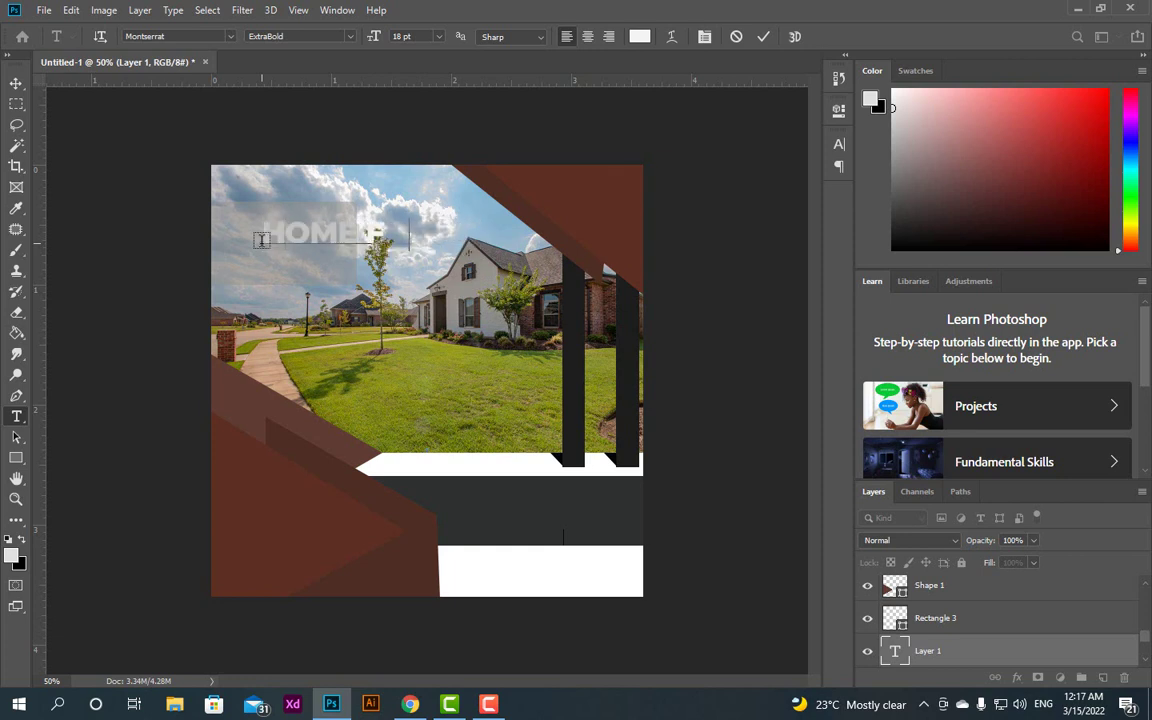
text(OR SALE)
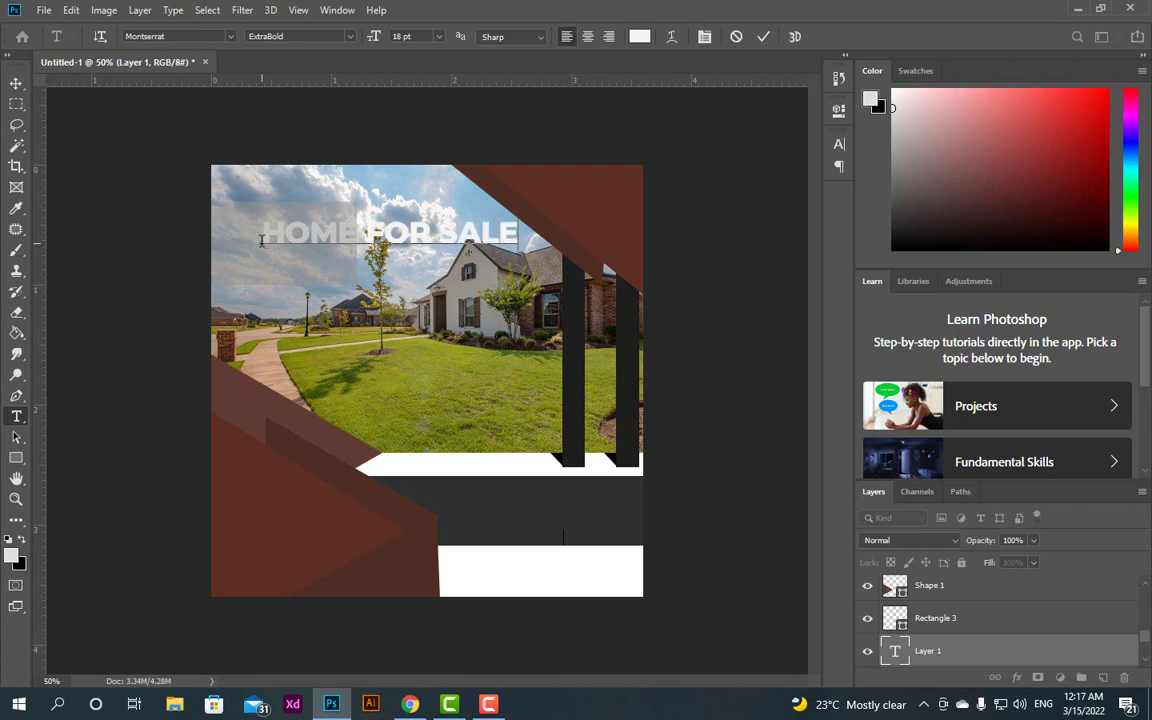
Set the HOME FOR SALE text colour to 1d1d1c and move the text to the photo's left edge.
key(ctrl+a)
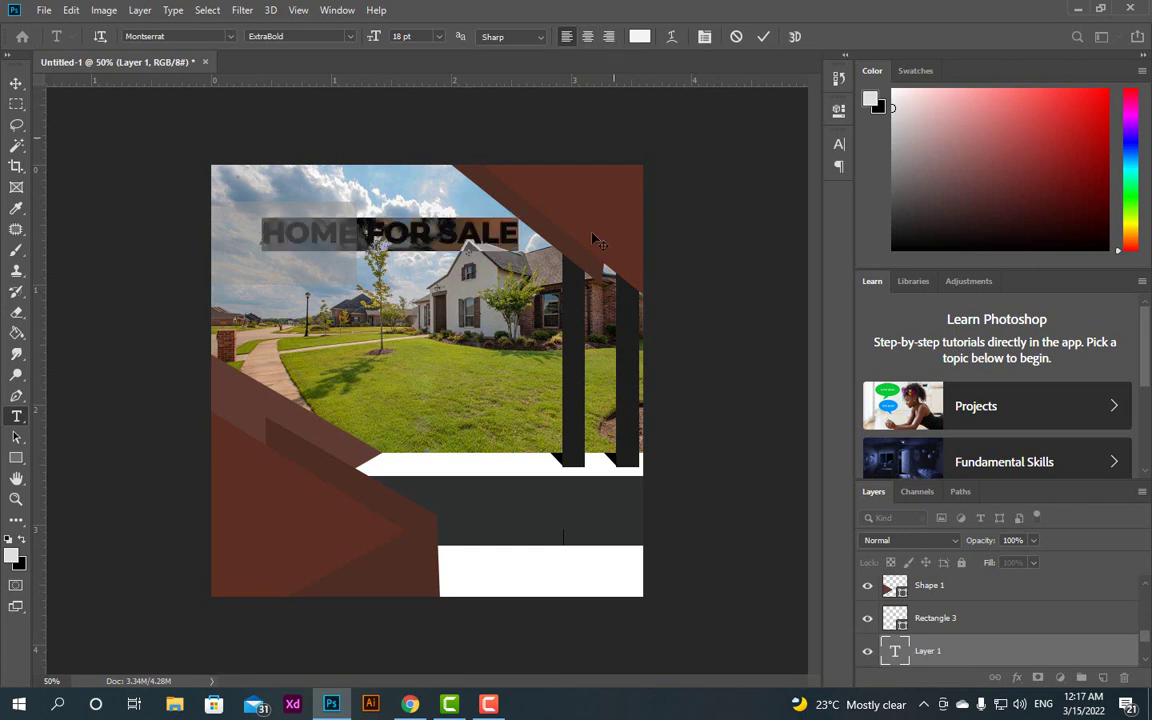
click(636, 37)
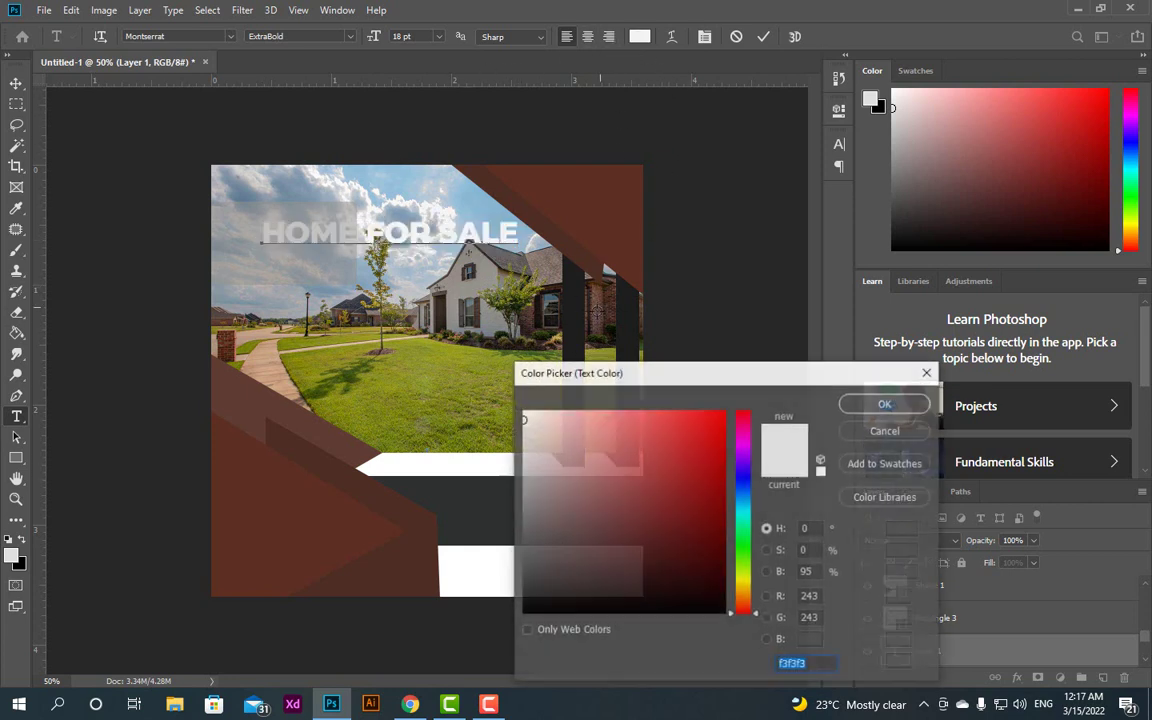
text(1d1d1c)
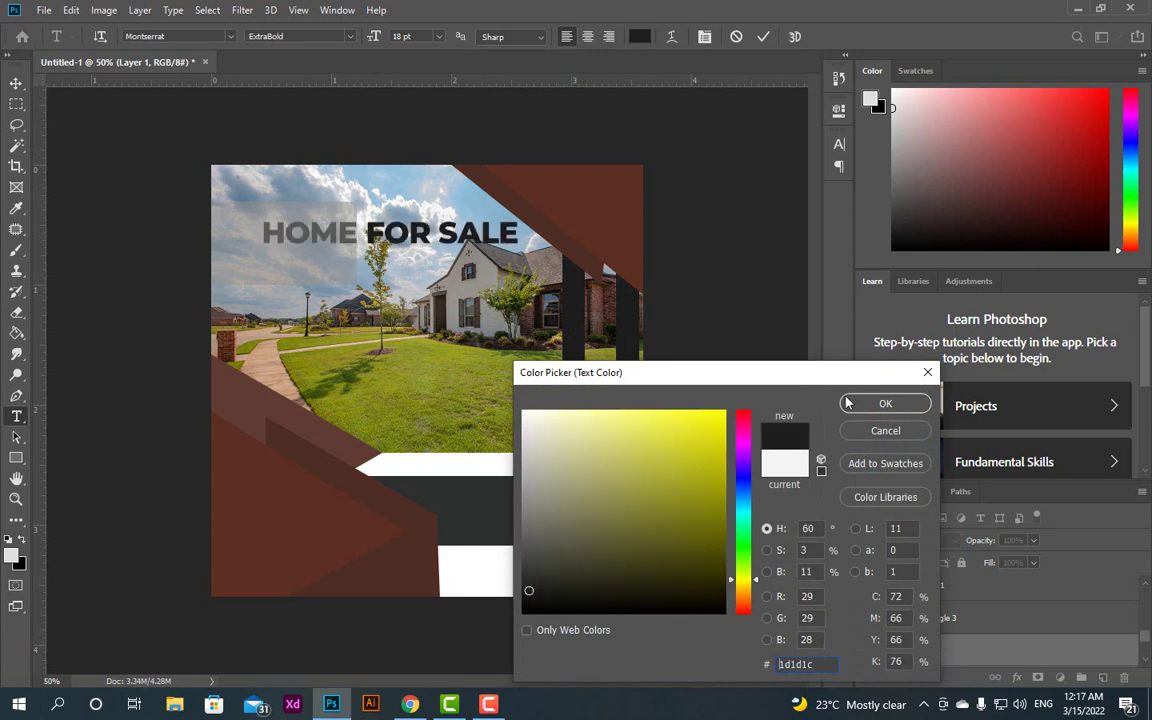
key(Return)
click(763, 36)
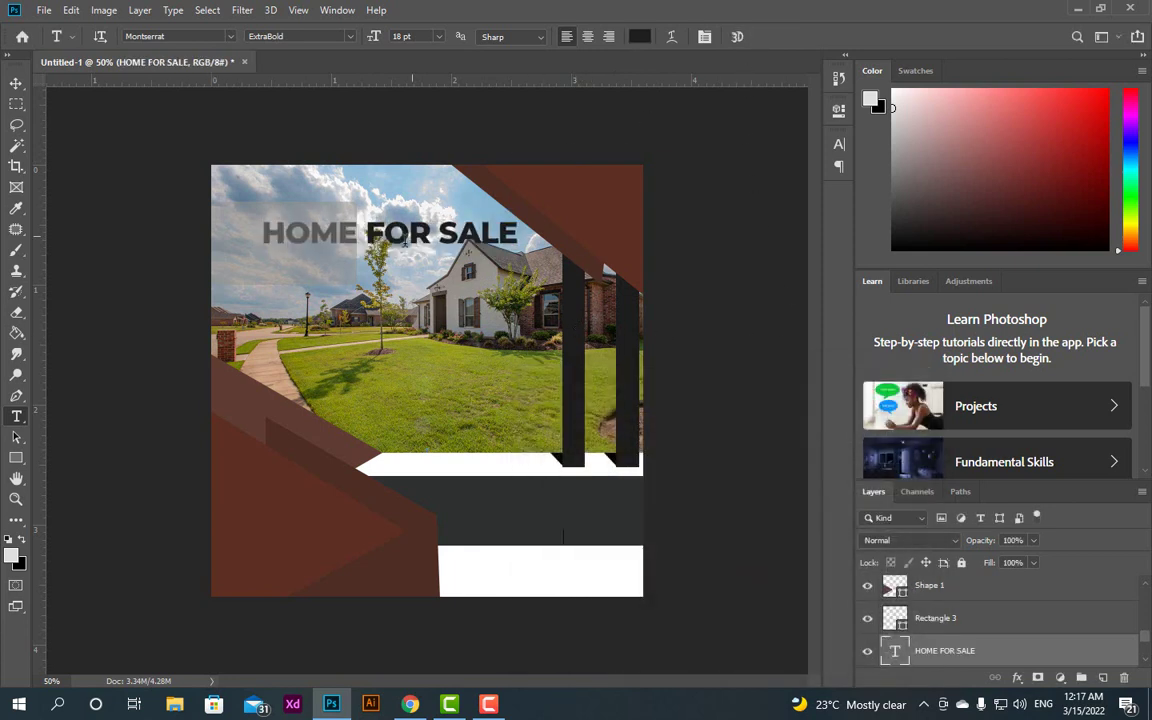
click(18, 83)
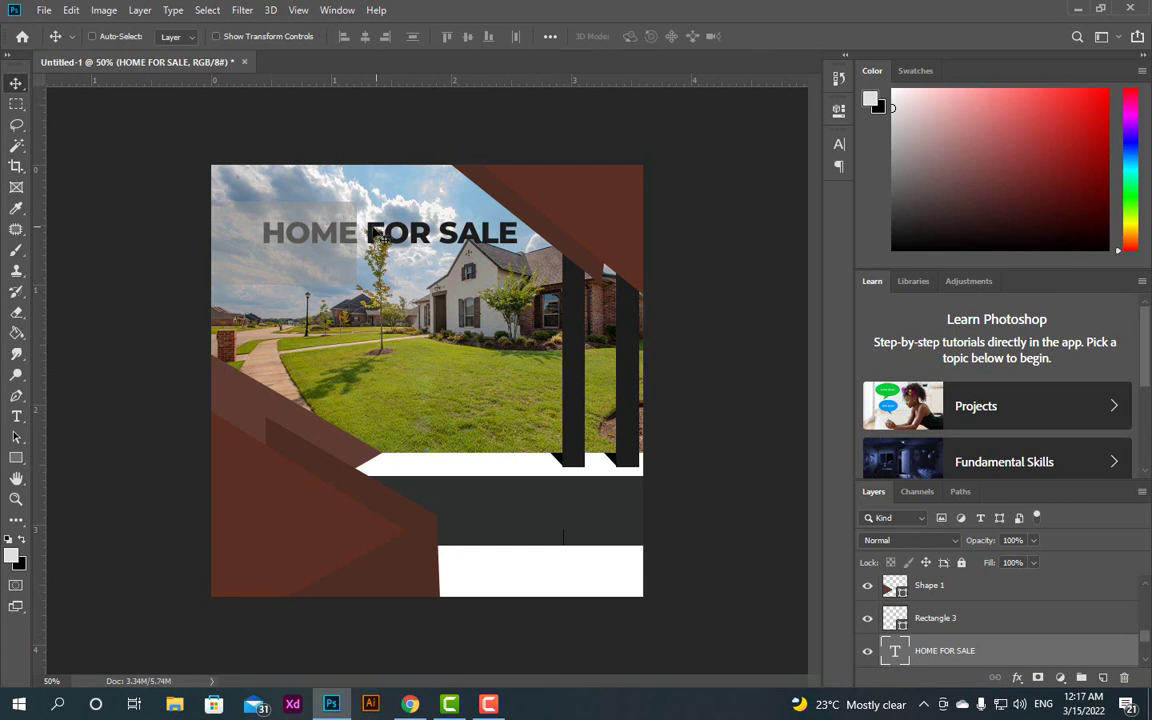
drag(382, 230, 328, 224)
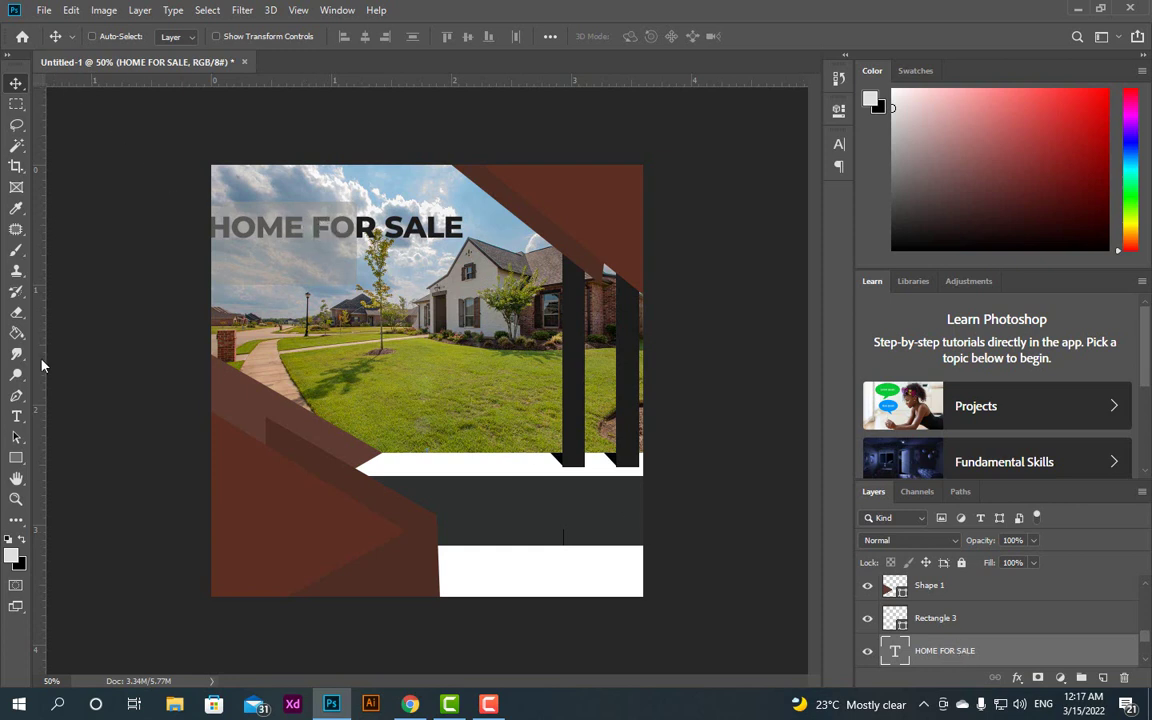
Change the HOME FOR SALE text colour to near-black 161613.
click(16, 416)
triple_click(288, 234)
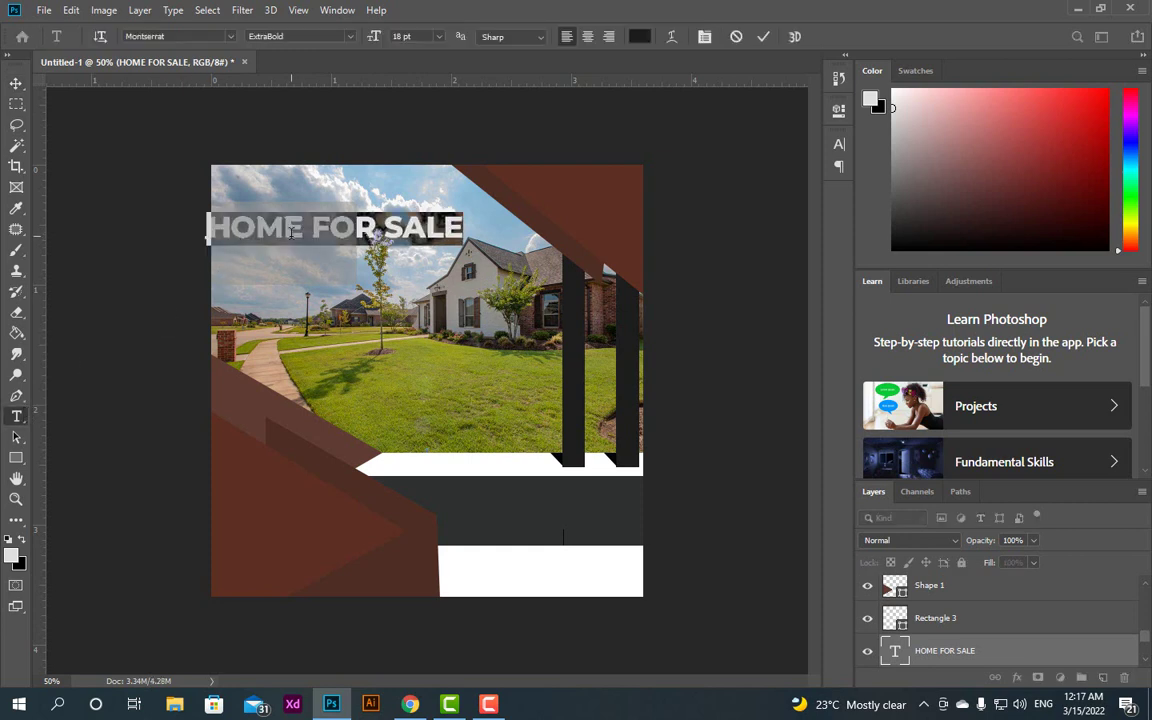
click(639, 36)
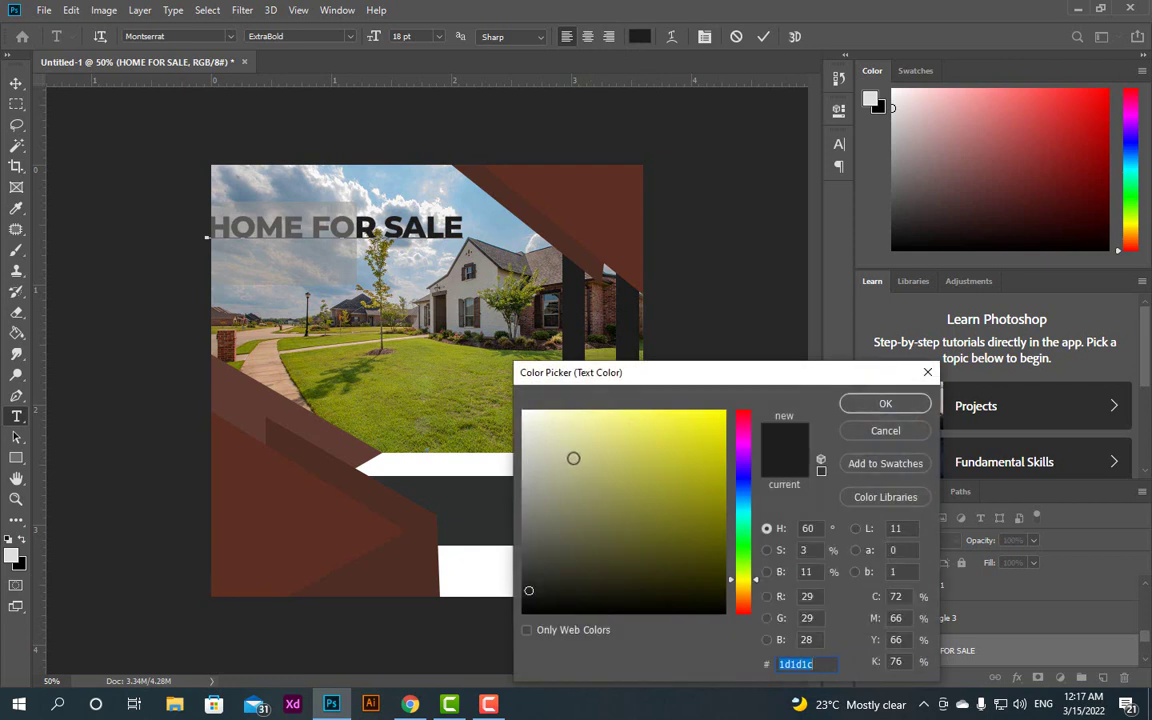
drag(571, 458, 521, 424)
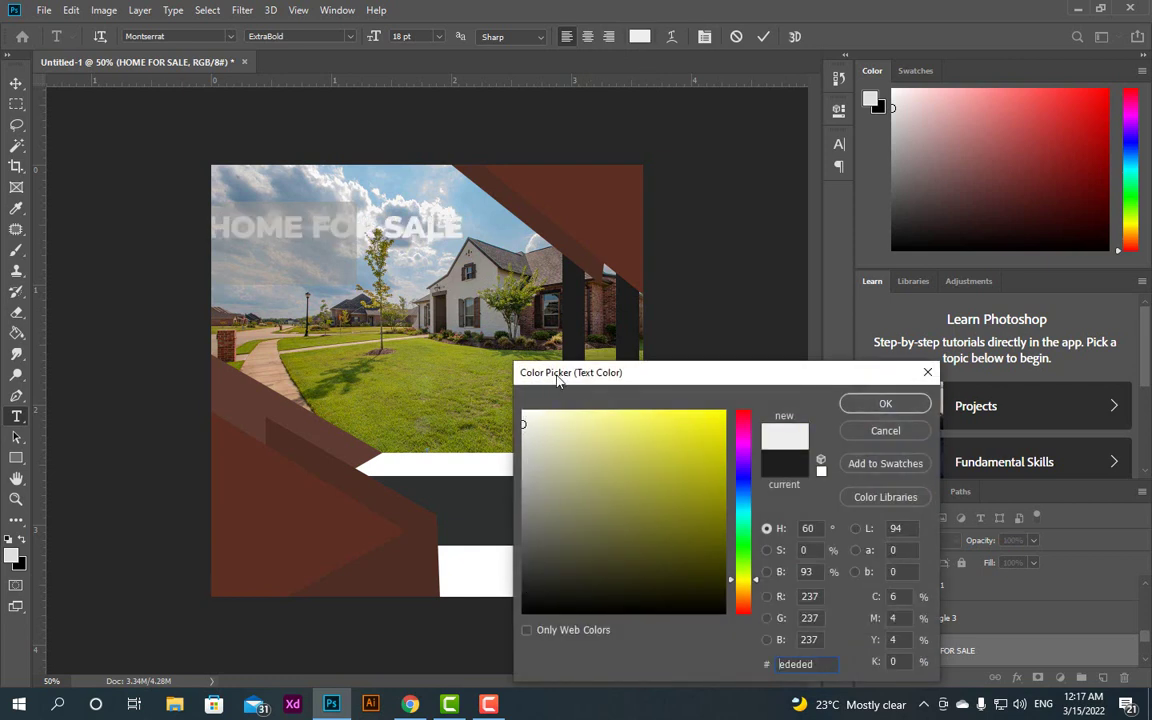
click(312, 441)
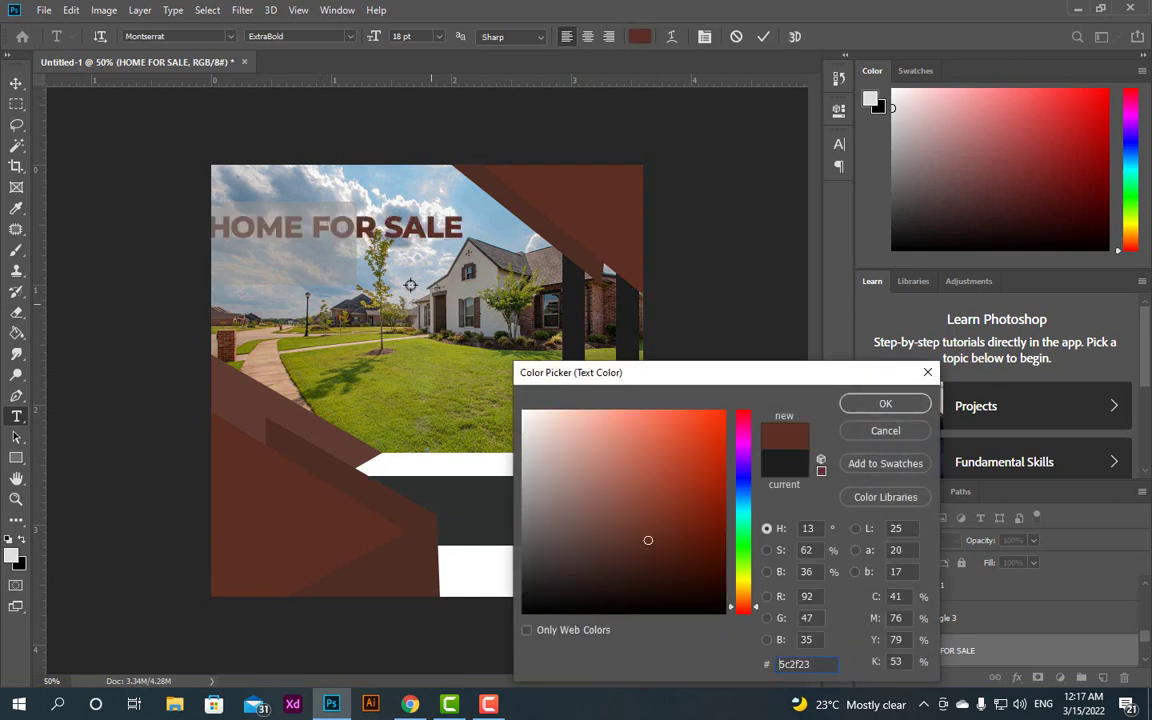
click(543, 206)
drag(440, 355, 522, 332)
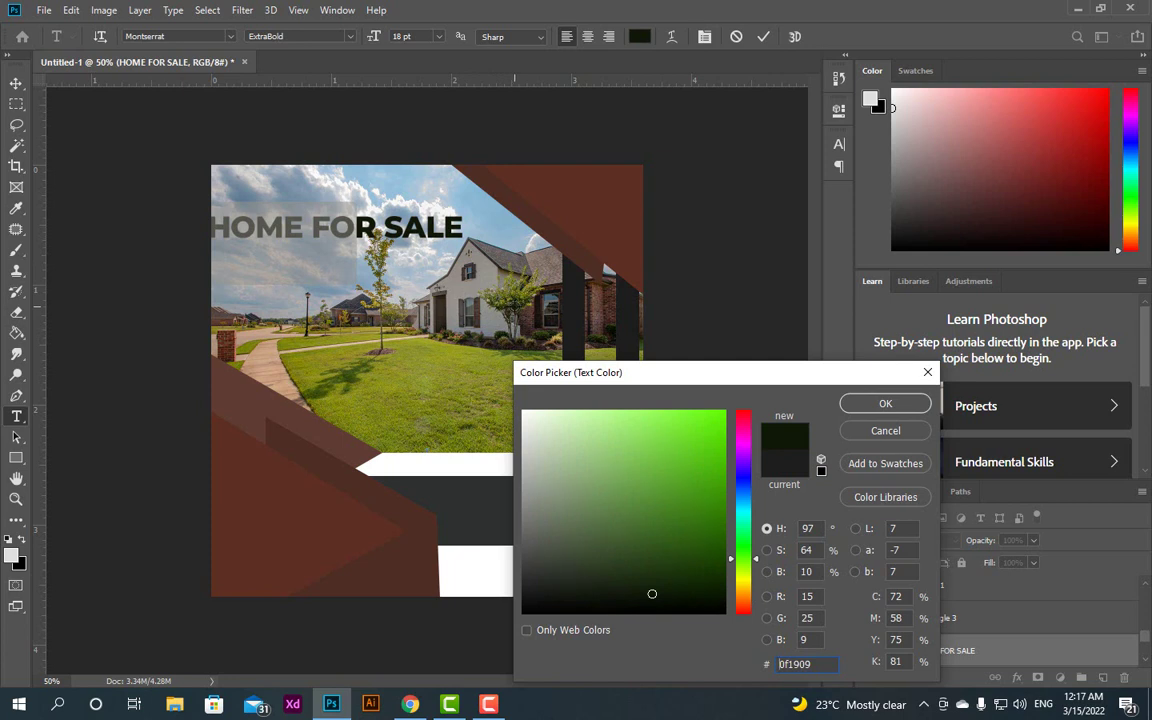
mouse_move(422, 325)
mouse_down()
mouse_move(400, 351)
mouse_move(492, 324)
mouse_move(476, 457)
mouse_move(443, 192)
mouse_move(438, 220)
mouse_move(375, 290)
mouse_move(420, 330)
mouse_up()
click(576, 563)
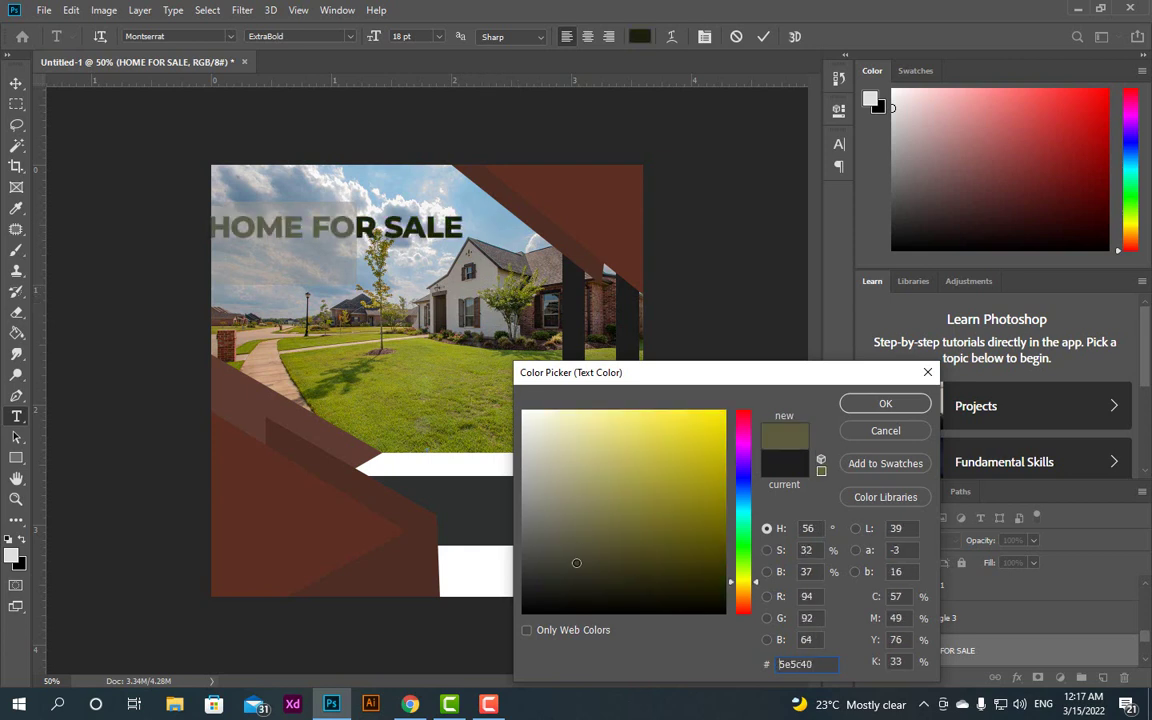
drag(576, 563, 546, 597)
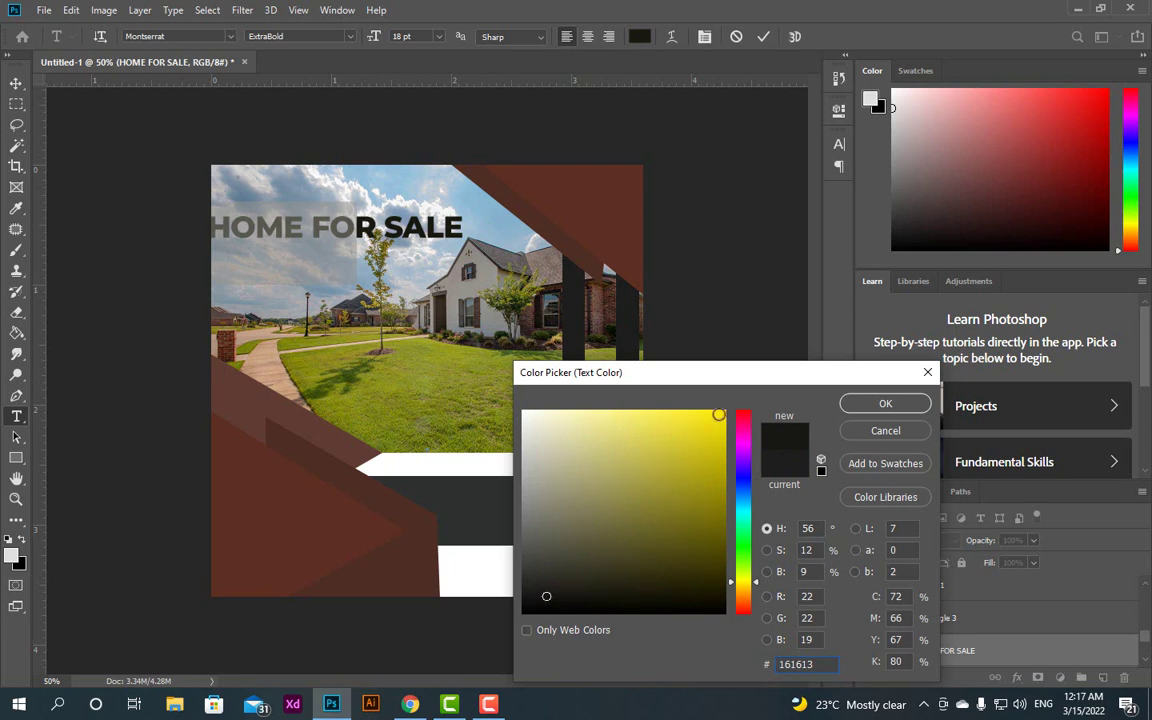
click(886, 404)
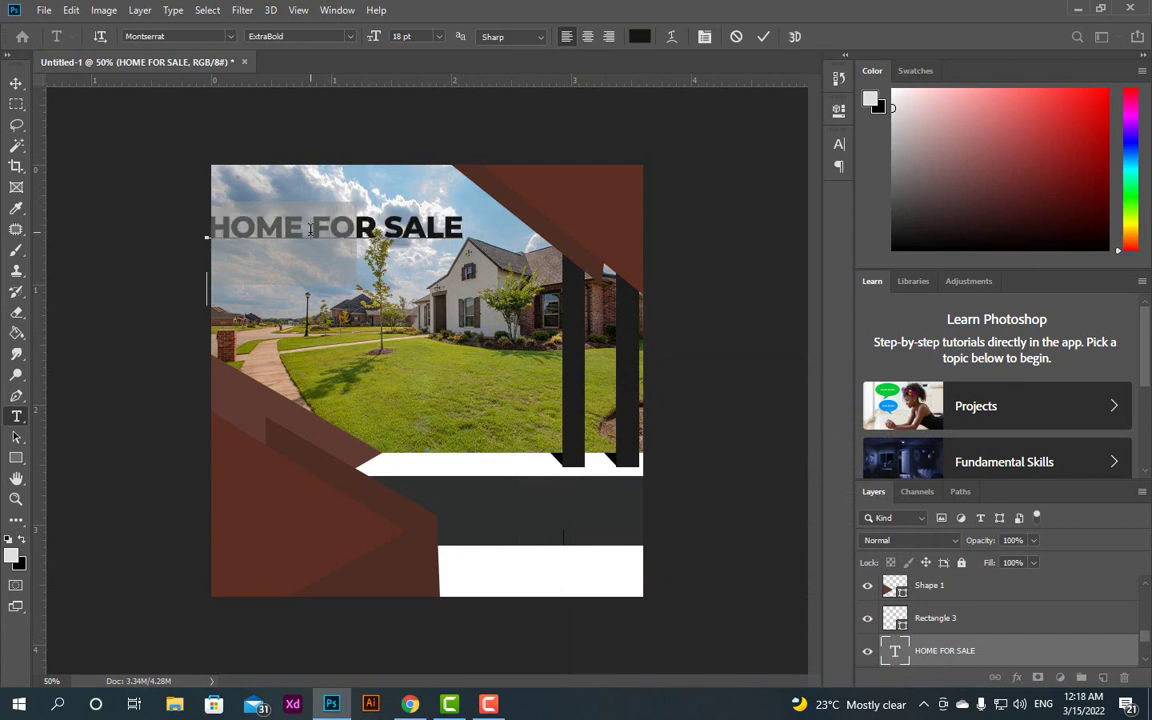
click(311, 229)
key(Return)
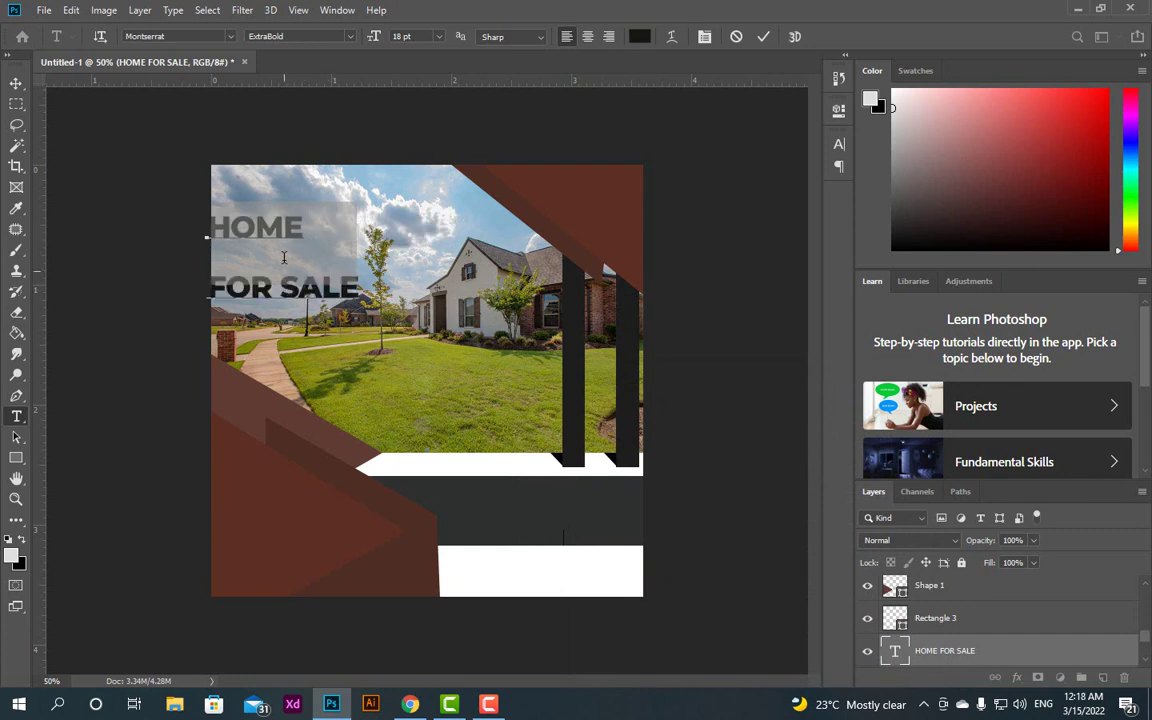
key(BackSpace)
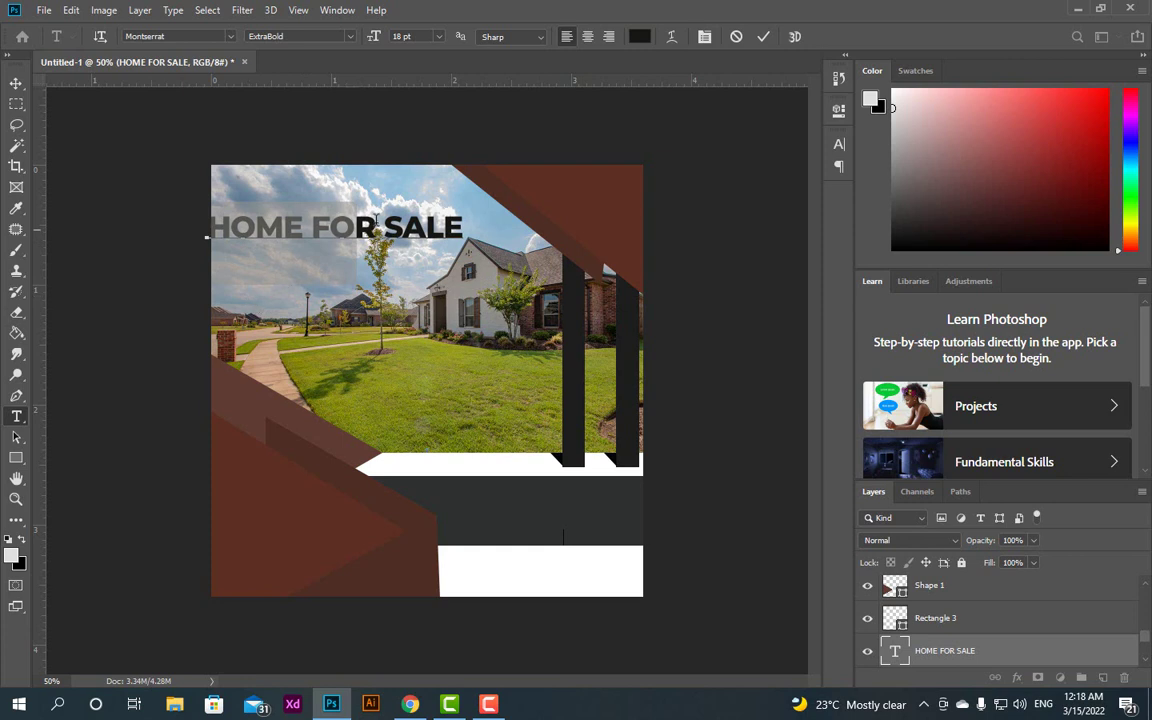
Break the heading onto a second line before SALE and set its leading to 24 pt.
click(381, 224)
key(Return)
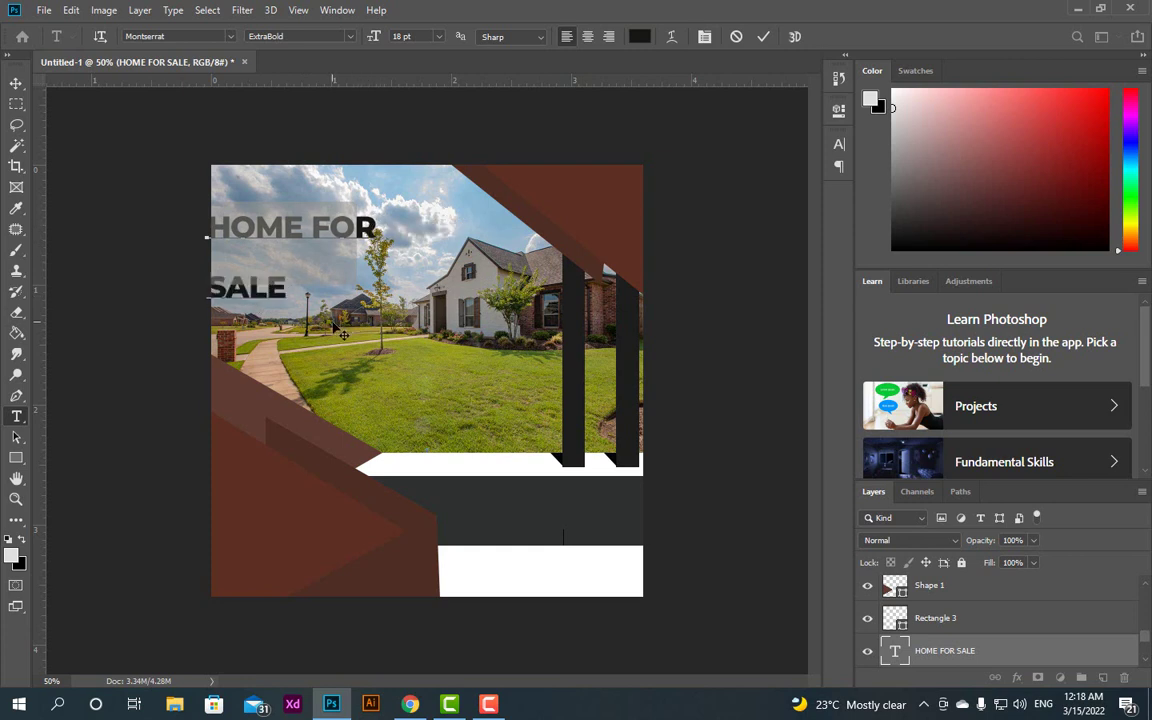
key(ctrl+a)
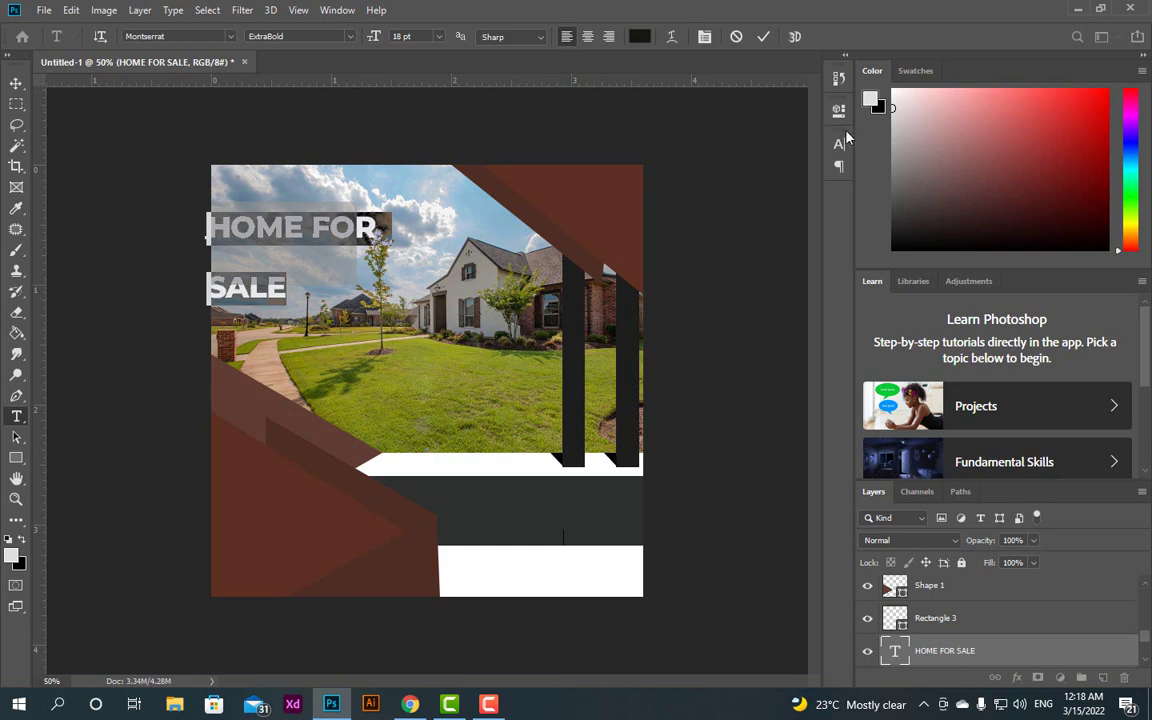
click(839, 110)
click(663, 288)
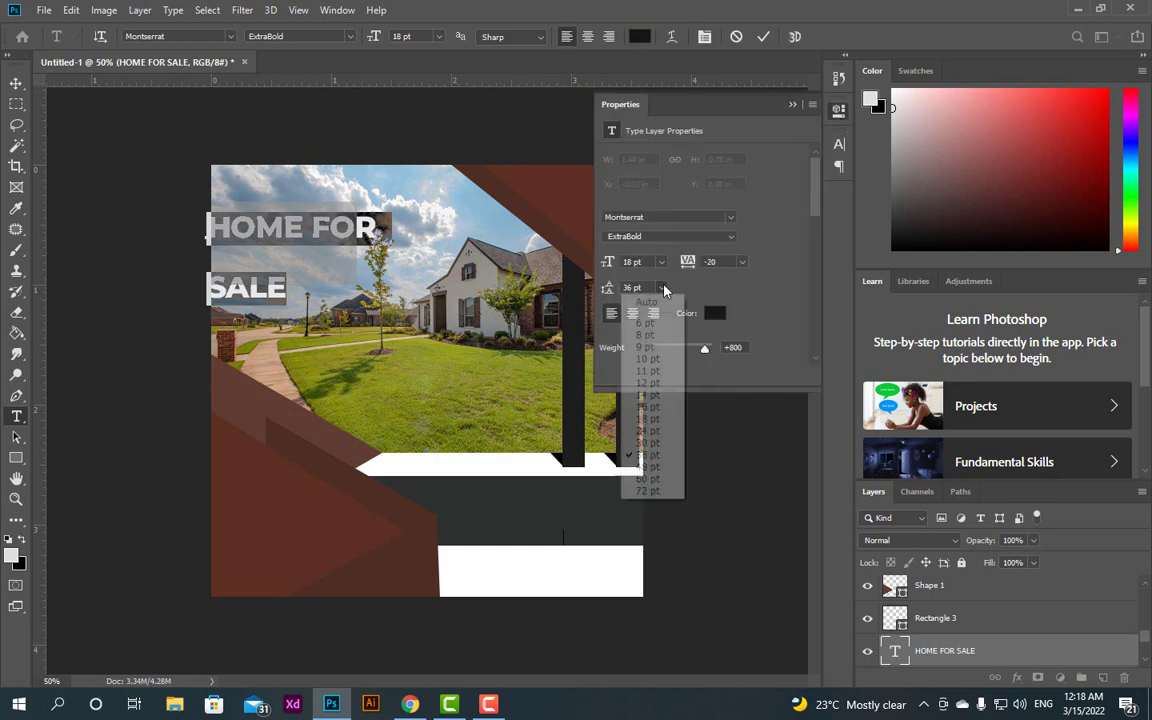
click(649, 359)
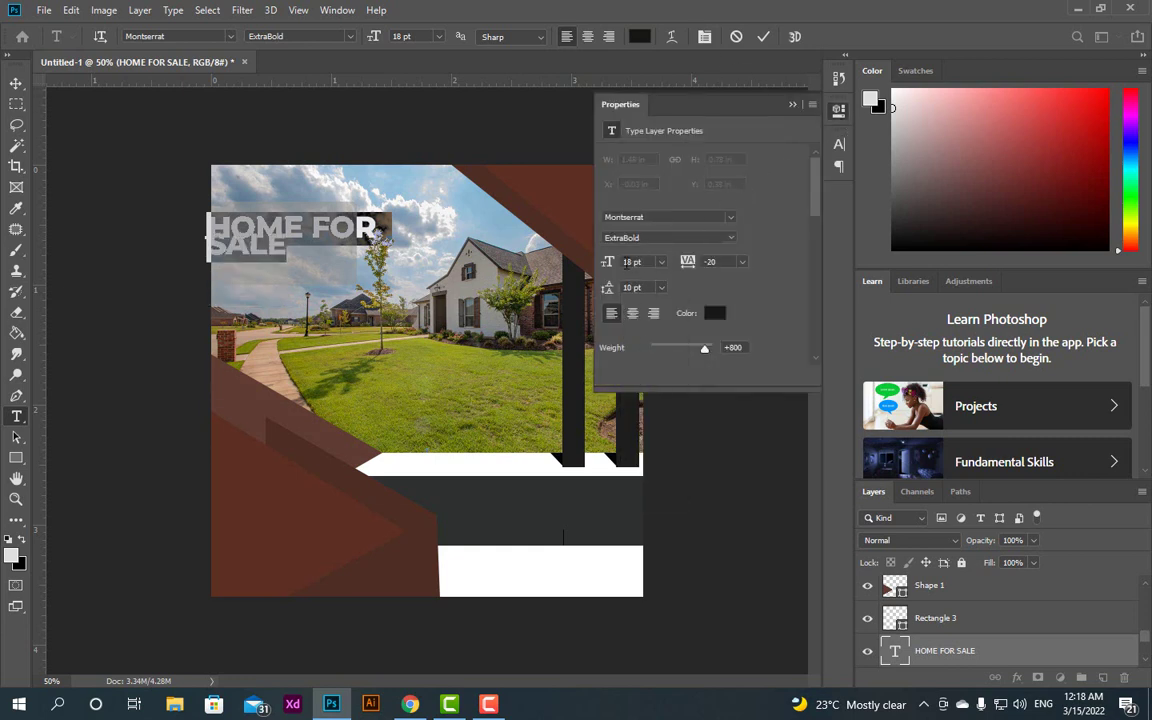
click(661, 288)
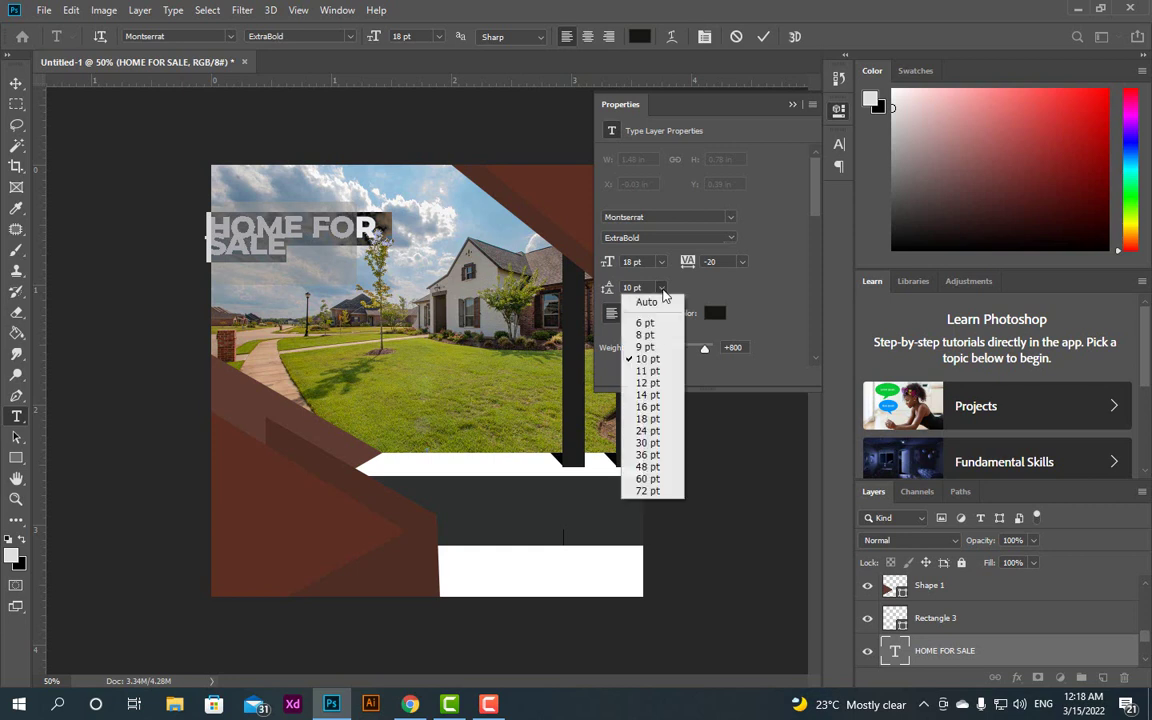
click(645, 395)
click(661, 288)
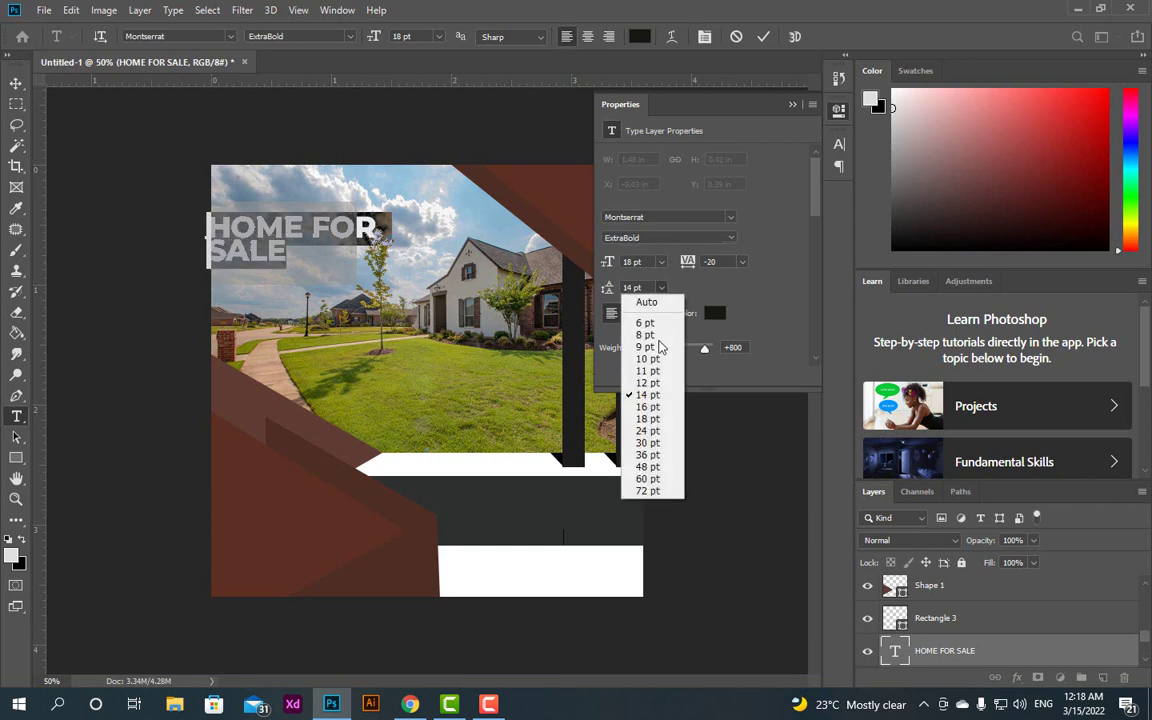
click(652, 431)
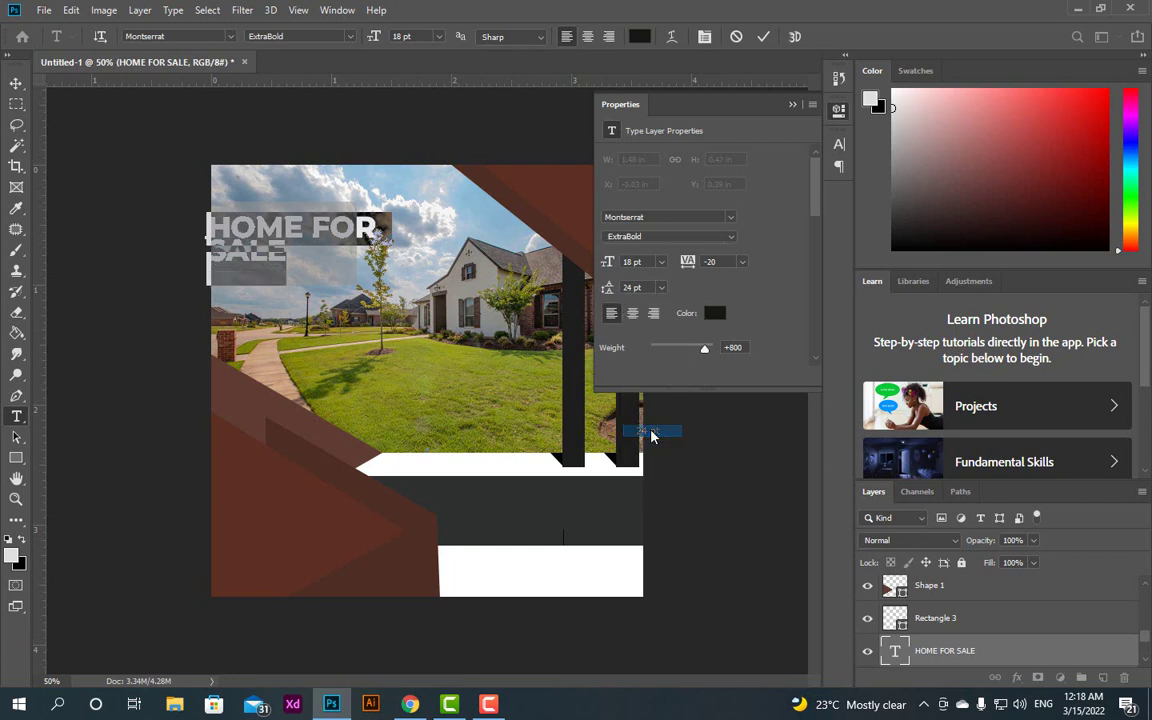
click(764, 37)
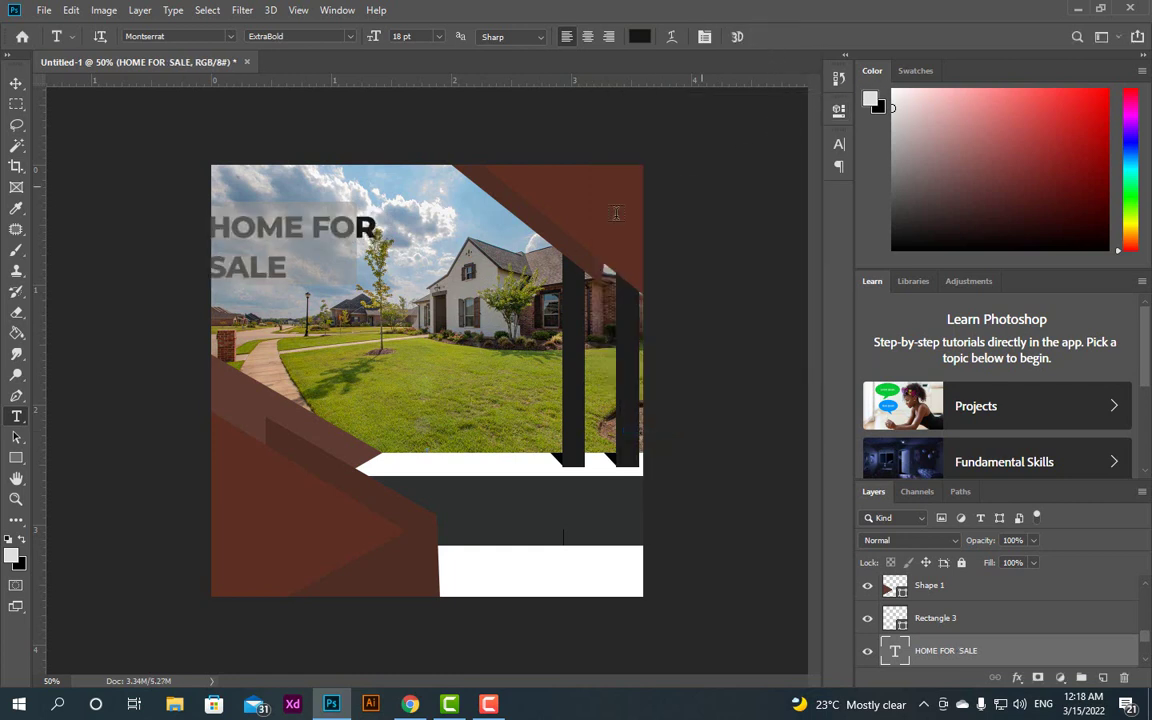
Set the opacity of the translucent panel, Rounded Rectangle 1, to 50%.
click(16, 83)
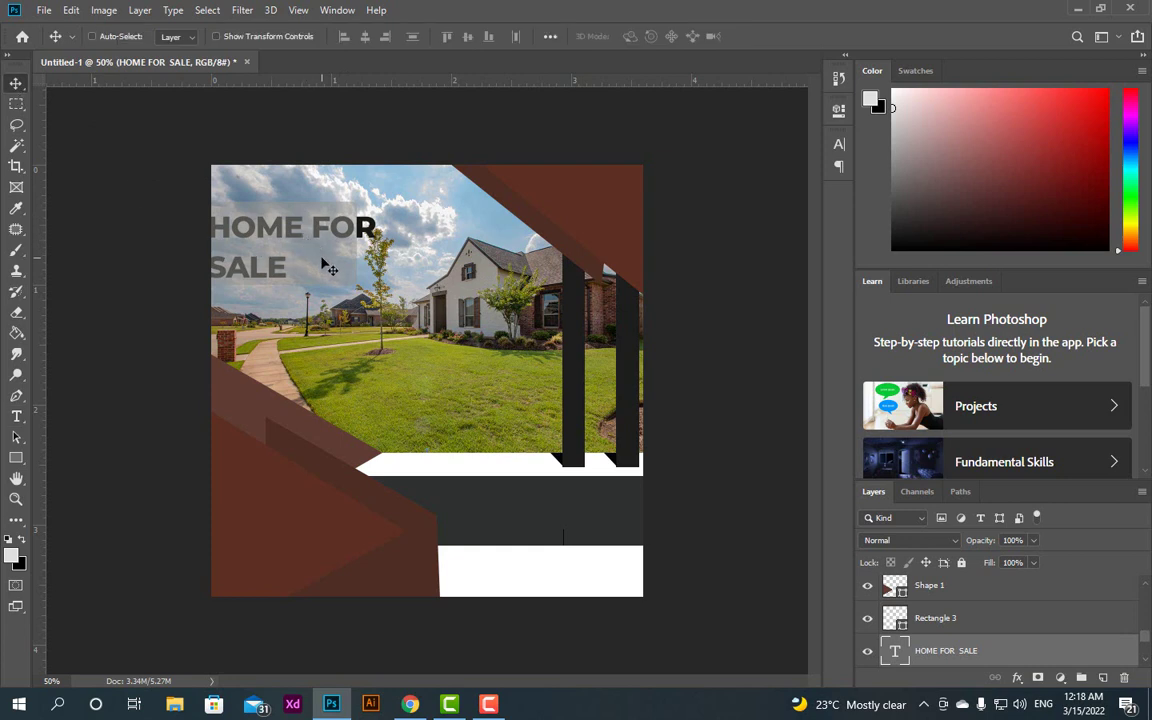
key(ctrl+t)
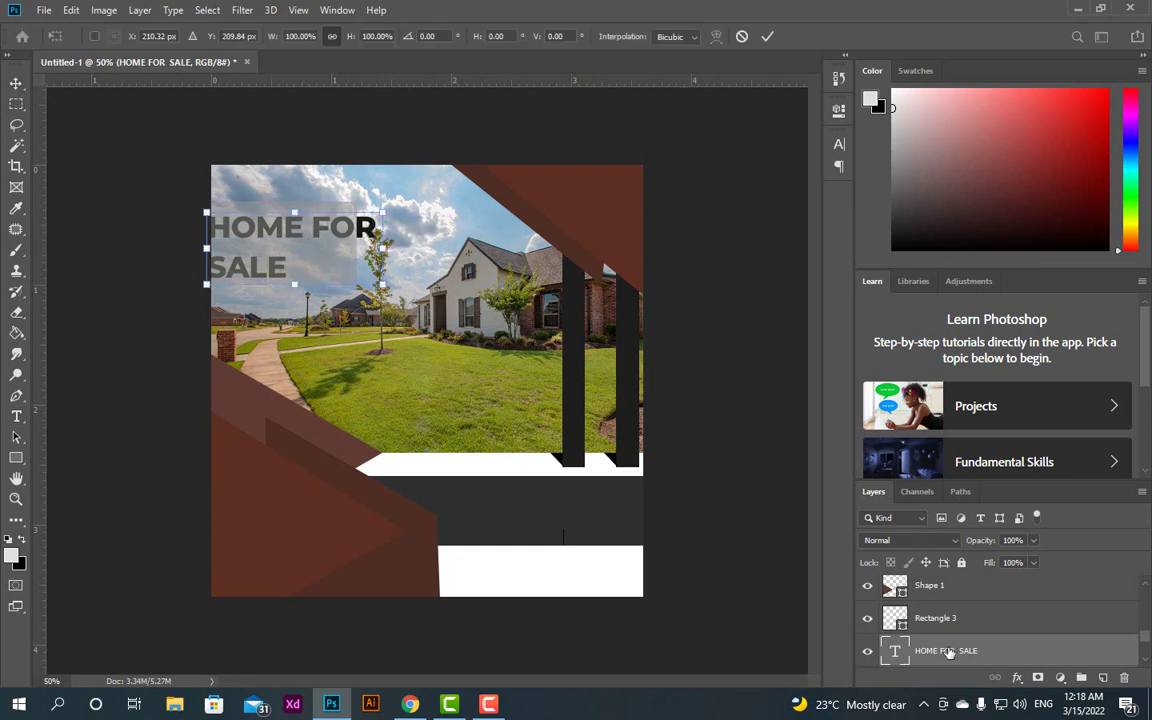
key(Return)
click(936, 622)
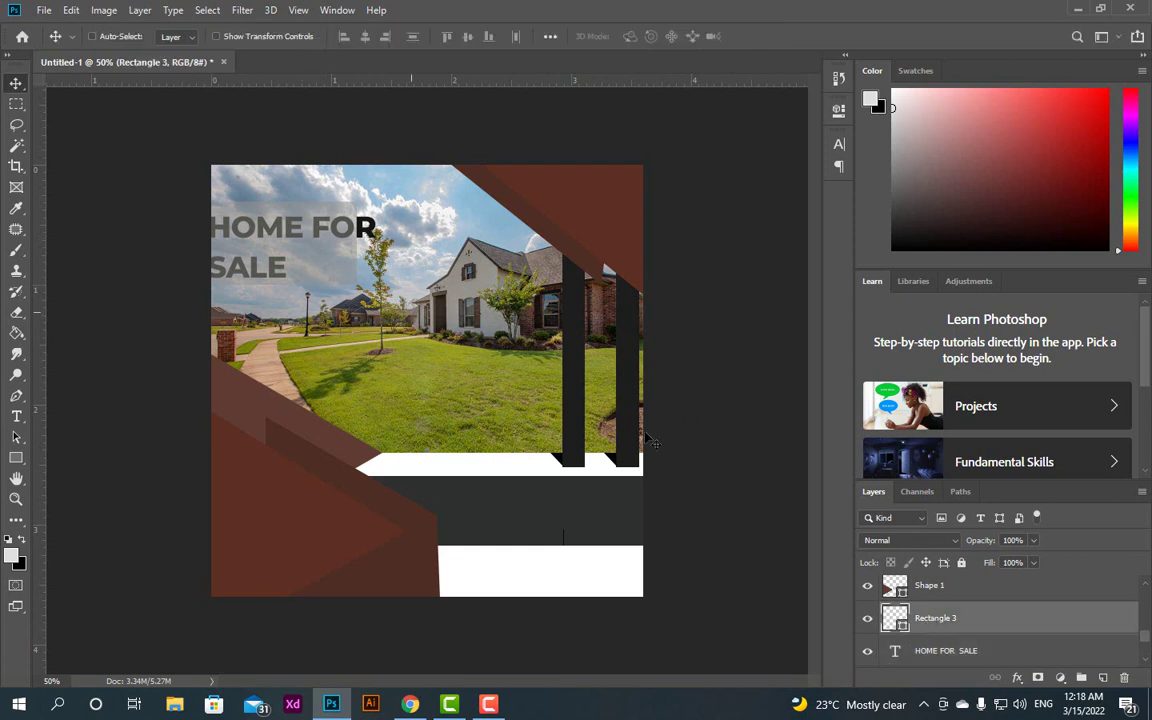
scroll(950, 600, up, 5)
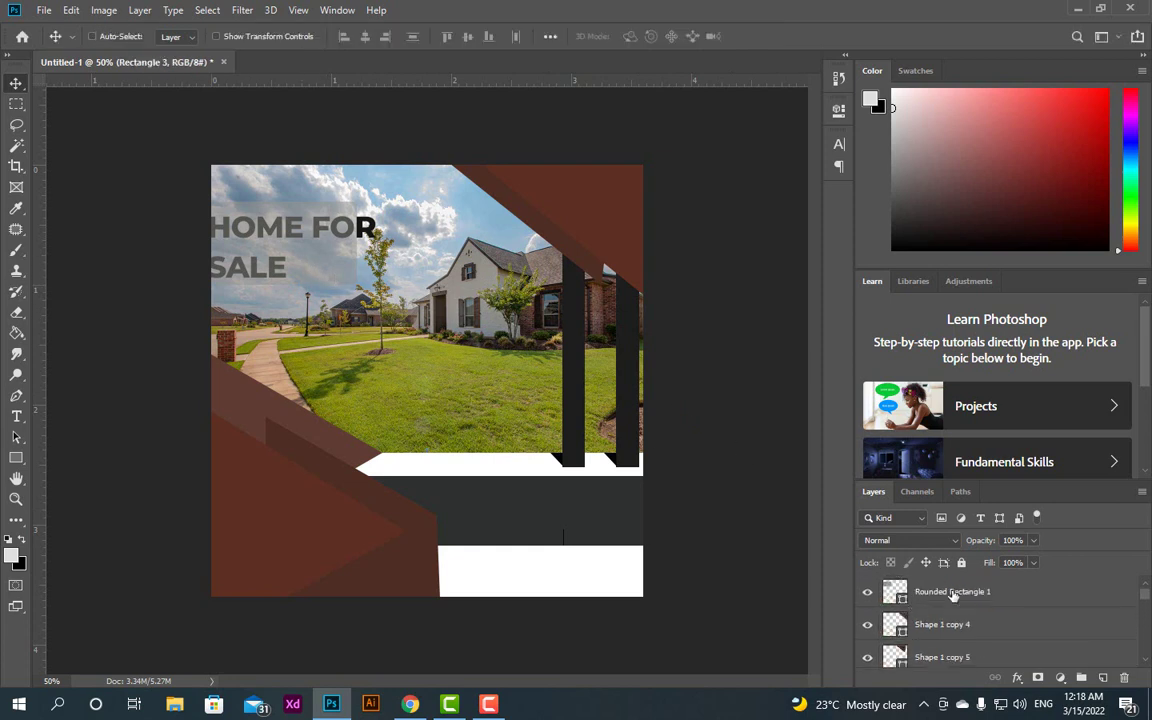
click(953, 592)
key(5)
key(ctrl)
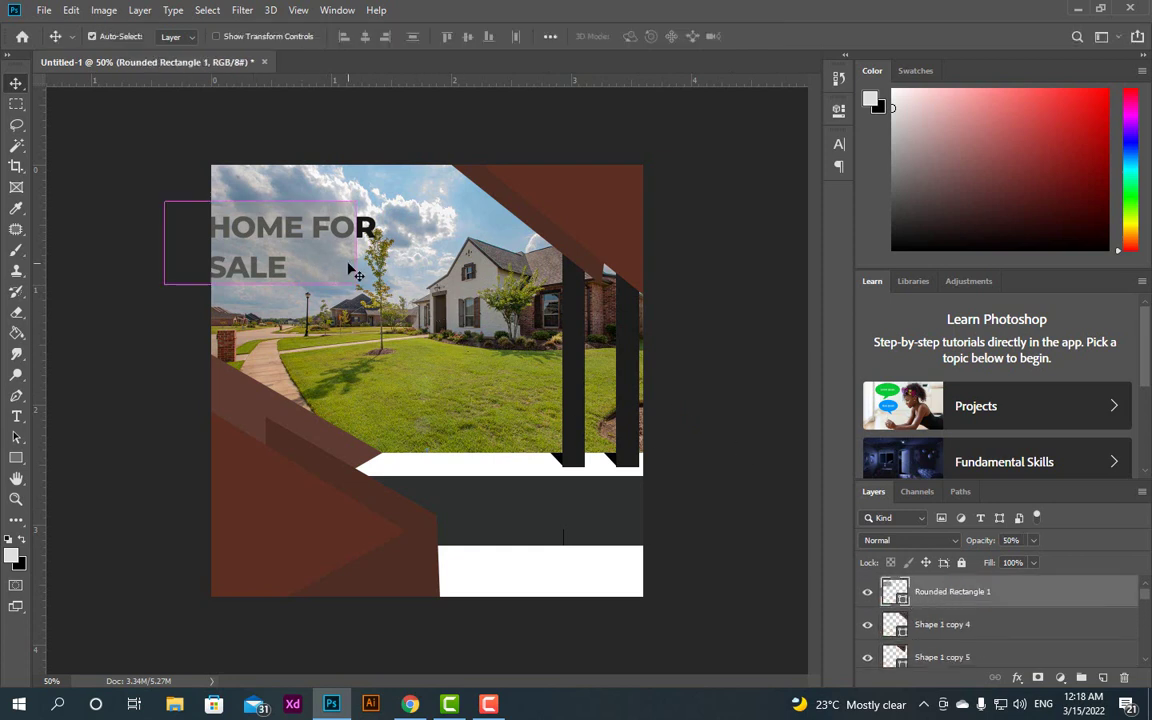
Widen the translucent panel to about 110% so it spans the HOME FOR line, and set its opacity to 85%.
key(ctrl+t)
drag(355, 243, 372, 243)
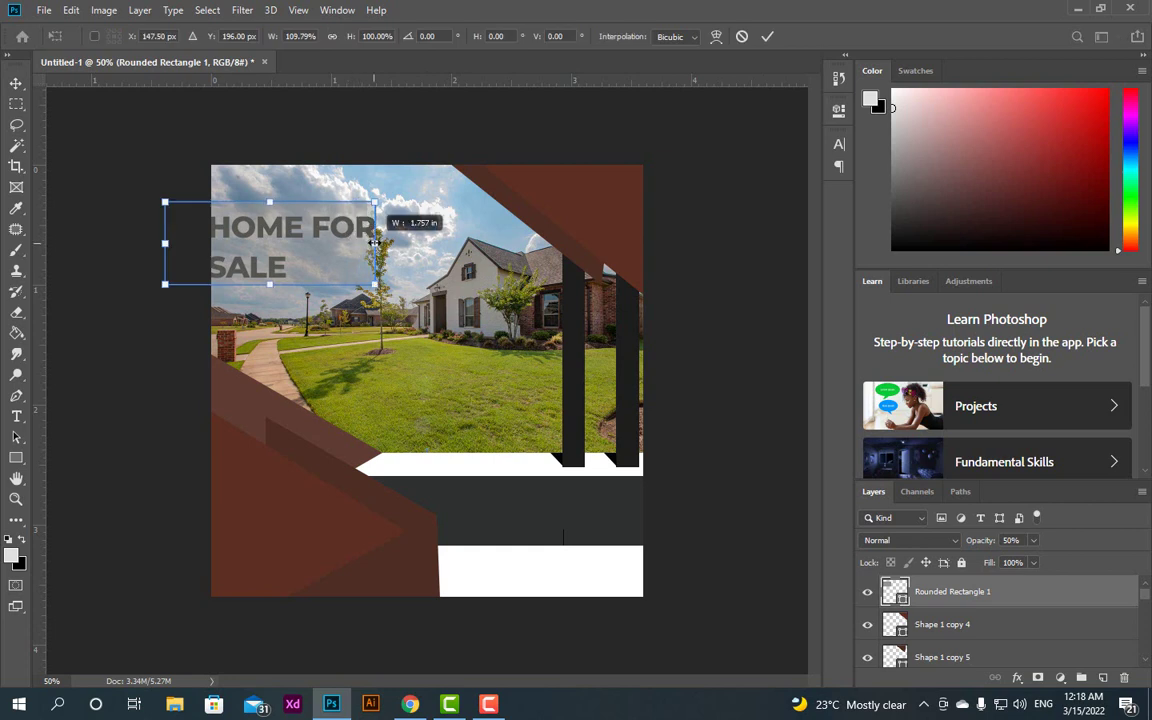
click(767, 36)
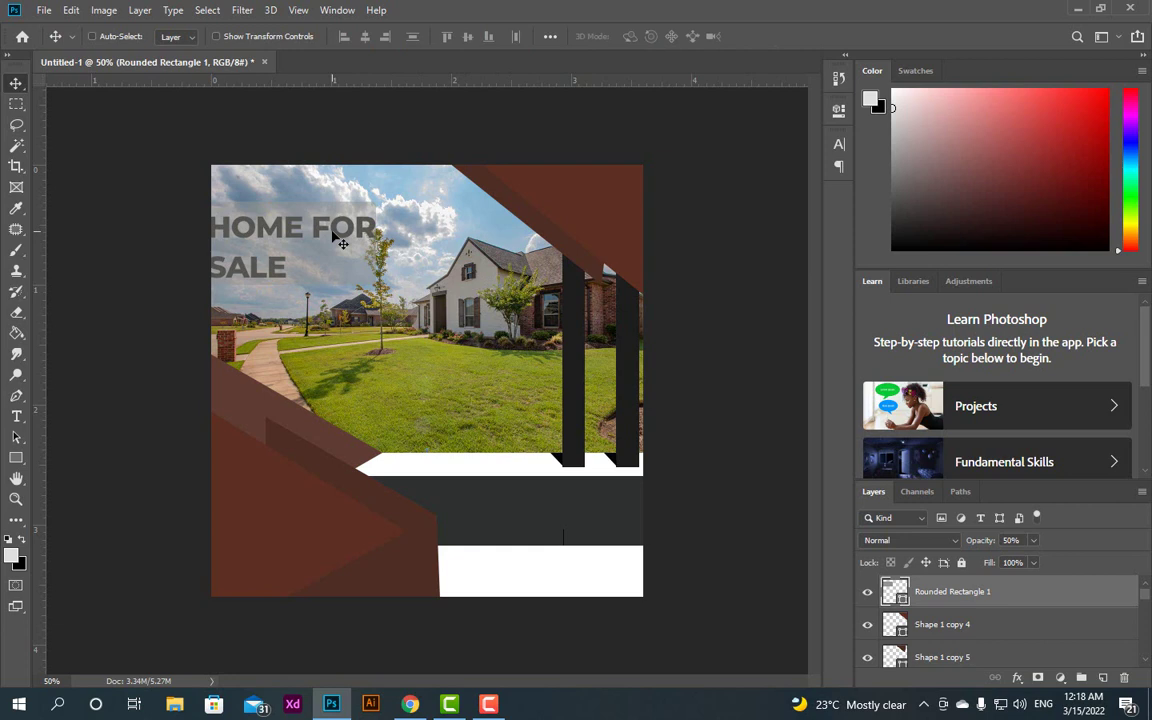
click(1033, 540)
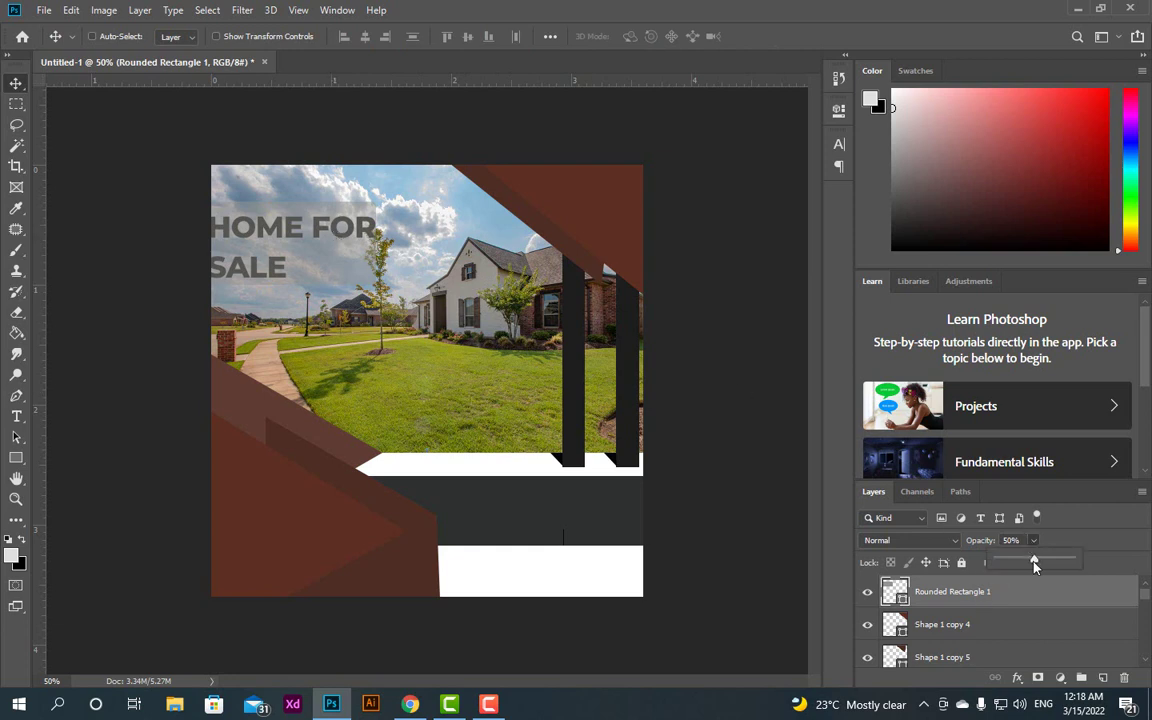
drag(1035, 566, 1061, 566)
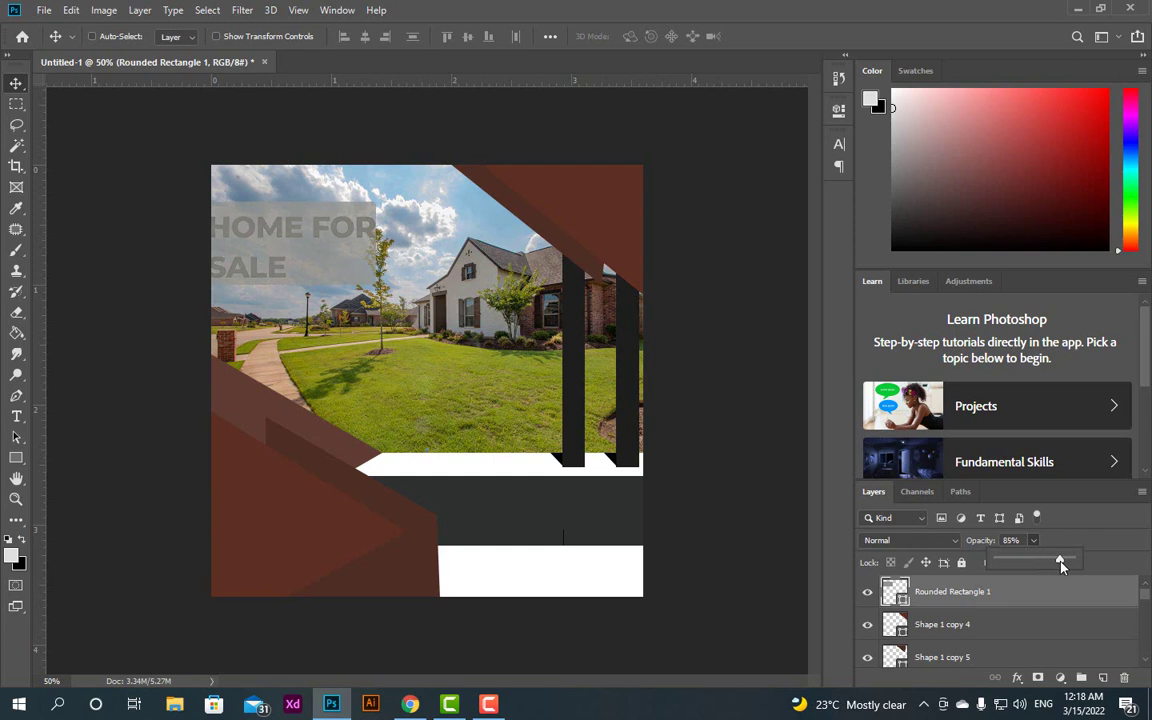
Move the HOME FOR SALE text layer to the top of the layer stack, above Rounded Rectangle 1.
scroll(970, 632, down, 5)
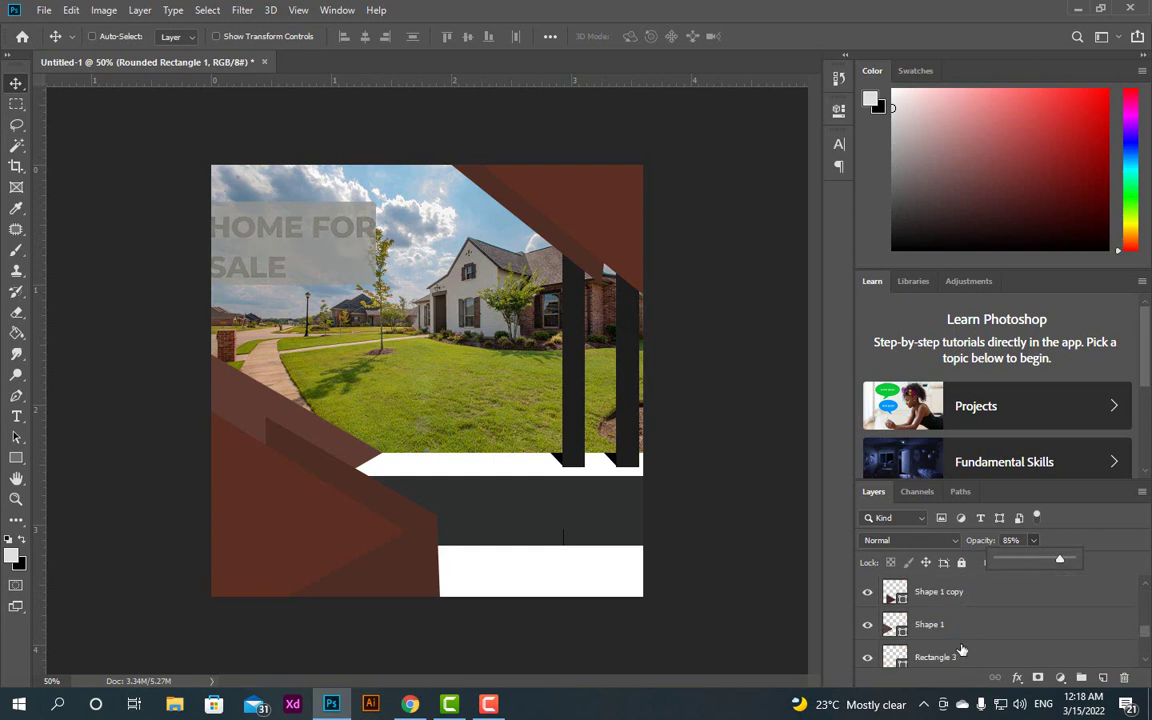
scroll(955, 640, up, 5)
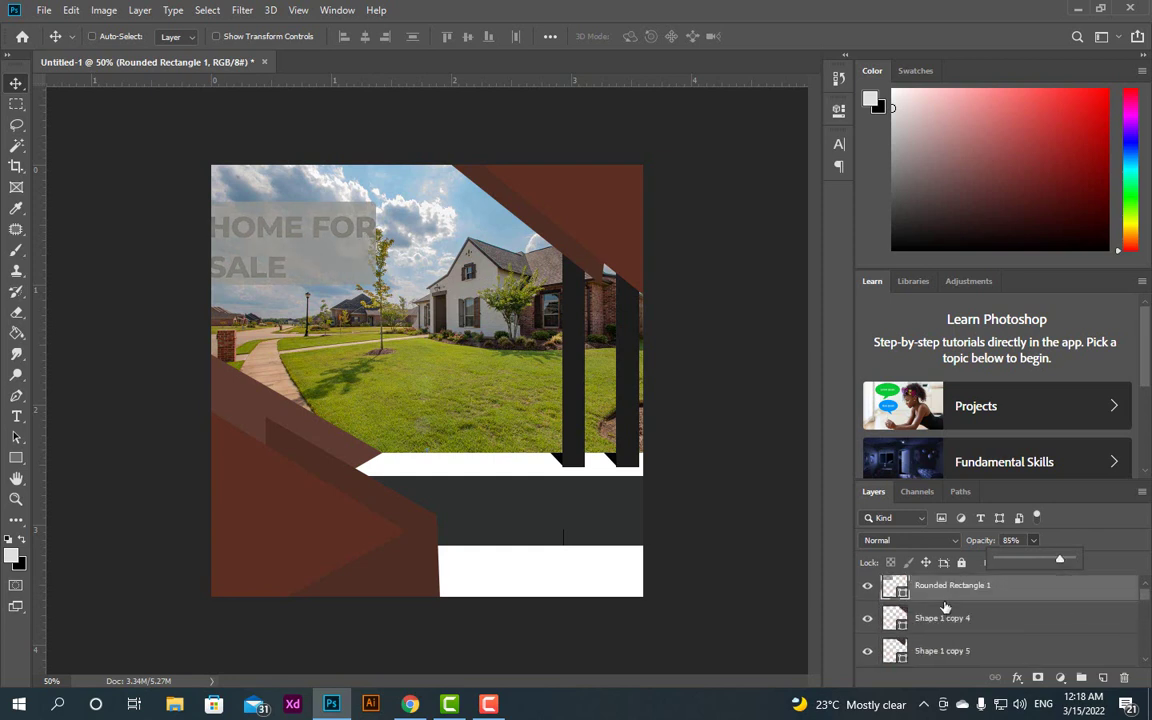
scroll(945, 640, down, 2)
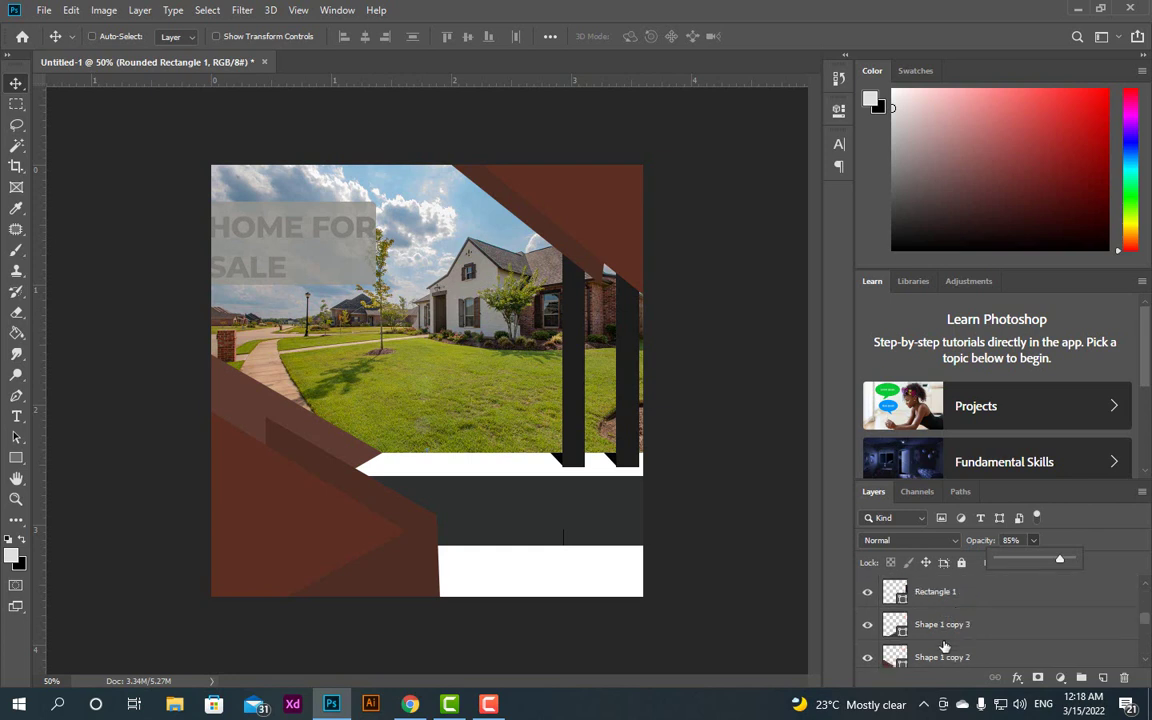
scroll(945, 645, down, 3)
click(950, 651)
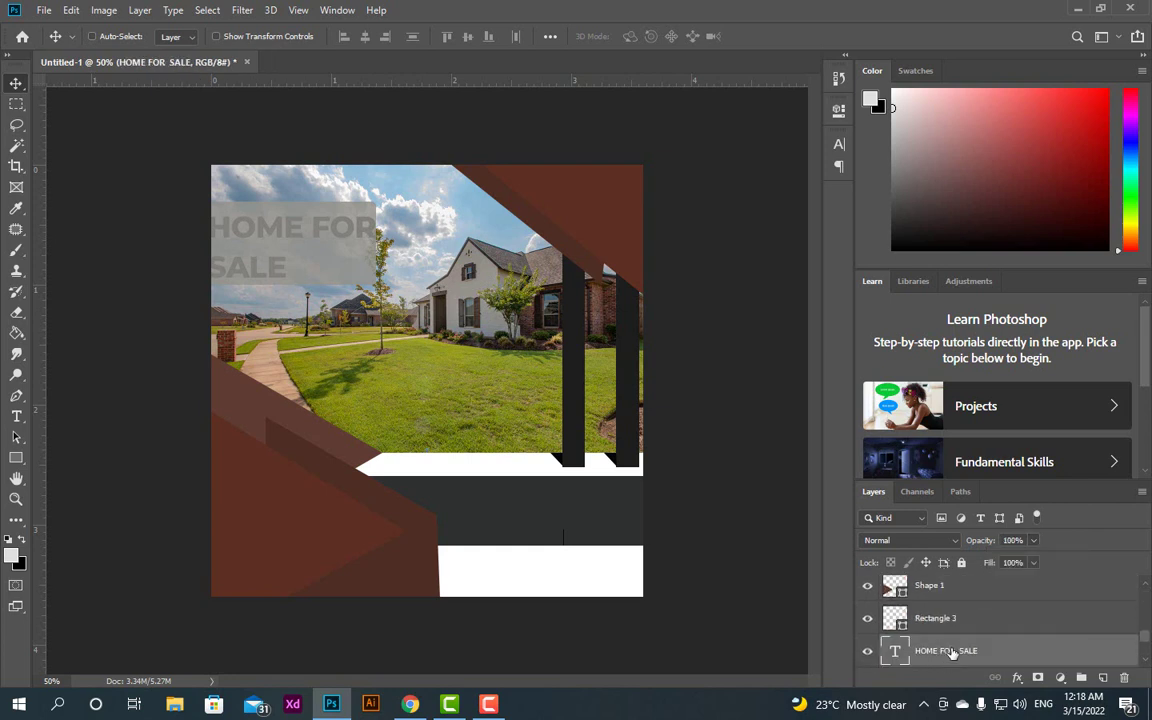
drag(953, 651, 946, 600)
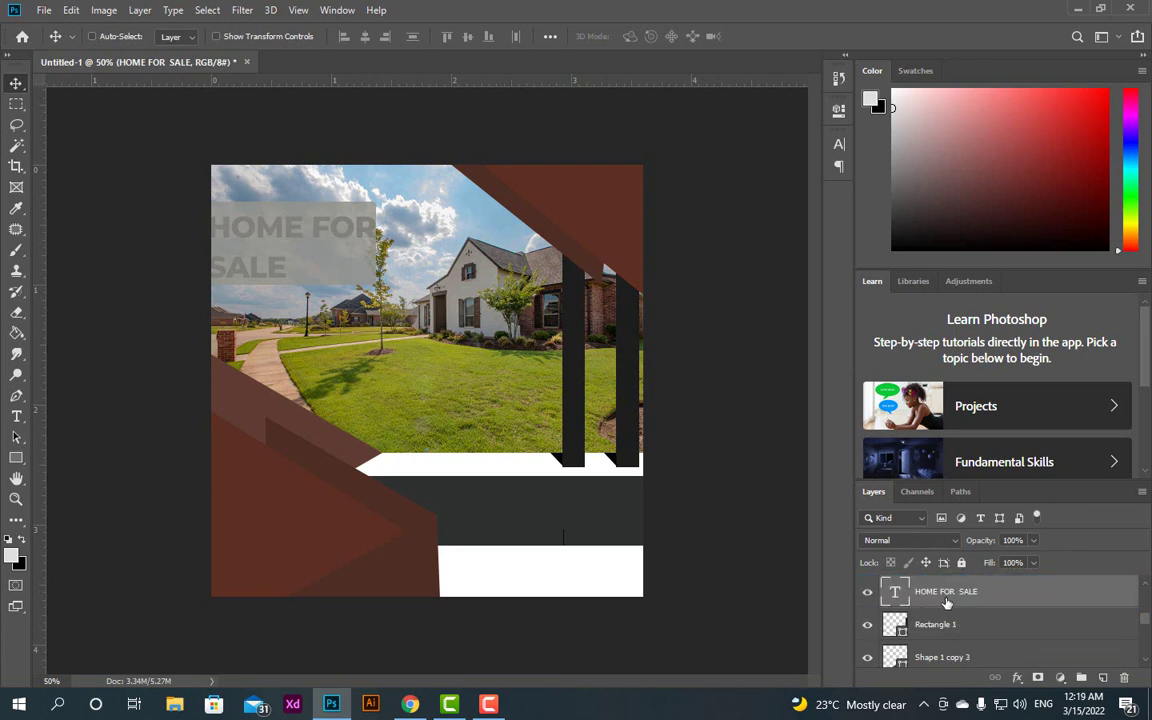
scroll(946, 630, up, 2)
scroll(946, 635, down, 2)
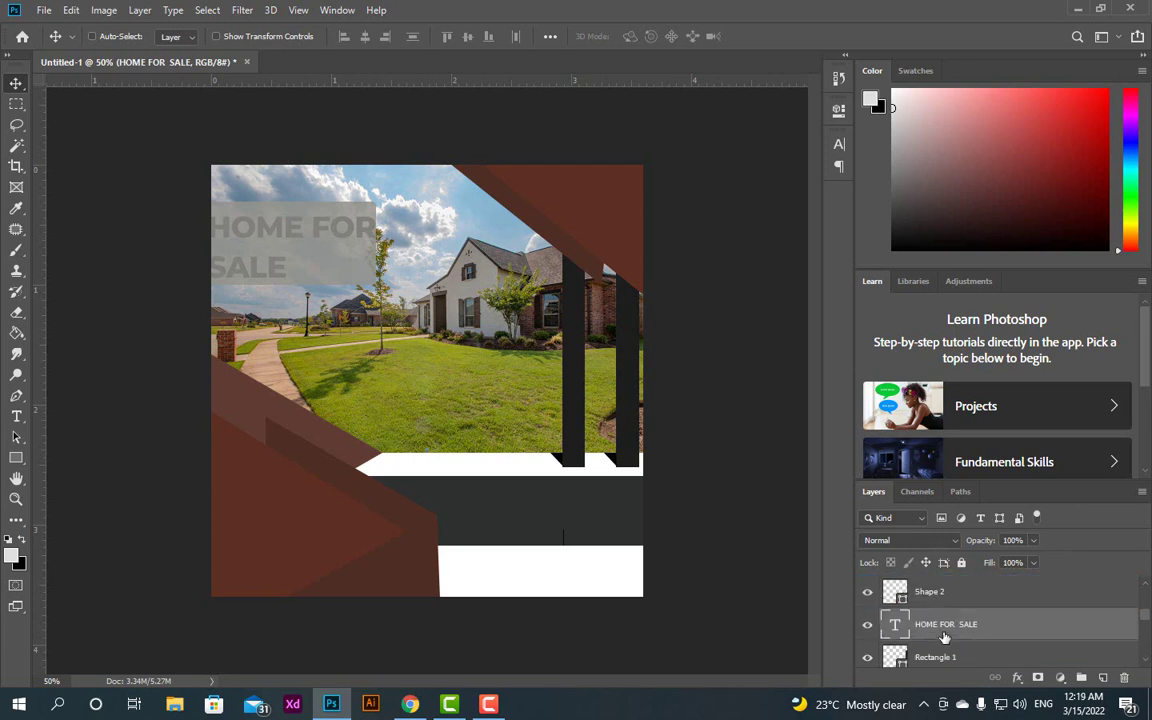
drag(946, 627, 937, 590)
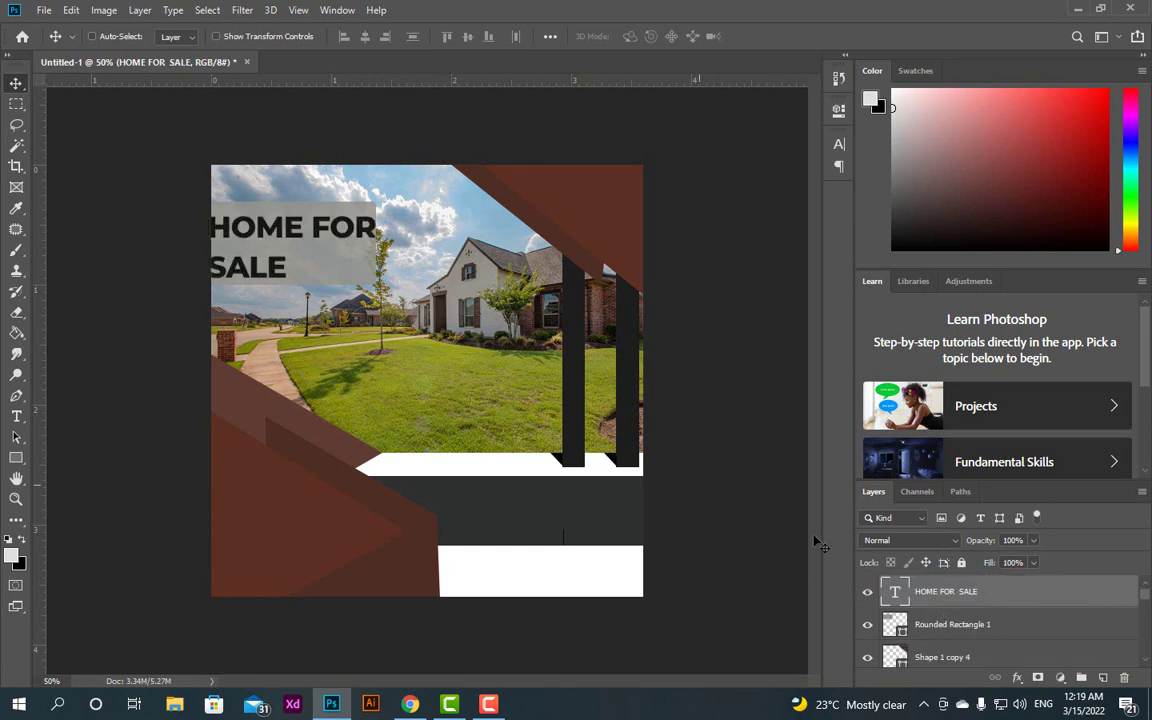
Set the opacity of the HOME FOR SALE text layer to 76%.
click(1034, 541)
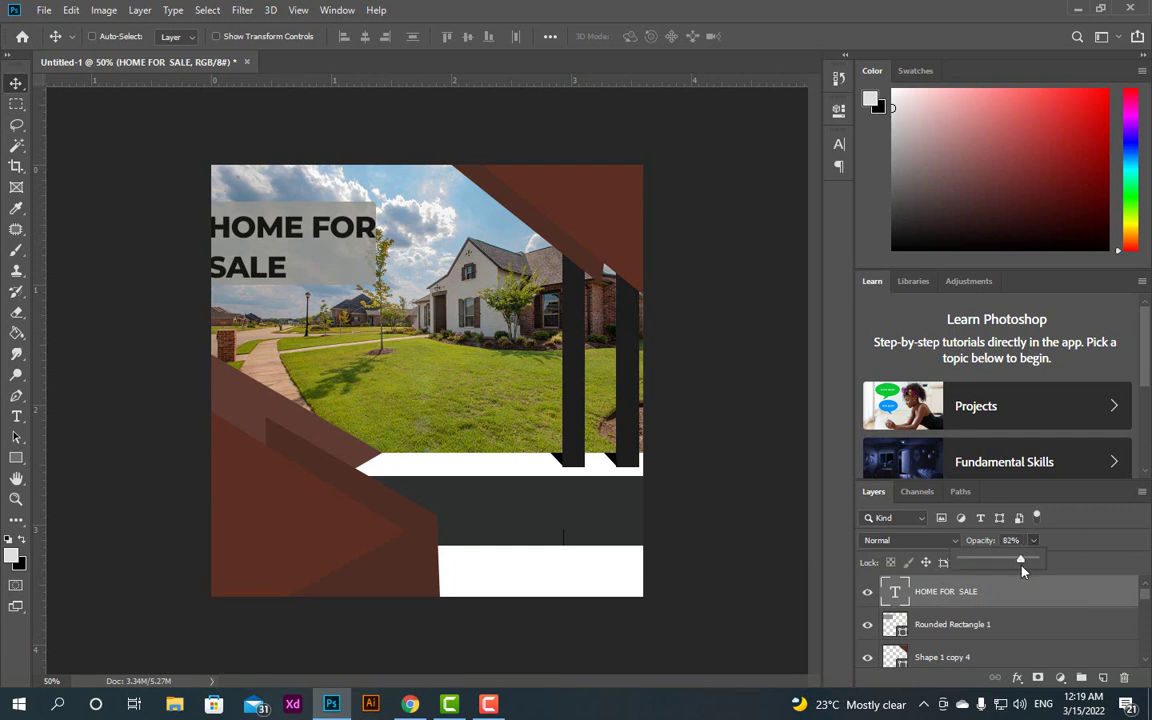
mouse_move(1022, 570)
mouse_down()
mouse_move(1009, 575)
mouse_move(1018, 561)
mouse_up()
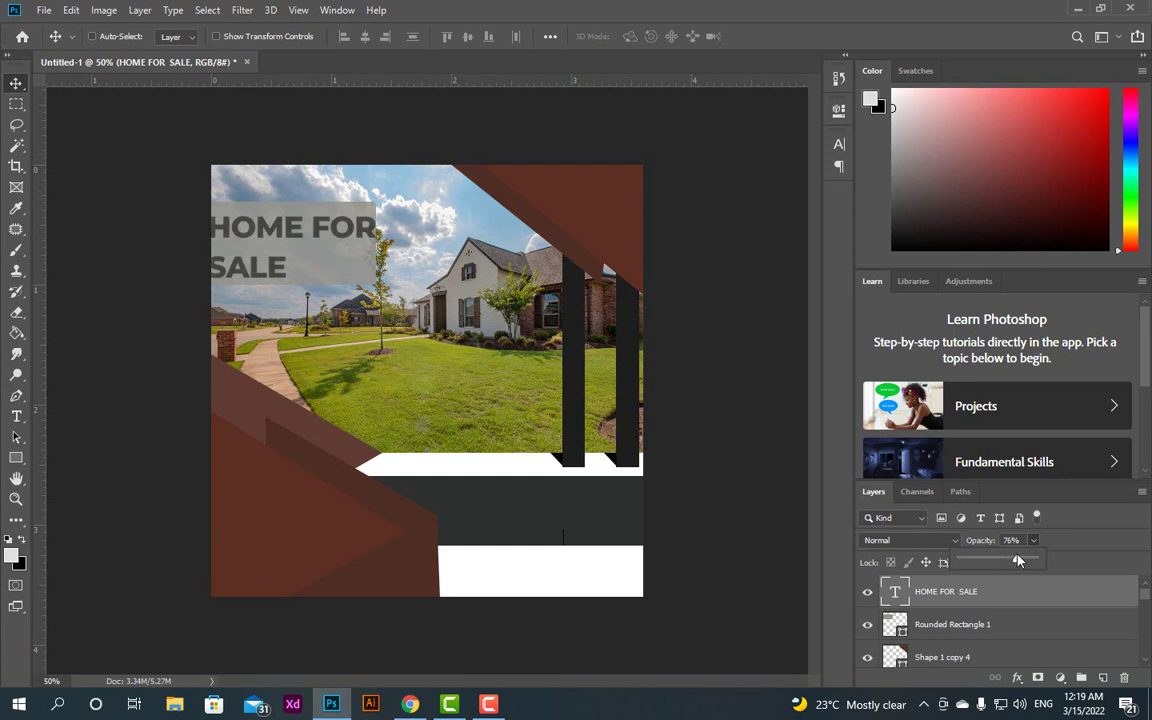
click(856, 565)
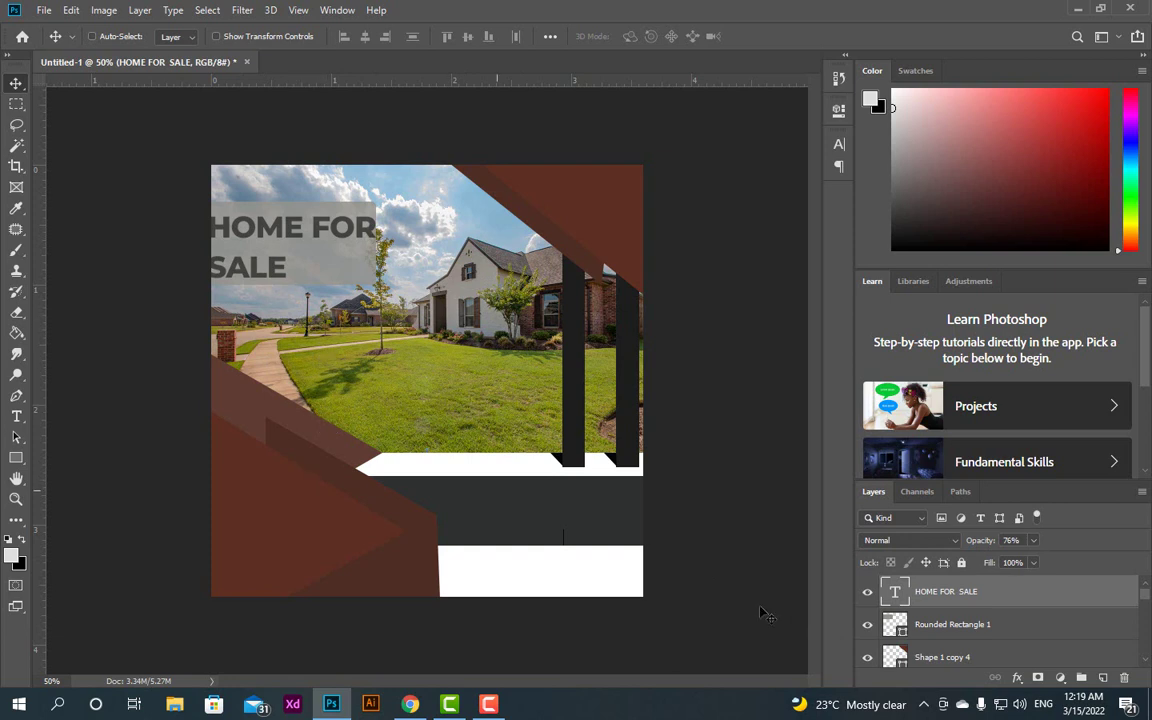
Add the two-line text GET / 50% OFF on the lower brown triangle and move it to the canvas's left edge.
click(1102, 677)
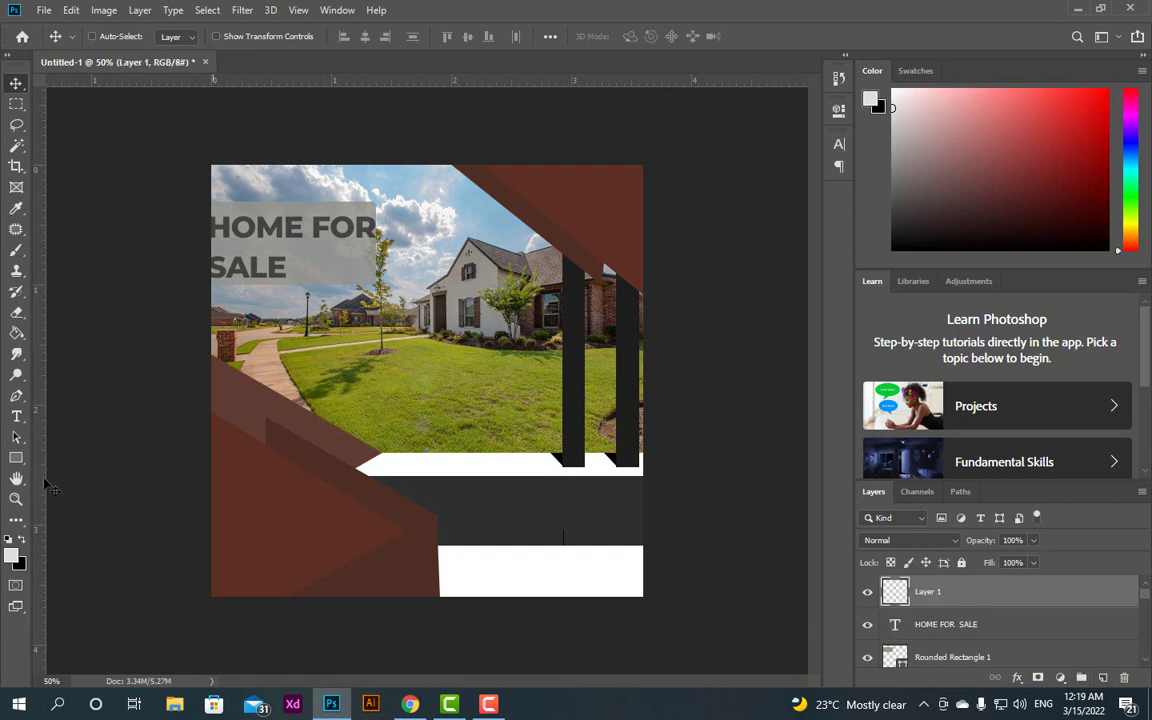
click(16, 420)
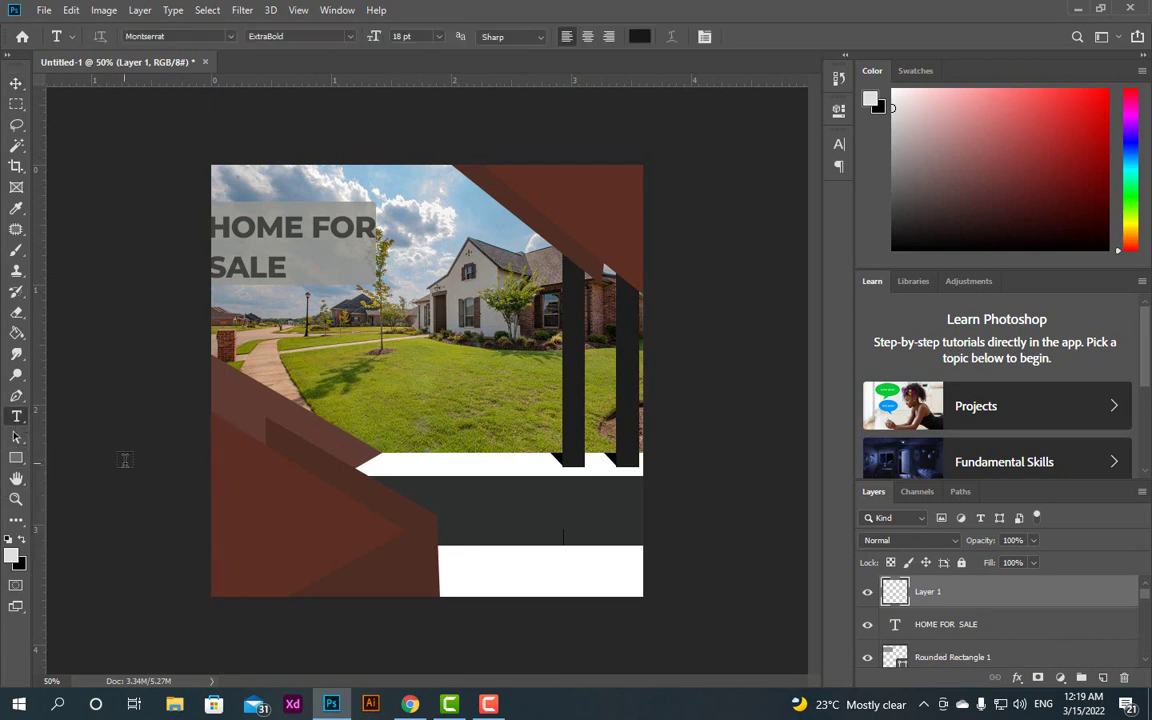
click(250, 508)
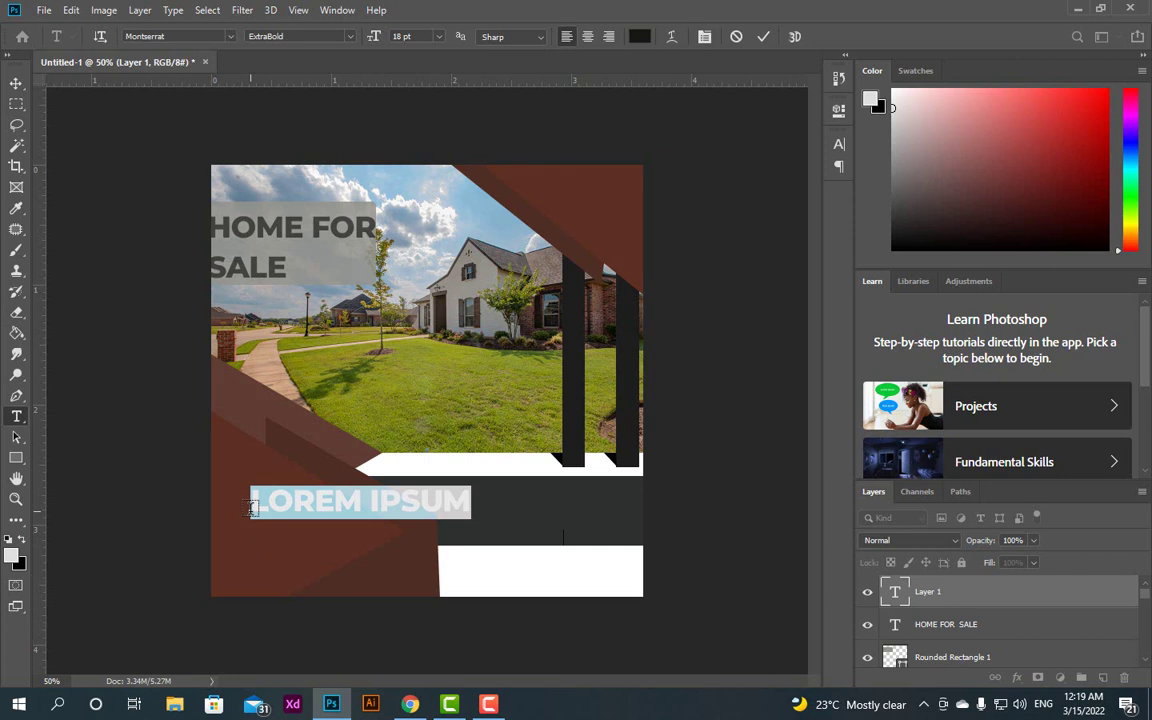
text(GET)
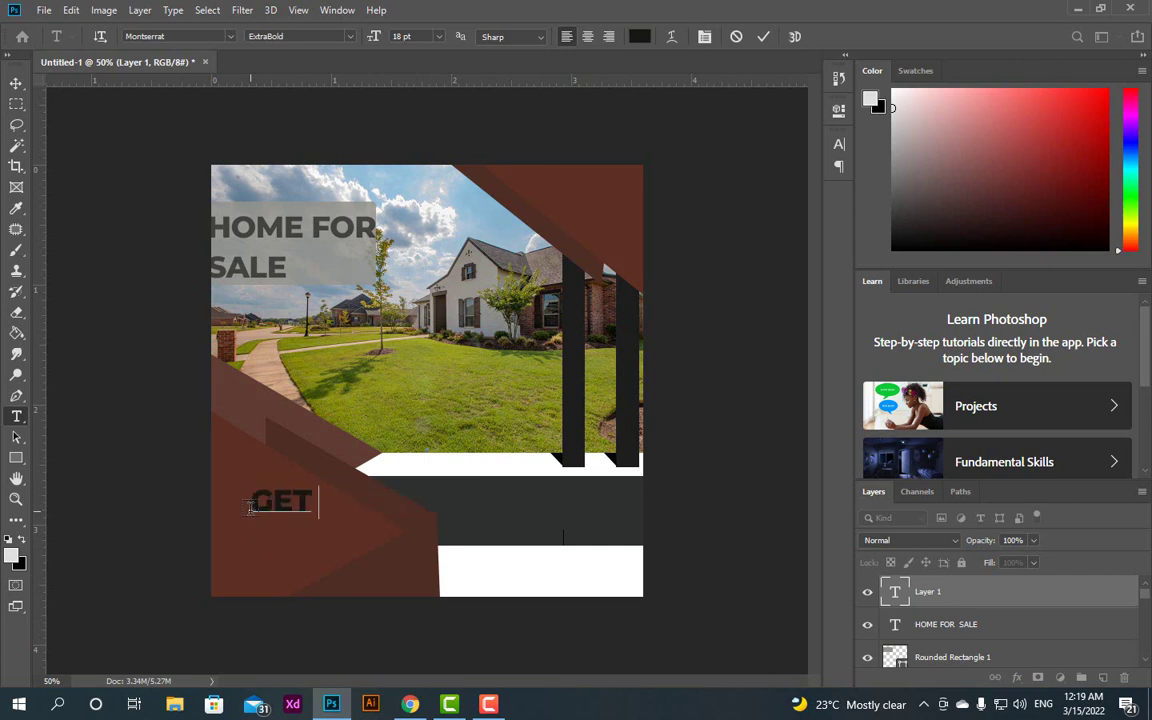
key(BackSpace)
text(50)
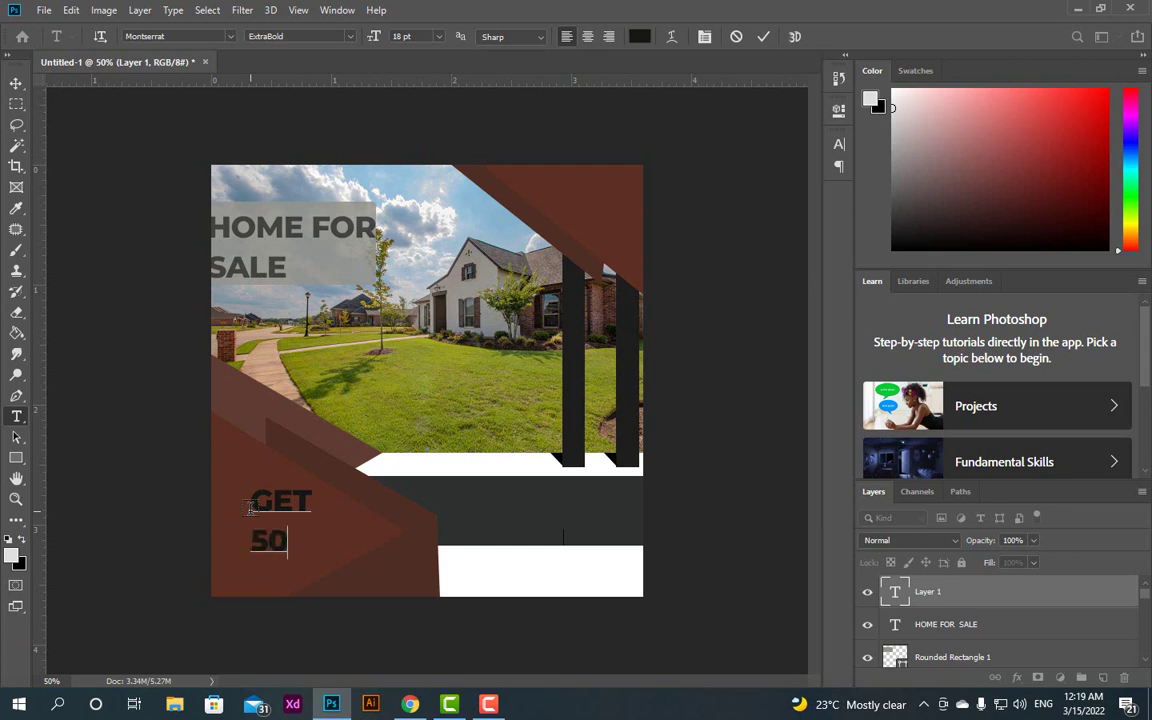
text(% OFF)
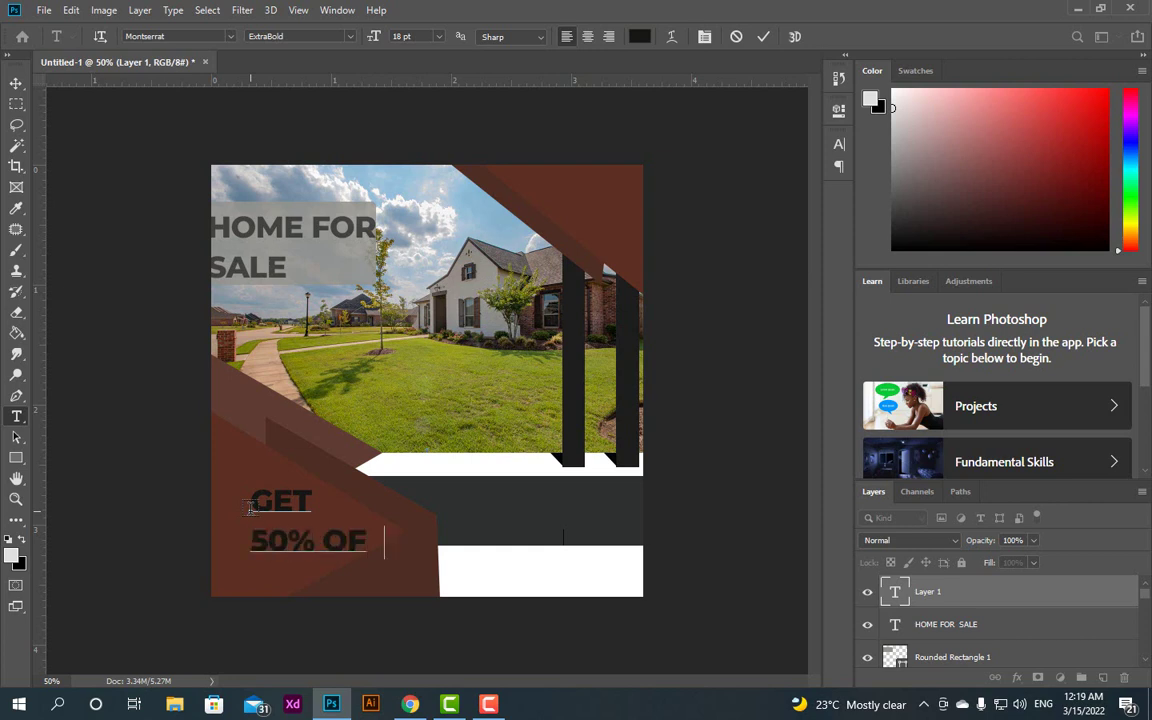
click(16, 86)
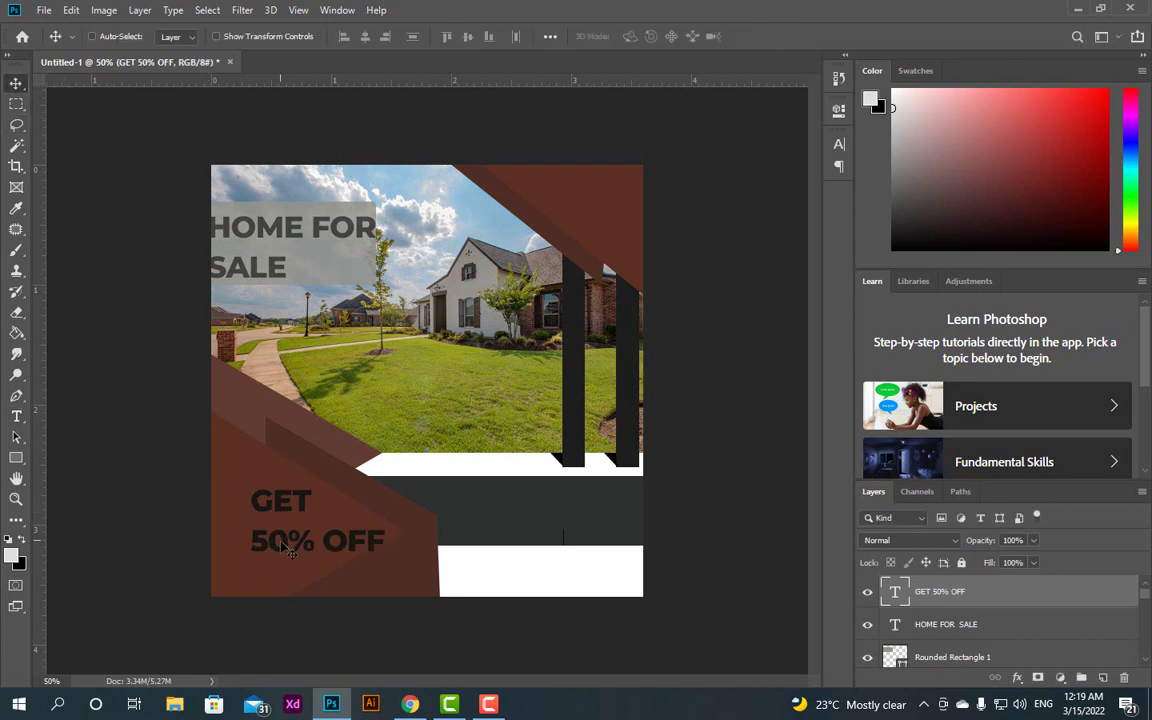
drag(280, 550, 245, 543)
Change the GET 50% OFF text colour to off-white fffffc.
double_click(246, 545)
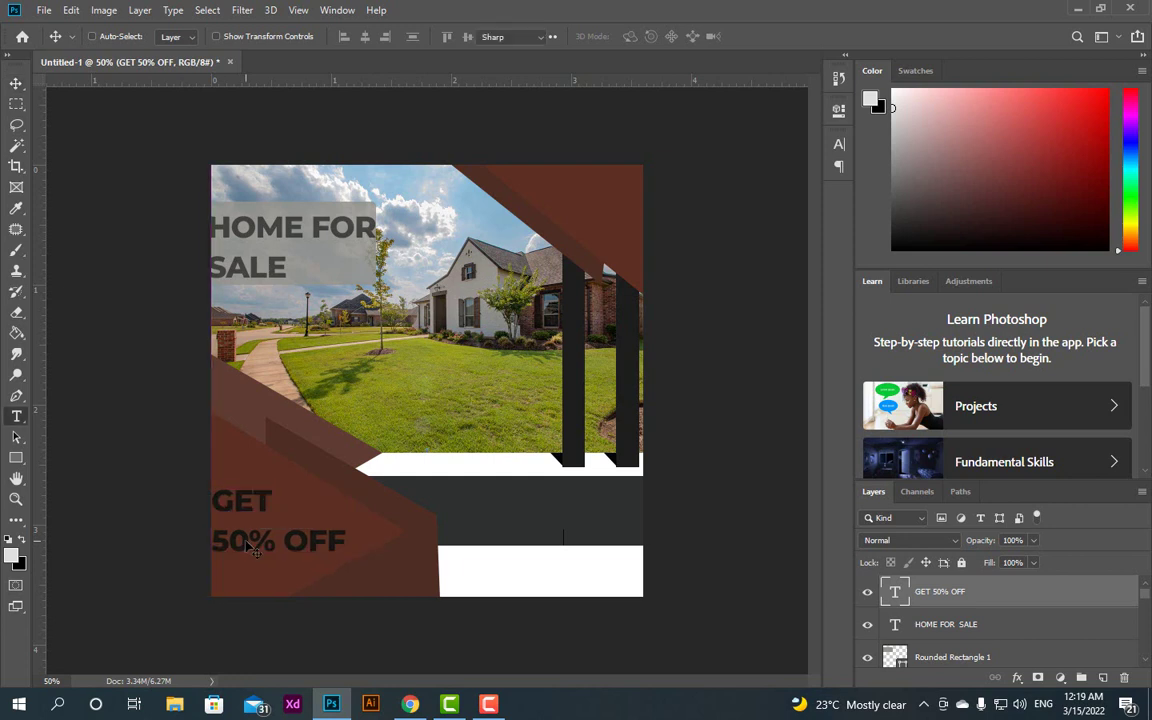
click(640, 37)
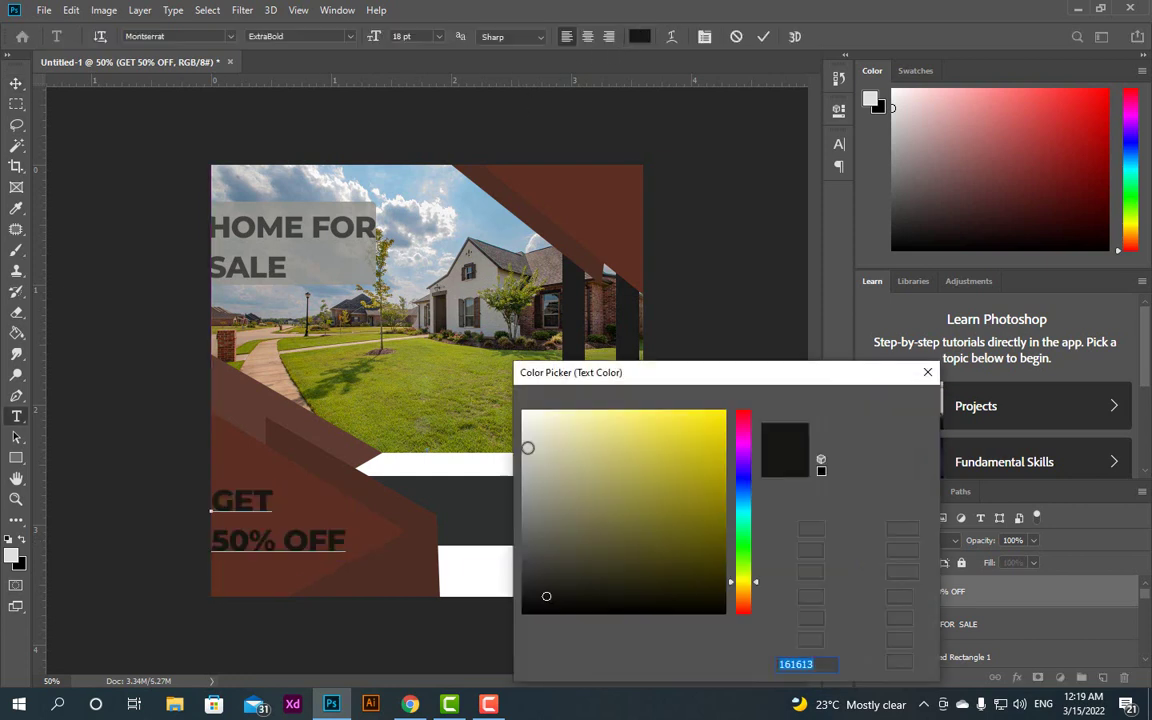
text(fffffc)
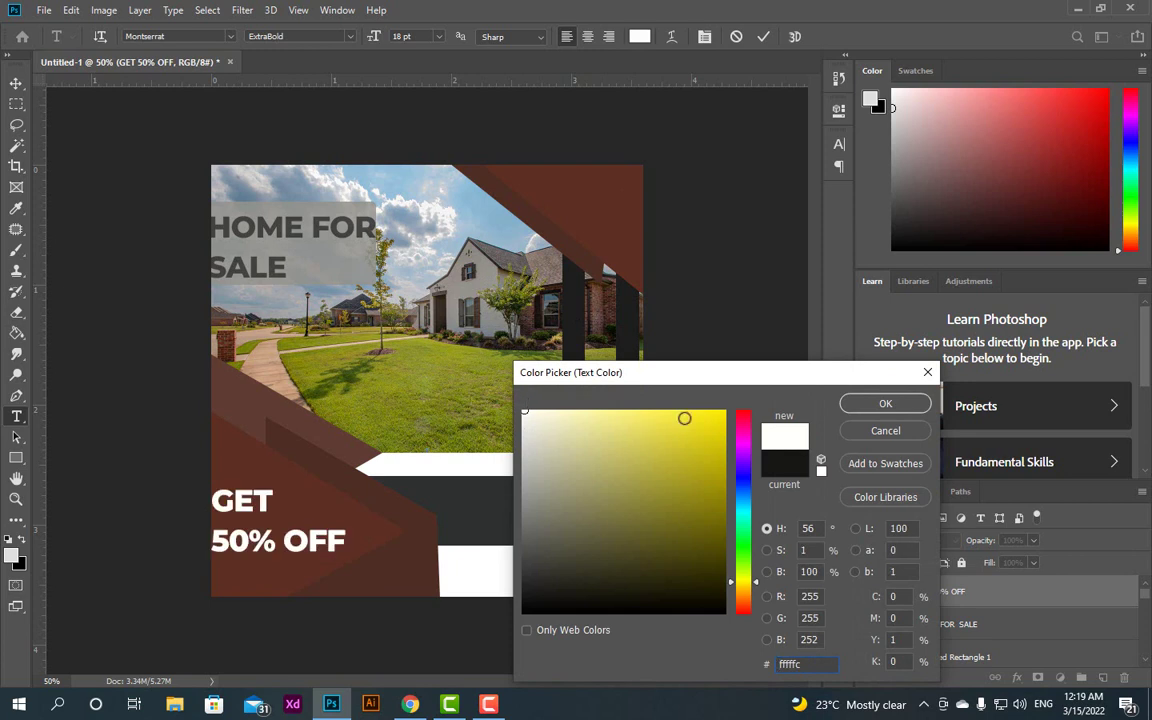
click(885, 403)
click(16, 83)
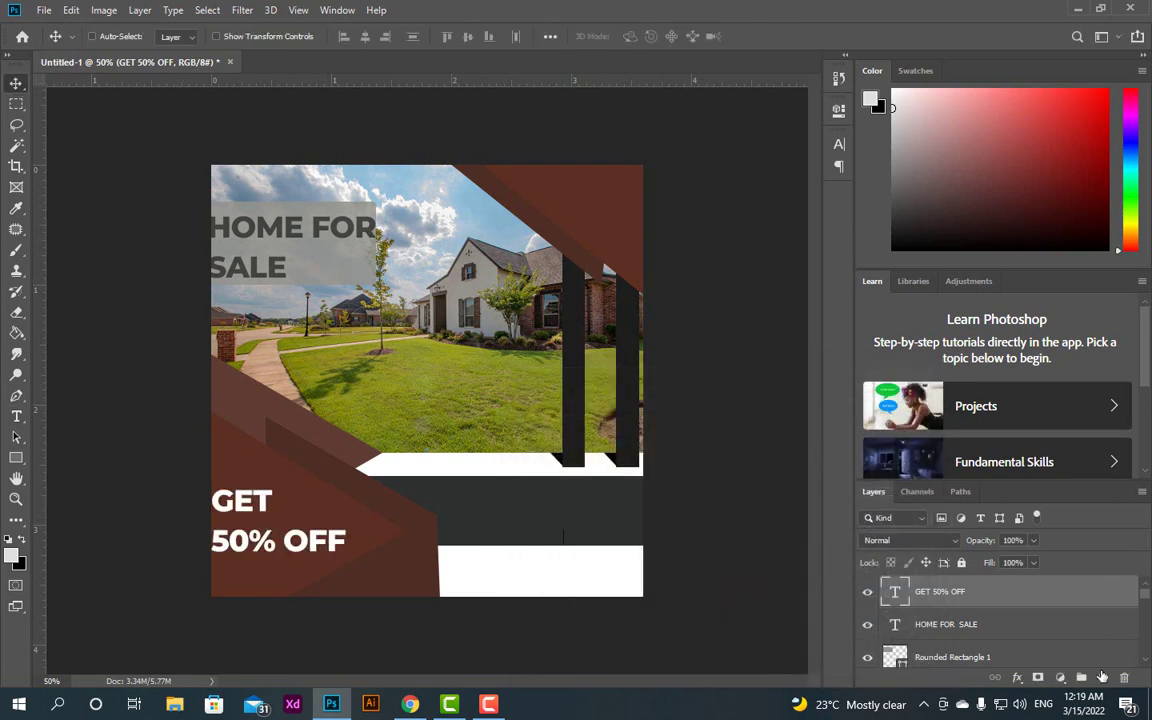
Add the text FOR CONTACT on a new layer over the upper brown triangle.
key(ctrl+shift+alt+n)
click(17, 417)
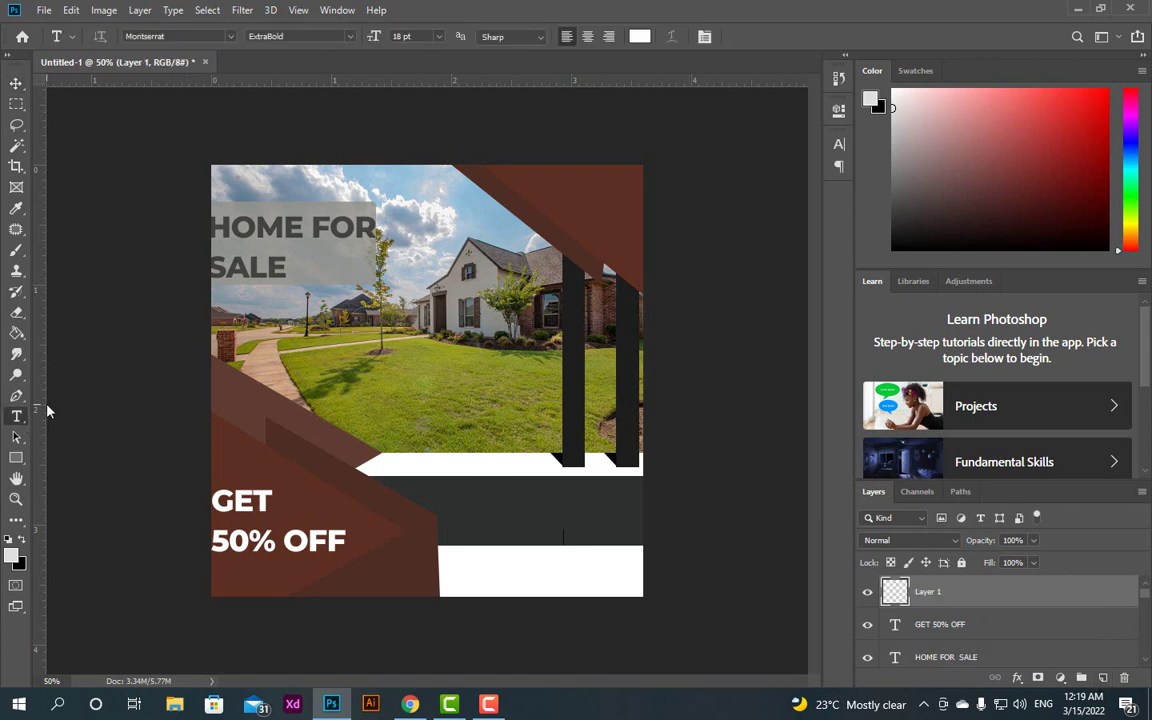
click(560, 188)
text(FOR)
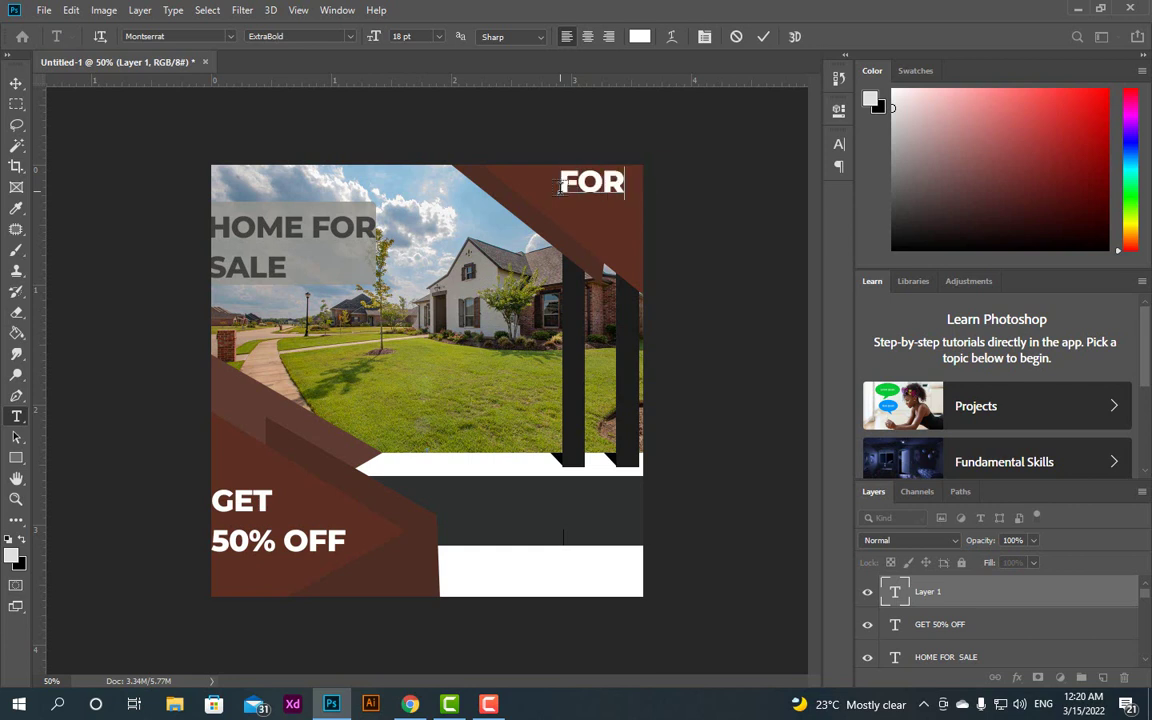
text( I)
key(BackSpace)
key(BackSpace)
text(CONTACT)
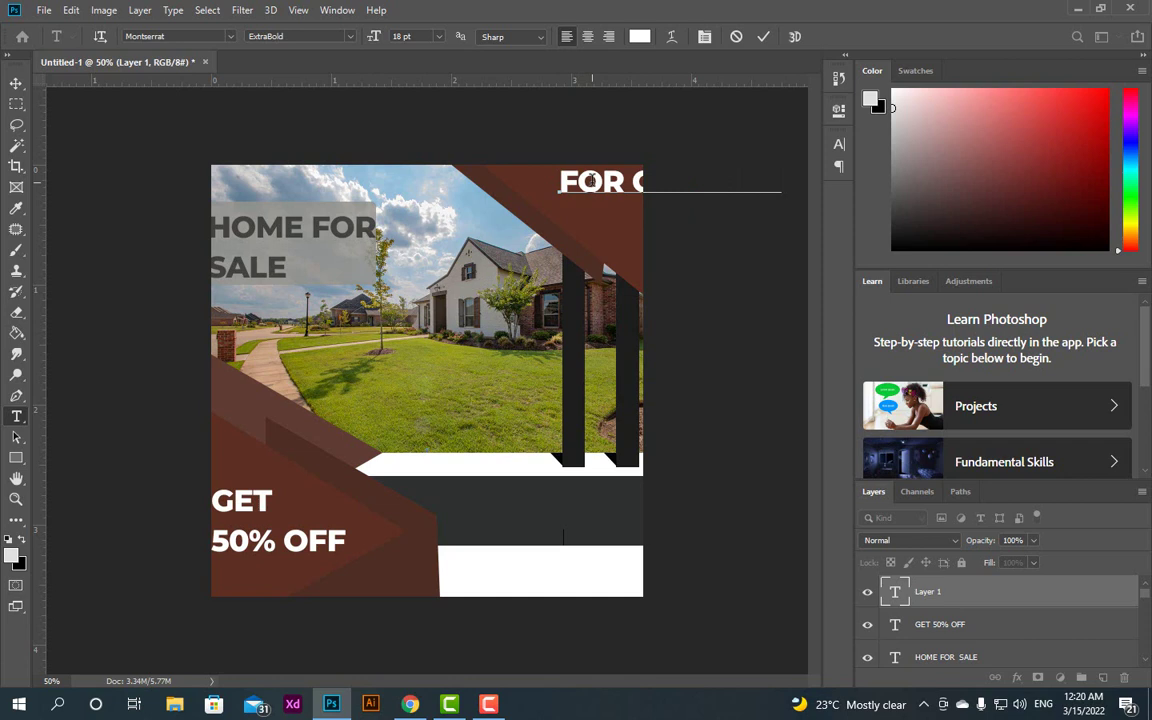
Set the font size of the FOR CONTACT text to 10 pt.
drag(552, 181, 783, 183)
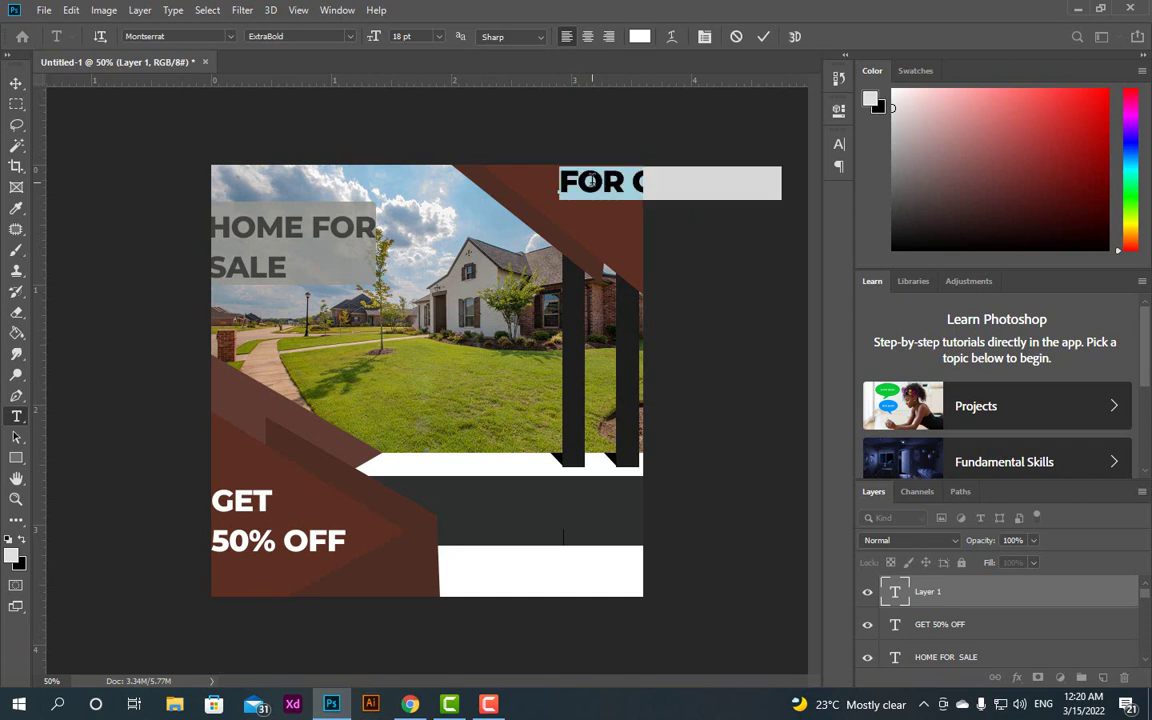
click(440, 36)
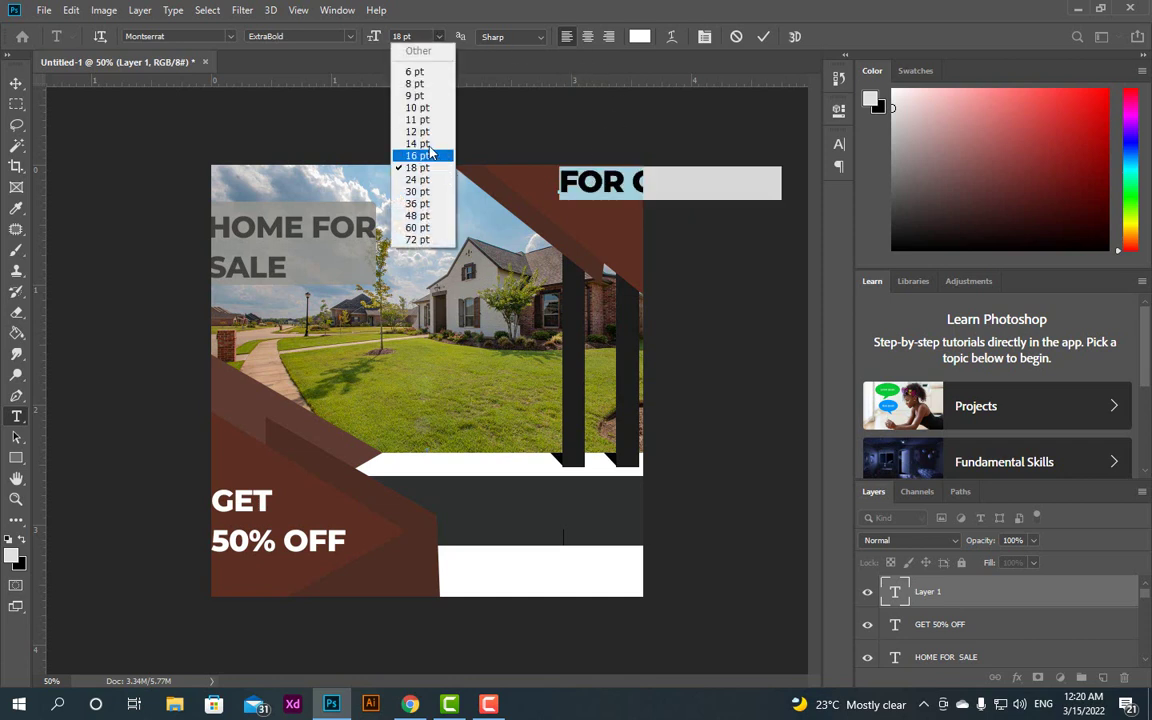
click(414, 72)
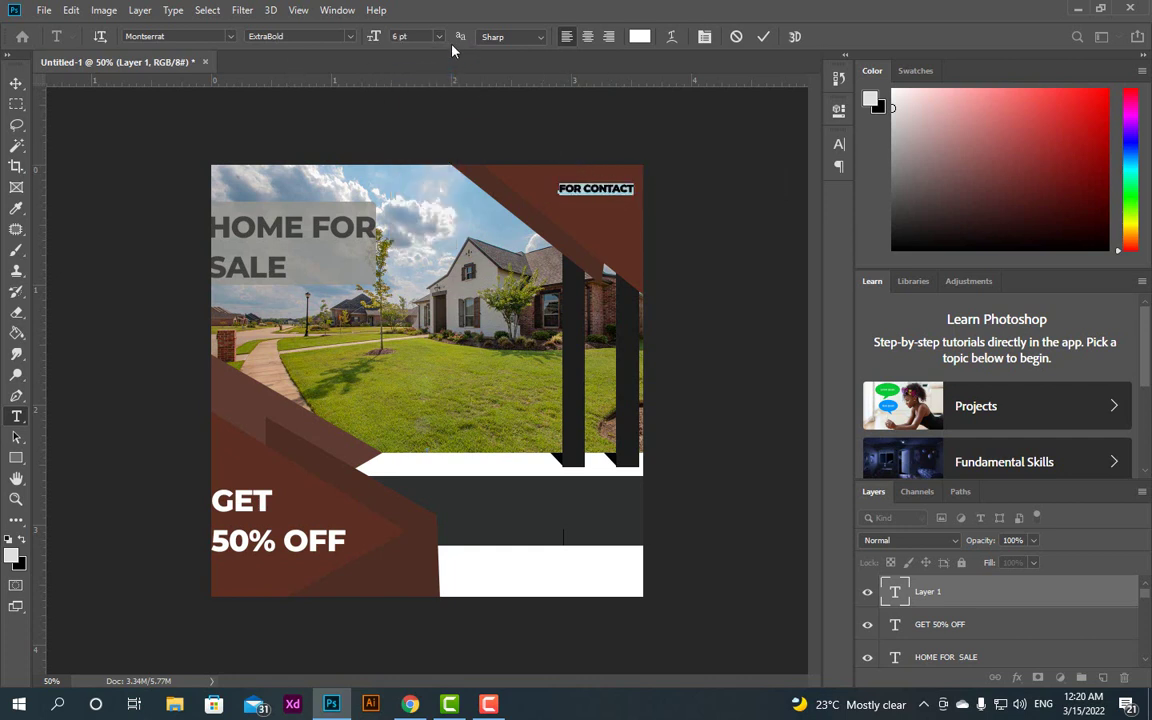
click(410, 36)
click(425, 108)
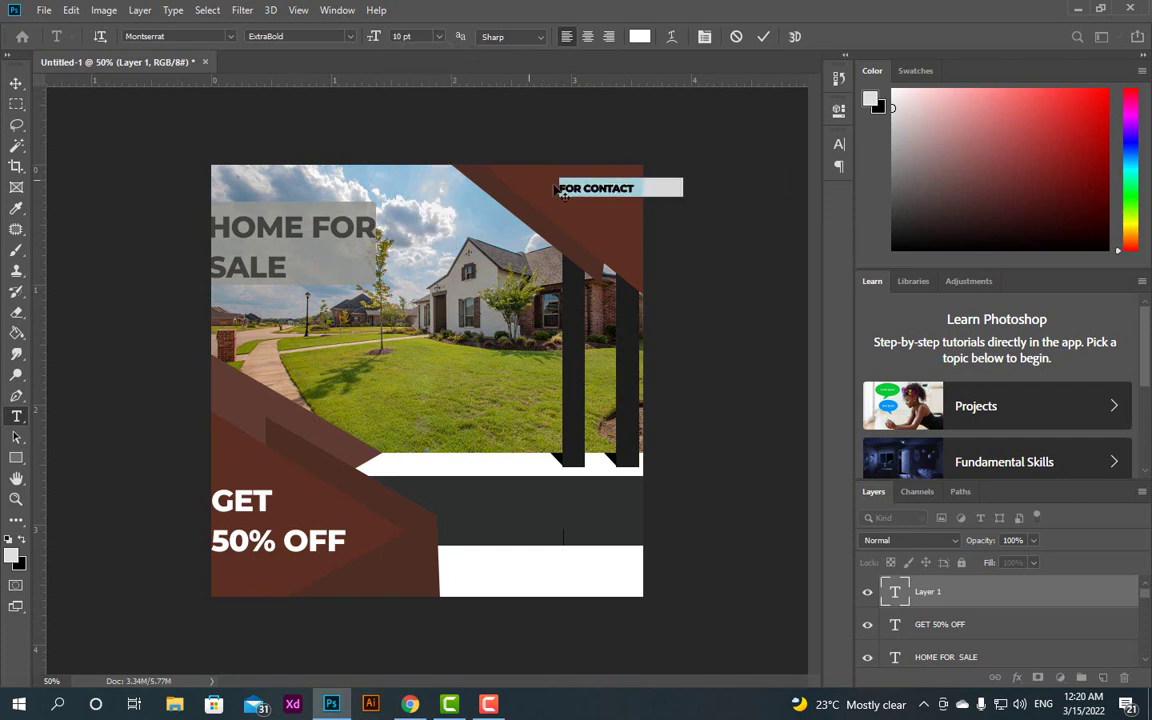
click(763, 36)
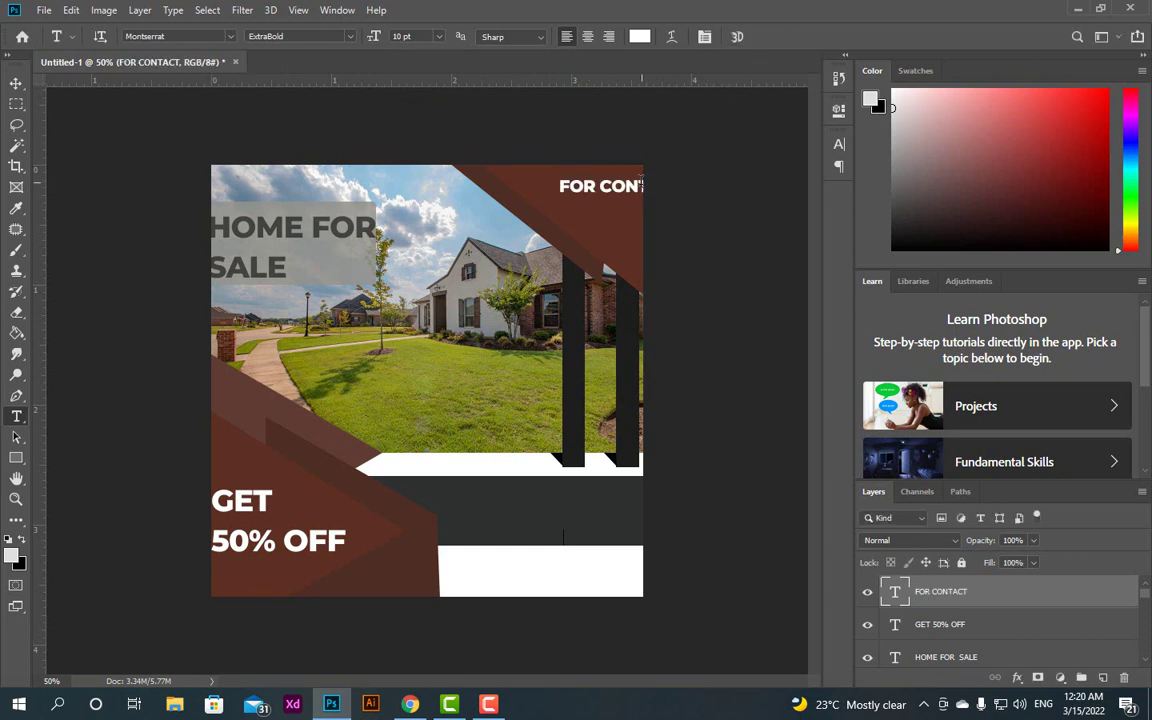
Move the FOR CONTACT text fully inside the upper brown triangle and add a new empty layer above it.
click(16, 86)
drag(583, 188, 541, 182)
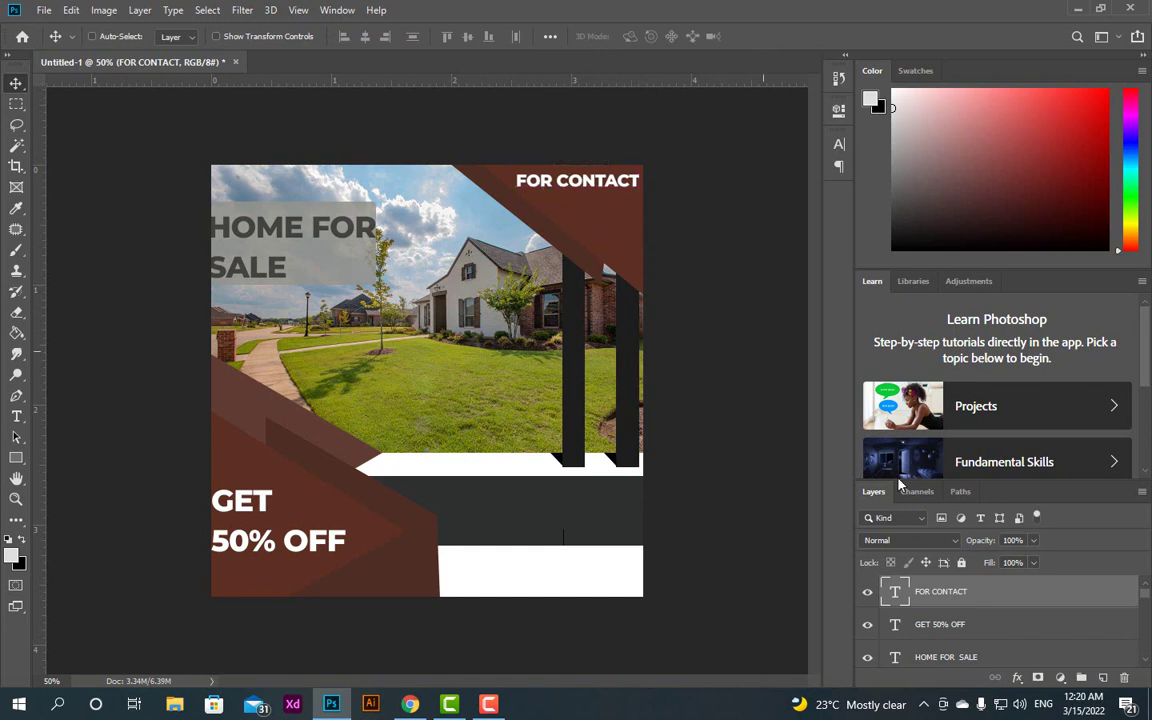
key(ctrl+shift+alt+n)
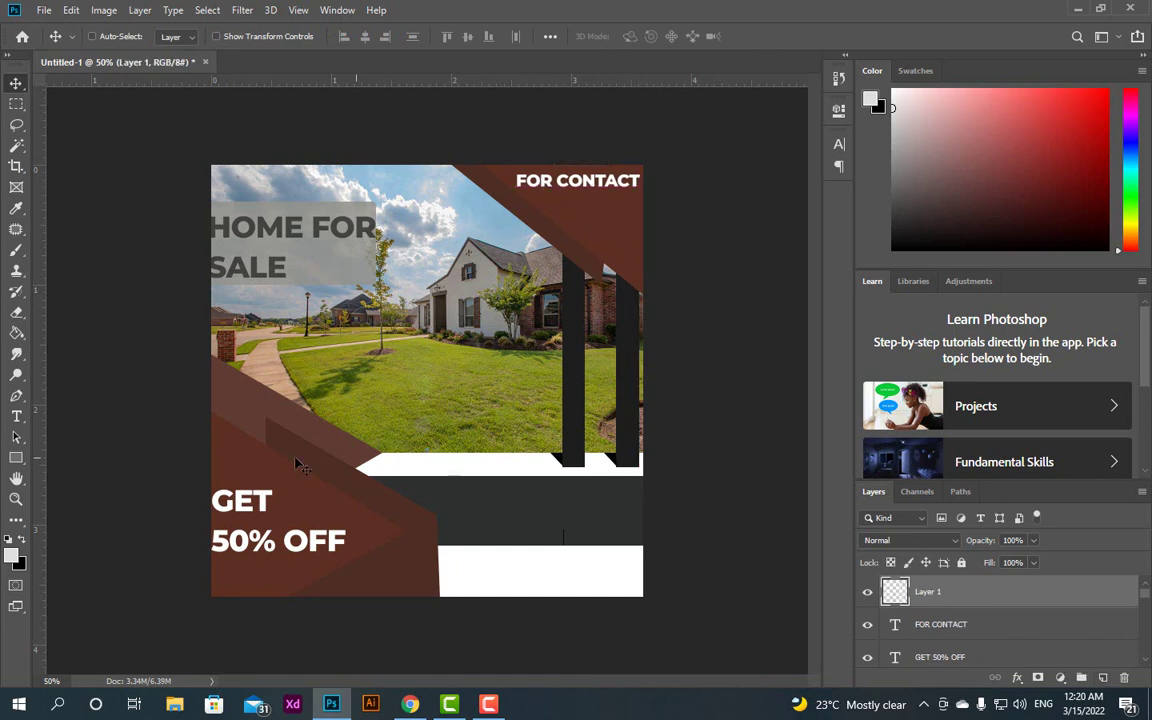
Add a contact phone number as text beneath FOR CONTACT in the upper brown triangle.
click(16, 416)
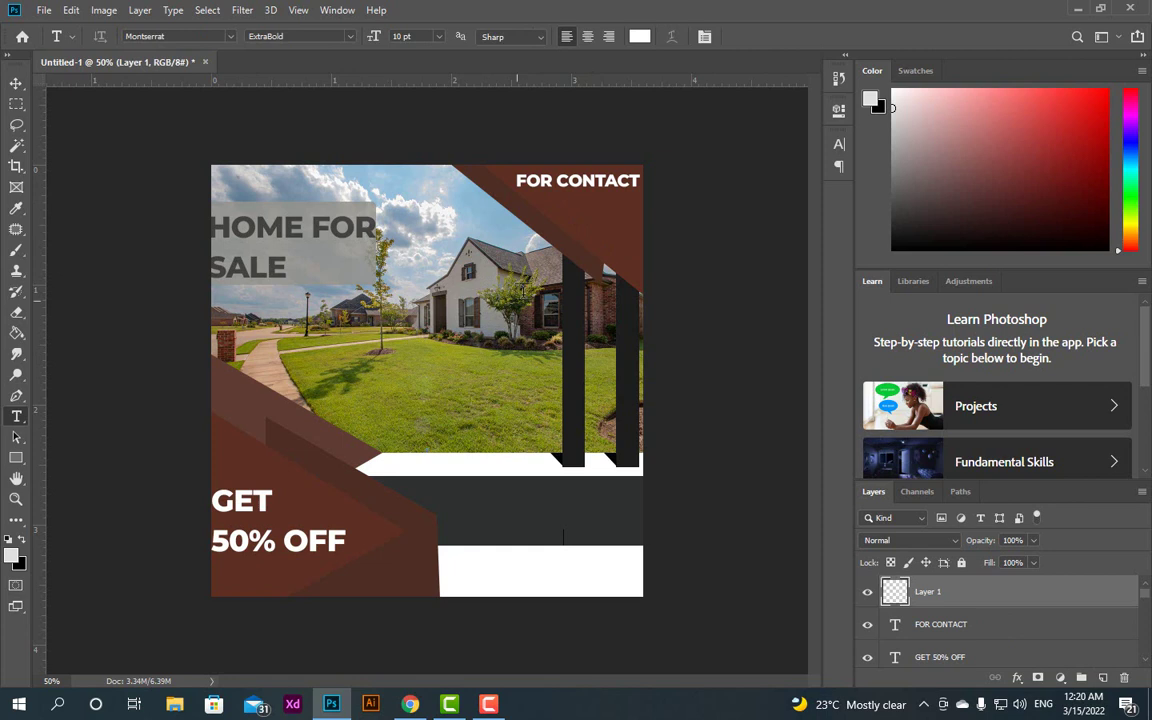
click(550, 208)
text(+)
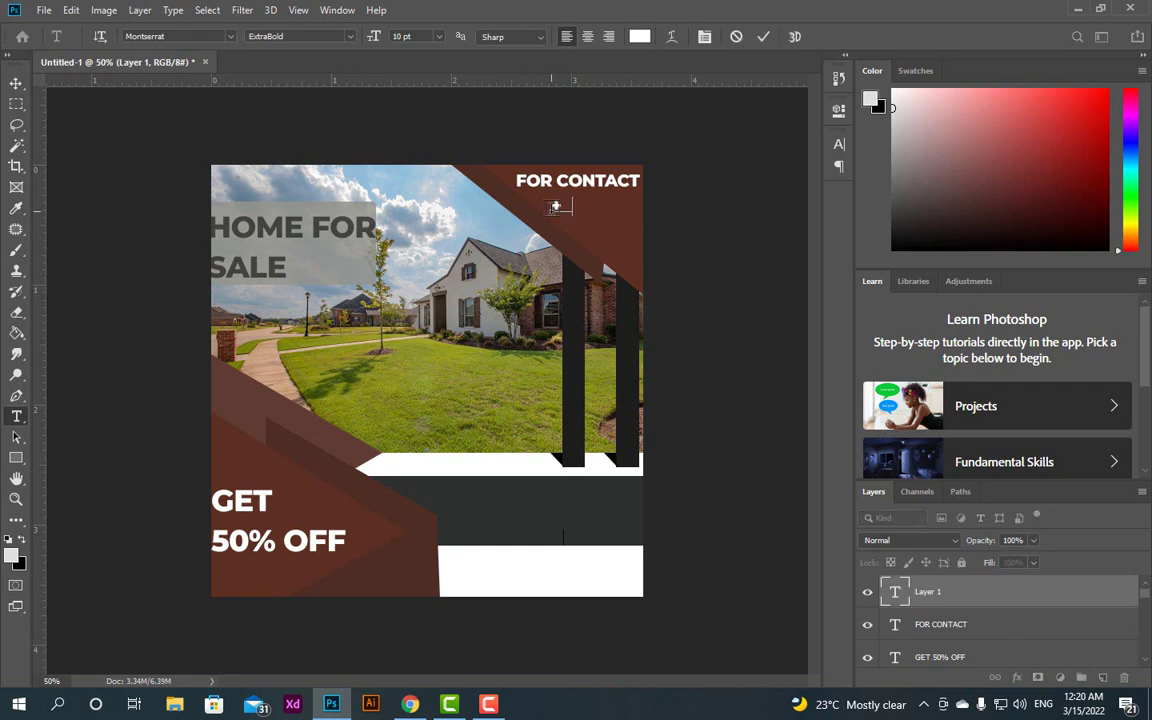
text(01234567)
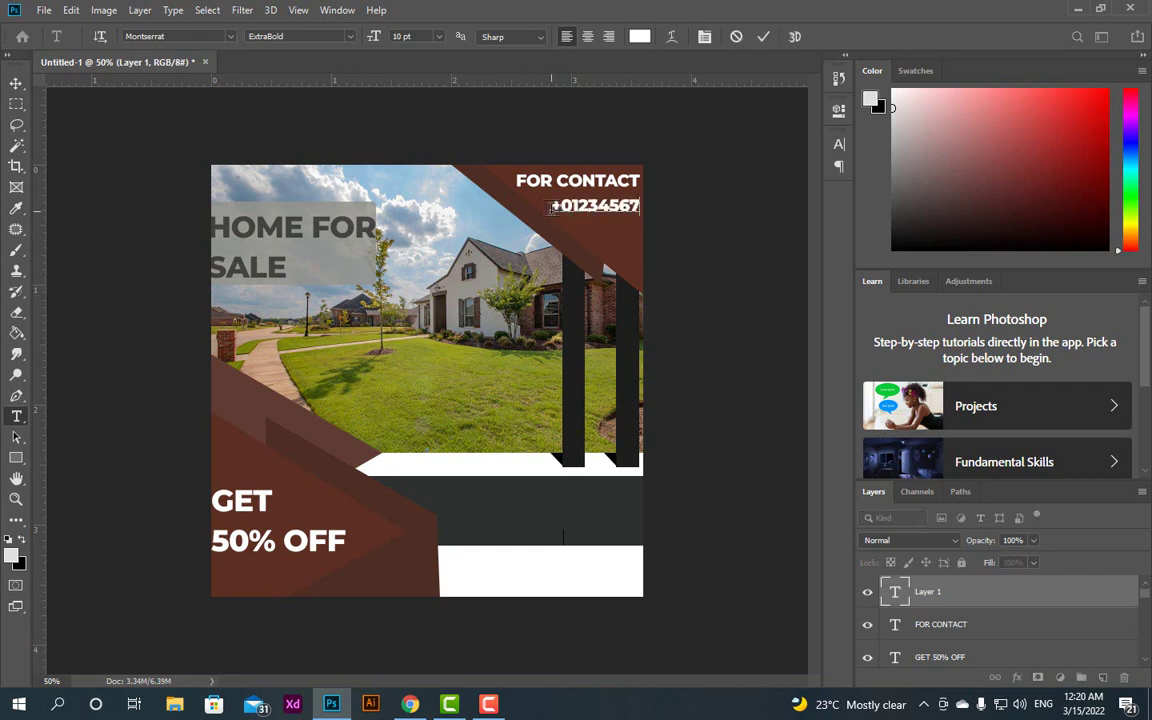
Set the font size of the phone number text to 8 pt.
key(ctrl+a)
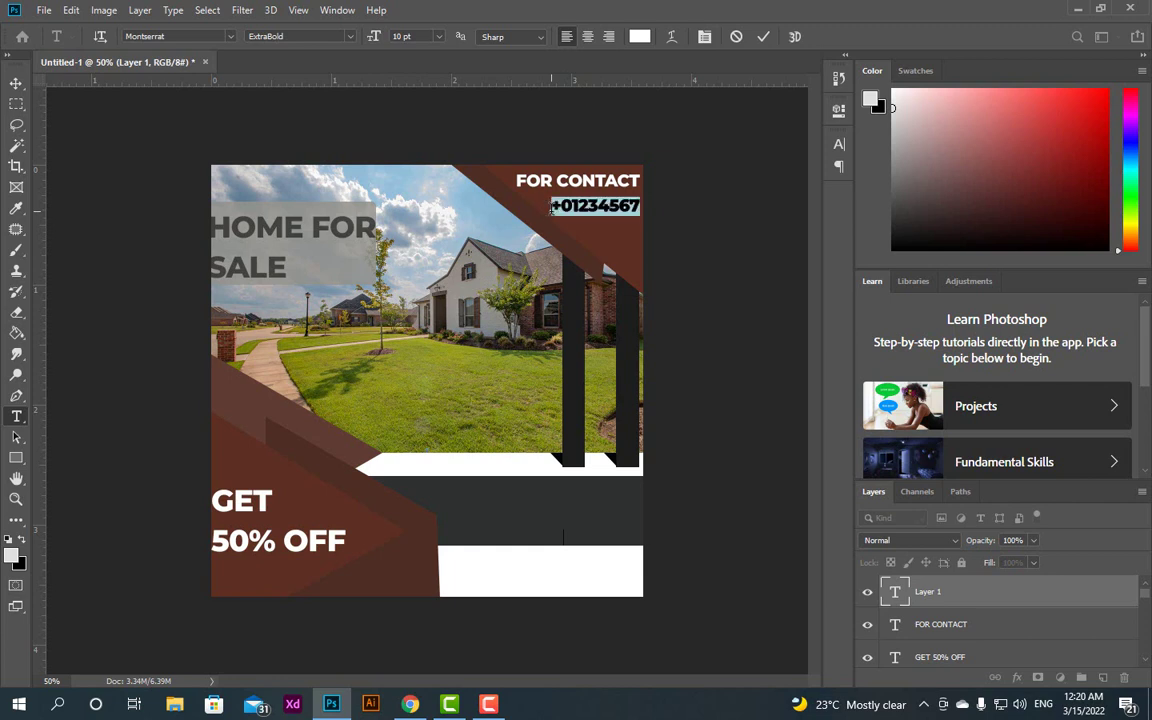
click(437, 37)
click(412, 77)
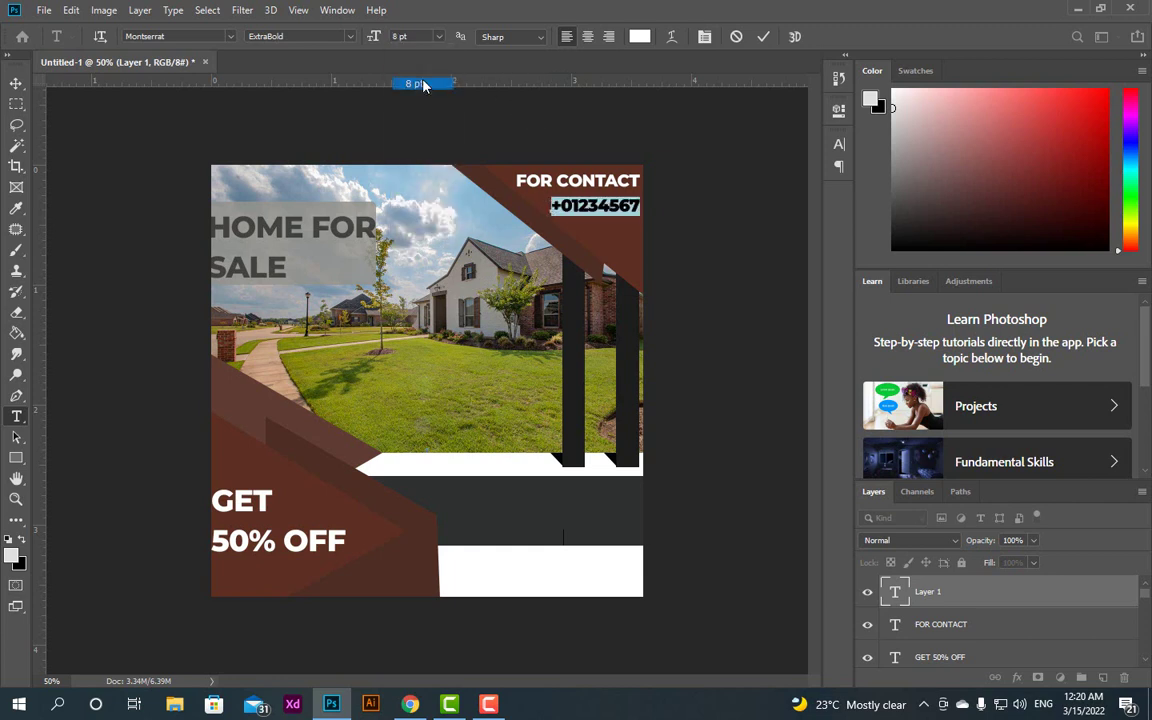
click(763, 37)
click(16, 83)
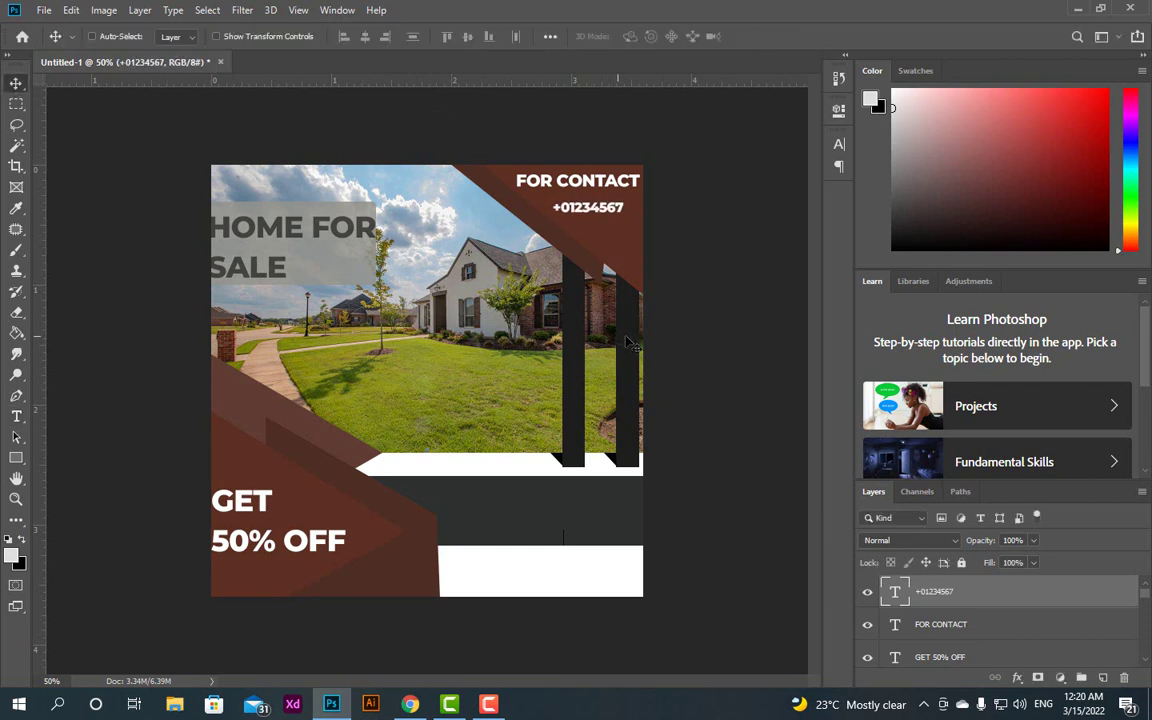
Change the font weight of the phone number text to ExtraLight.
double_click(593, 206)
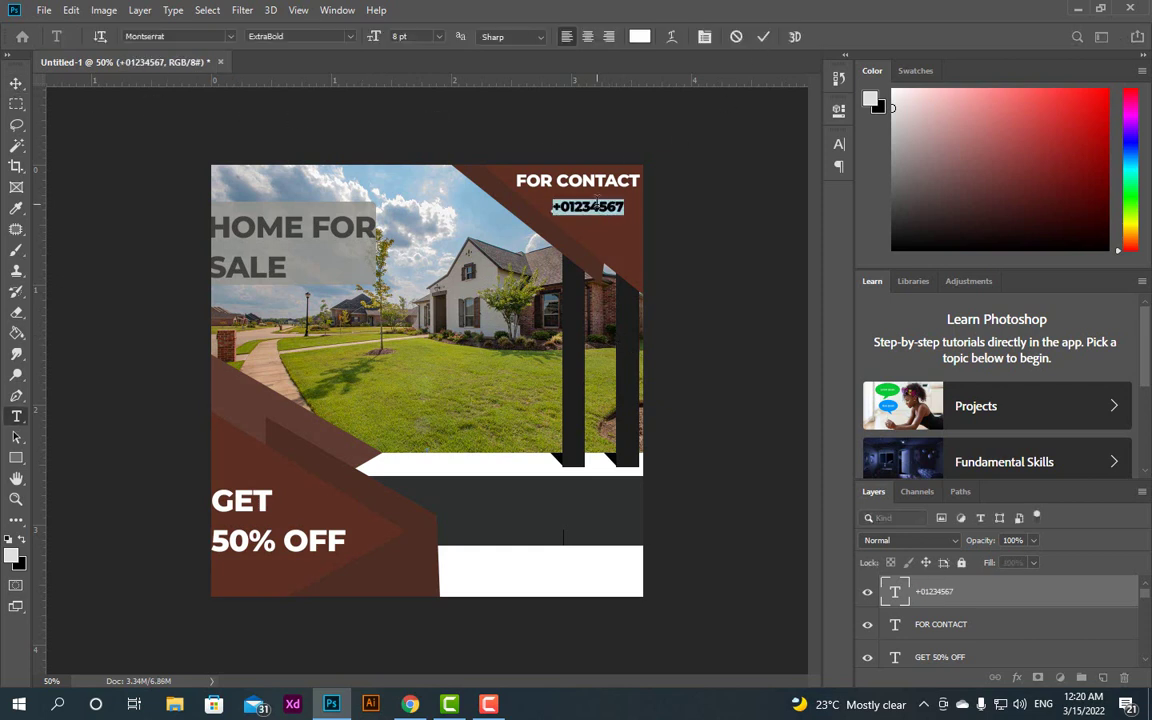
click(350, 37)
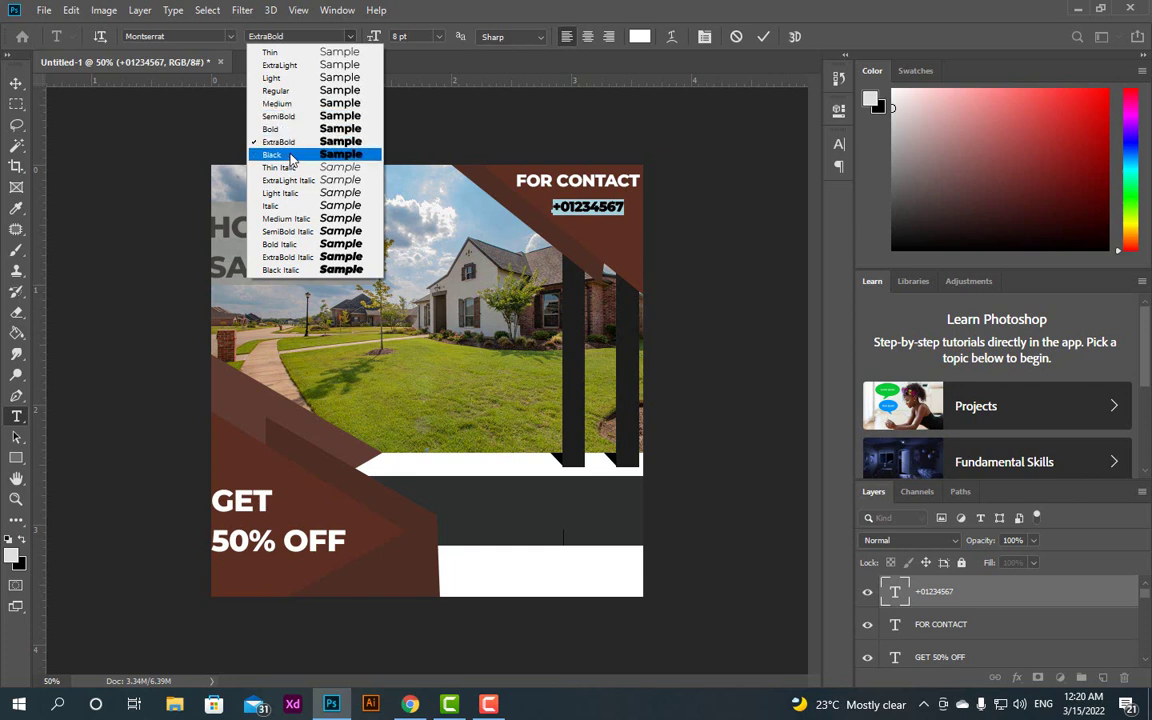
click(289, 67)
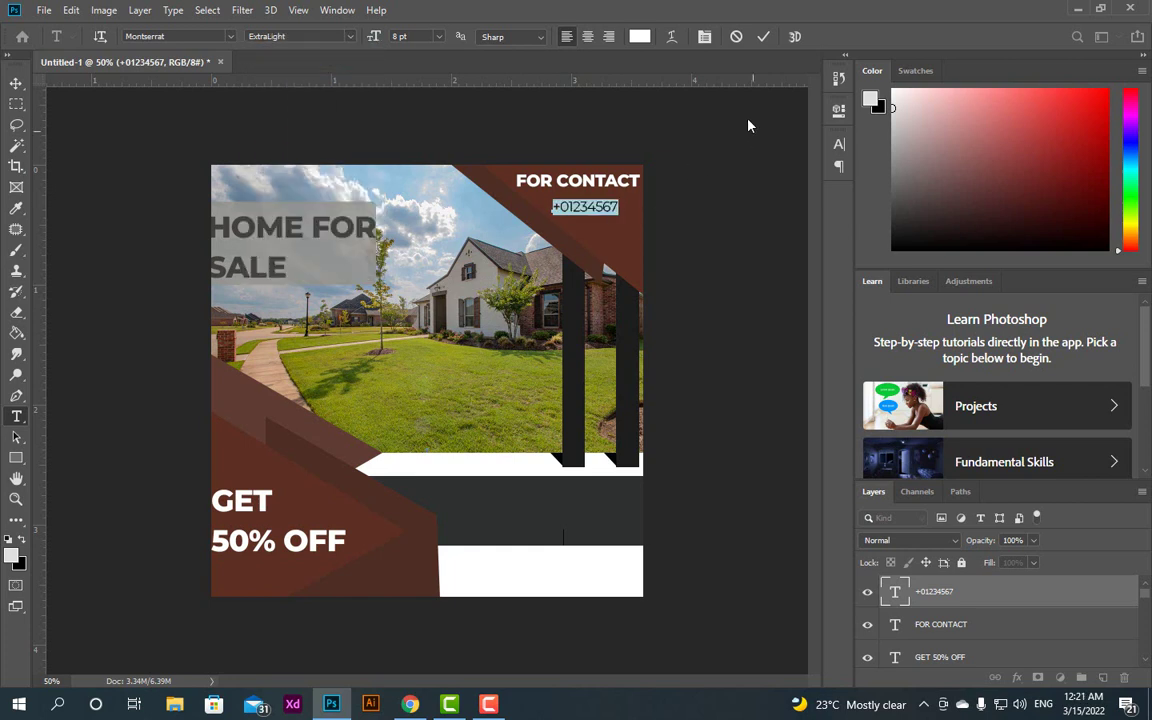
Append two more digits to the phone number and shift the text slightly to the right beneath FOR CONTACT.
click(619, 205)
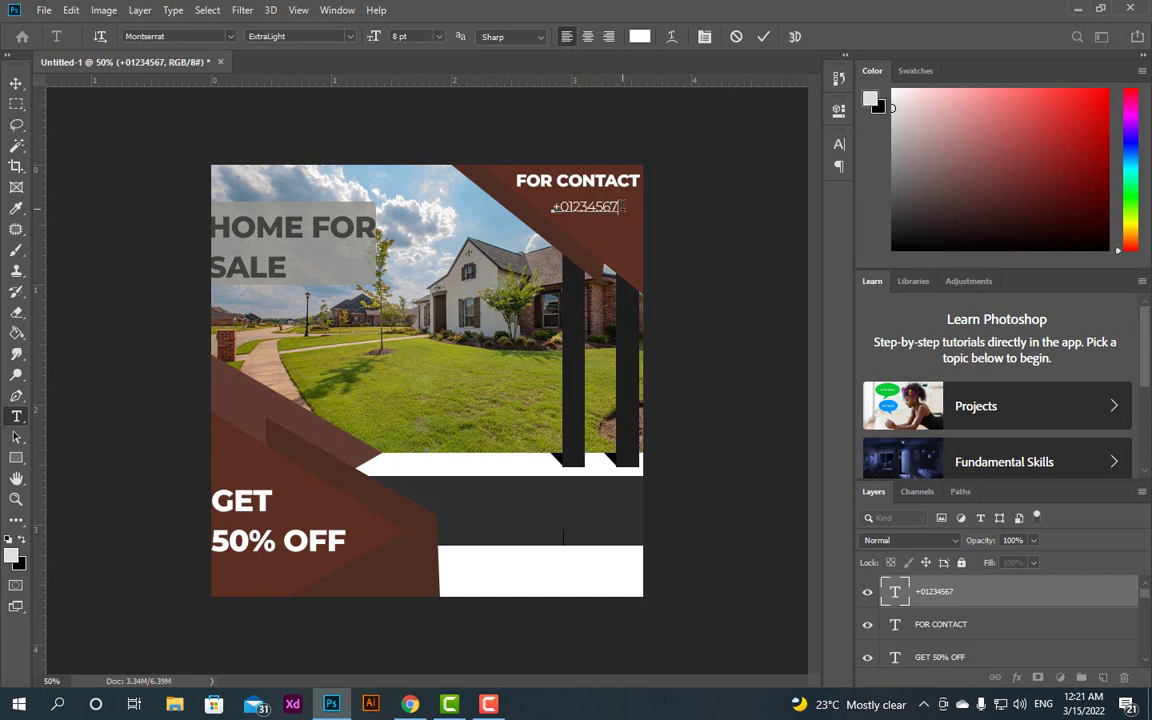
text(89)
key(ctrl+Return)
key(v)
drag(620, 210, 624, 209)
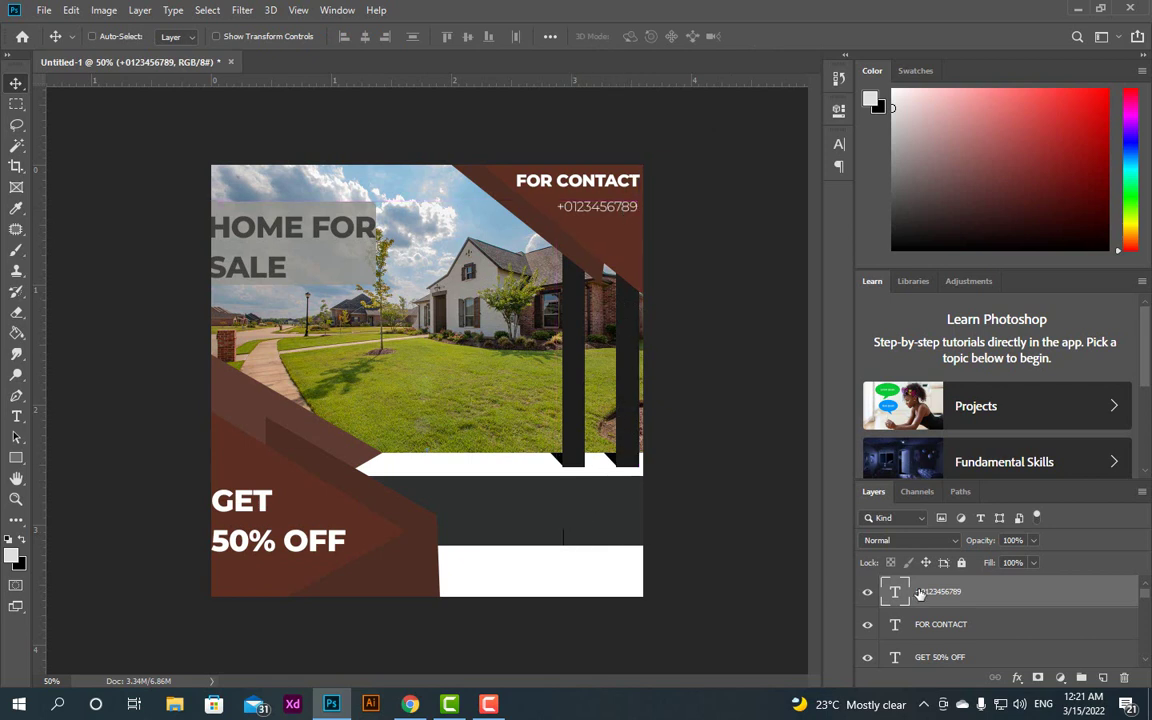
Add the text 40000$ ONLY on a new layer over the dark horizontal bar.
click(1102, 677)
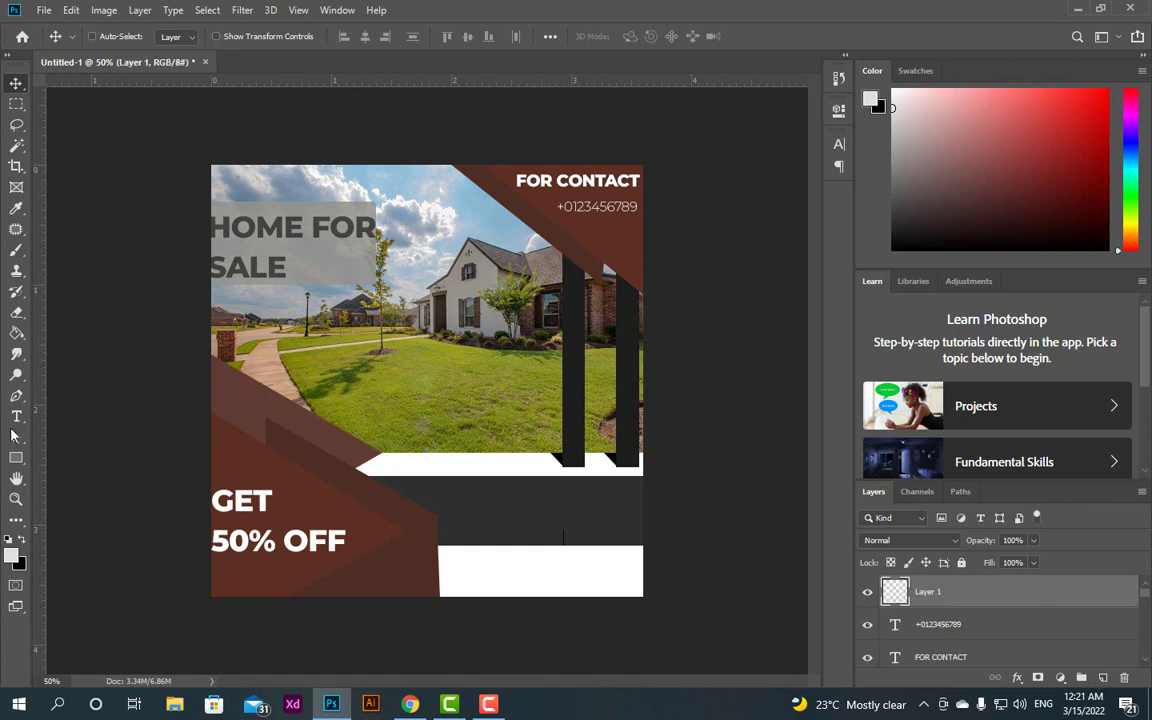
click(16, 416)
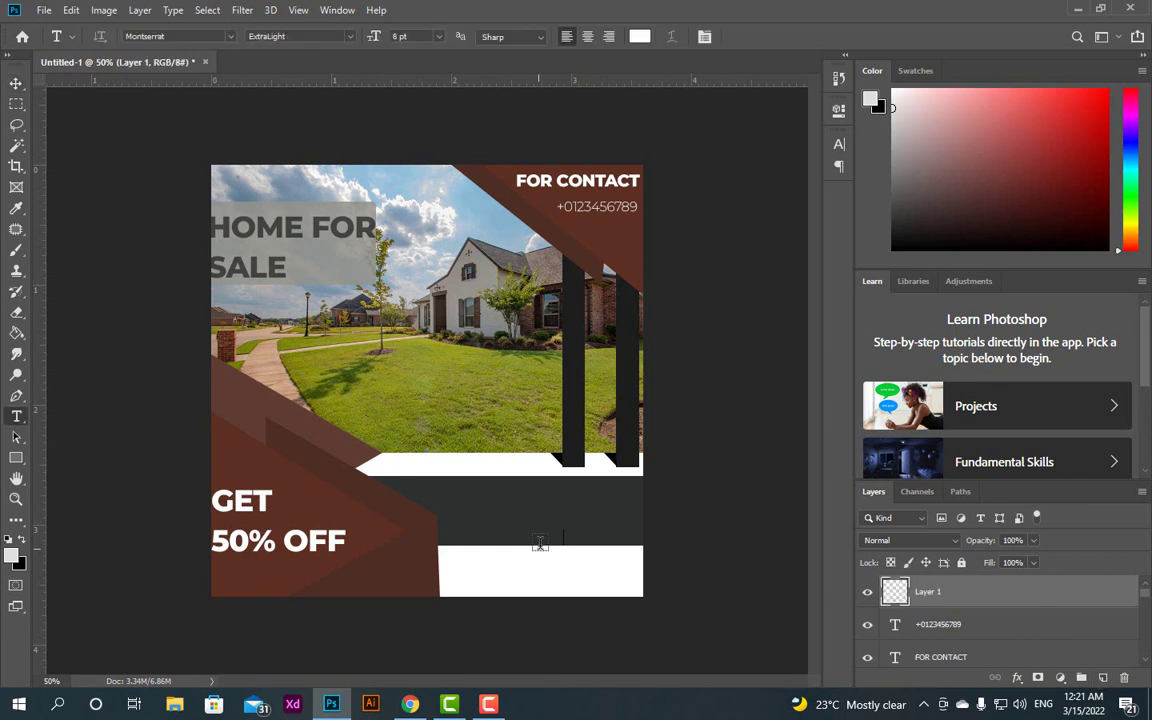
click(486, 509)
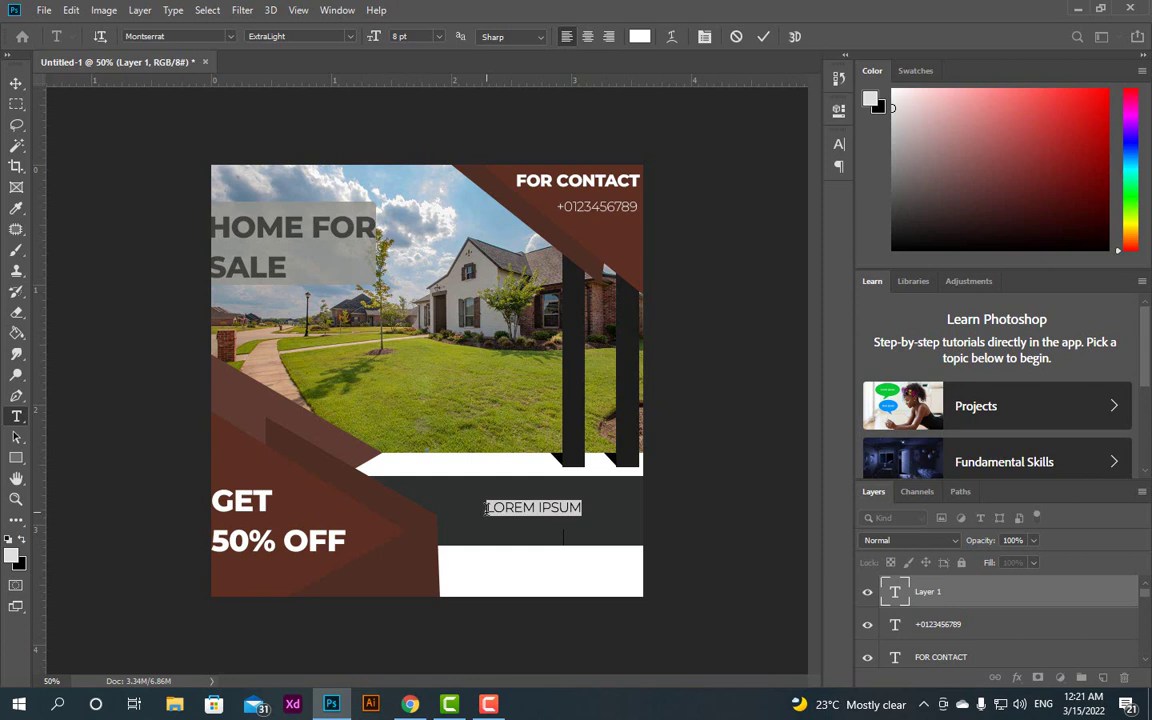
key(BackSpace)
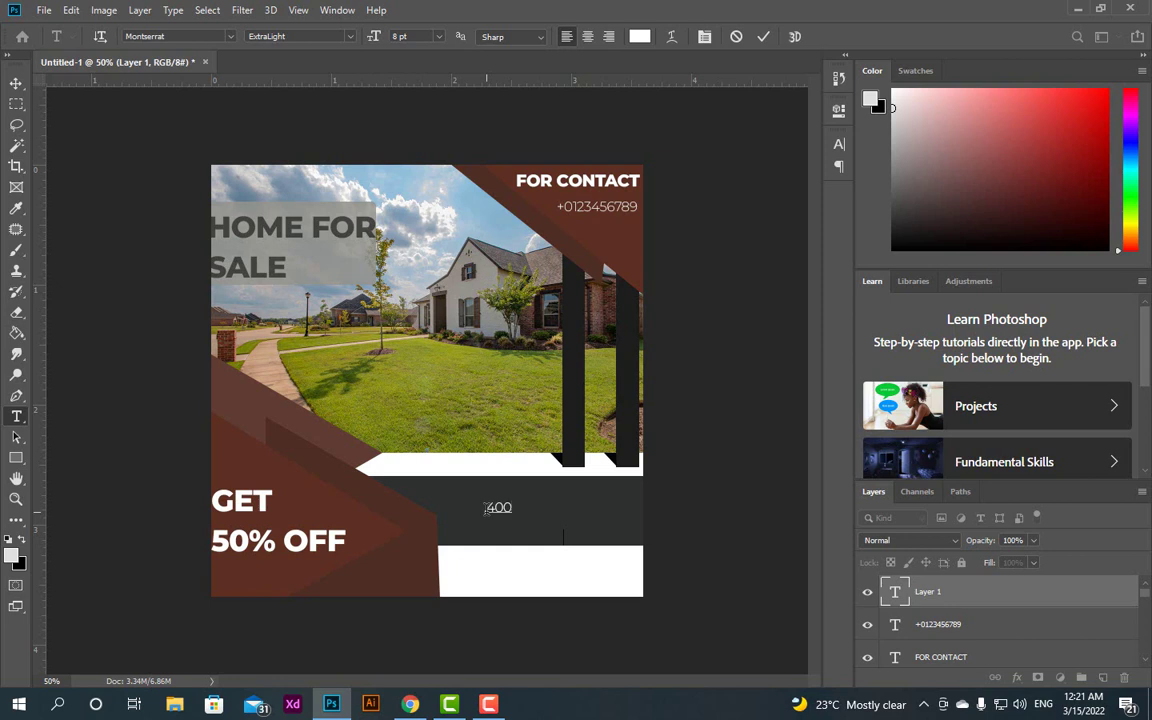
text(00$)
text(ONE)
key(BackSpace)
text(LY)
Open the font weight choices for the entire 40000$ ONLY text.
key(ctrl+a)
click(349, 36)
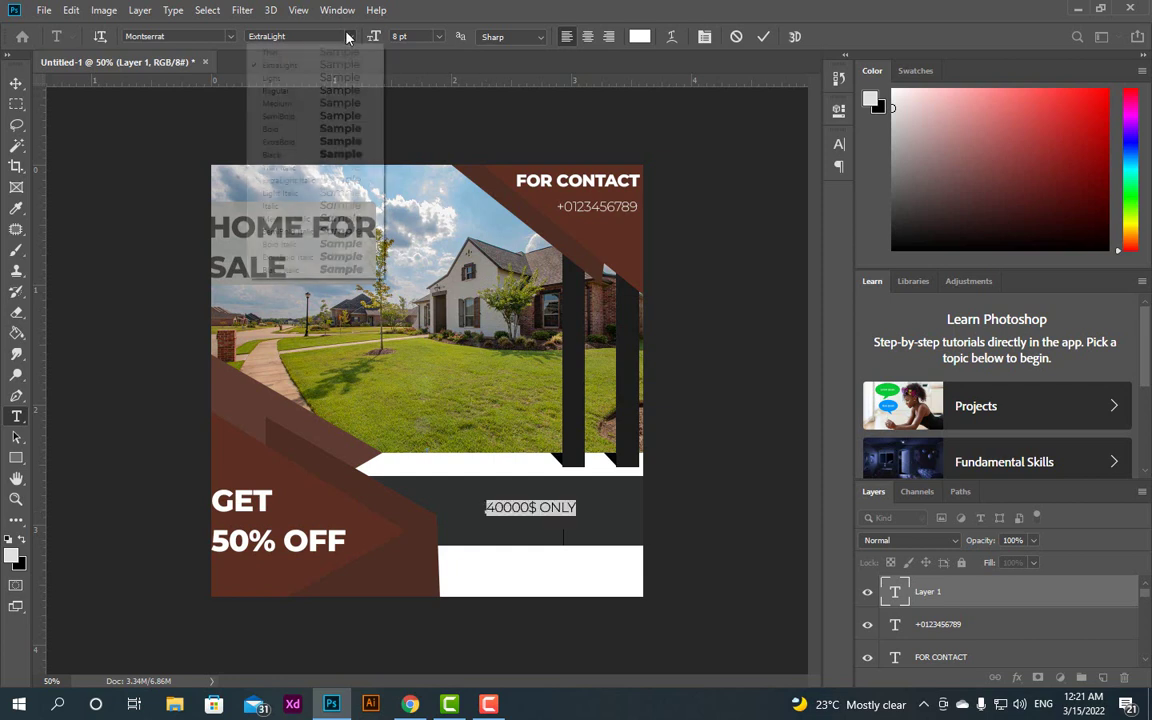